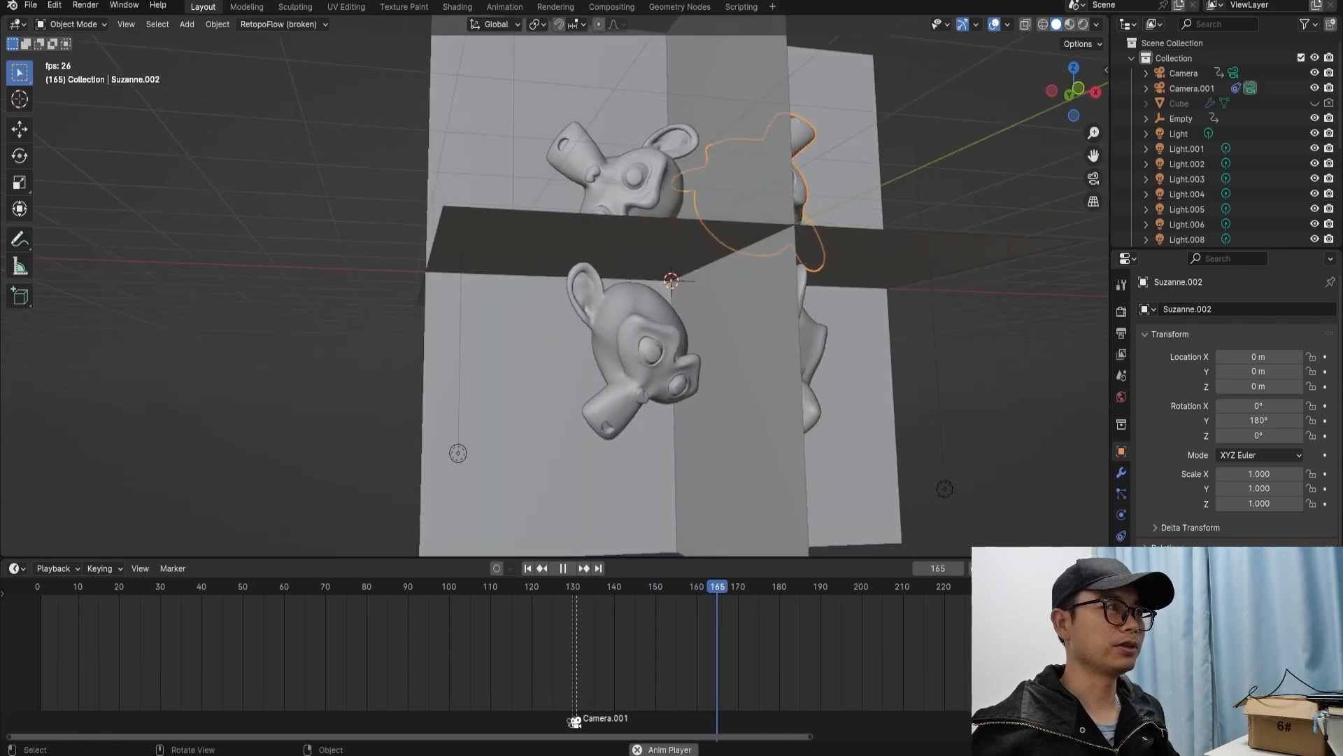
Examine the finished monkey-head scene and look over the geometry node tree of the upper monkey head in the Geometry Nodes workspace.
left_click(694, 184)
middle_click_drag(695, 183, 654, 187)
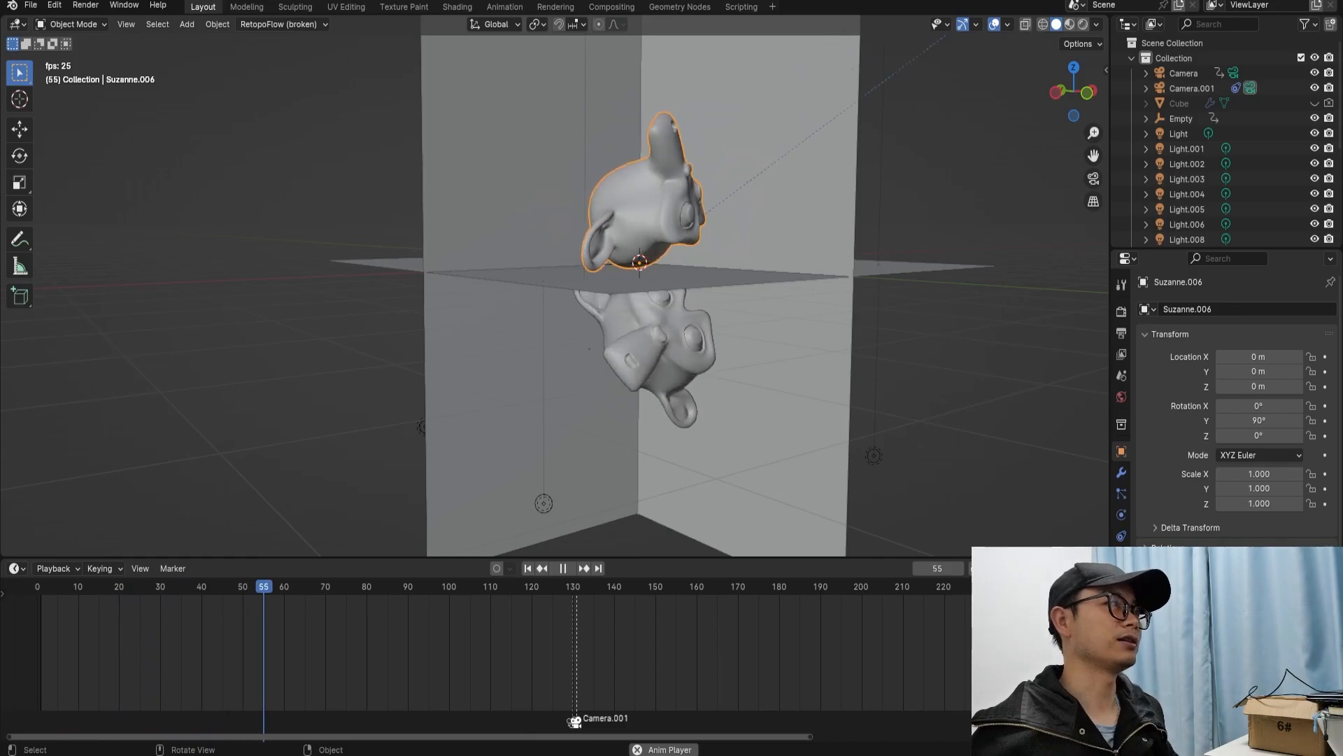
middle_click_drag(654, 186, 669, 184)
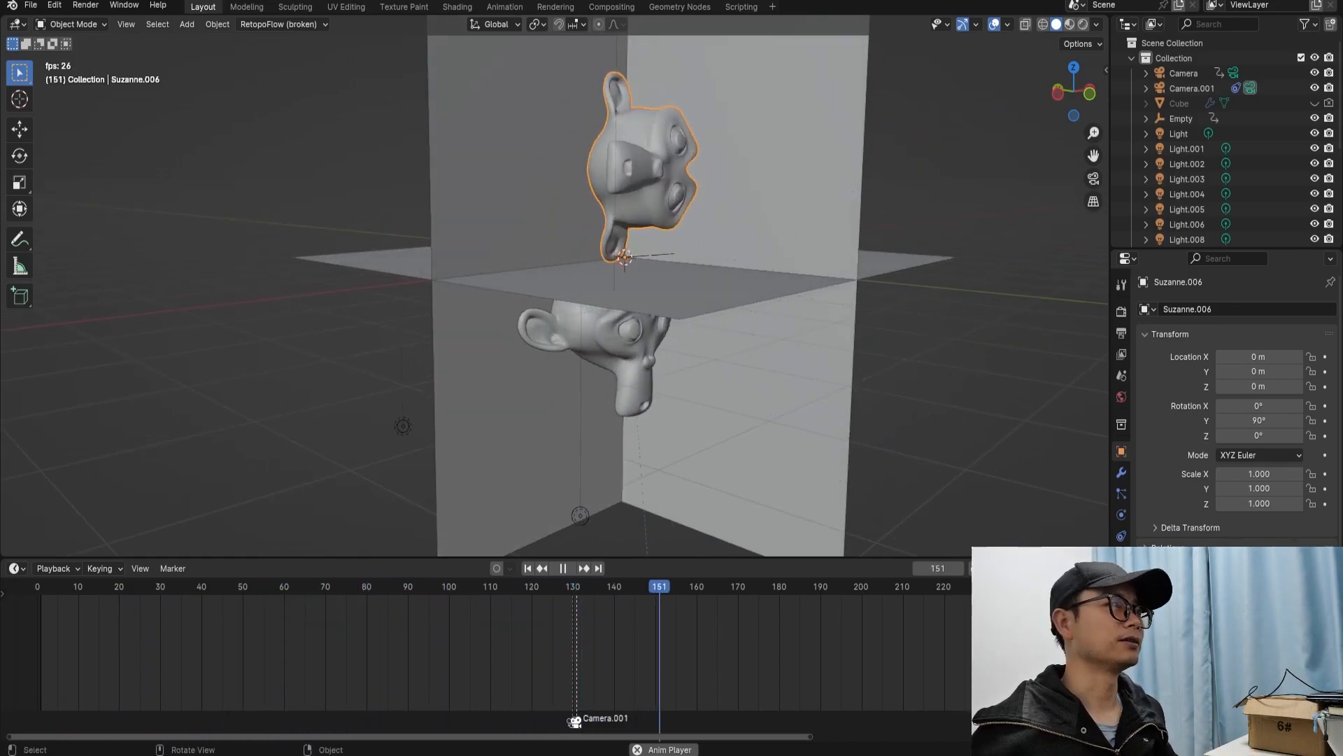
left_click(679, 7)
scroll(448, 497, "down", 2)
middle_click_drag(448, 490, 181, 498)
scroll(245, 497, "up", 1)
scroll(217, 485, "down", 2)
scroll(49, 552, "down", 2)
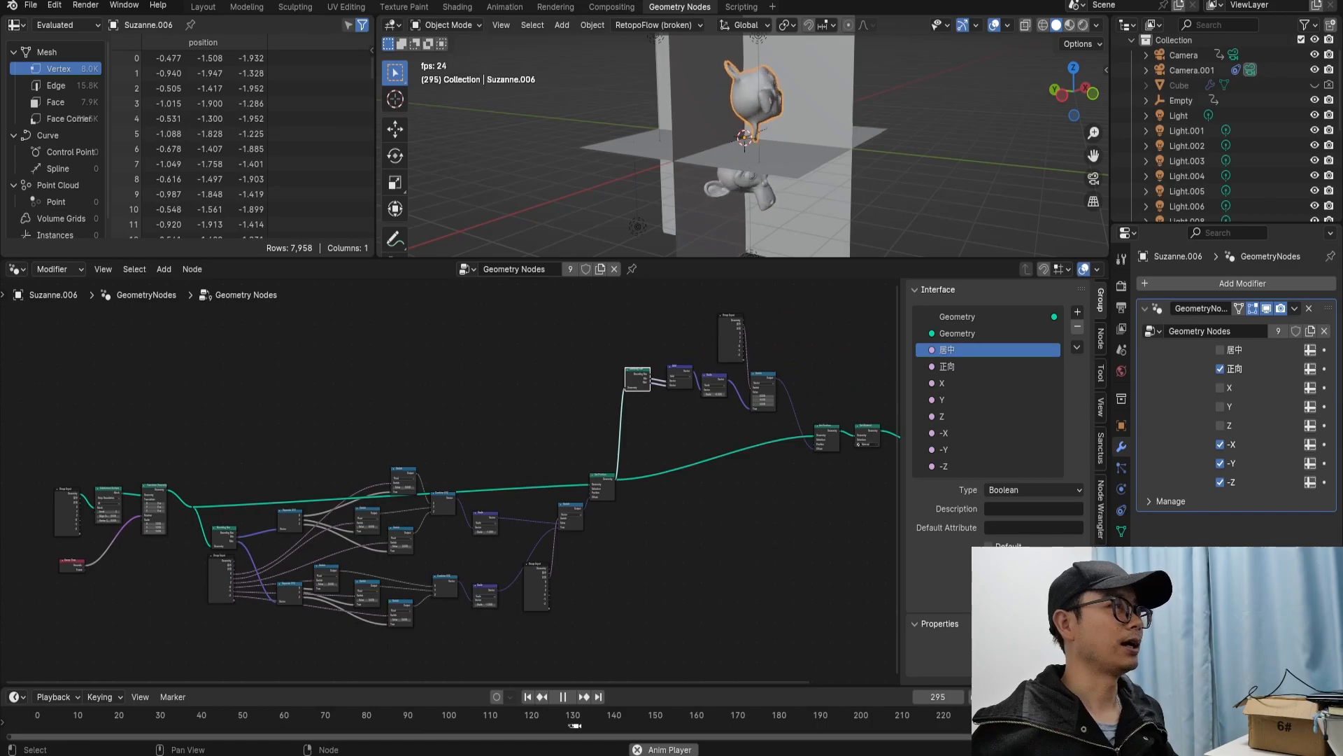
scroll(143, 494, "down", 1)
middle_click_drag(350, 490, 371, 490)
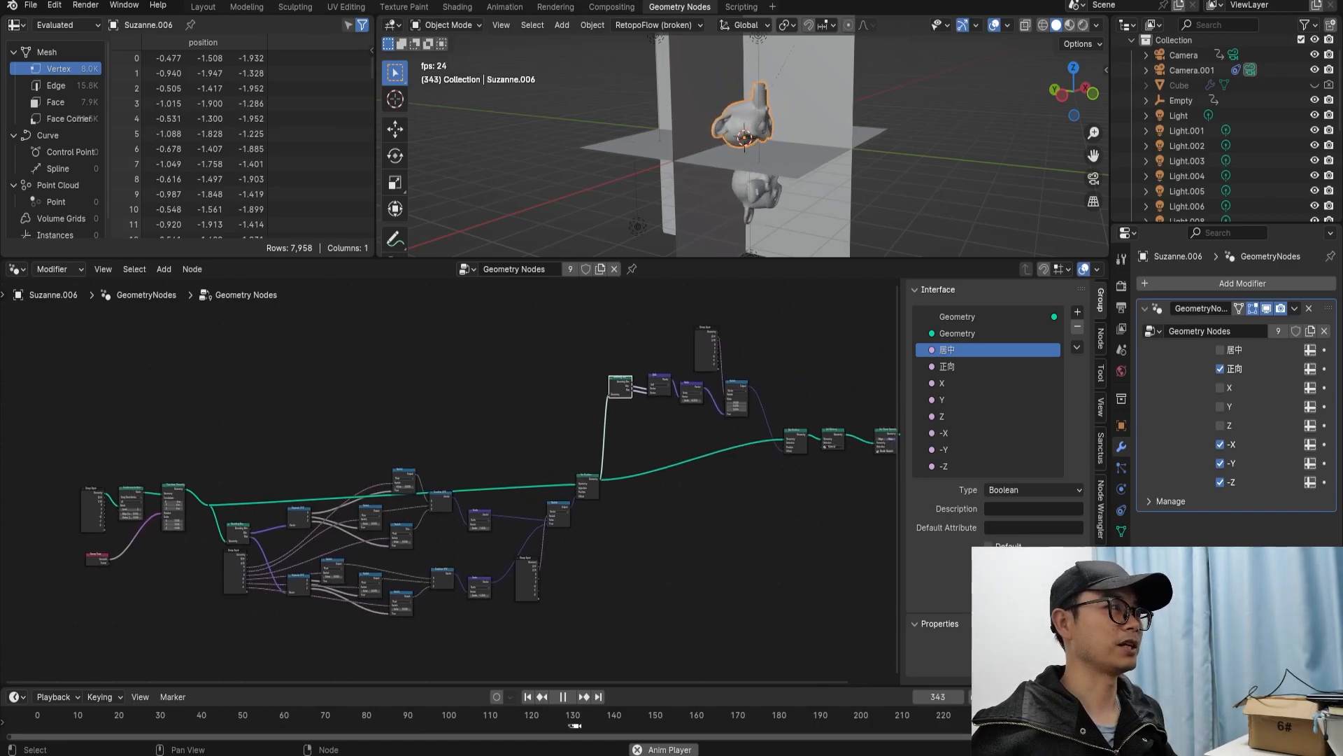
scroll(456, 491, "up", 1)
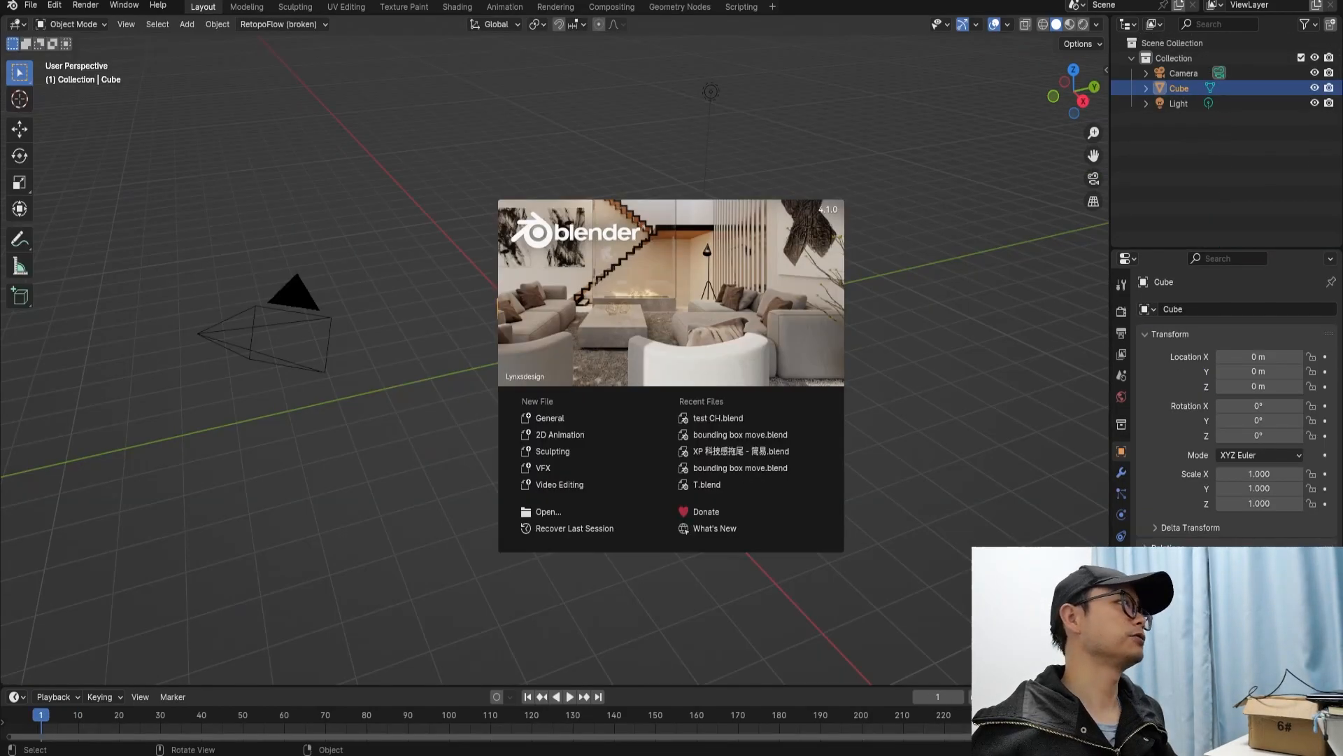
Open the Geometry Nodes workspace, create a new node tree on the default cube, and enlarge the node editor.
key("Escape")
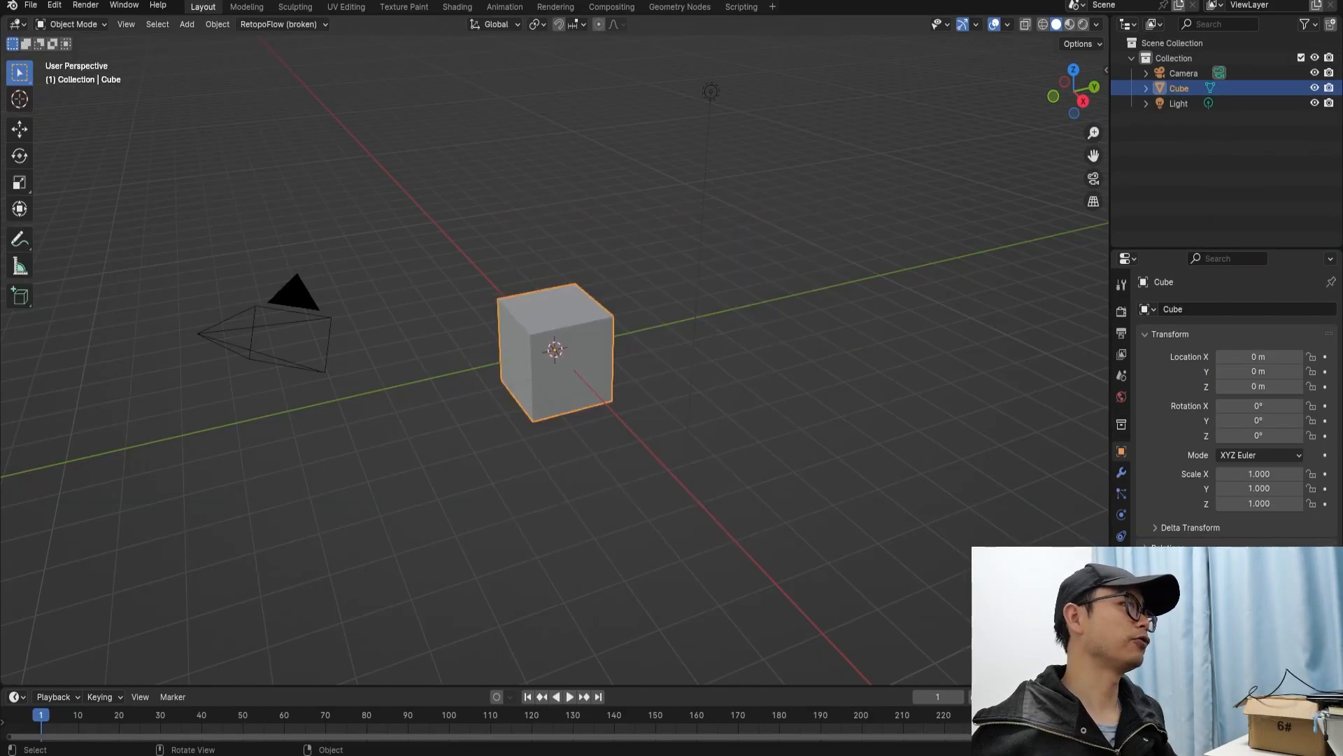
left_click(680, 7)
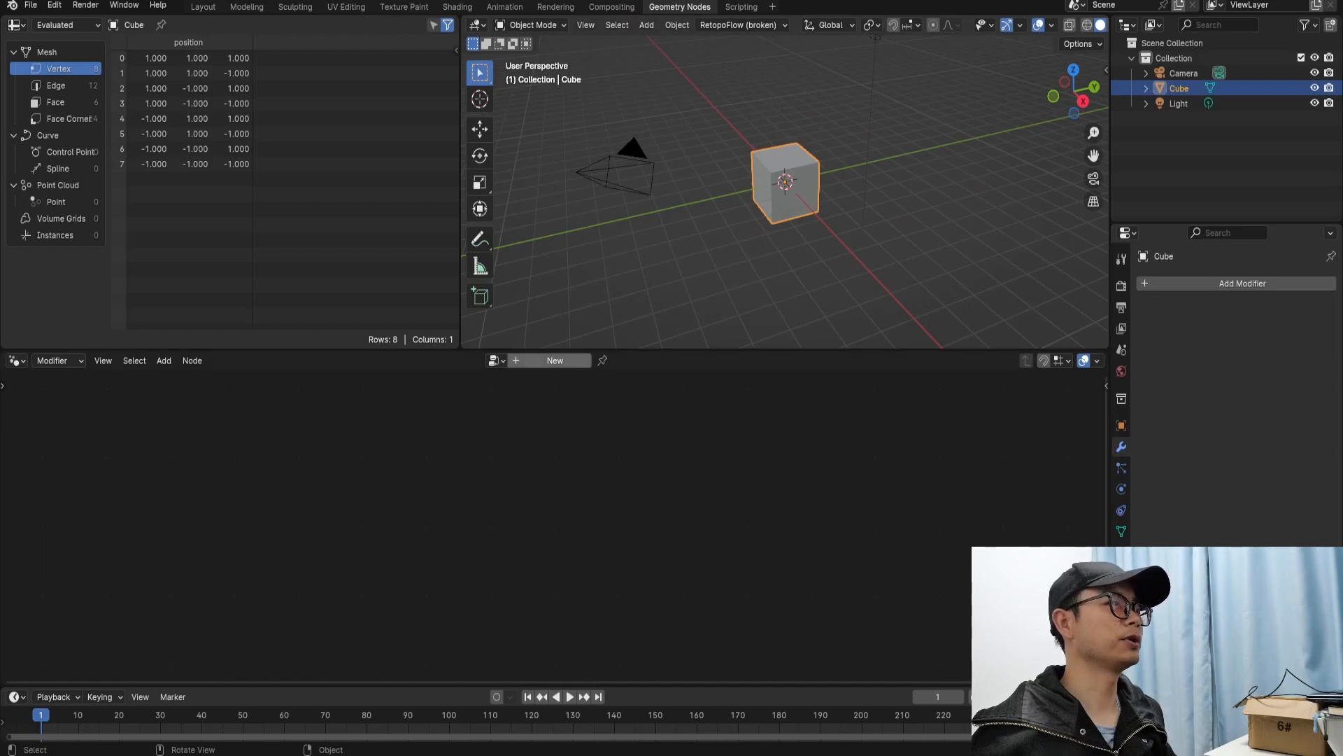
left_click(555, 360)
left_click_drag(555, 350, 555, 240)
scroll(555, 464, "up", 5)
middle_click_drag(447, 501, 537, 448)
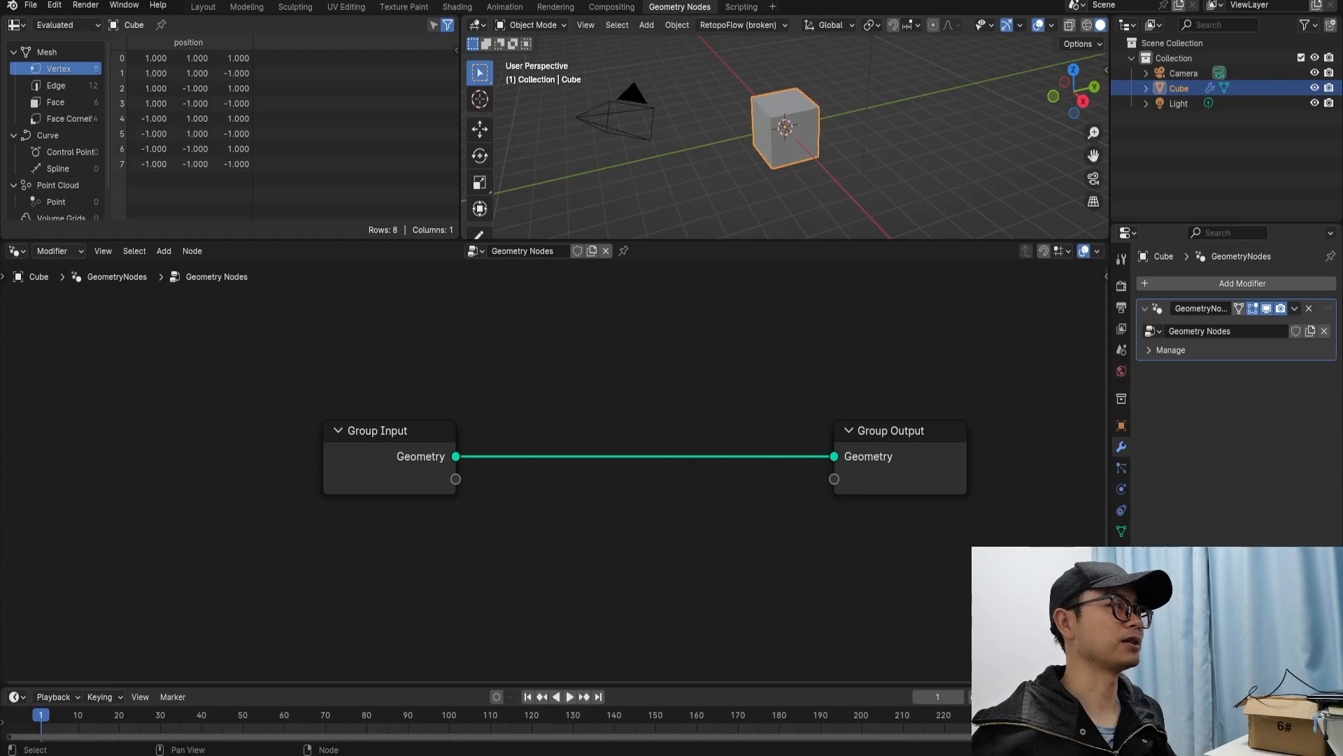
Move Group Input farther from Group Output and place a Bounding Box node above the link between them.
left_click_drag(381, 432, 218, 420)
scroll(555, 465, "down", 2)
middle_click_drag(534, 454, 555, 465)
left_click_drag(294, 448, 156, 445)
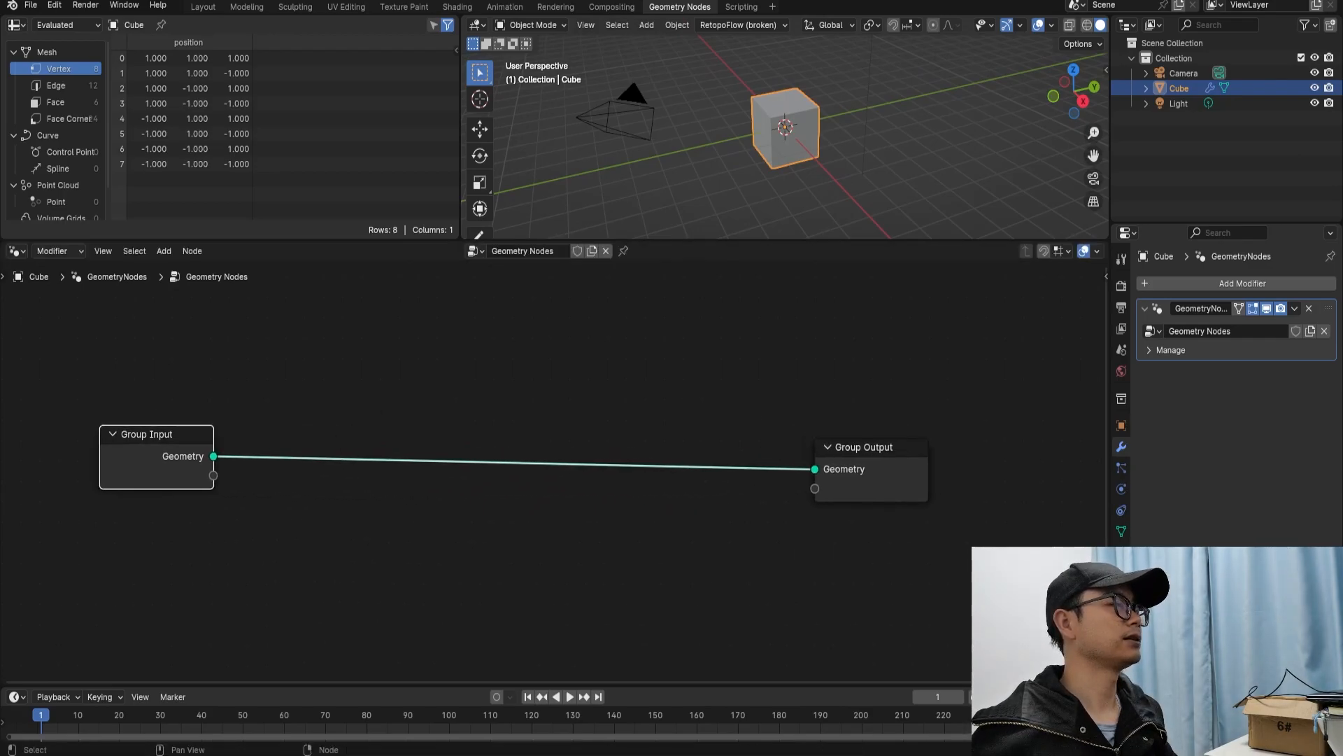
scroll(502, 392, "up", 1)
key("shift+a")
type("b")
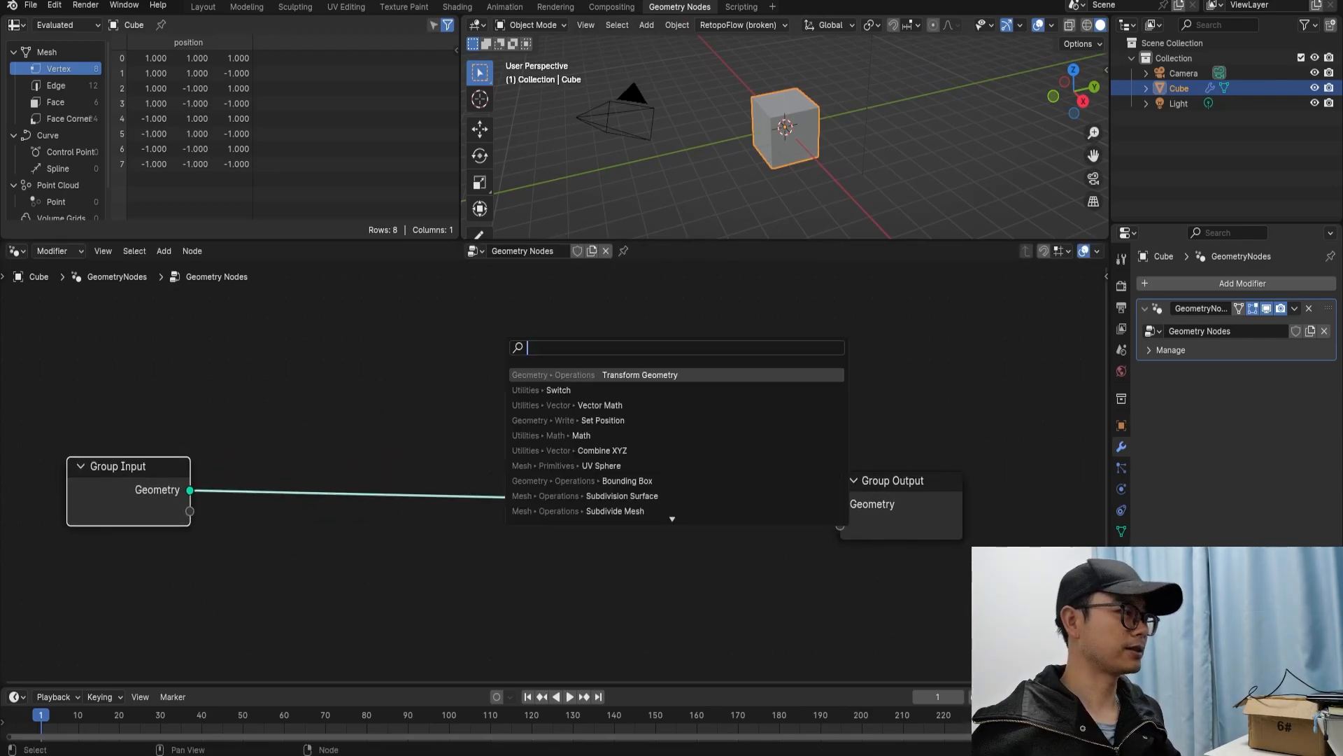
type("ound")
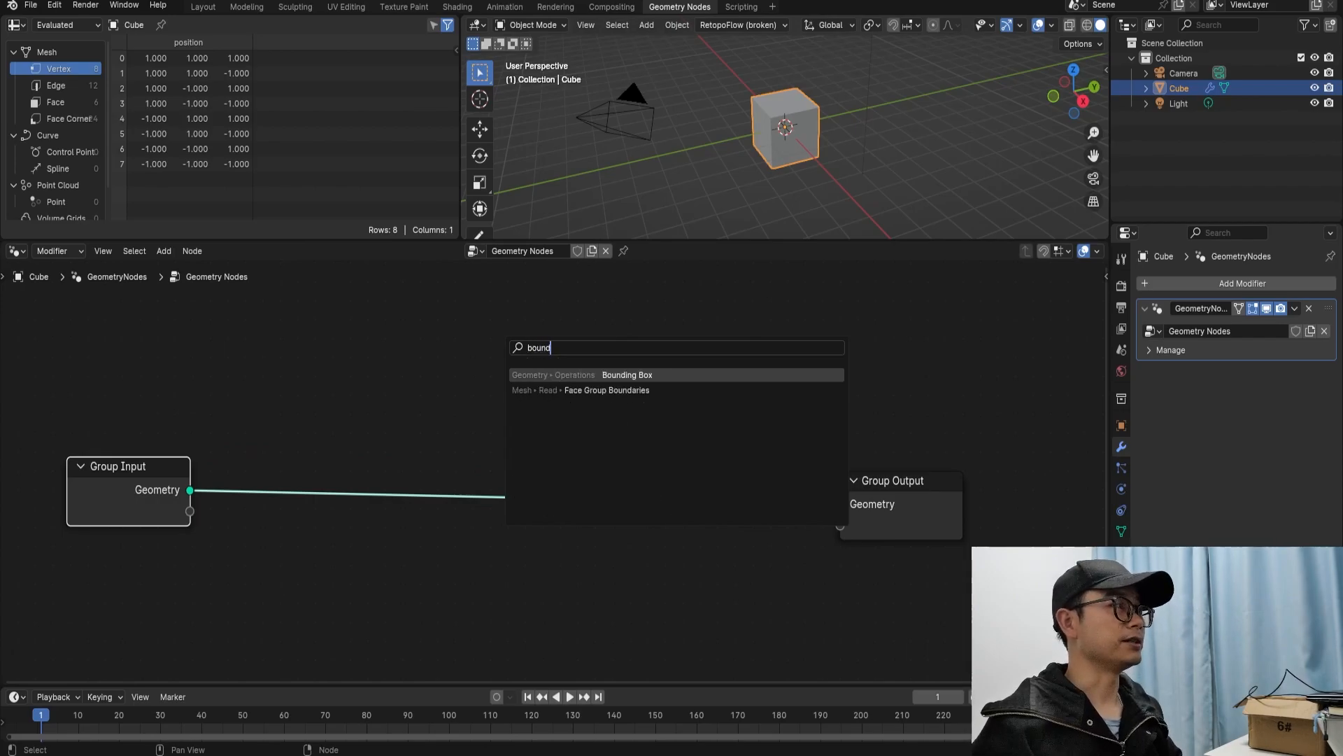
key("Return")
left_click(403, 341)
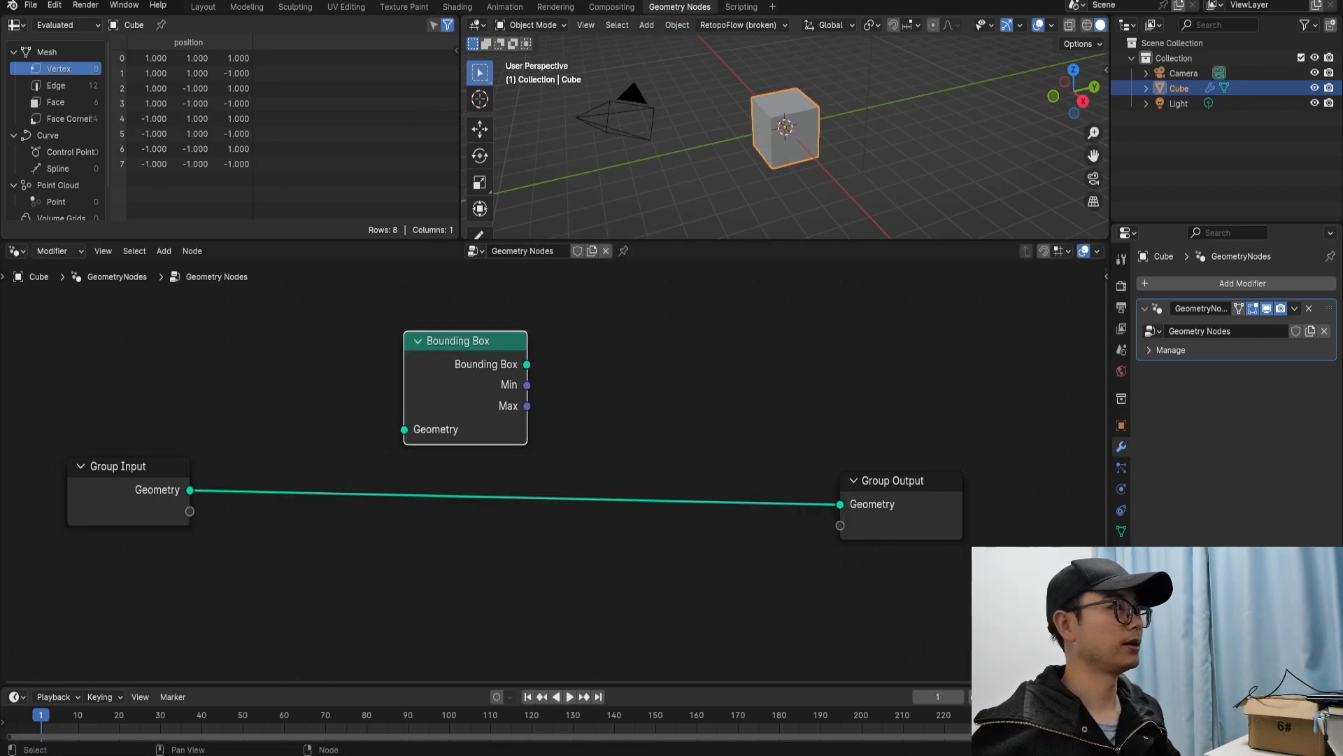
Add a Switch node beside the Bounding Box node in the cube's node tree.
scroll(559, 476, "down", 2)
key("shift+a")
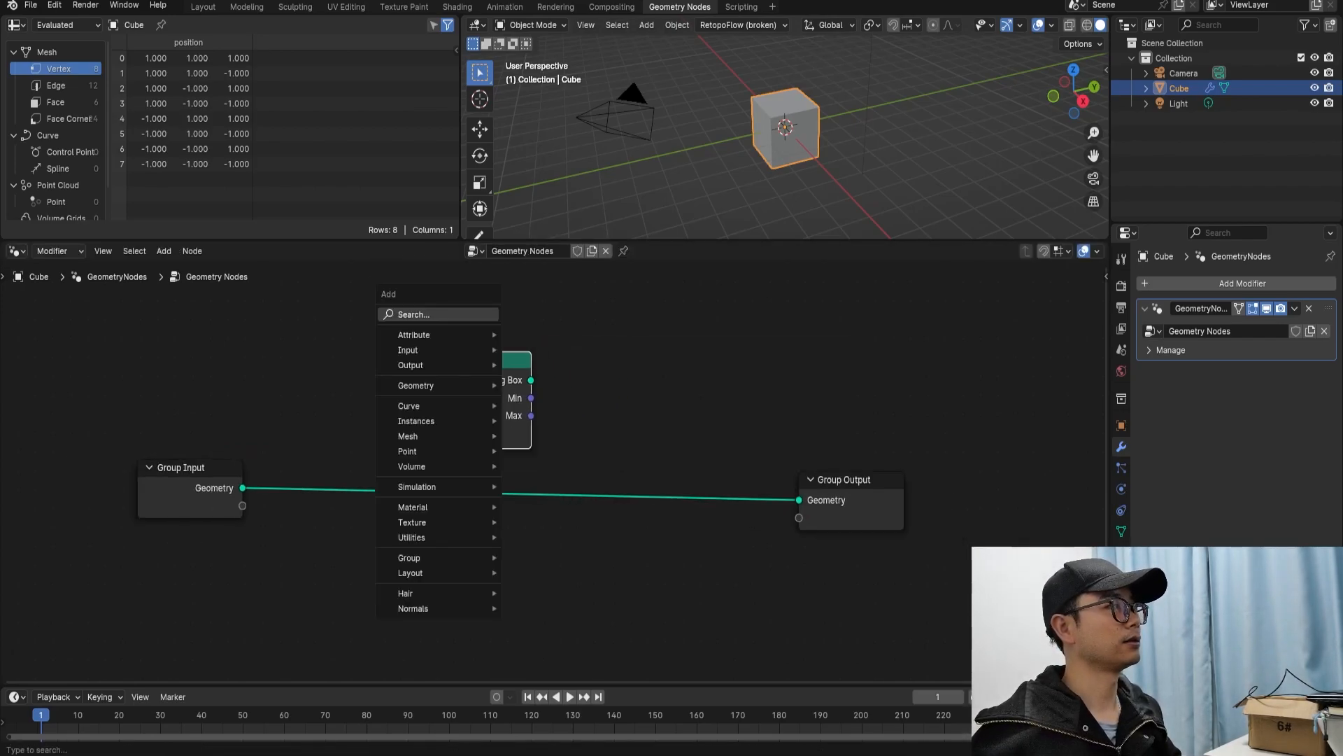
type("s'with")
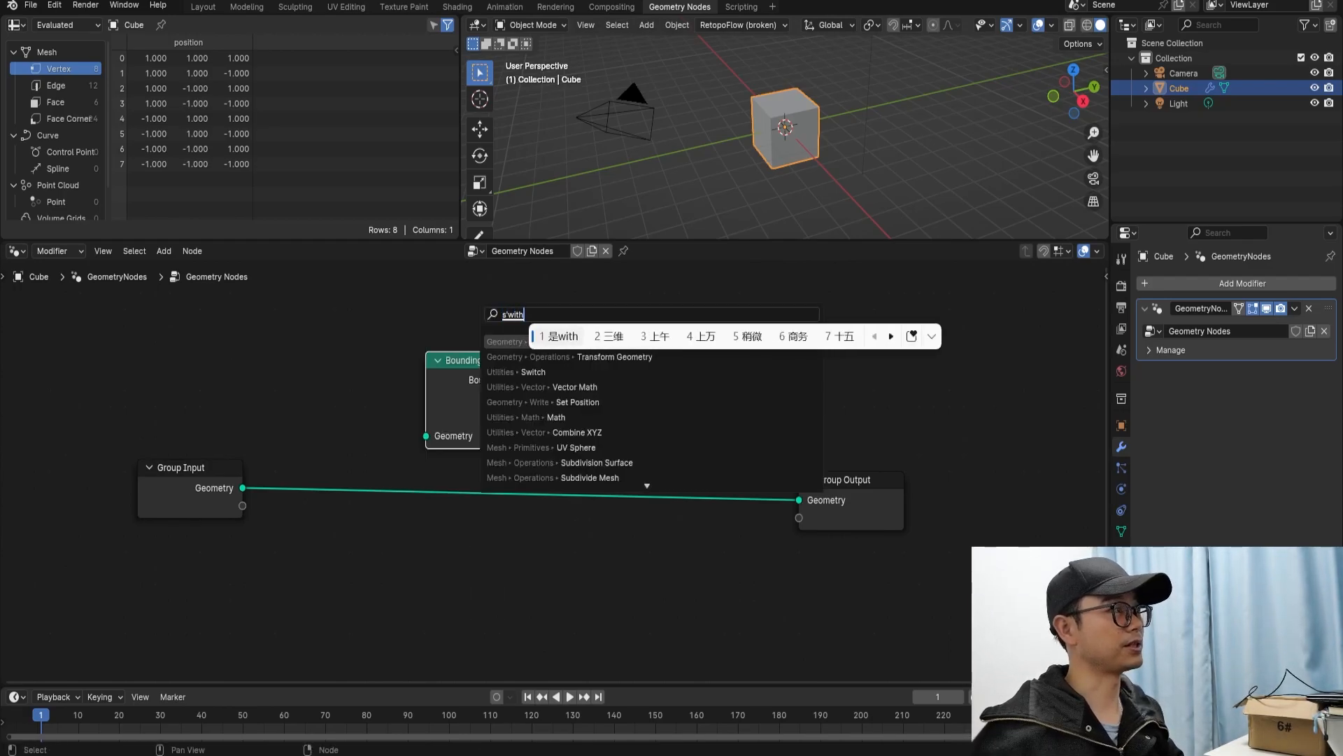
key("Return")
key("Return")
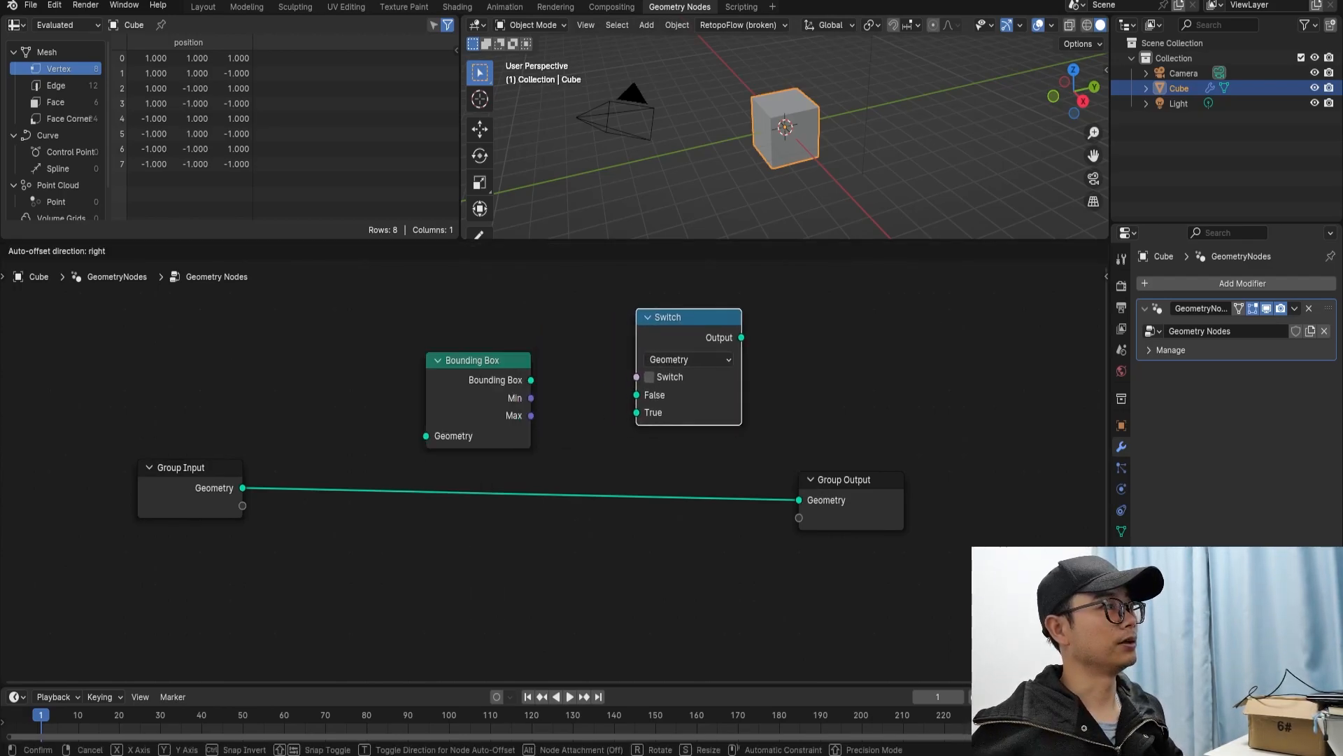
scroll(531, 454, "down", 1)
left_click_drag(489, 435, 658, 449)
middle_click_drag(791, 151, 839, 127)
scroll(858, 126, "up", 1)
scroll(741, 483, "down", 1)
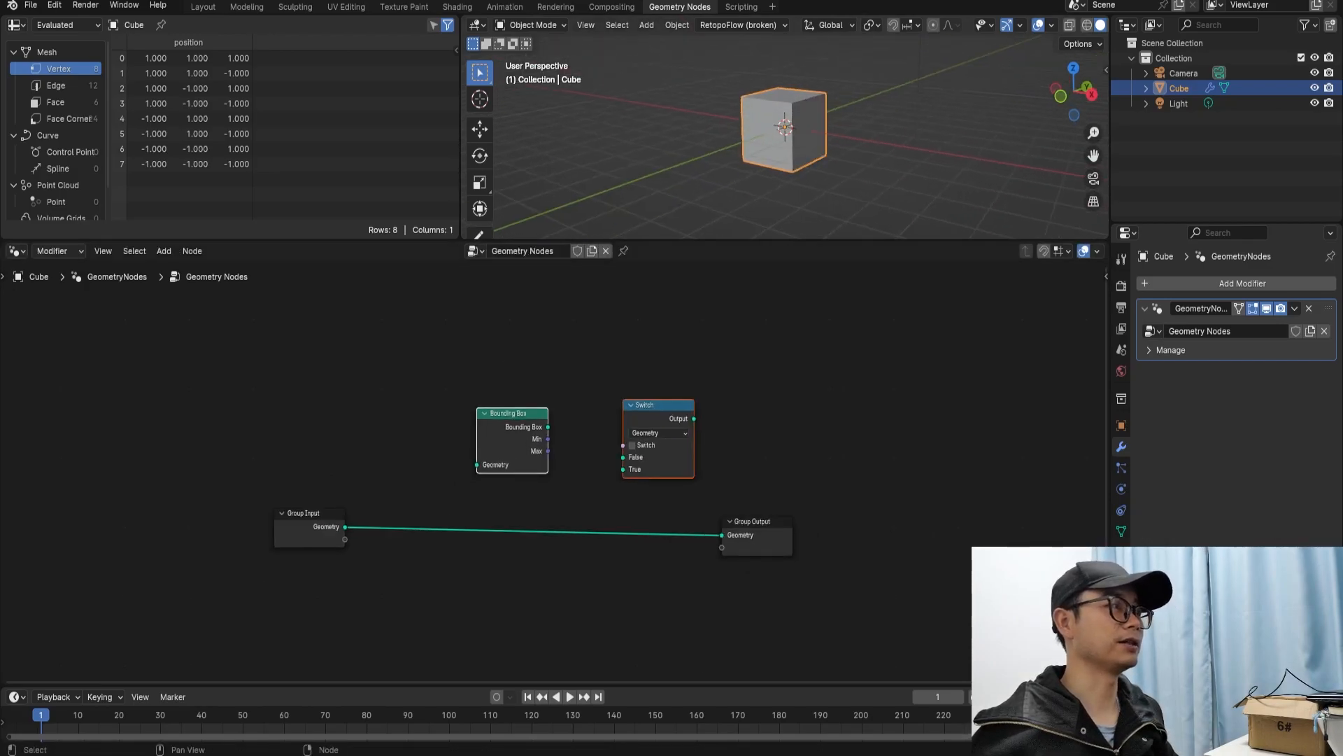
Spread the nodes farther apart and connect Group Input's Geometry to the Bounding Box node's Geometry input.
middle_click_drag(756, 514, 662, 494)
left_click_drag(663, 506, 1009, 488)
left_click_drag(294, 289, 645, 457)
middle_click_drag(403, 406, 408, 420)
left_click_drag(409, 420, 412, 365)
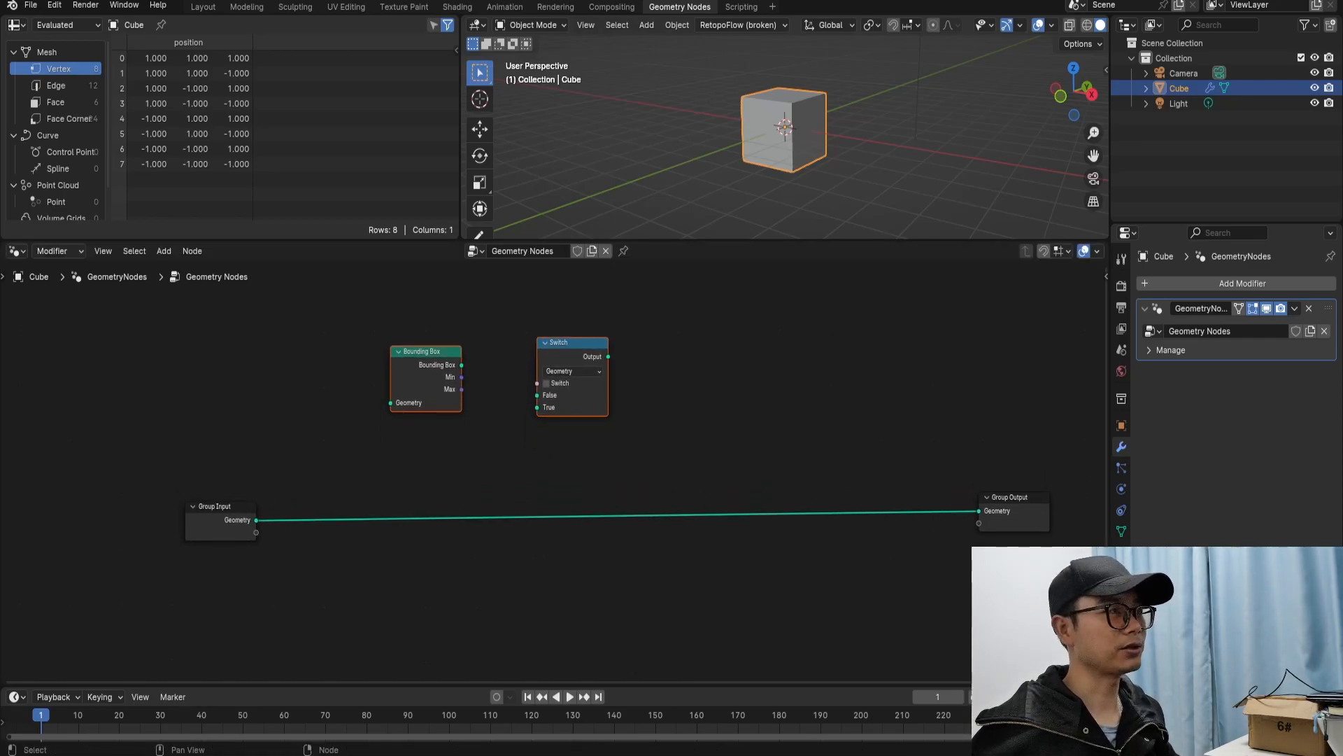
middle_click_drag(490, 434, 493, 456)
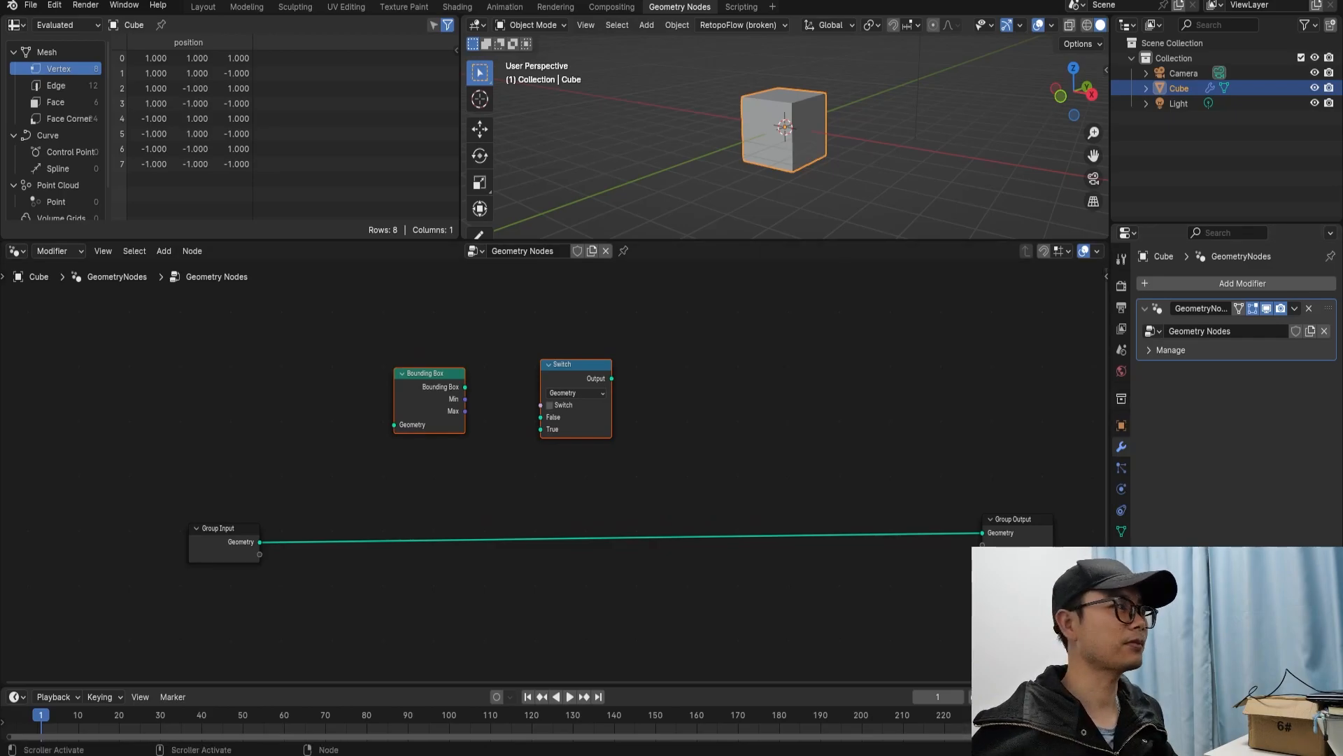
scroll(422, 419, "up", 2)
left_click_drag(233, 562, 371, 451)
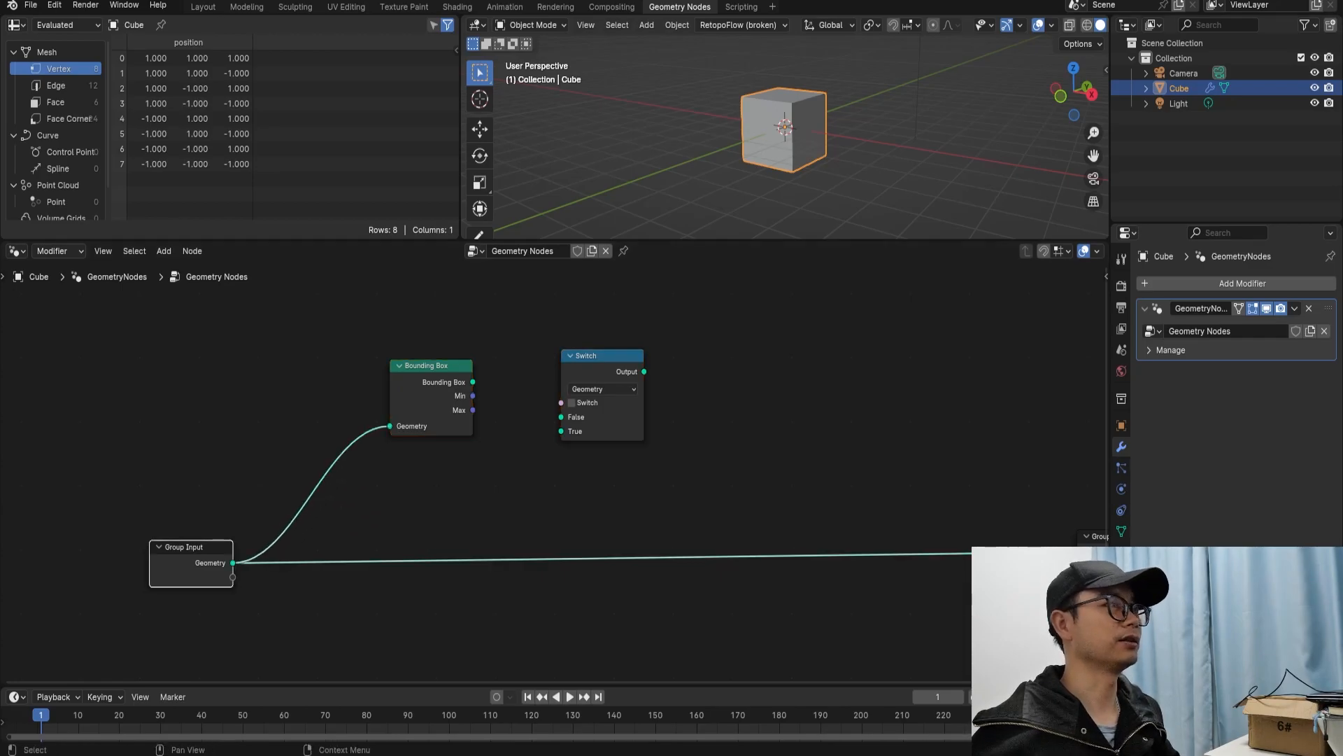
Add an ico sphere at the world origin with its subdivisions set to 1.
key("shift+a")
mouse_move(874, 152)
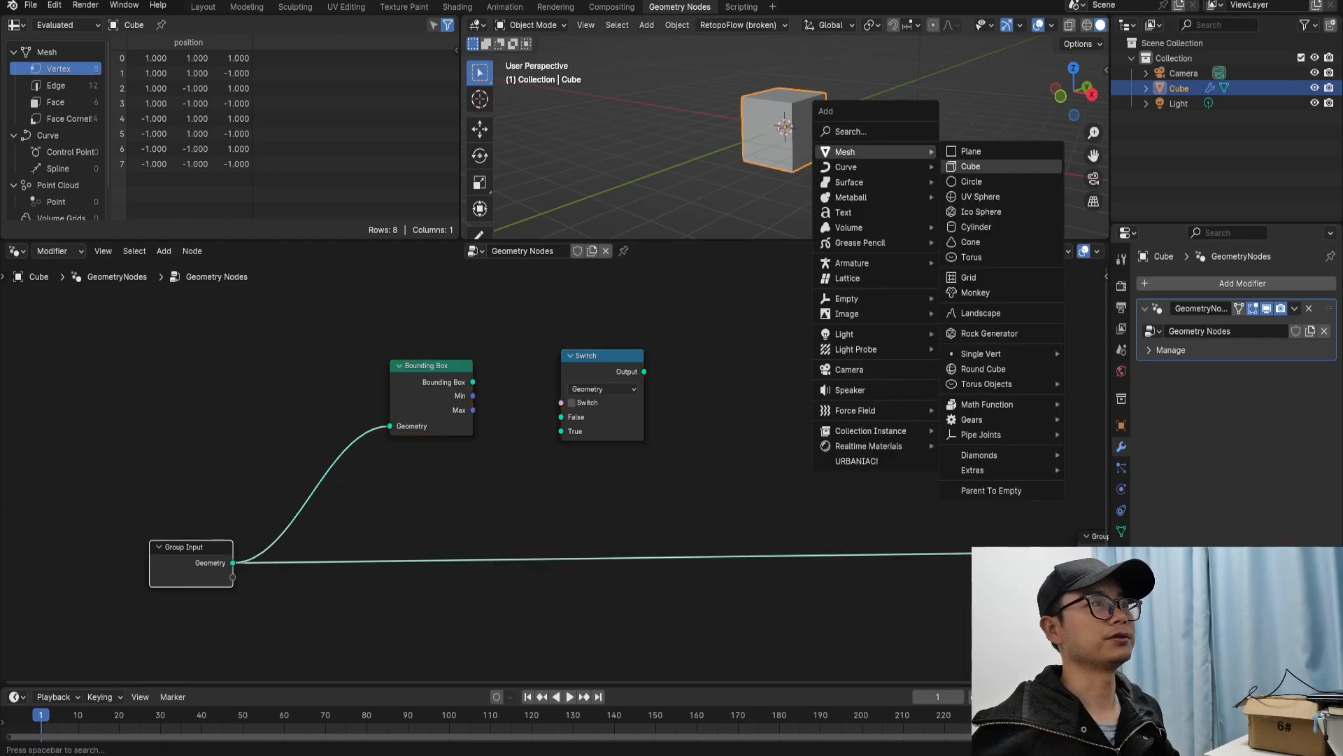
left_click(981, 211)
middle_click_drag(981, 211, 995, 211)
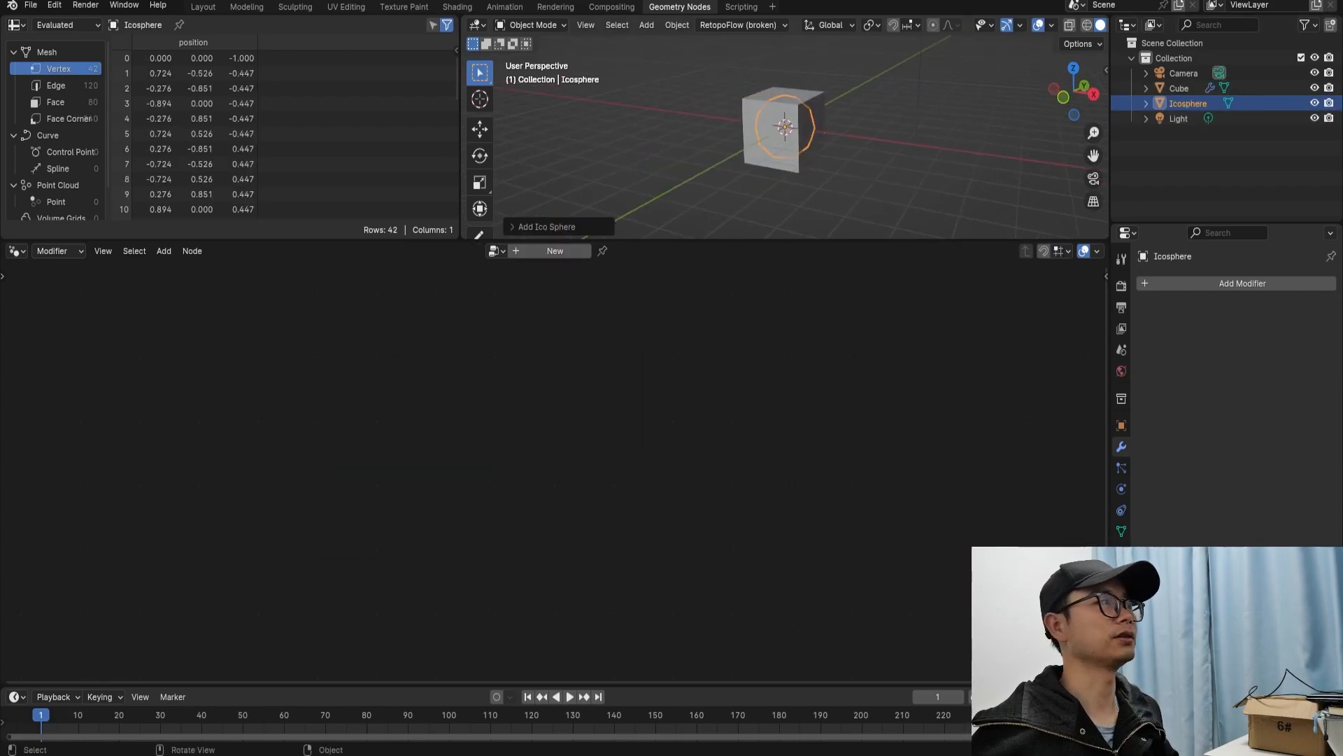
left_click(547, 226)
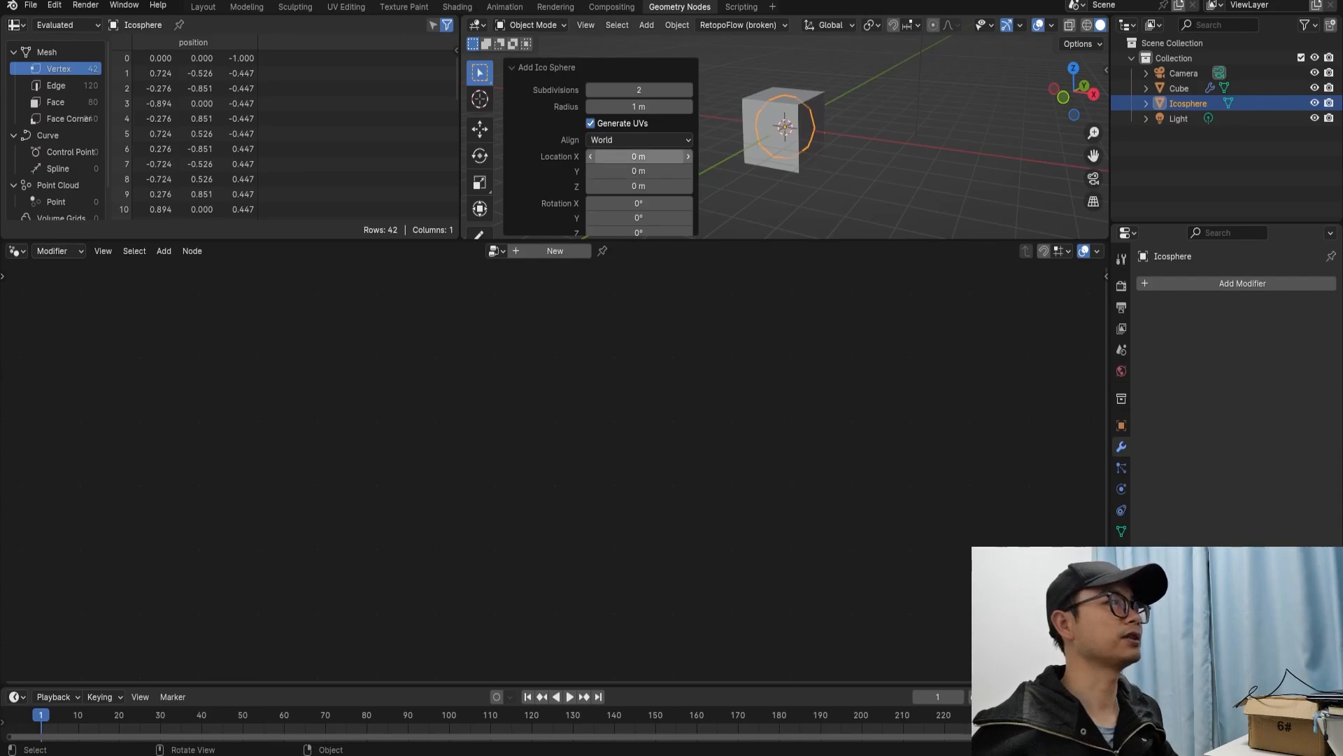
left_click(638, 90)
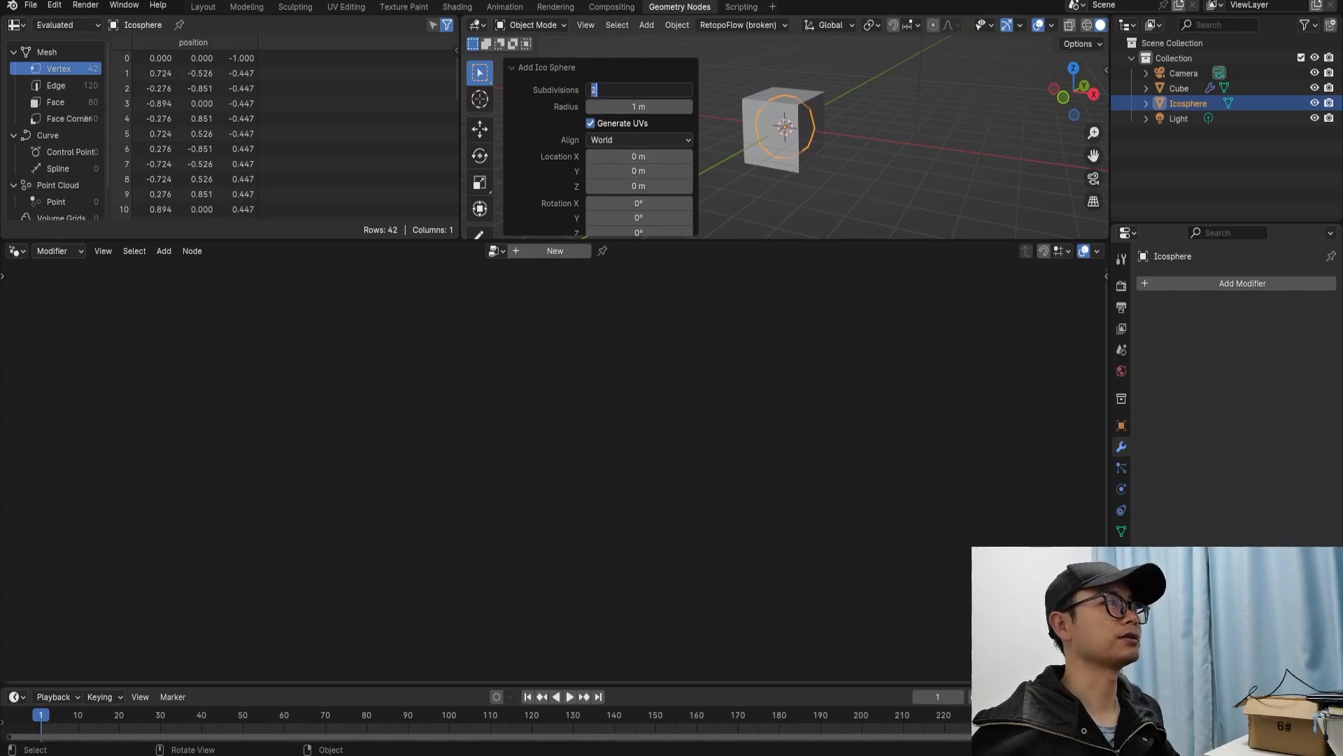
type("1")
key("Return")
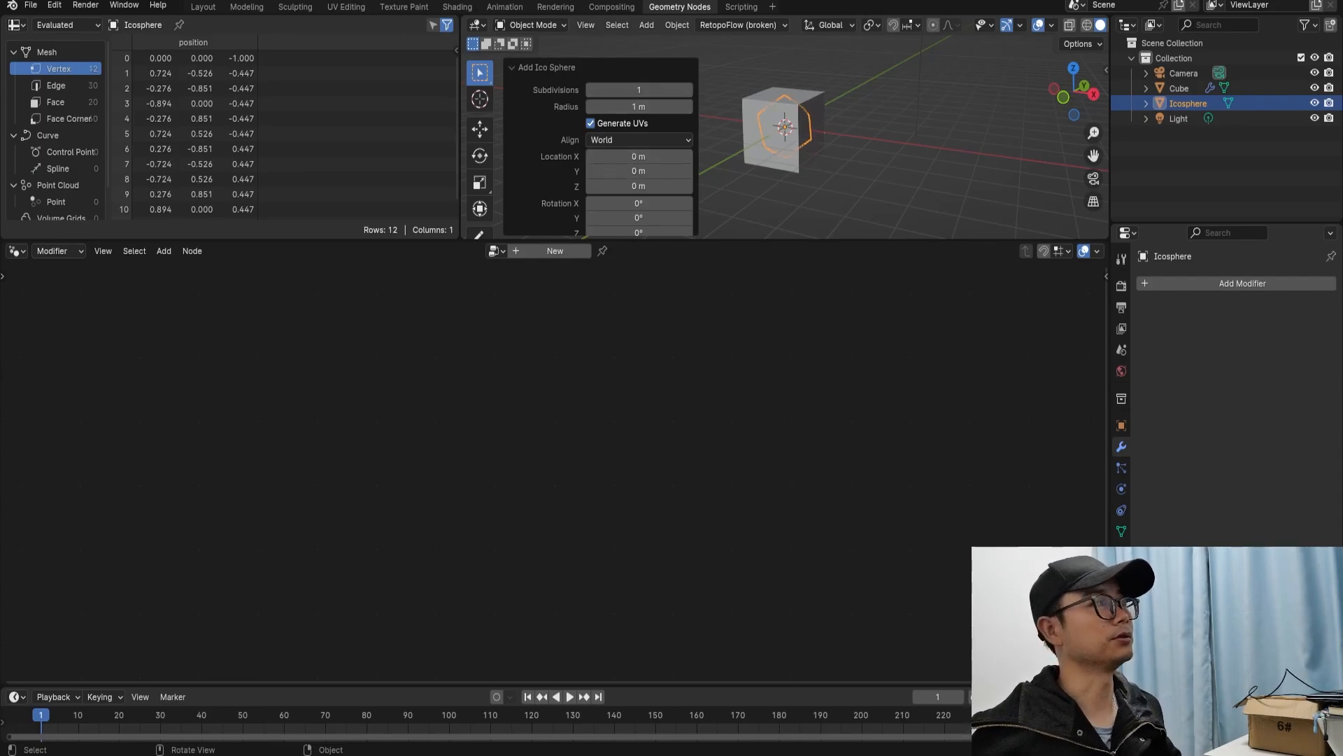
Delete the default cube and select the icosphere.
left_click(864, 155)
left_click(784, 140)
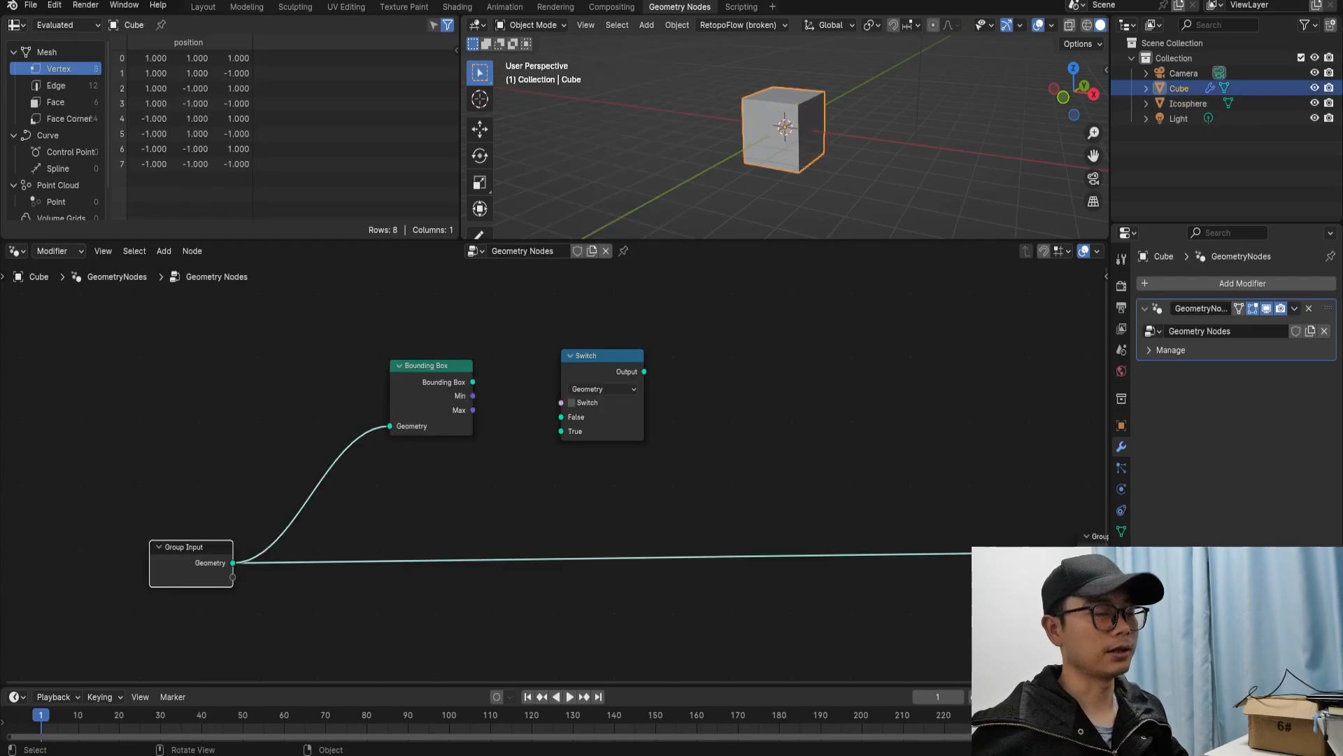
key("Delete")
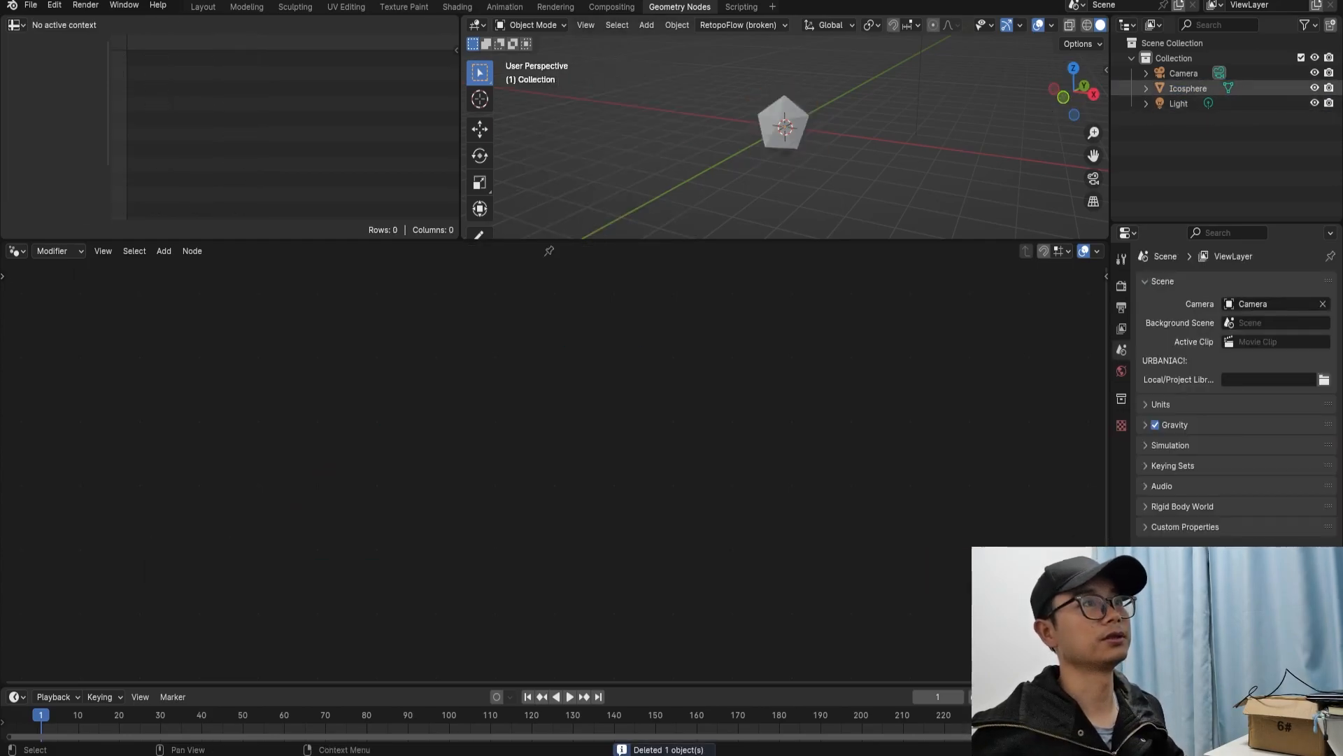
left_click(1188, 88)
scroll(785, 140, "up", 2)
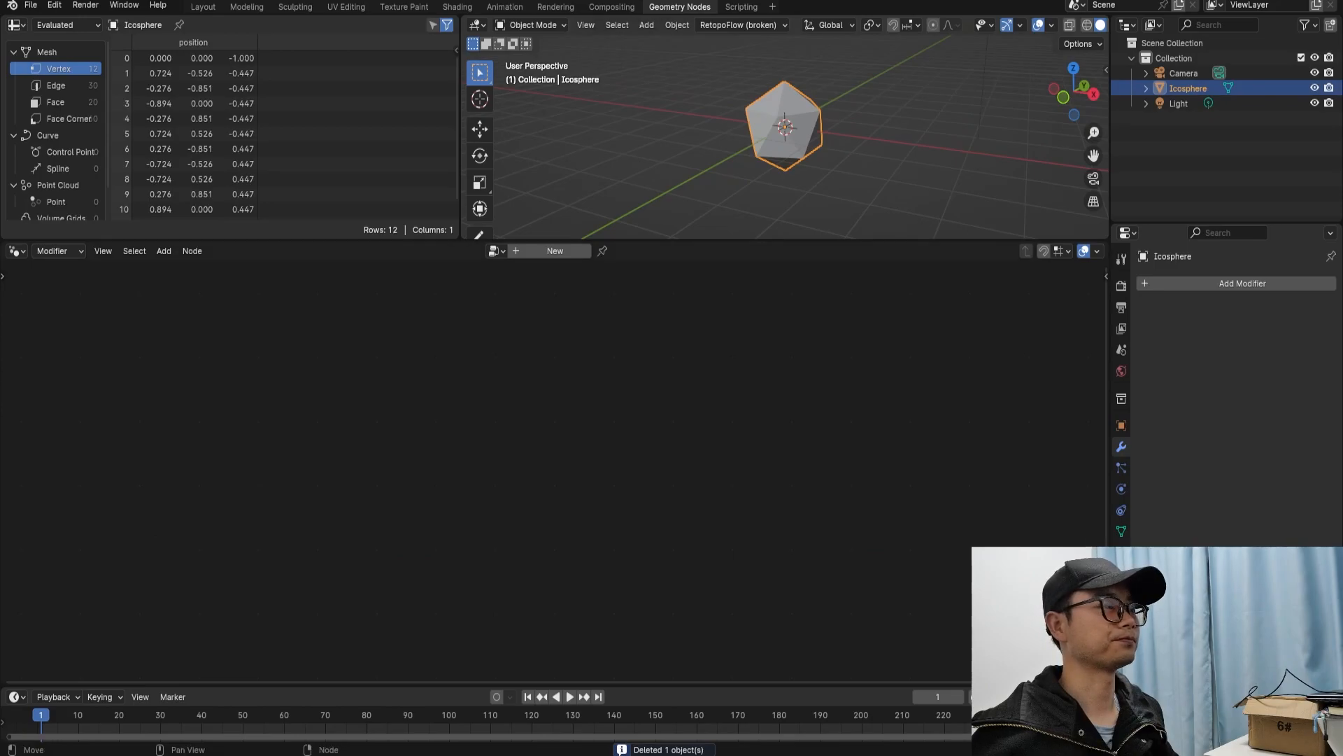
Create a new geometry node tree on the icosphere and move Group Input farther from Group Output.
left_click(554, 251)
middle_click_drag(546, 517, 554, 473)
scroll(555, 474, "up", 7)
left_click_drag(291, 549, 125, 515)
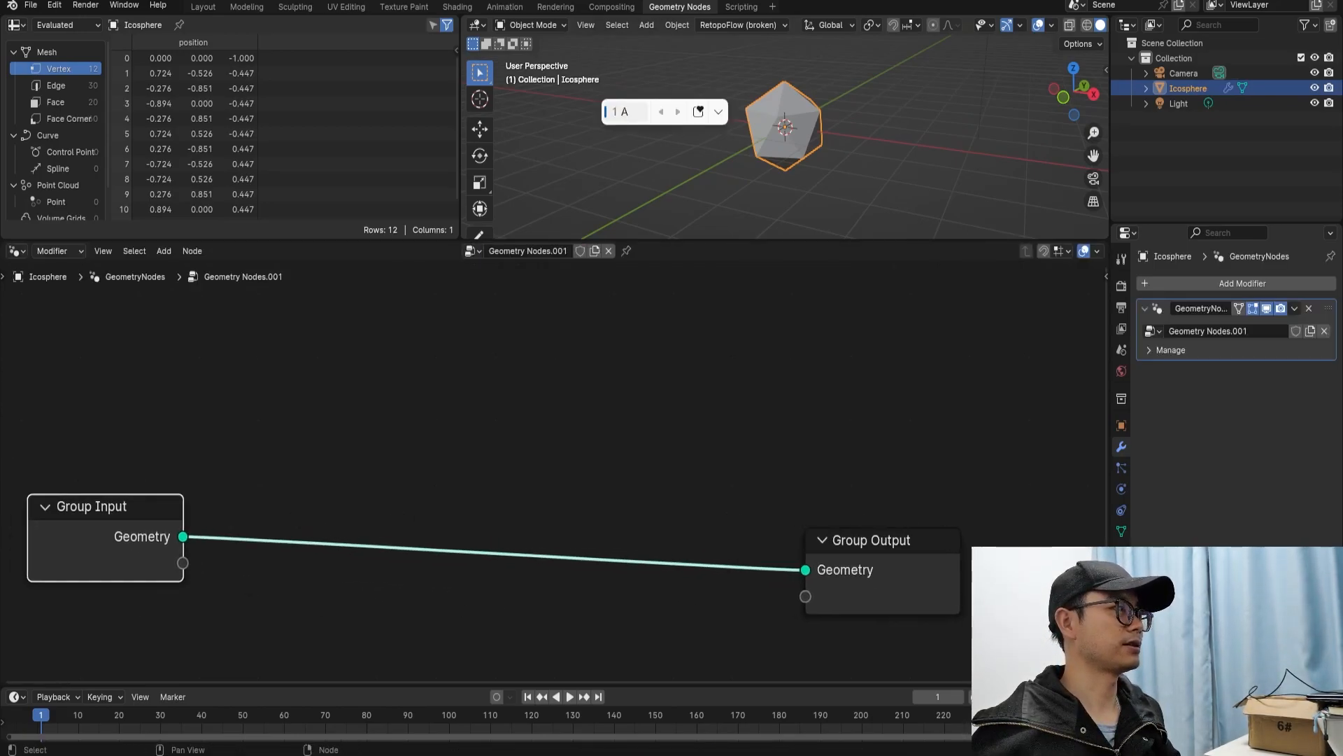
Add a Bounding Box node to the icosphere's tree and connect Group Input's Geometry to it.
key("shift+a")
left_click(329, 255)
type("boundf")
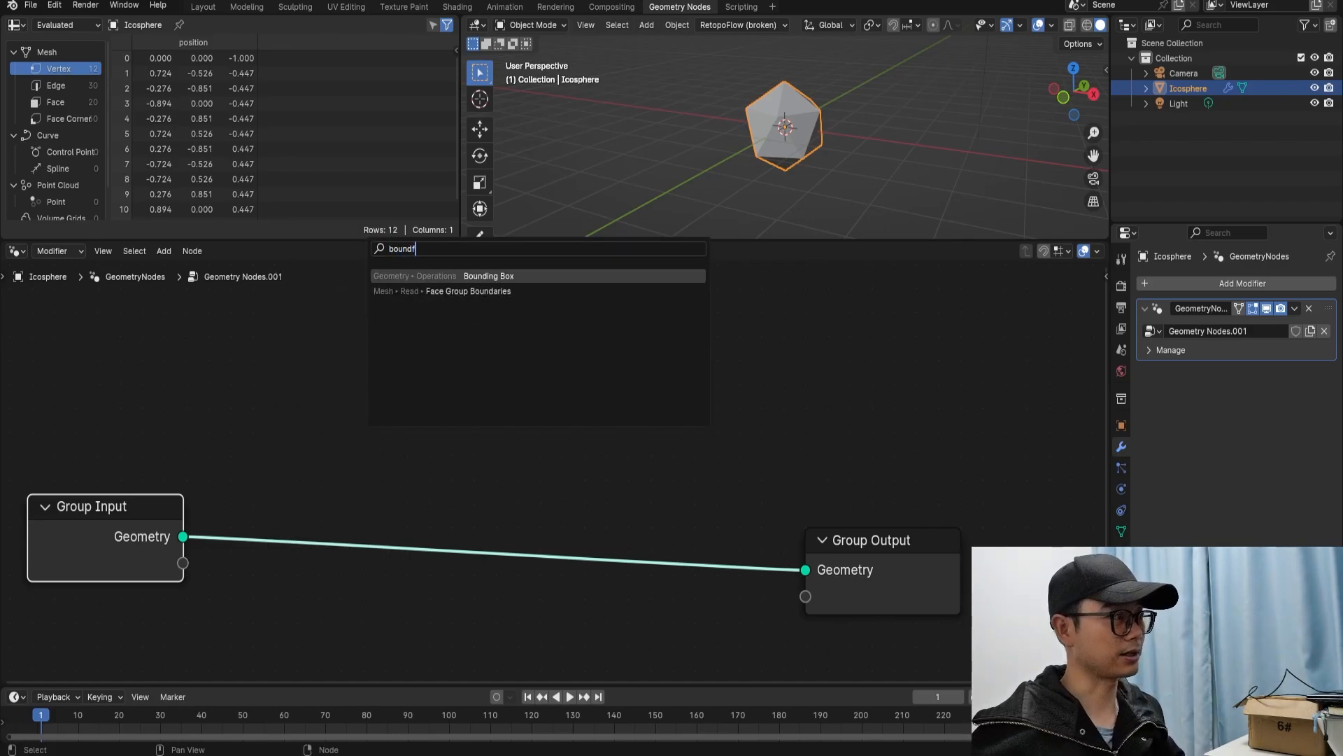
key("Return")
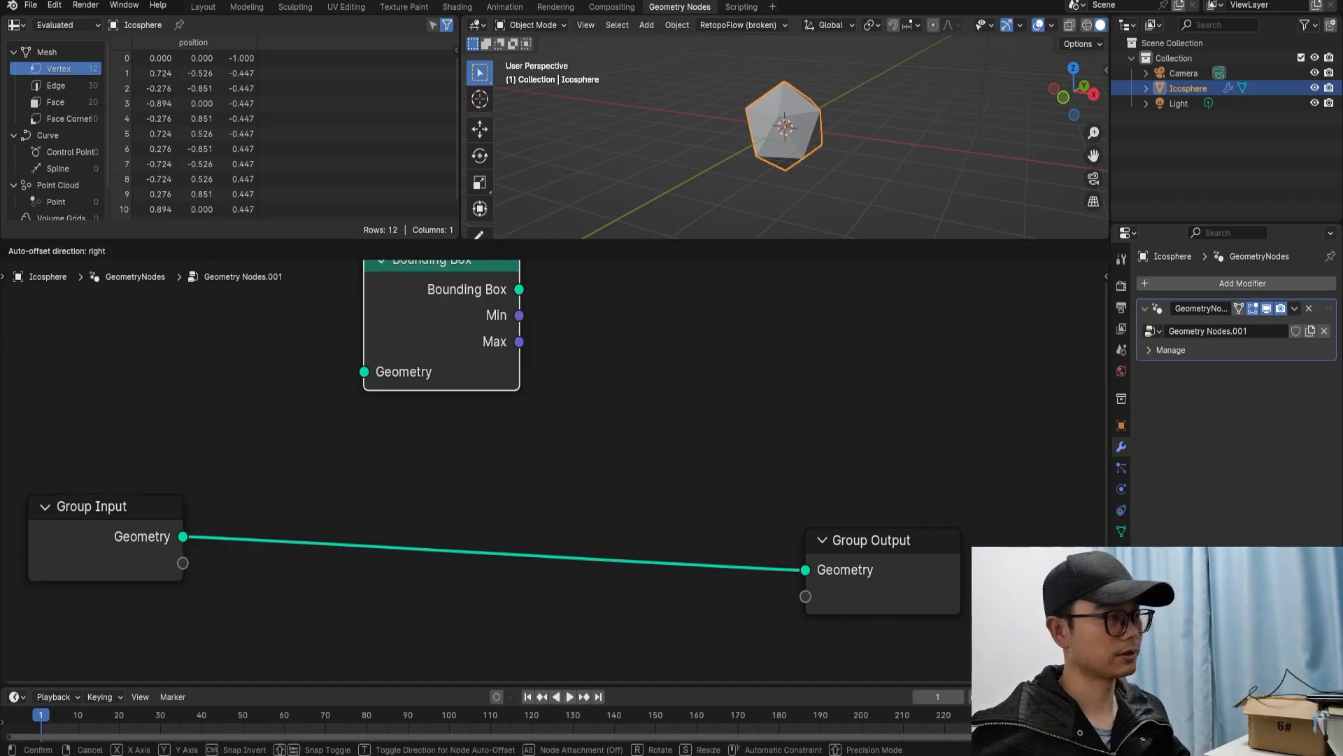
left_click(406, 420)
left_click_drag(183, 537, 235, 521)
left_click_drag(327, 477, 330, 477)
Preview the Bounding Box output in the viewport through a Viewer node.
left_click(406, 423, "ctrl+shift")
scroll(785, 140, "up", 2)
mouse_move(785, 140)
middle_mouse_down()
mouse_move(811, 129)
mouse_move(794, 133)
middle_mouse_up()
scroll(811, 129, "down", 2)
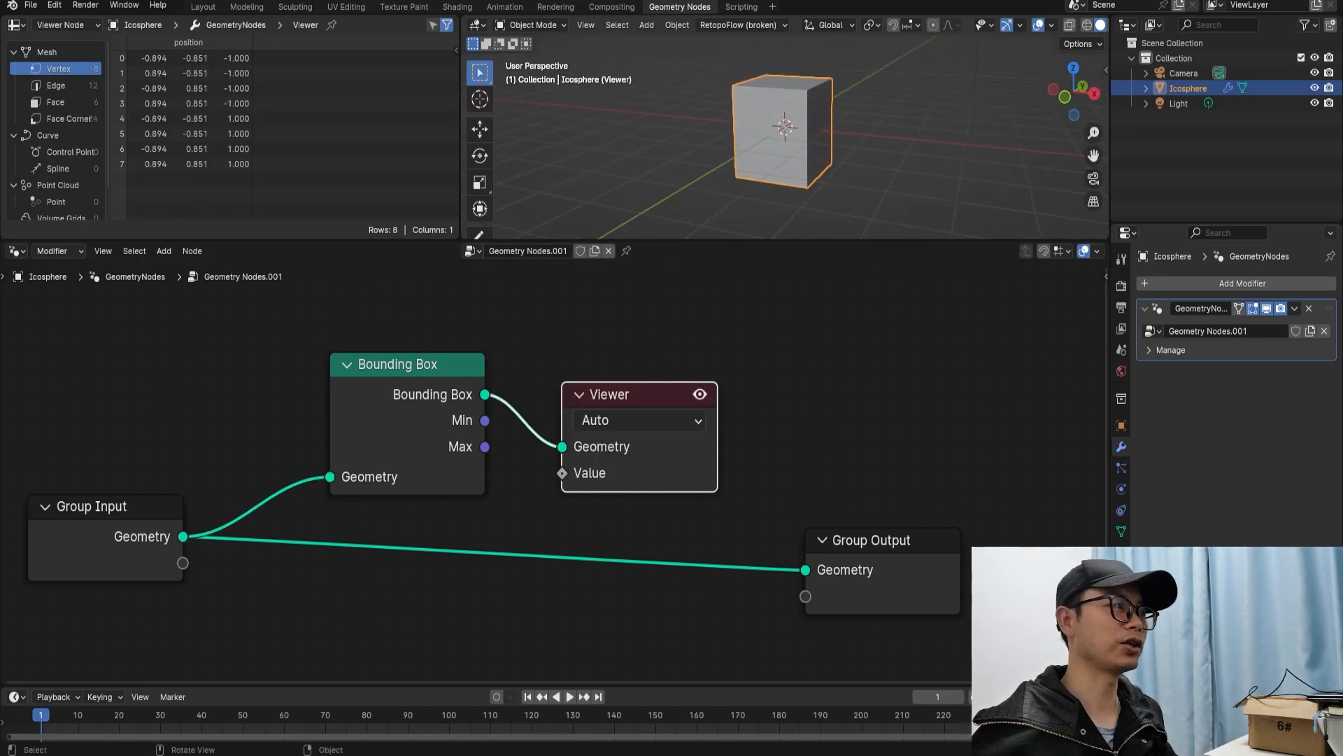
Move Group Output farther from the Viewer node and select the Bounding Box node.
left_click_drag(884, 540, 1028, 508)
scroll(540, 468, "up", 5)
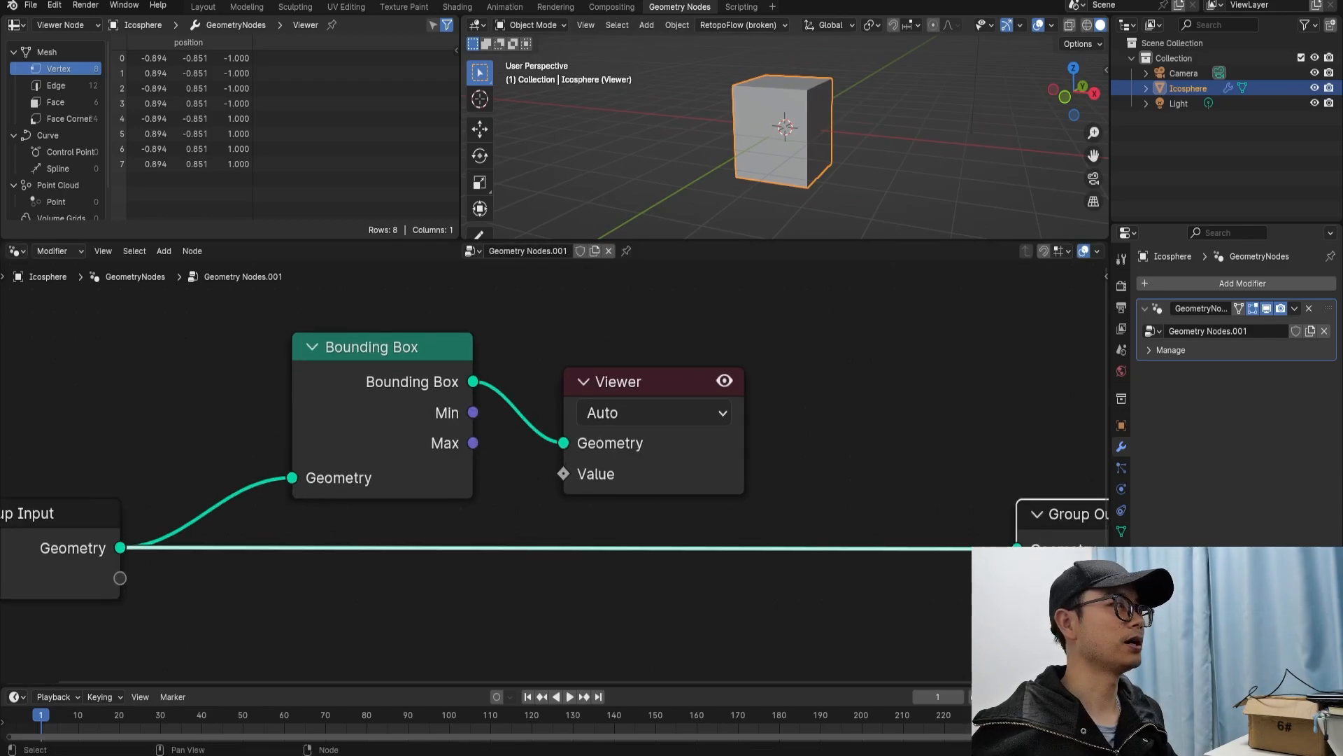
middle_click_drag(532, 462, 536, 480)
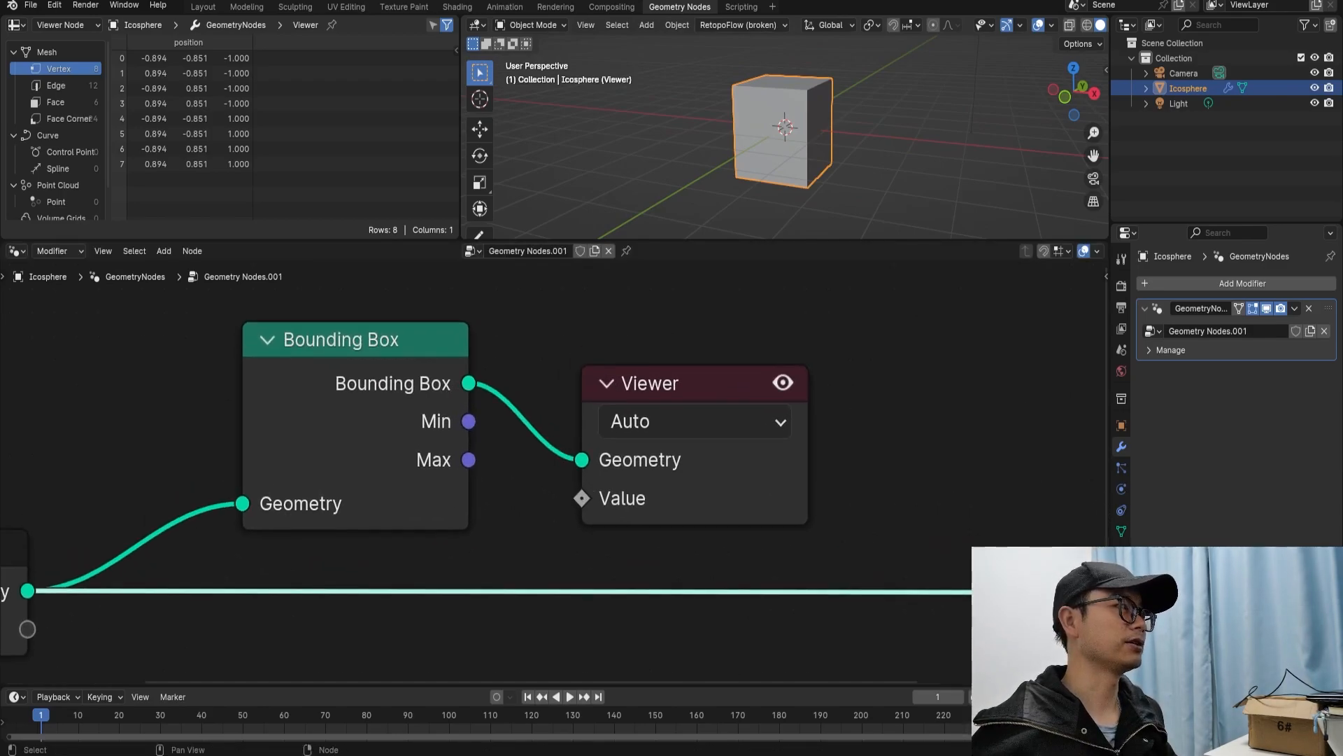
left_click(357, 420)
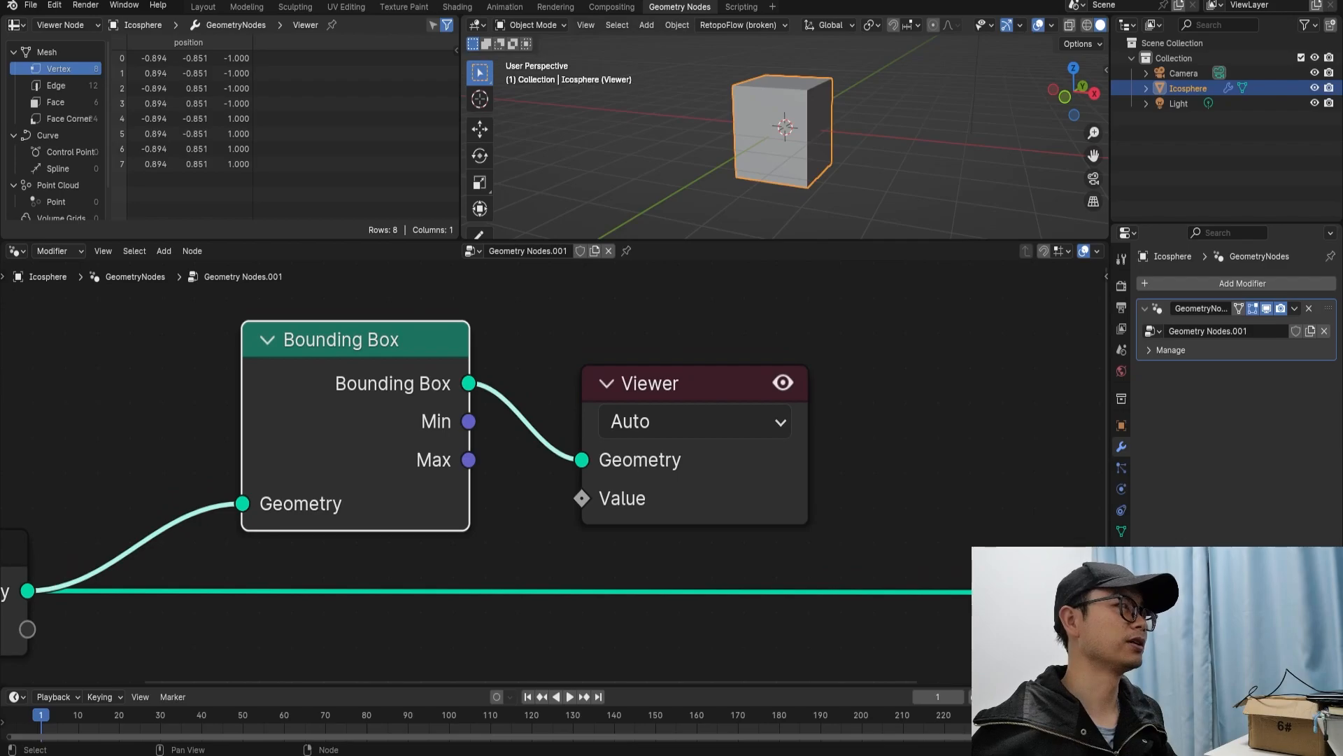
middle_click_drag(784, 157, 822, 143)
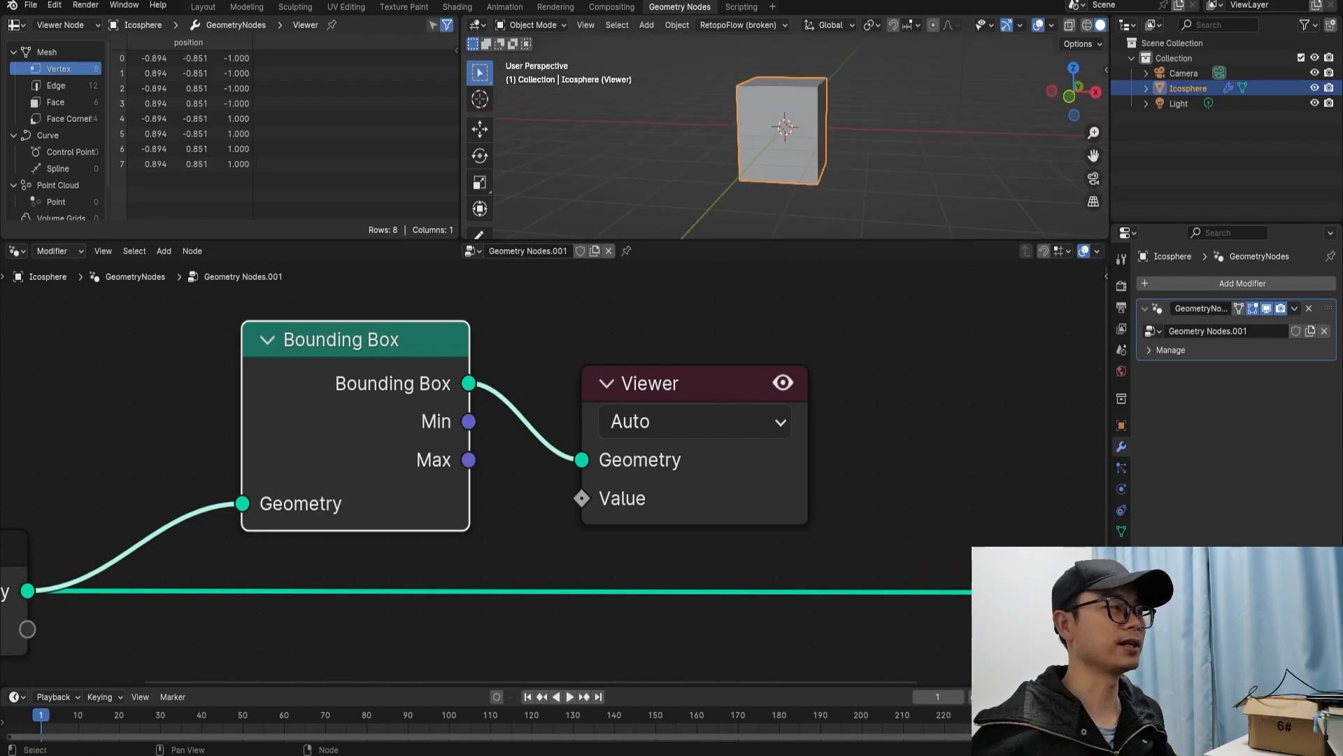
Move the Viewer node farther from the Bounding Box node and examine the box preview from another angle.
left_click_drag(672, 383, 817, 347)
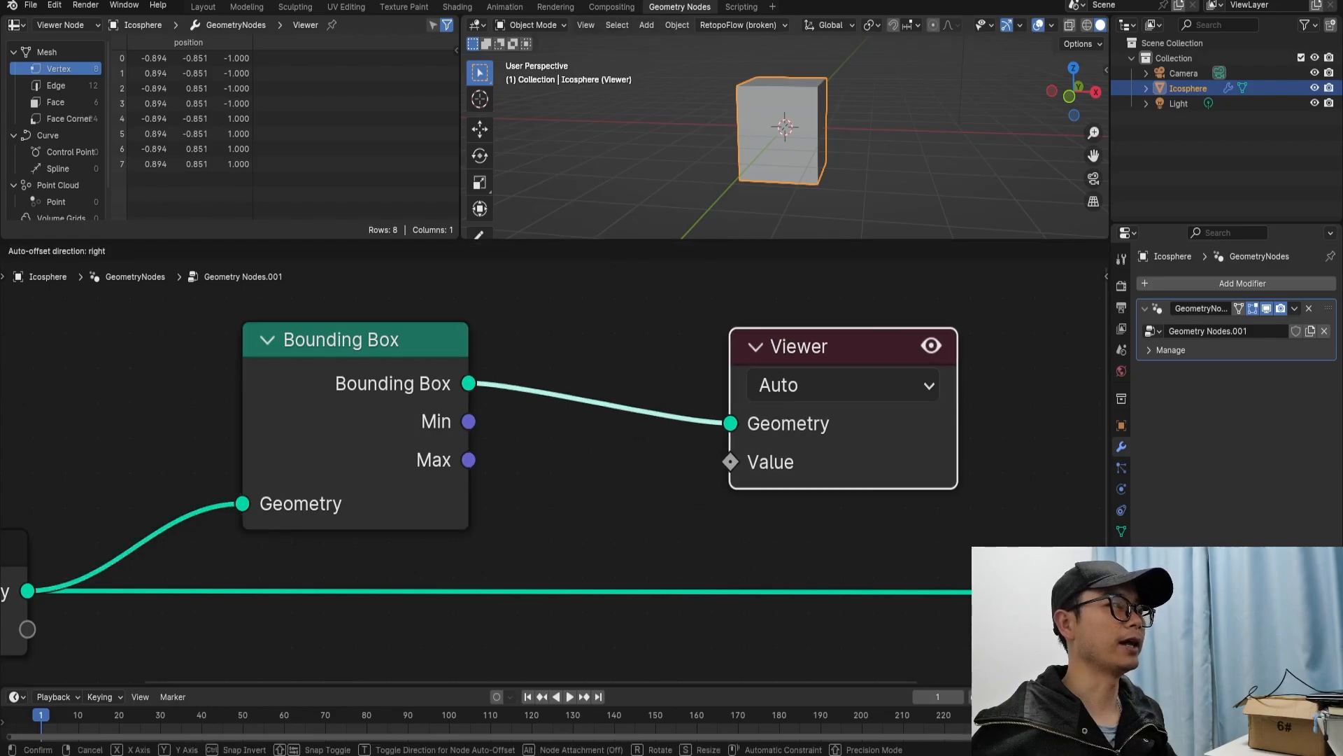
middle_click_drag(819, 161, 800, 161)
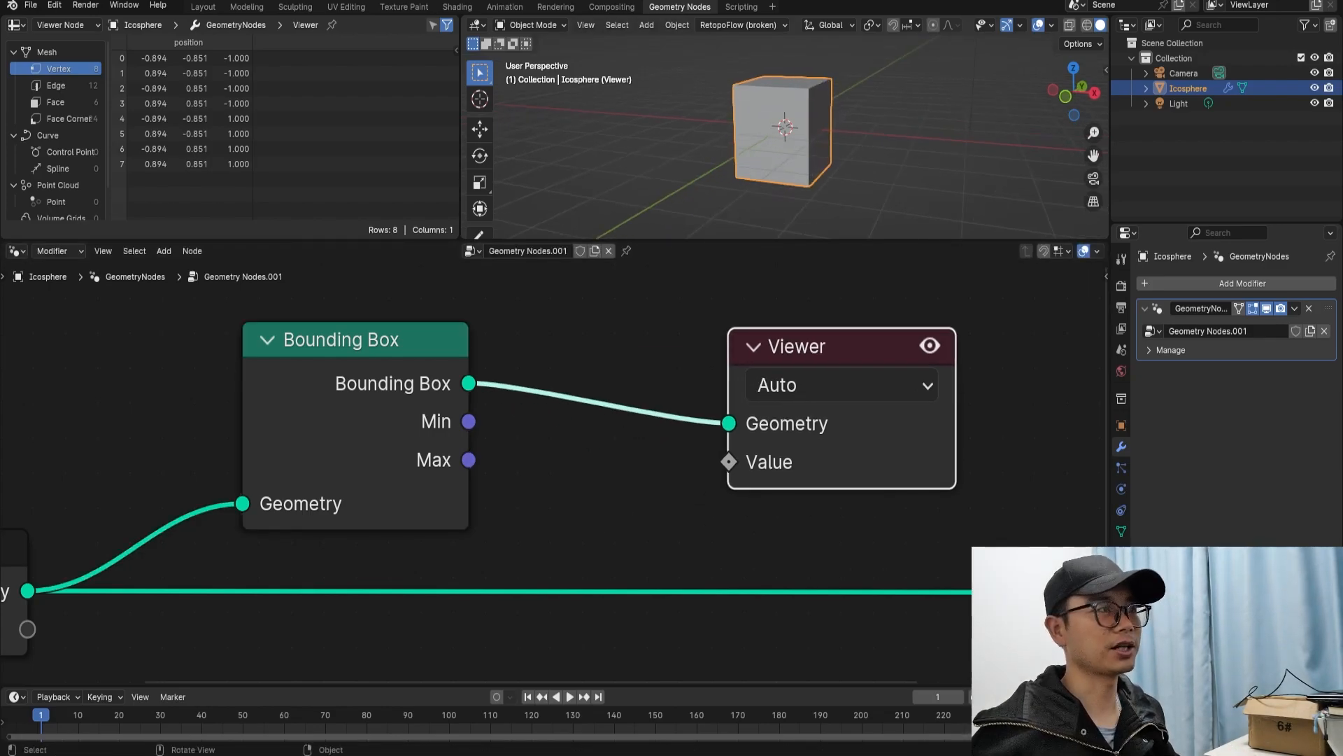
scroll(557, 473, "down", 2)
middle_click_drag(801, 161, 830, 161)
scroll(556, 473, "down", 4)
middle_click_drag(672, 448, 632, 444)
left_click_drag(647, 408, 745, 321)
scroll(745, 322, "up", 1)
scroll(744, 322, "up", 3)
scroll(744, 322, "down", 4)
middle_click_drag(745, 321, 669, 324)
Move Group Output farther away and reposition the Bounding Box node above the Group Input link.
left_click_drag(756, 505, 908, 498)
scroll(908, 499, "up", 1)
left_click_drag(315, 398, 308, 374)
scroll(307, 374, "down", 1)
middle_click_drag(308, 373, 323, 492)
left_click_drag(324, 493, 366, 401)
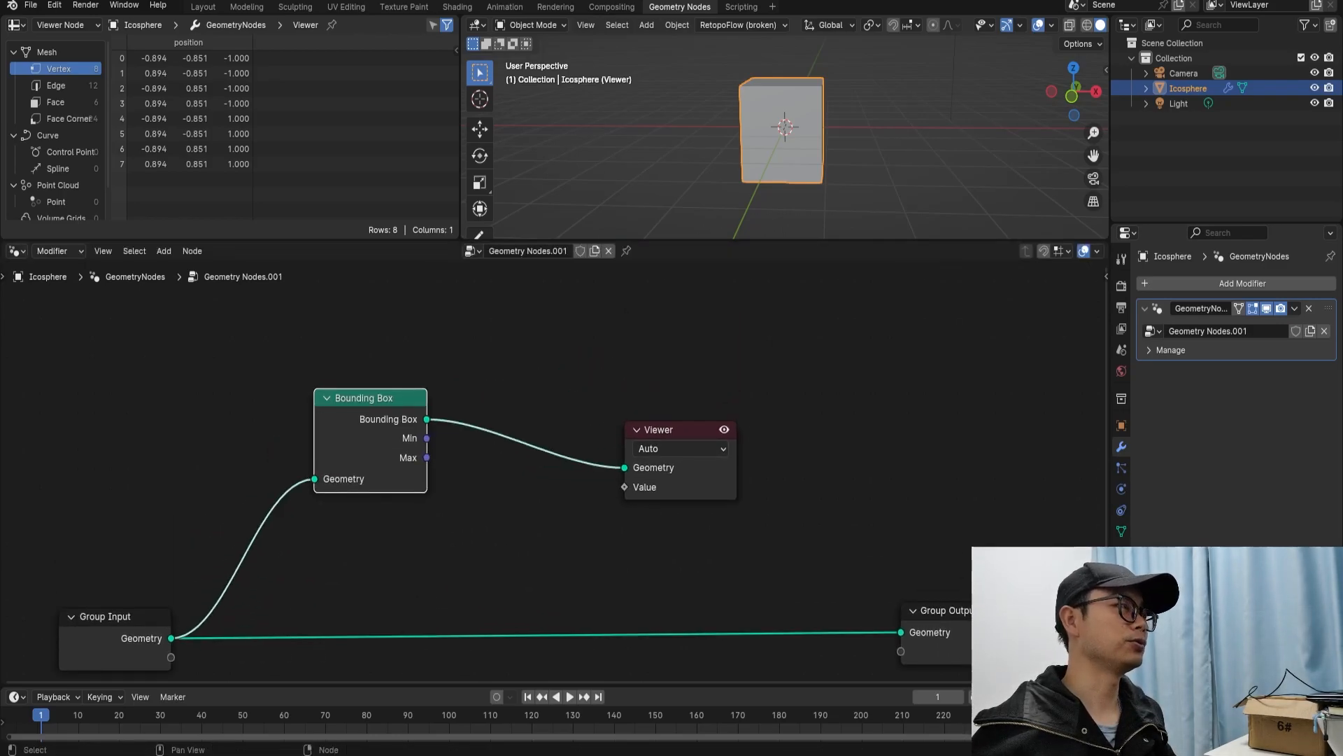
Delete the Viewer node from the icosphere's node tree.
left_click(665, 430)
key("x")
scroll(554, 471, "down", 2)
scroll(554, 472, "up", 1)
scroll(554, 472, "down", 1)
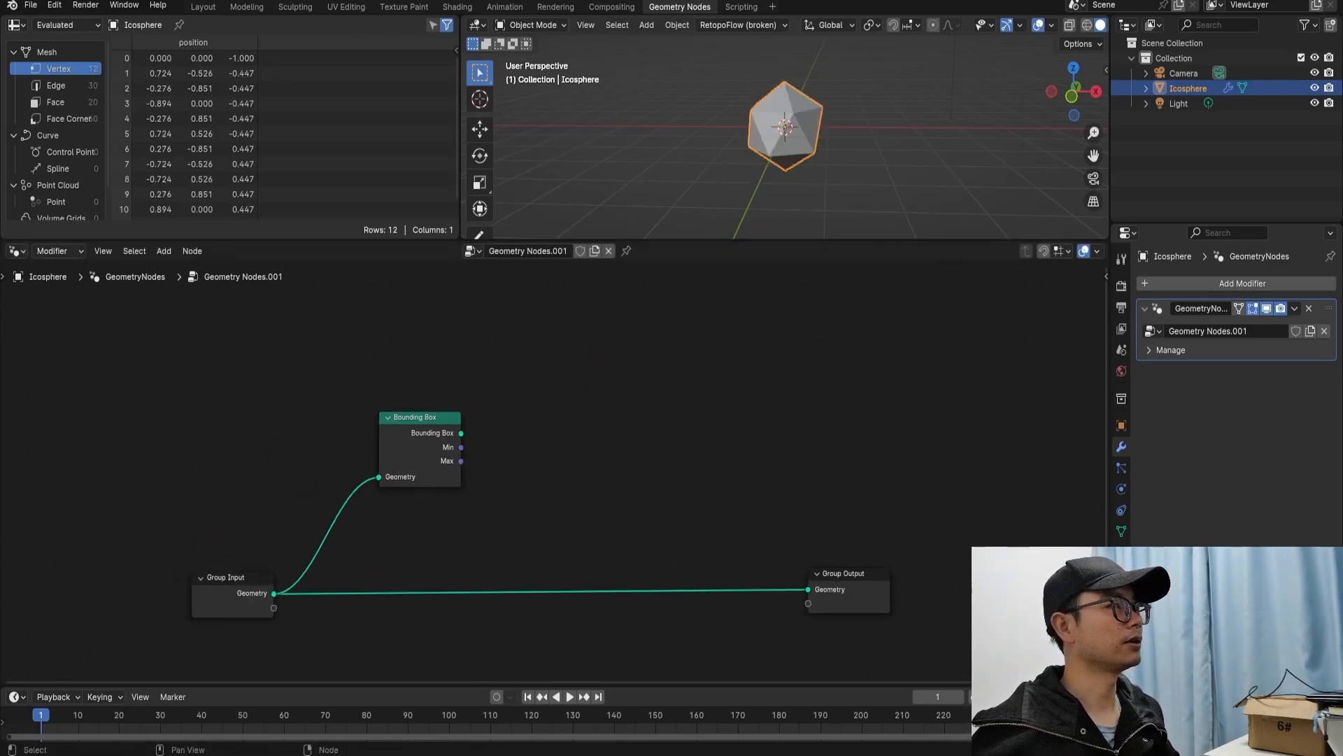
Insert a Set Position node on the link between Group Input and Group Output.
middle_click_drag(553, 472, 512, 472)
key("shift+a")
type("set")
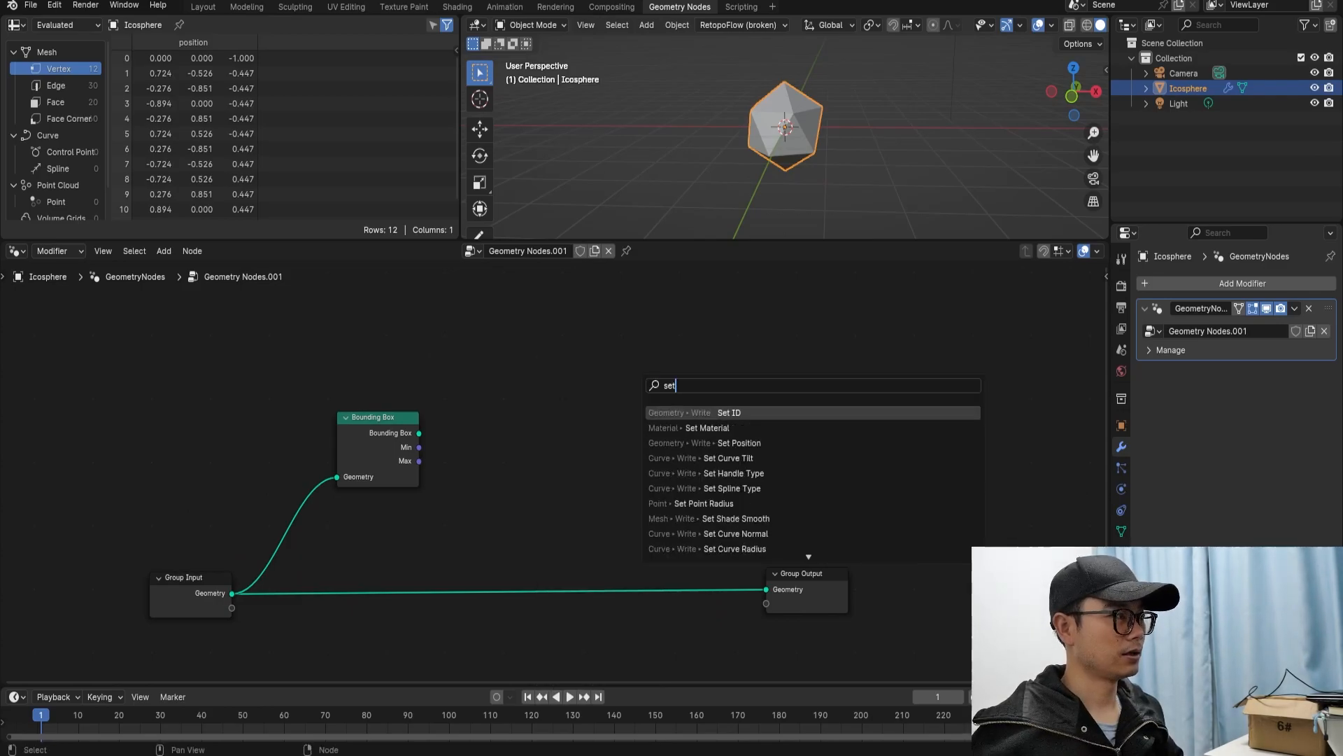
type(" po")
key("Return")
left_click(640, 502)
Move Set Position and Group Output farther from the Bounding Box node to free up working space.
scroll(559, 471, "down", 3)
middle_click_drag(558, 470, 556, 435)
left_click_drag(758, 569, 673, 465)
key("g")
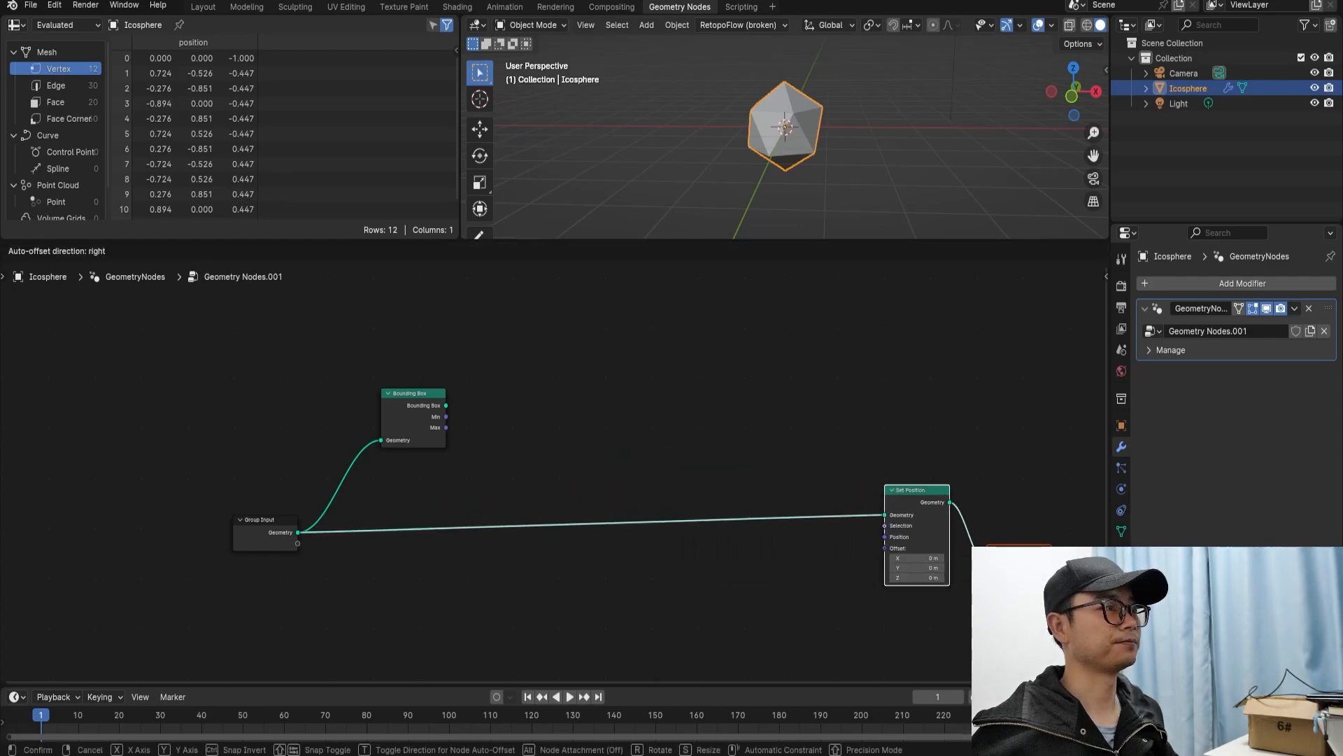
left_click(1044, 508)
key("g")
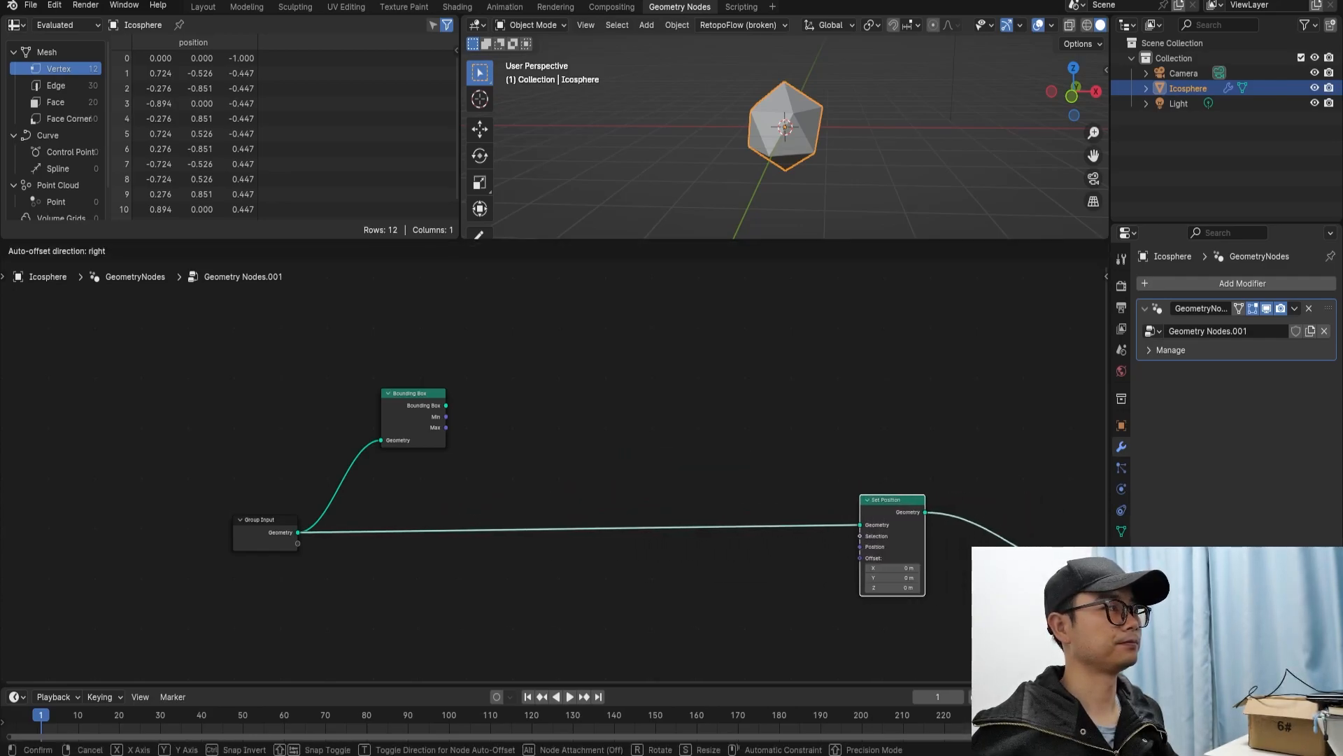
left_click(913, 505)
Add a Separate XYZ node beside the Bounding Box node.
scroll(554, 474, "up", 2)
key("shift+a")
left_click(635, 349)
type("sep")
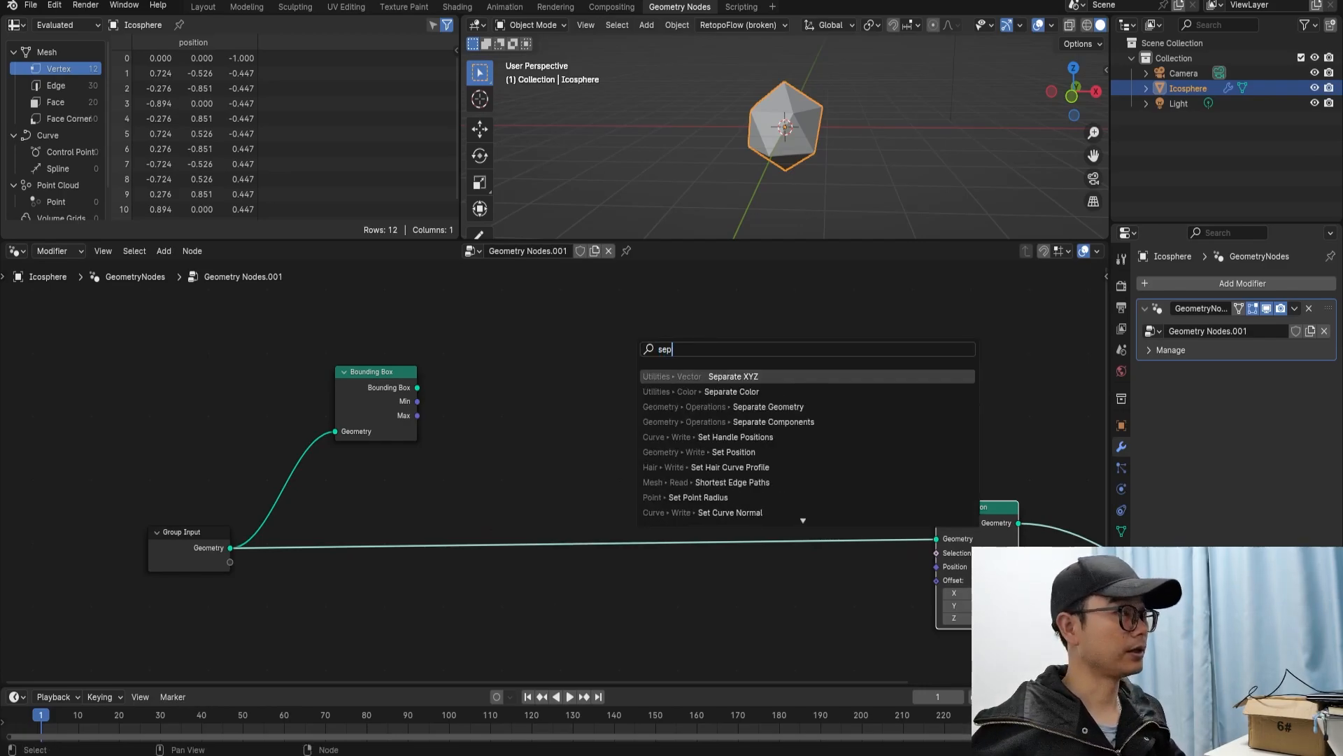
key("Return")
left_click(445, 357)
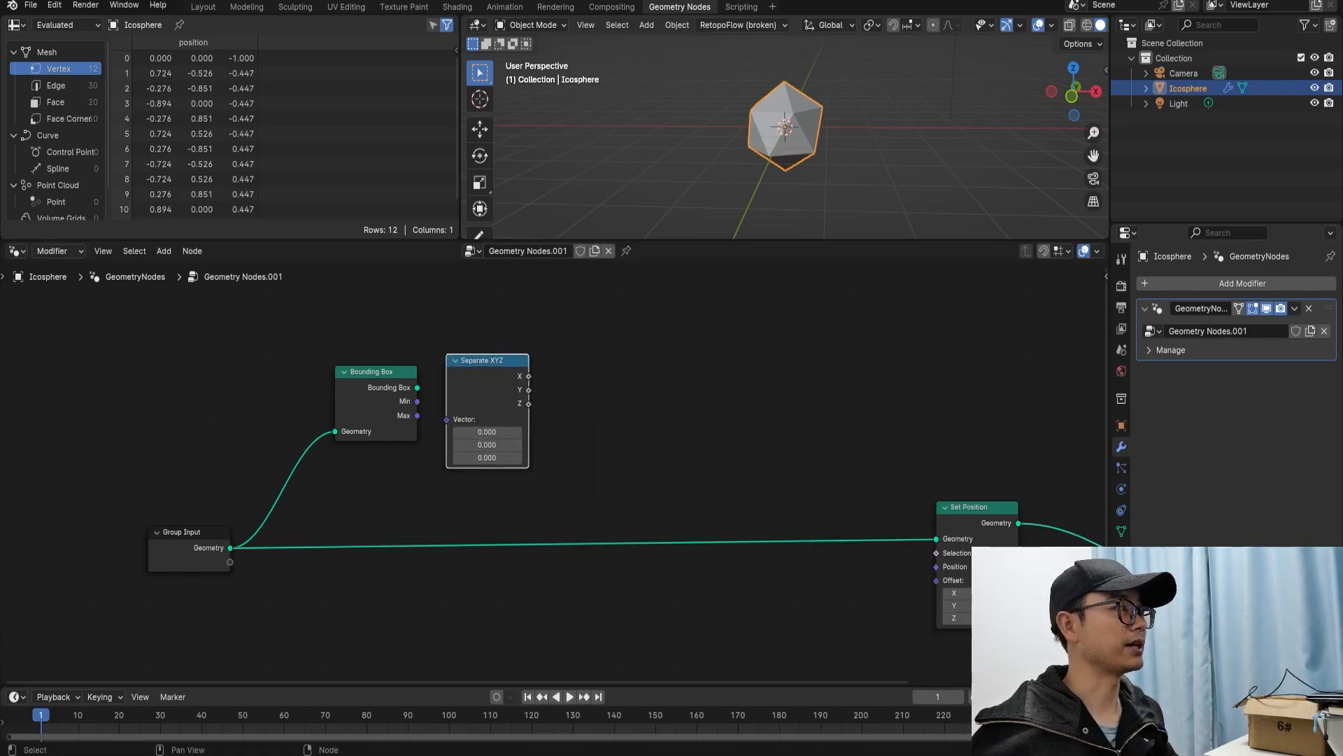
Move Separate XYZ above the Bounding Box node and connect the Min output to its Vector input.
scroll(447, 360, "up", 4)
middle_click_drag(448, 360, 480, 460)
left_click_drag(483, 453, 554, 291)
scroll(546, 315, "down", 1)
left_click_drag(412, 474, 515, 346)
scroll(507, 490, "down", 1)
Add a Combine XYZ node across from Separate XYZ, leaving a gap between them.
middle_click_drag(505, 473, 413, 492)
scroll(413, 492, "up", 1)
key("shift+a")
type("comb")
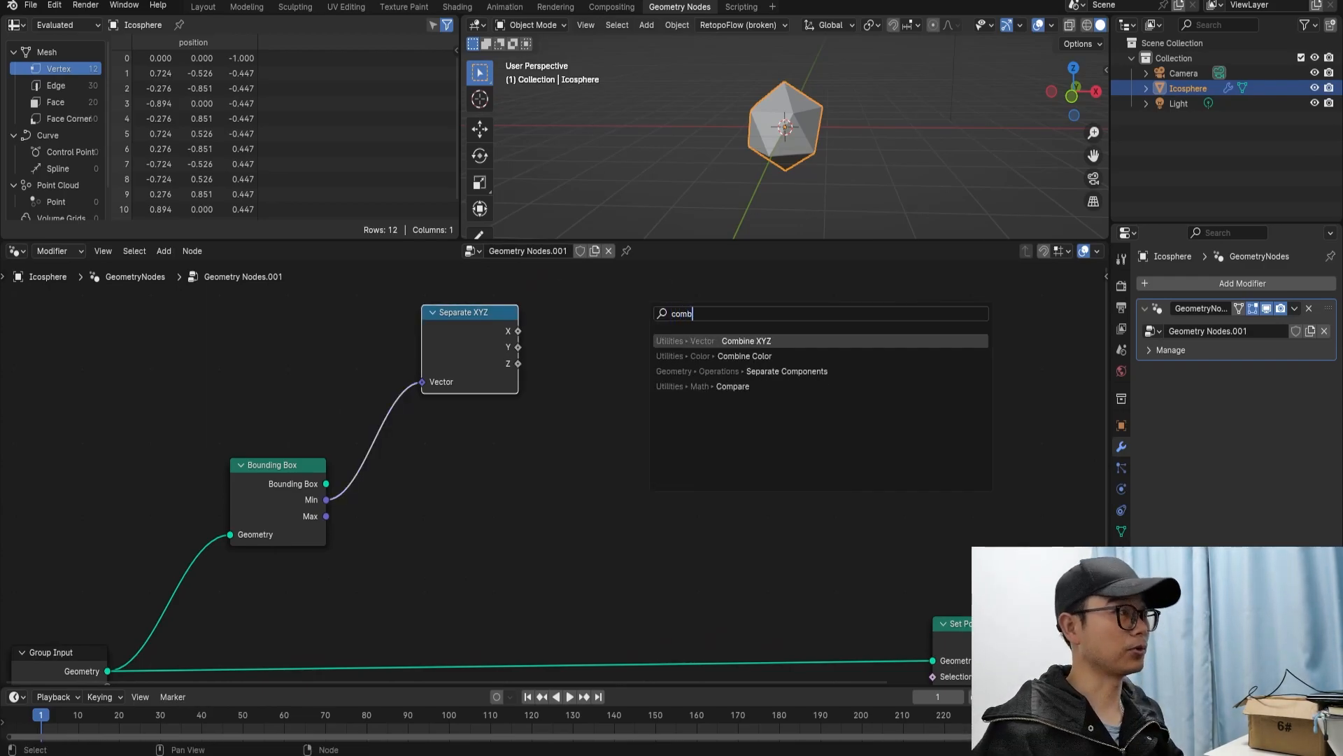
key("Return")
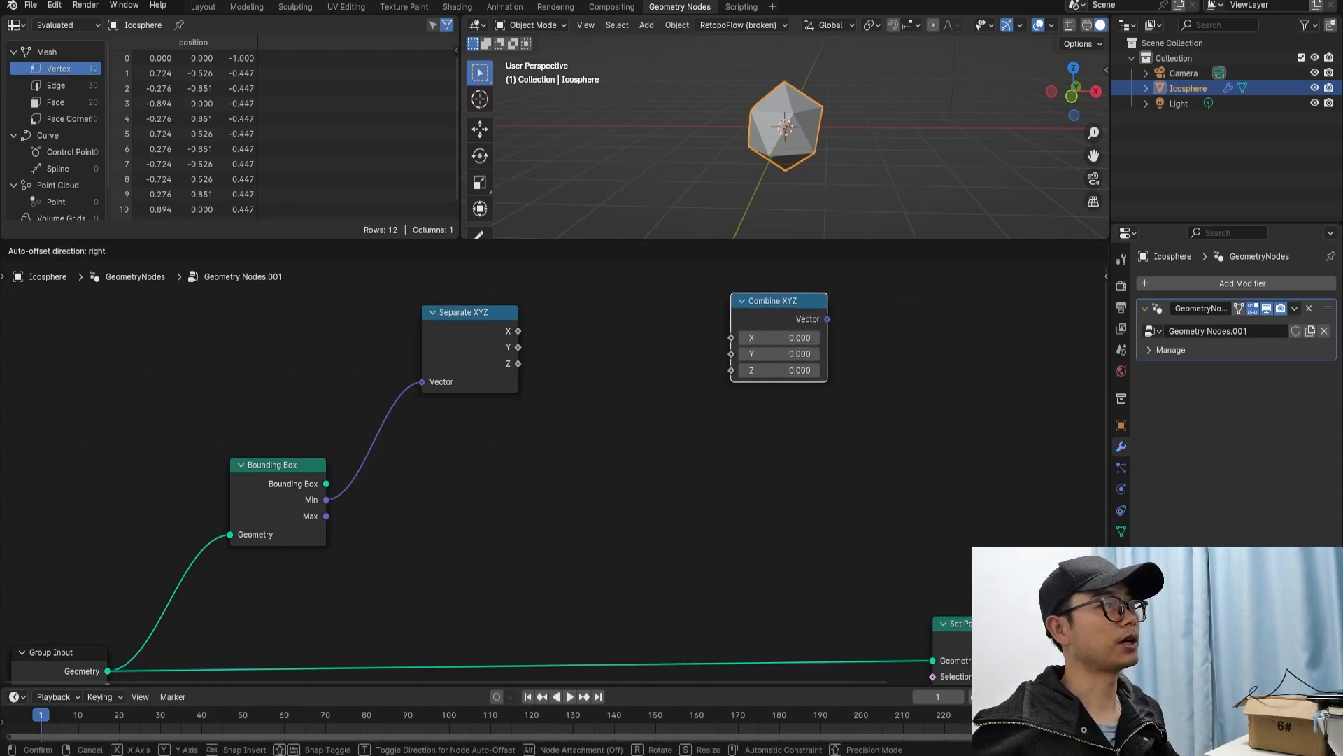
left_click(779, 336)
Connect the X, Y and Z outputs of Separate XYZ to the matching Combine XYZ inputs and line up both nodes.
left_click_drag(518, 331, 731, 337)
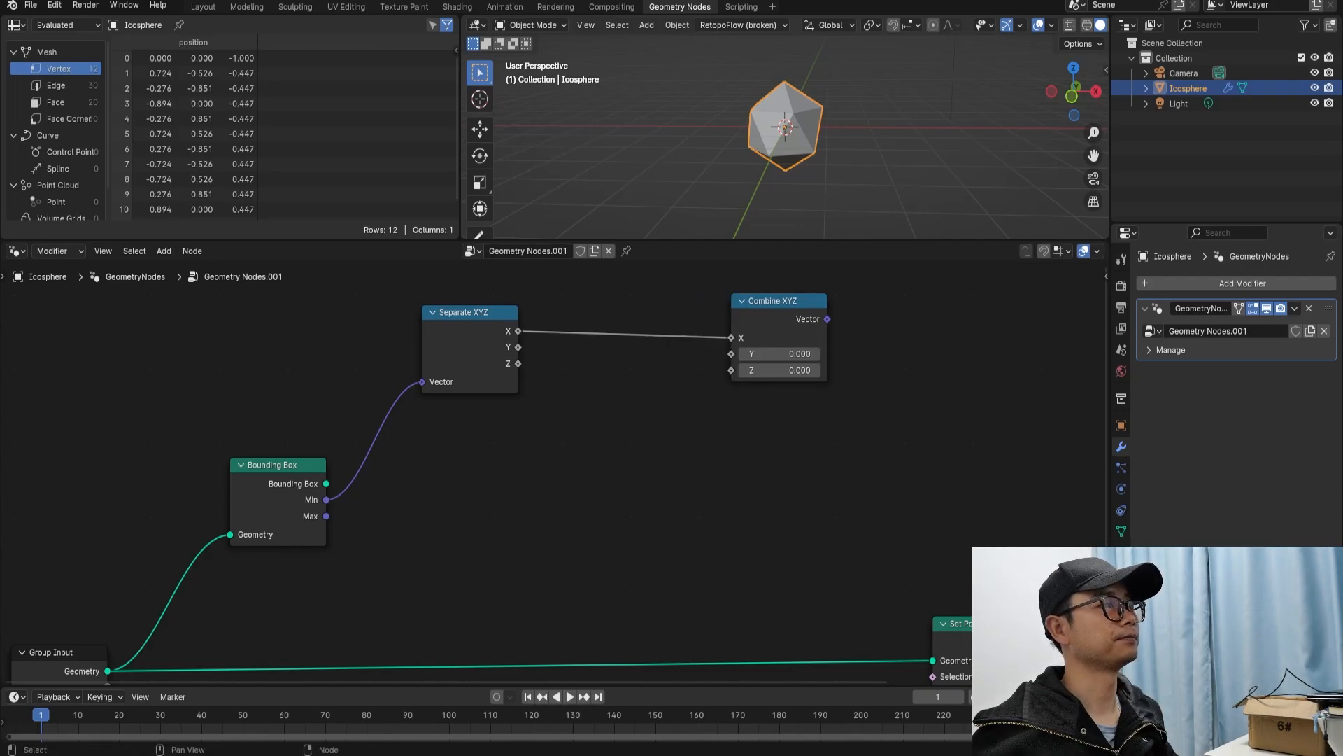
left_click_drag(518, 347, 731, 371)
scroll(731, 374, "down", 5)
middle_click_drag(728, 374, 668, 407)
left_click_drag(647, 393, 667, 379)
left_click_drag(438, 400, 437, 370)
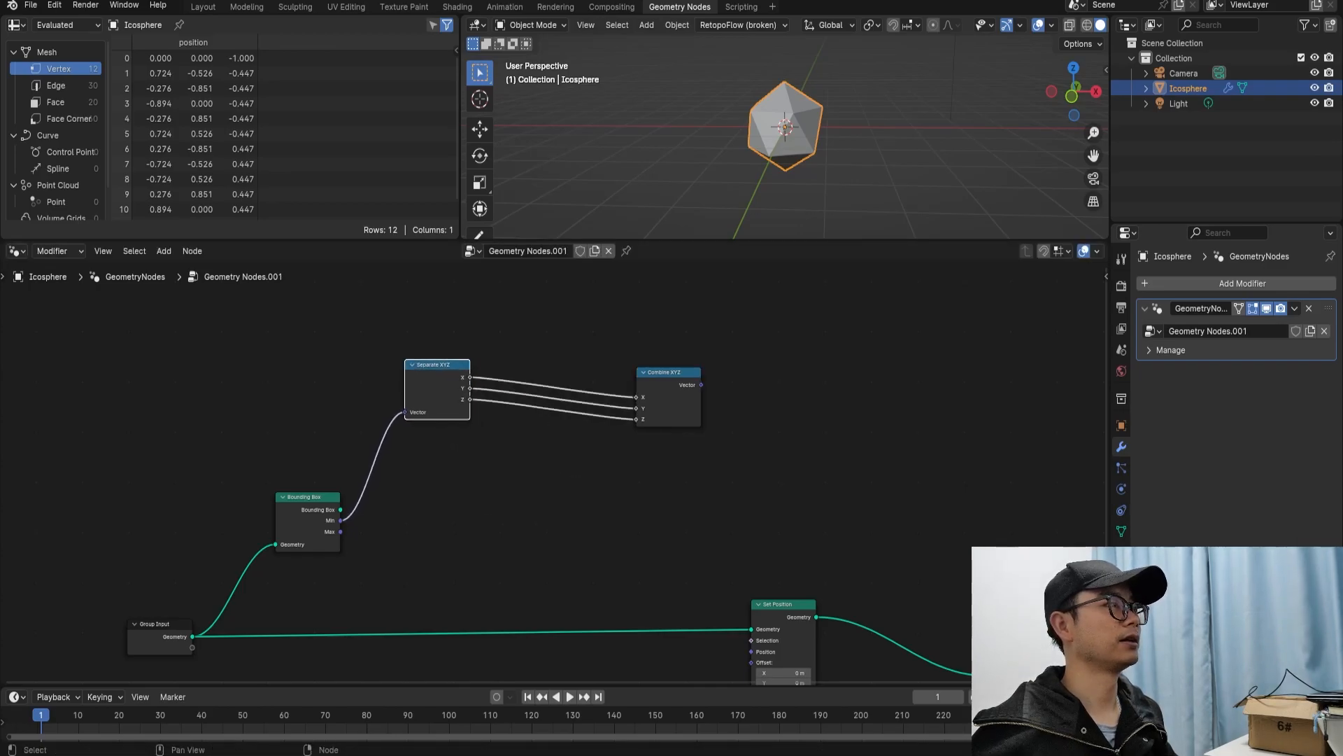
Insert a Math node on the X link between Separate XYZ and Combine XYZ and place it above them.
scroll(553, 395, "up", 2)
key("shift+a")
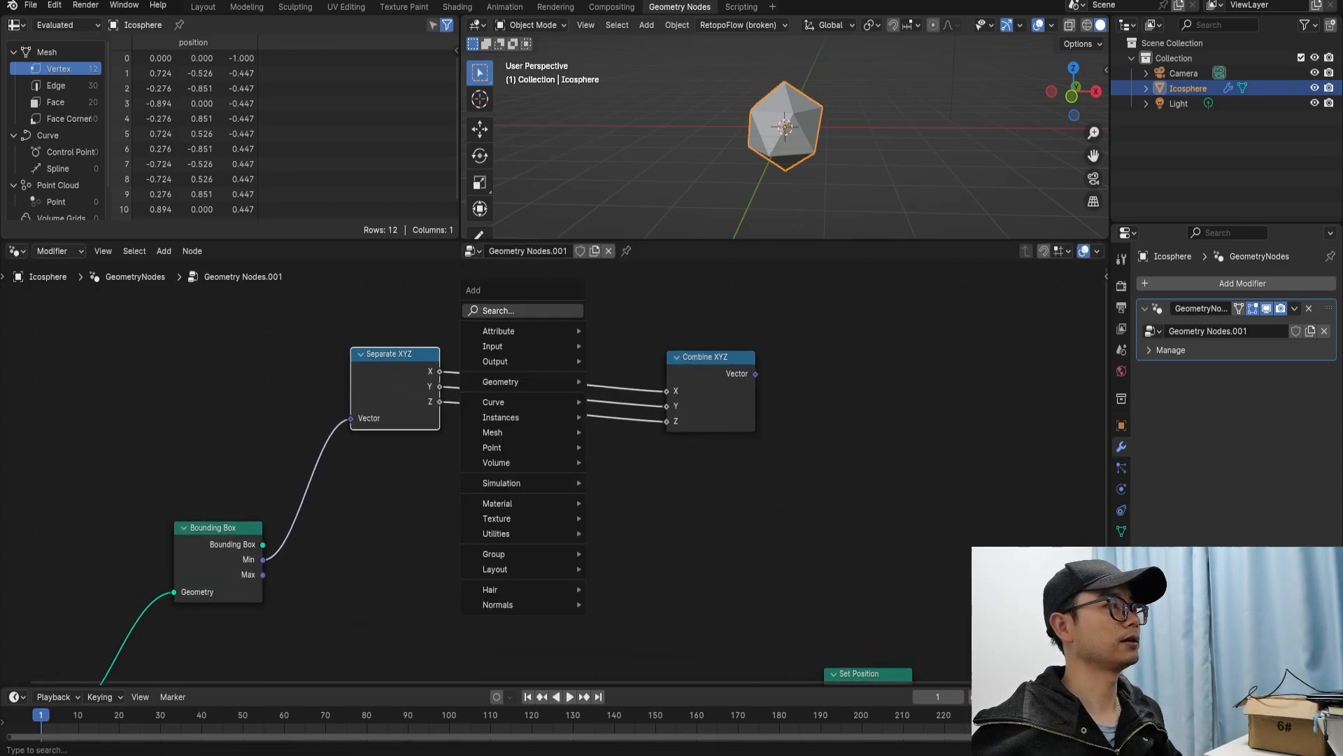
type("math")
key("Return")
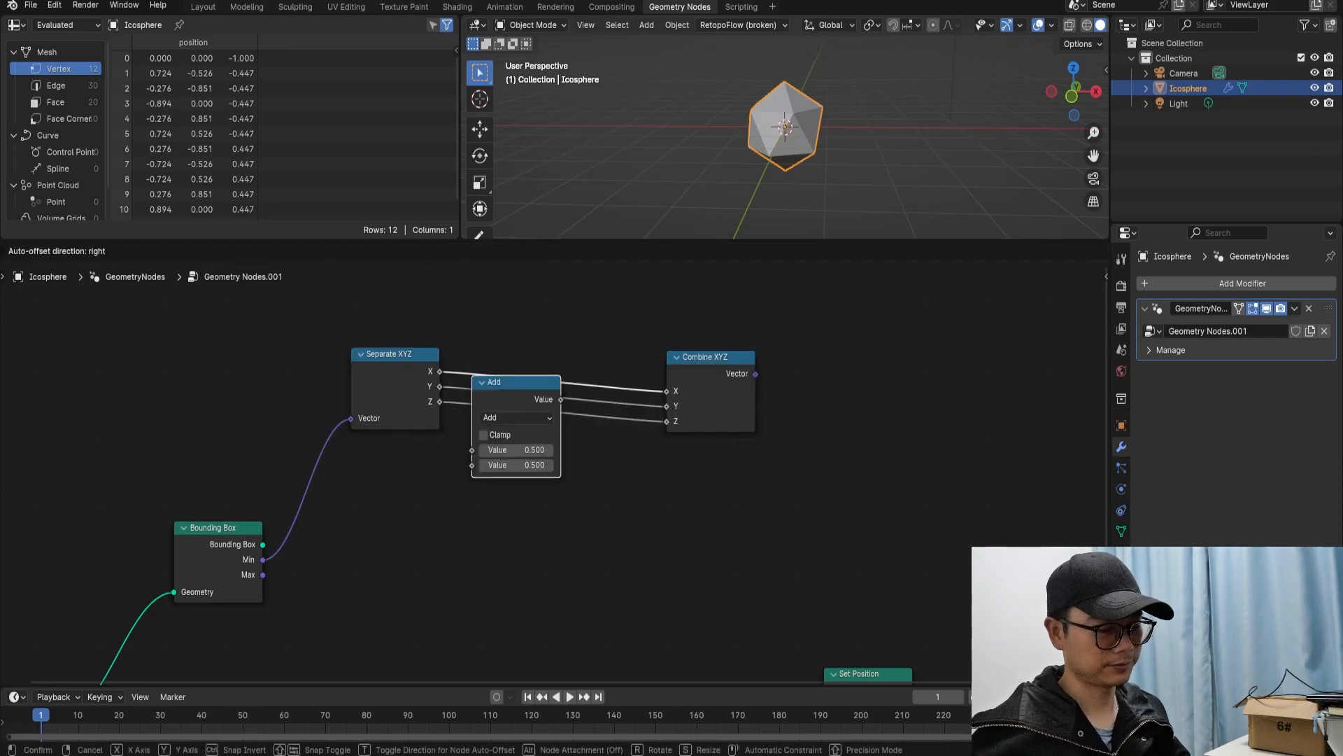
key("Return")
key("h")
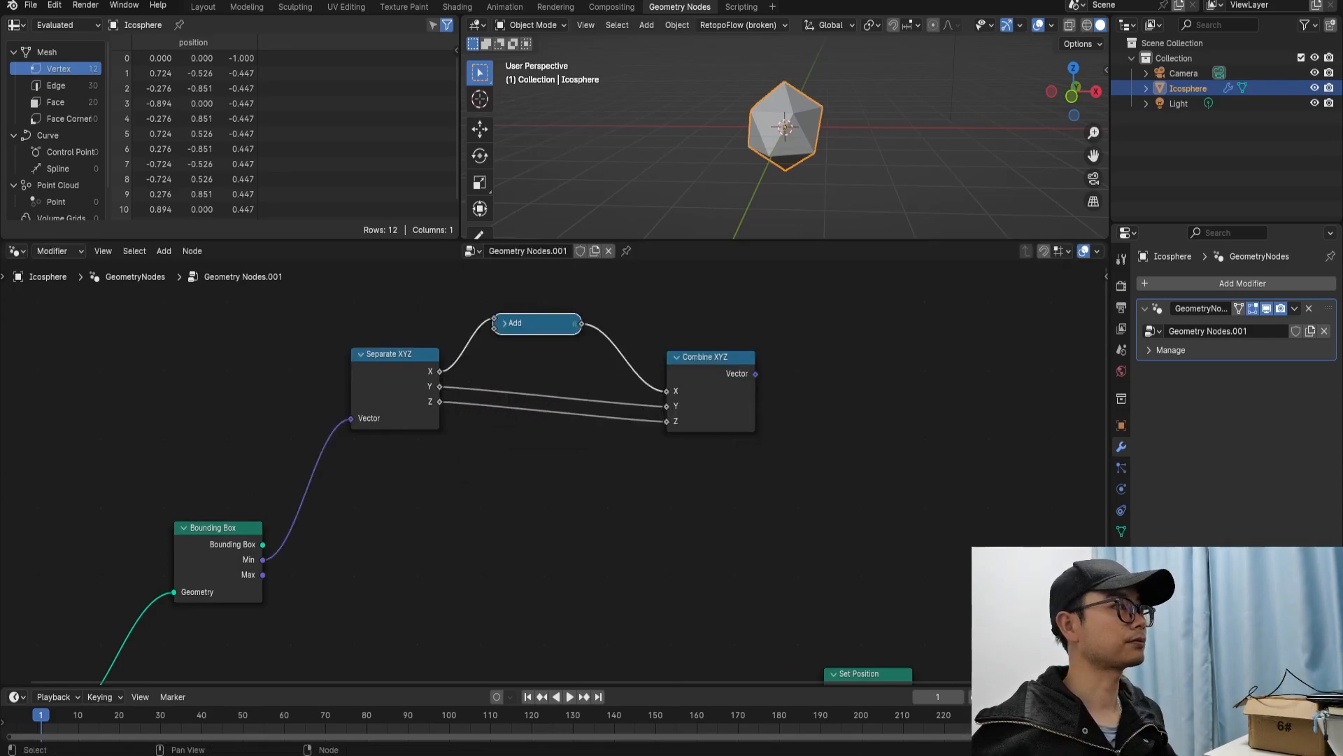
key("h")
left_click_drag(525, 320, 515, 288)
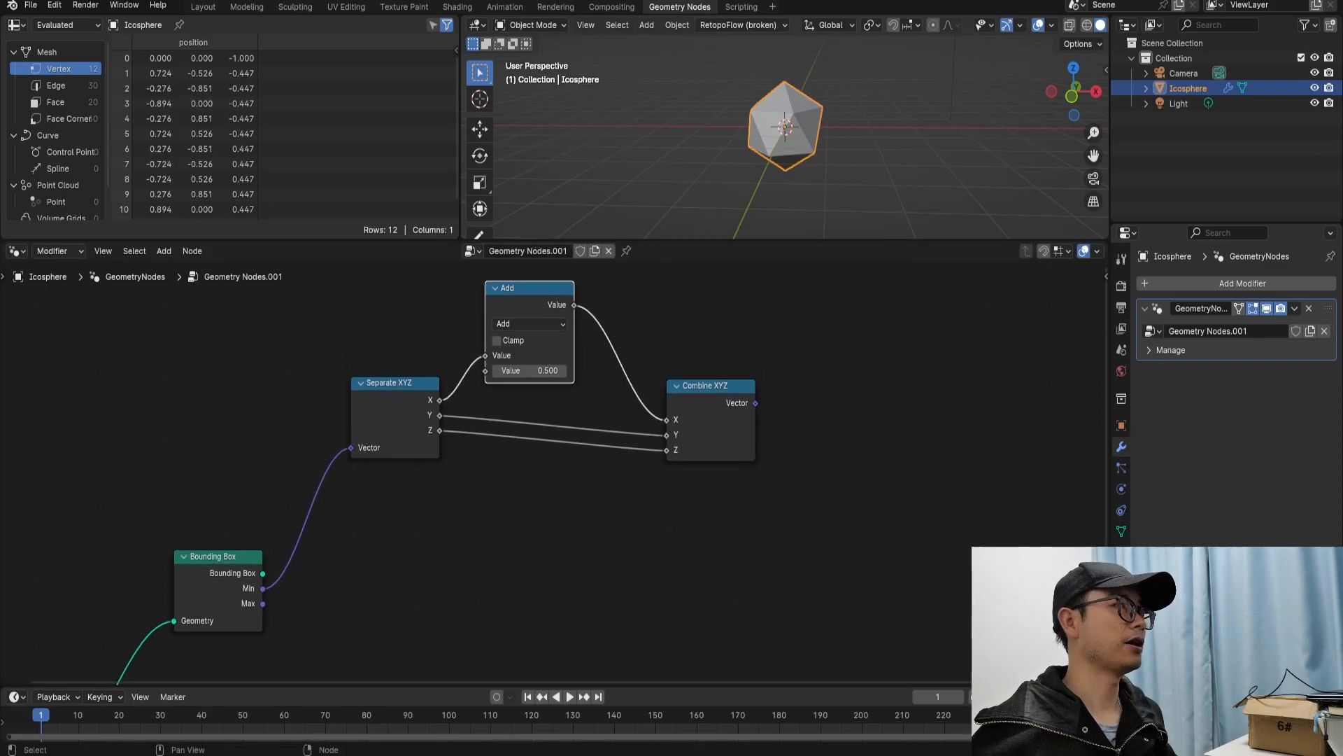
Move the Combine XYZ node farther from the Add node.
mouse_move(785, 154)
middle_mouse_down()
mouse_move(799, 154)
mouse_move(785, 154)
middle_mouse_up()
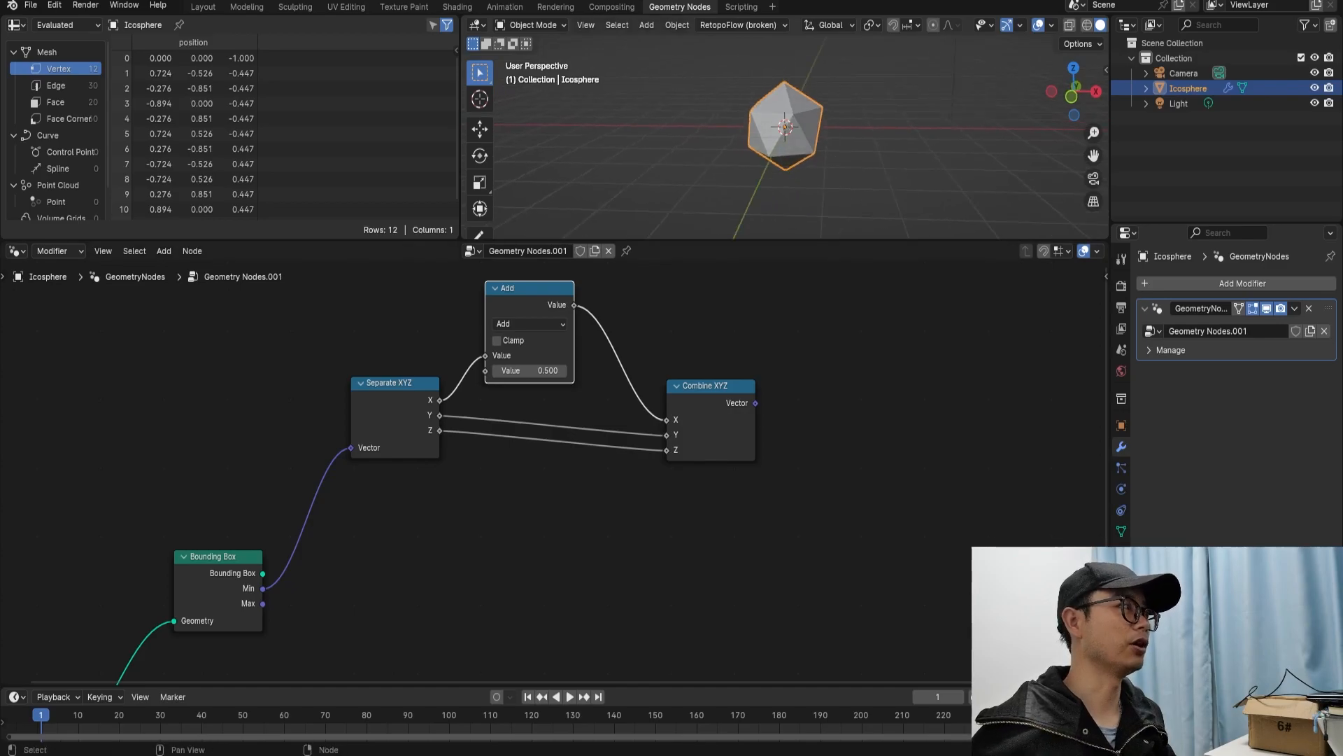
scroll(556, 463, "up", 1)
scroll(452, 461, "up", 2)
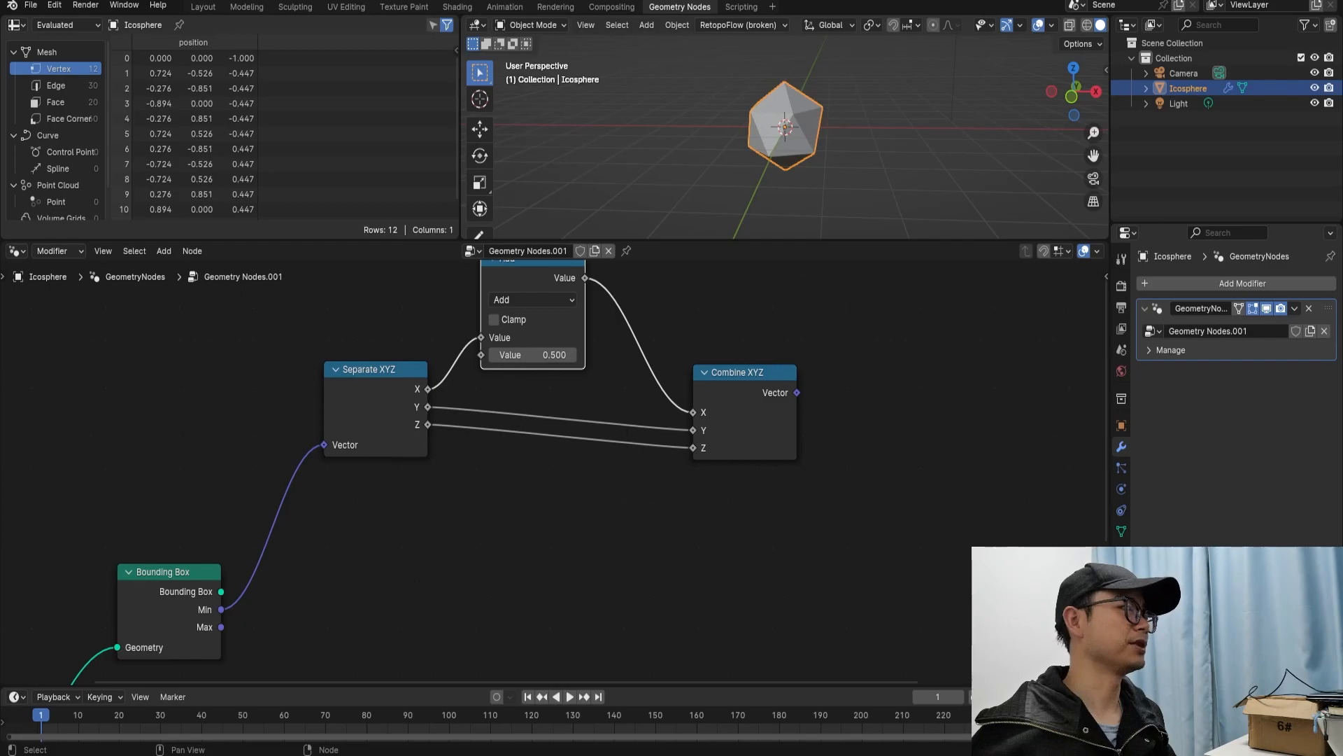
left_click_drag(741, 372, 833, 353)
left_click(533, 299)
left_click(529, 280)
Duplicate the Add node onto the Y link and arrange both Add nodes one above the other.
key("shift+d")
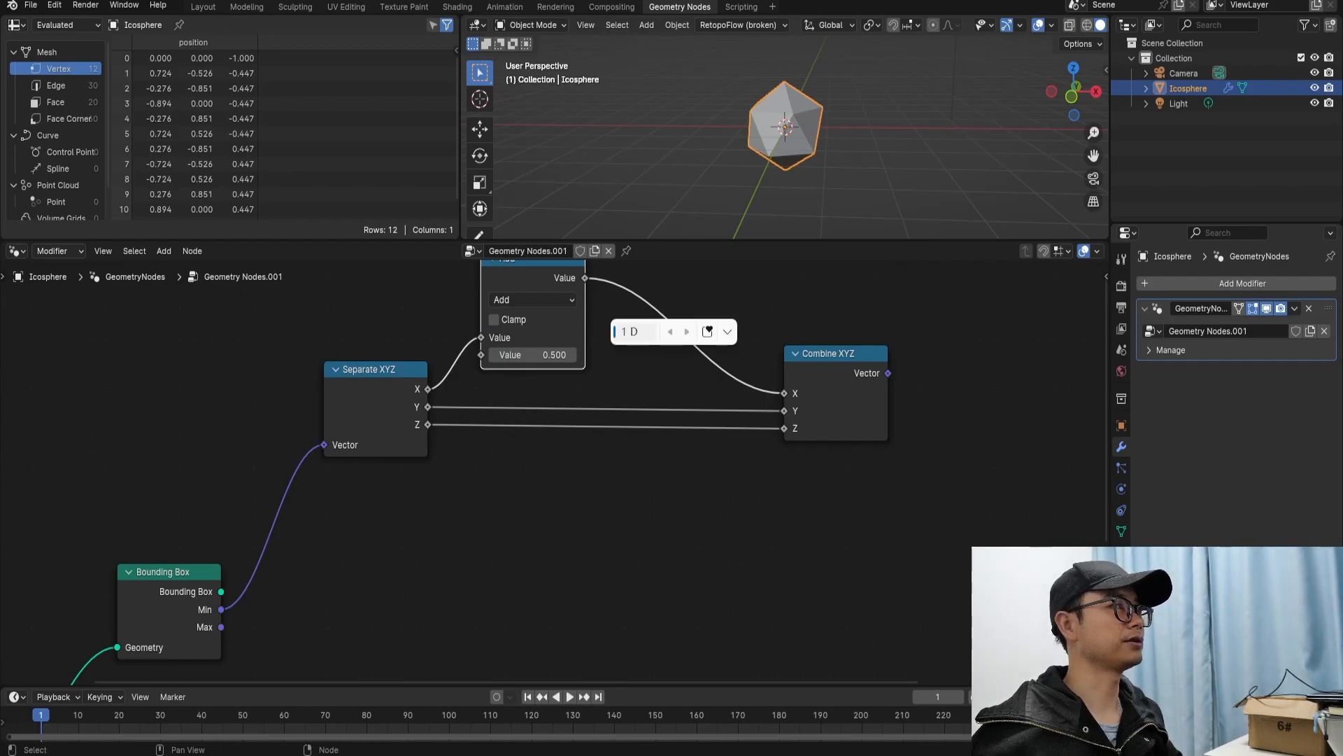
key("shift+d")
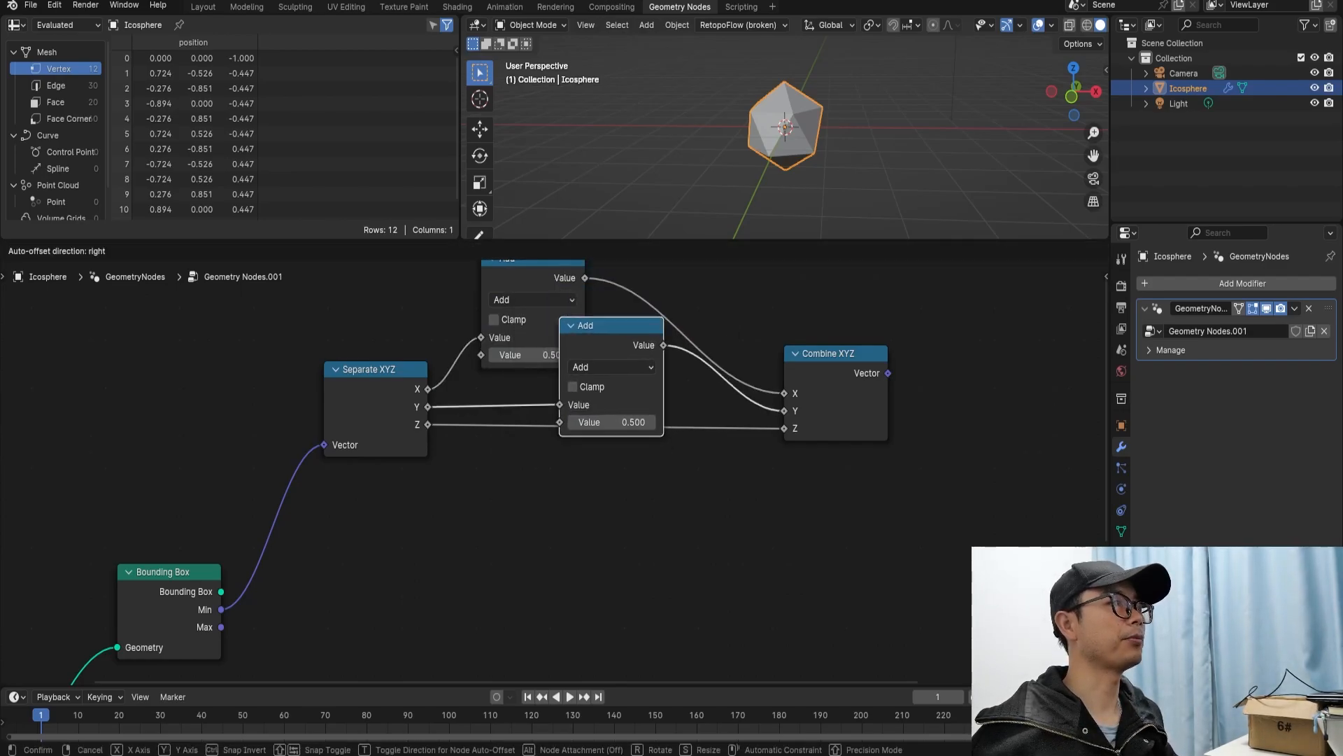
key("Return")
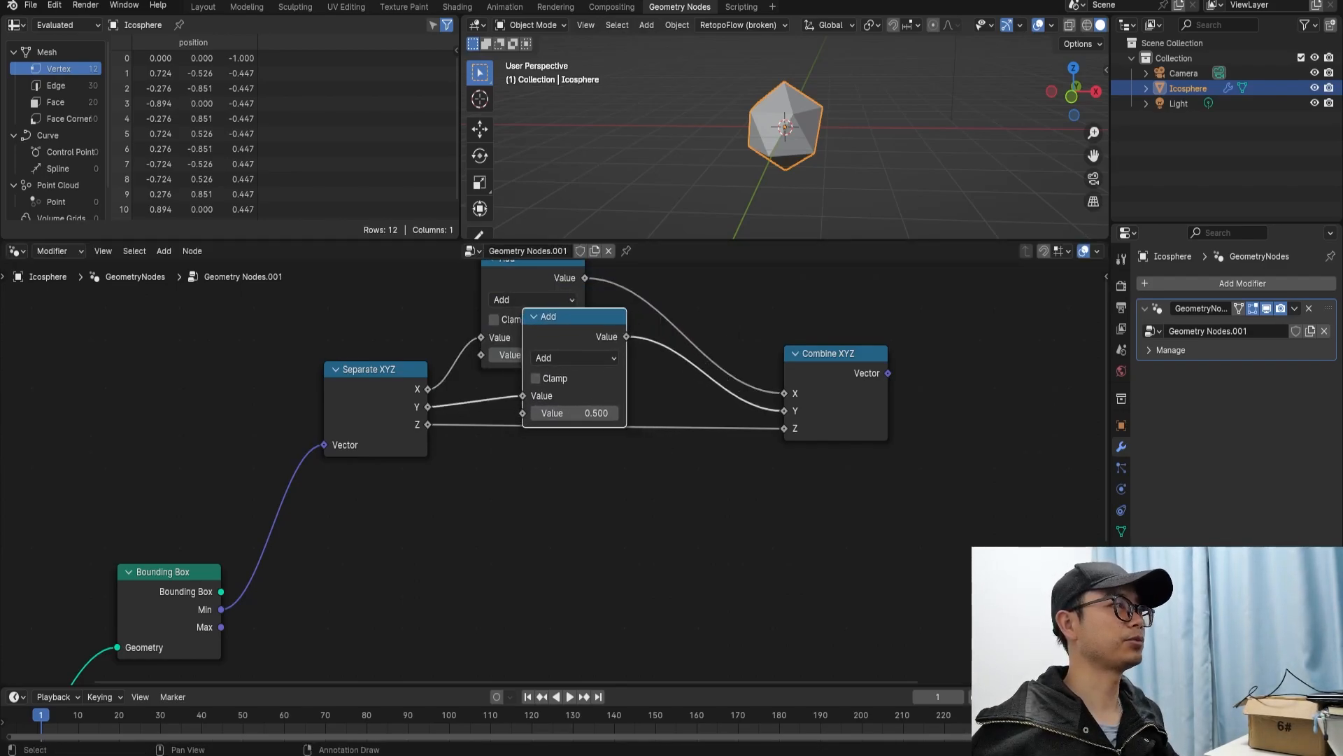
left_click_drag(514, 280, 552, 245)
left_click_drag(574, 424, 576, 361)
Change the operation of the X and Y Math nodes to Multiply.
left_click(576, 402)
left_click(556, 463)
middle_click_drag(556, 462, 549, 509)
left_click(564, 312)
left_click(552, 387)
left_click(569, 449)
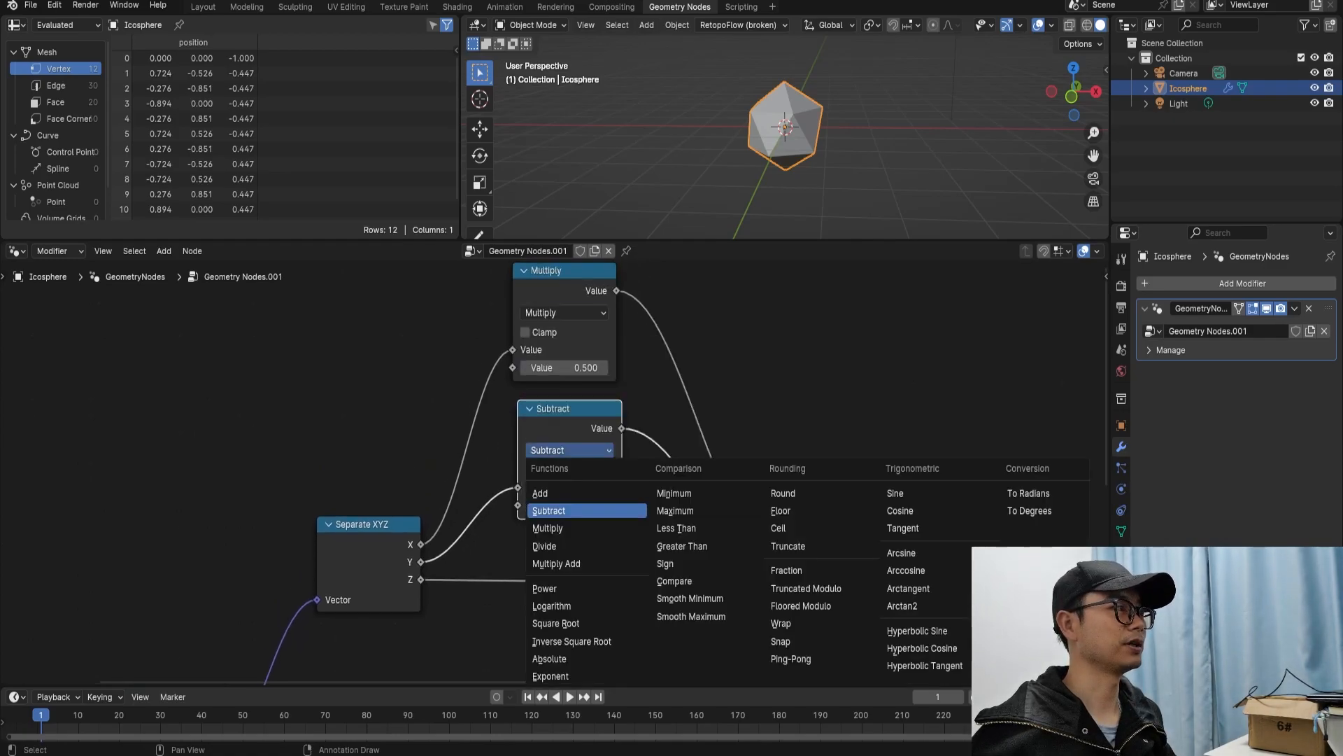
left_click(553, 528)
Set the second value of the X and Y Multiply nodes to -1.
scroll(553, 528, "up", 1)
middle_click_drag(568, 413, 567, 430)
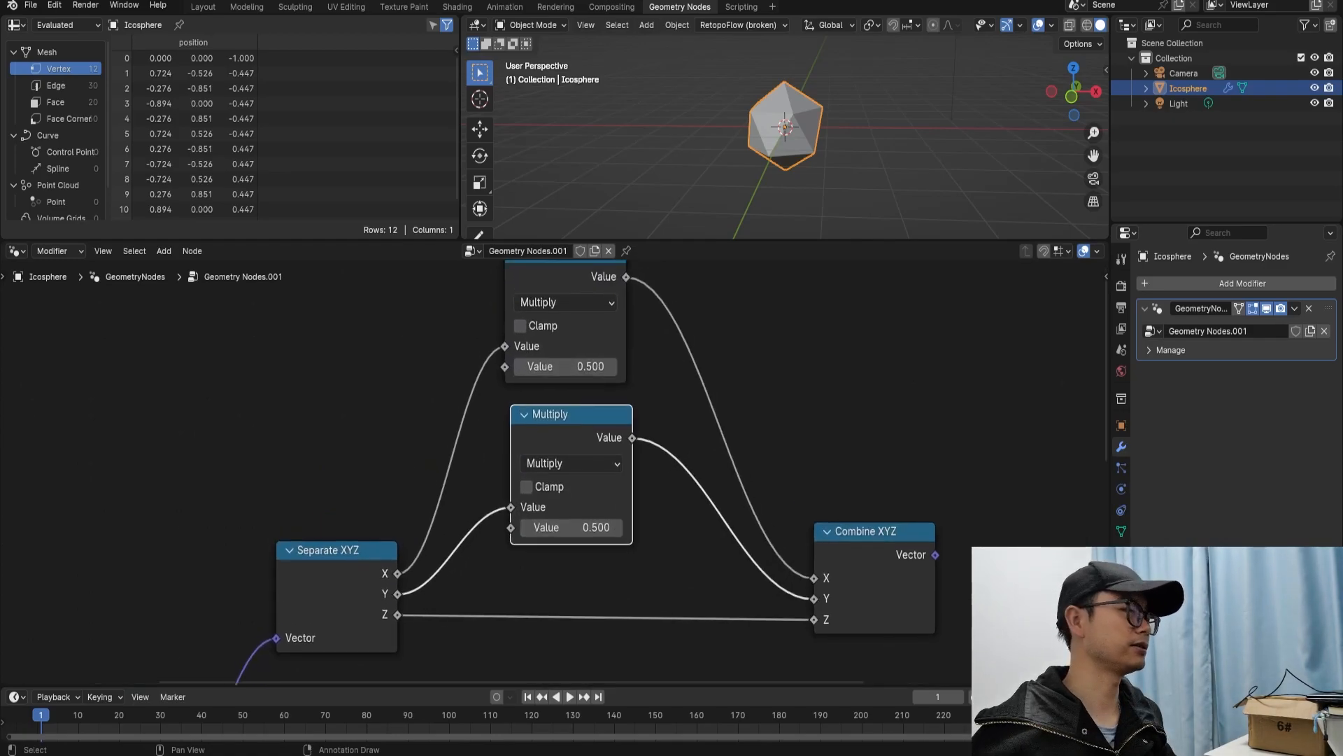
left_click(567, 366)
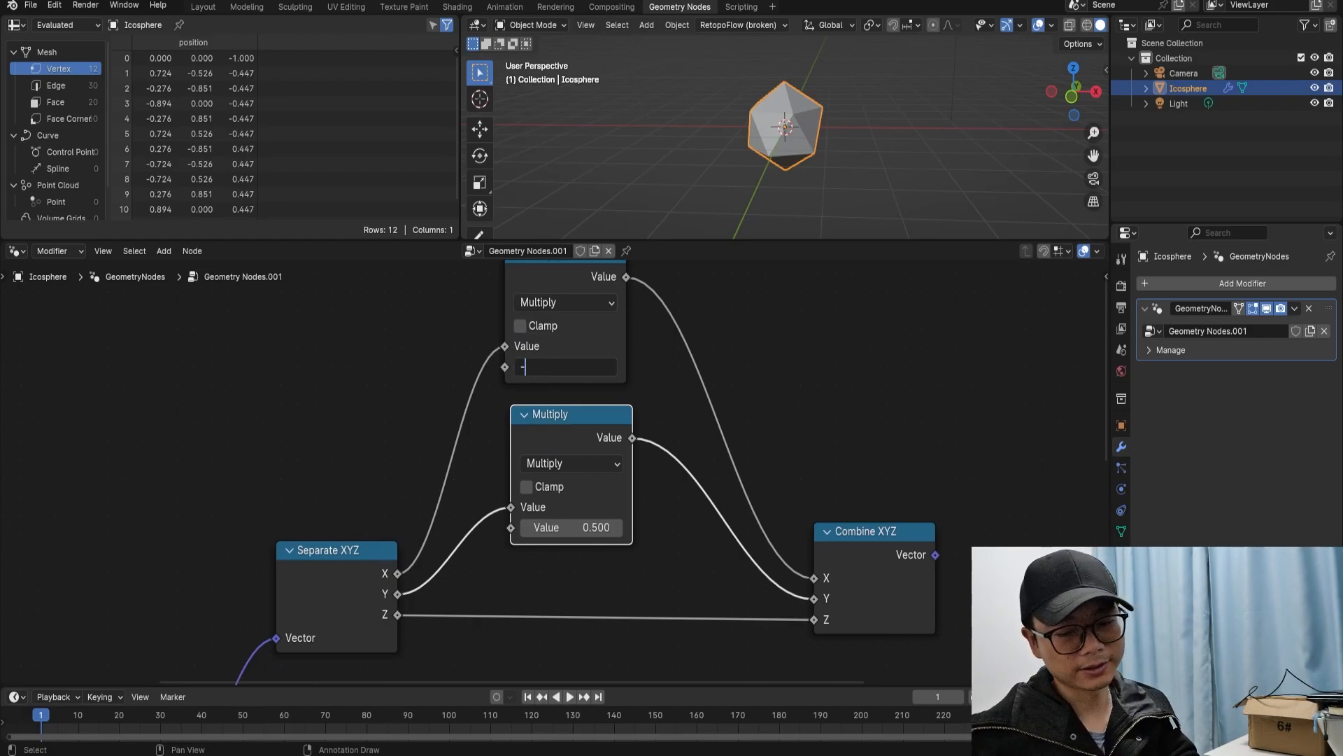
key("Return")
left_click(572, 528)
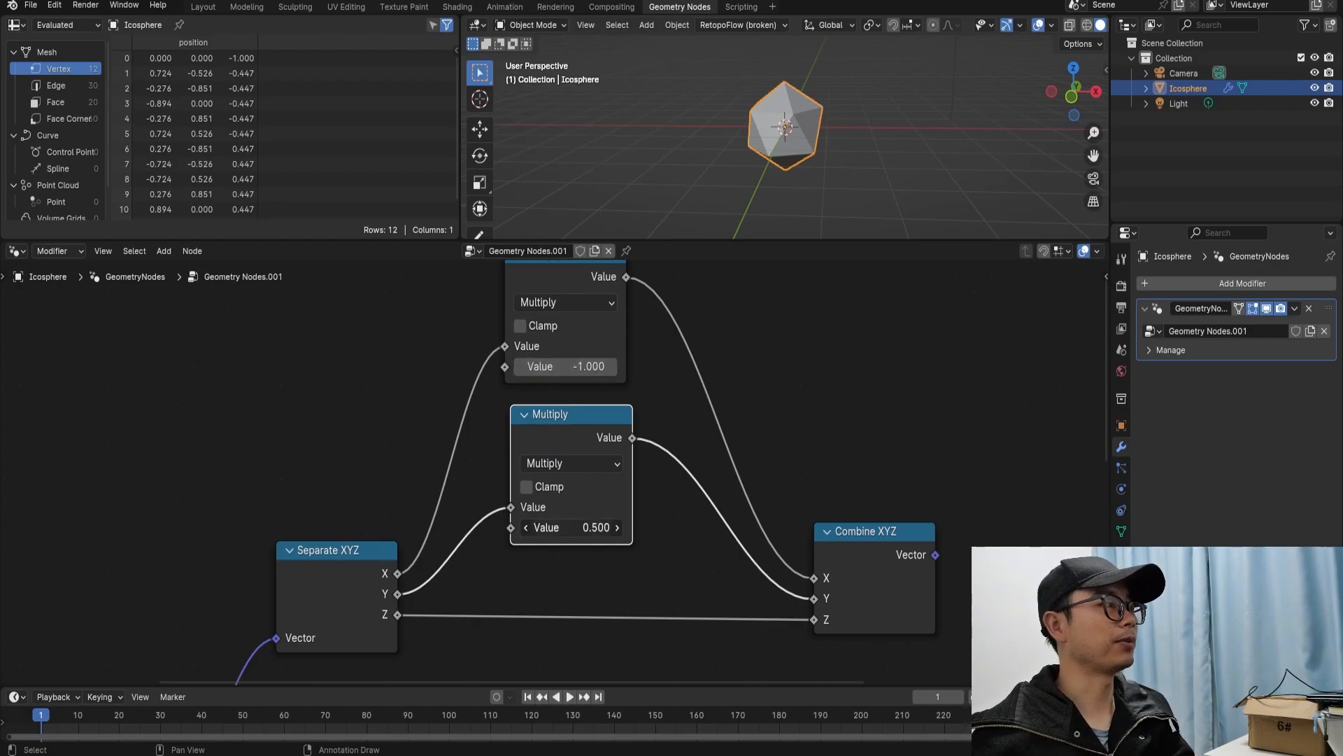
type("-1")
key("Return")
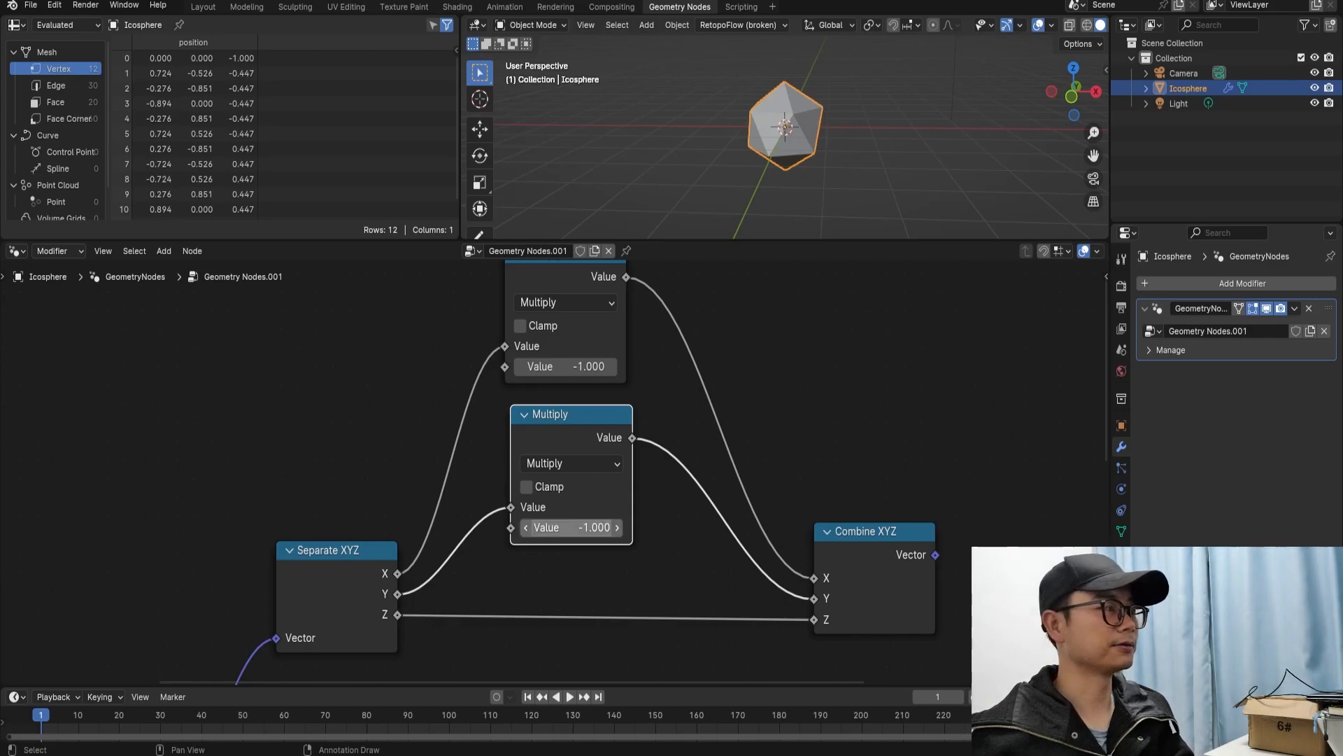
Duplicate the Multiply node onto the Z link and move Combine XYZ farther from the Multiply nodes.
middle_click_drag(572, 528, 584, 408)
key("shift+d")
left_click(569, 550)
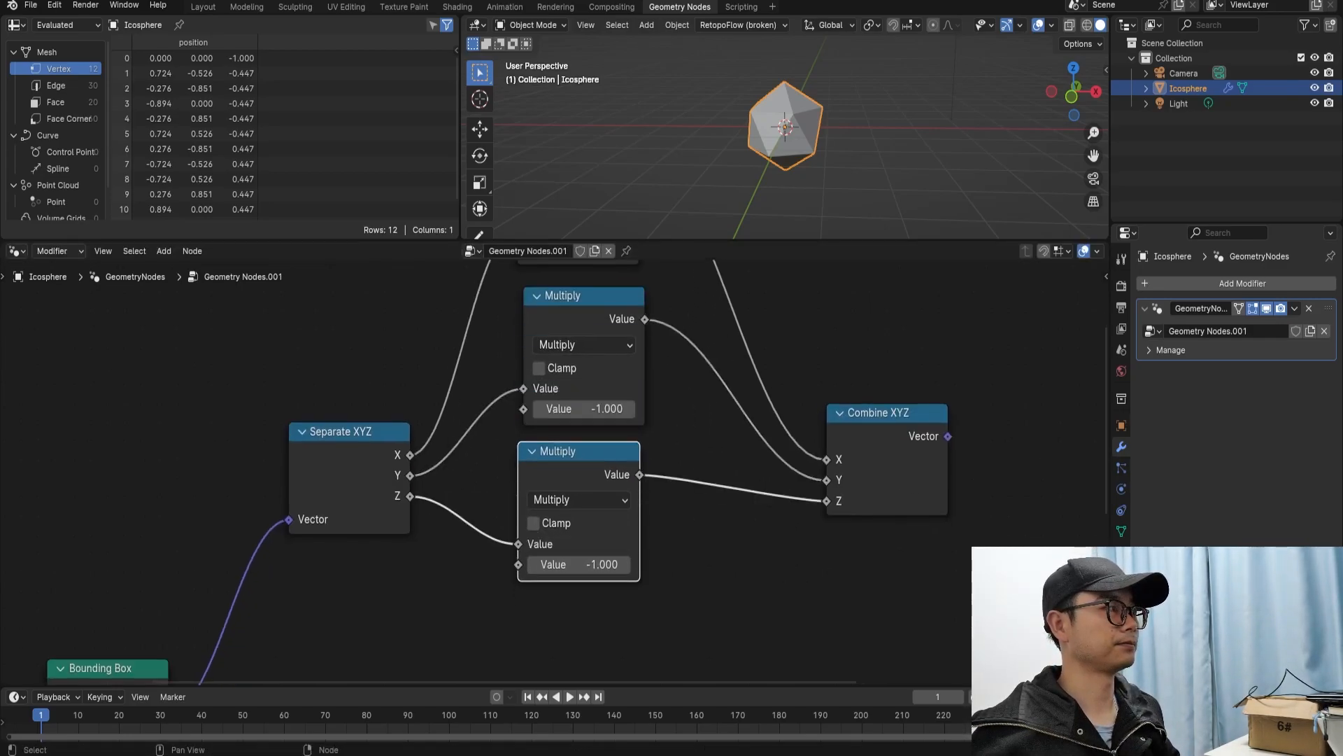
scroll(551, 478, "down", 3)
middle_click_drag(588, 478, 522, 497)
left_click_drag(750, 451, 867, 445)
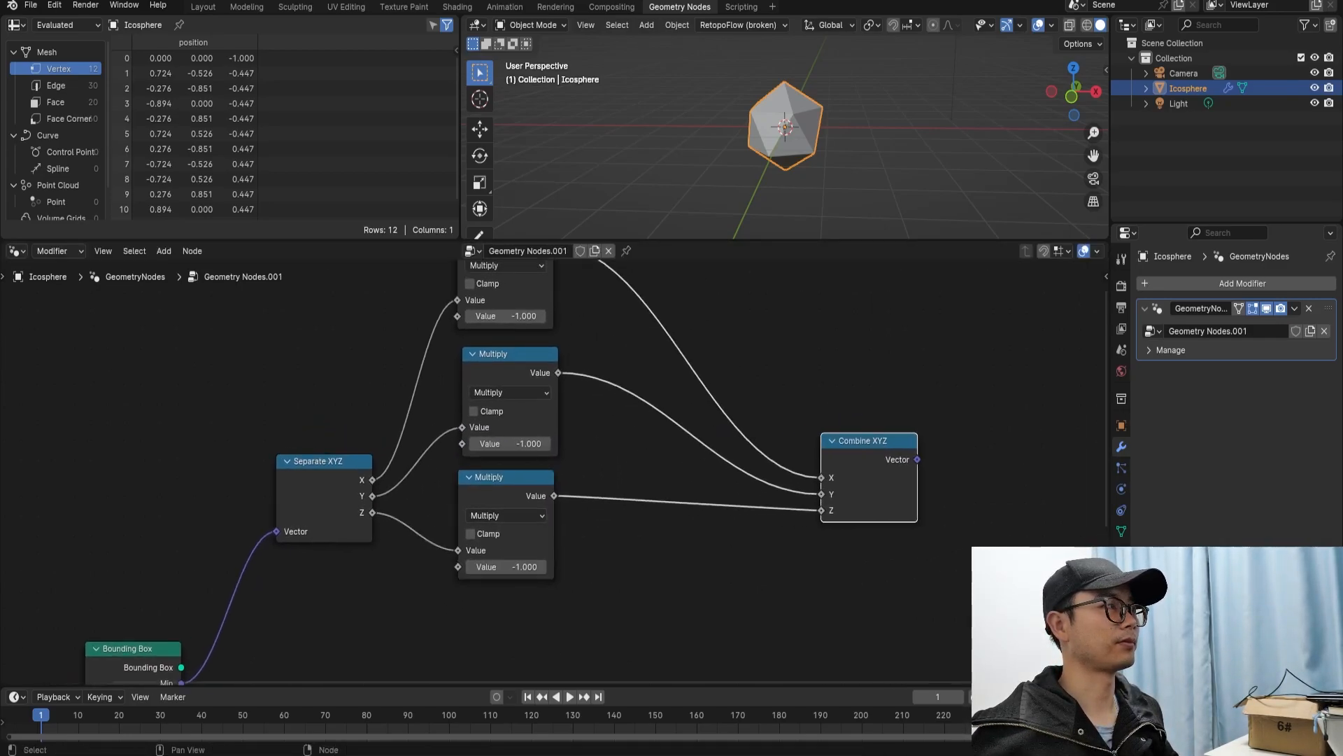
Connect Combine XYZ's Vector output to the Offset input of Set Position.
scroll(553, 462, "down", 7)
middle_click_drag(730, 448, 674, 347)
left_click_drag(641, 455, 885, 644)
left_click(885, 645)
left_click_drag(604, 491, 1071, 593)
scroll(555, 473, "up", 5)
left_click_drag(781, 283, 978, 635)
Check the shifted icosphere against the world origin in front view and from tilted angles.
middle_click_drag(804, 165, 833, 138)
scroll(899, 163, "down", 3)
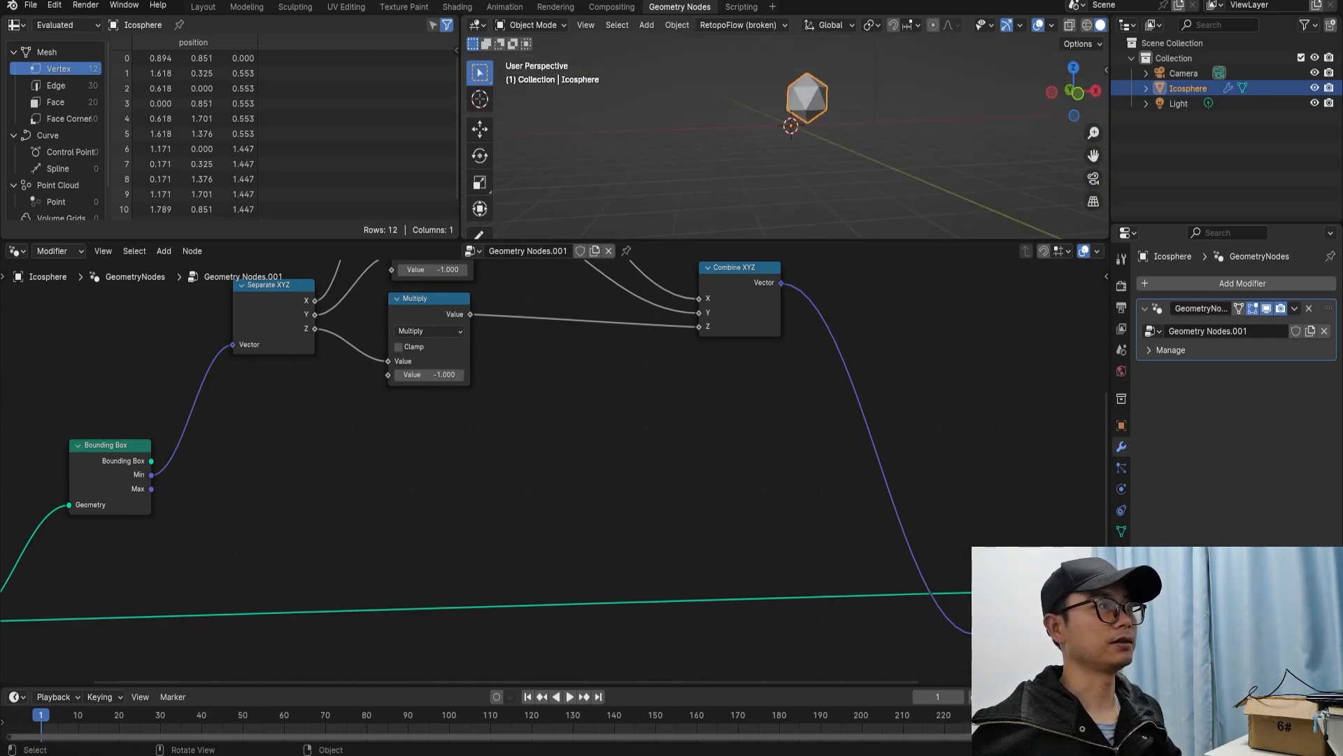
key("KP_1")
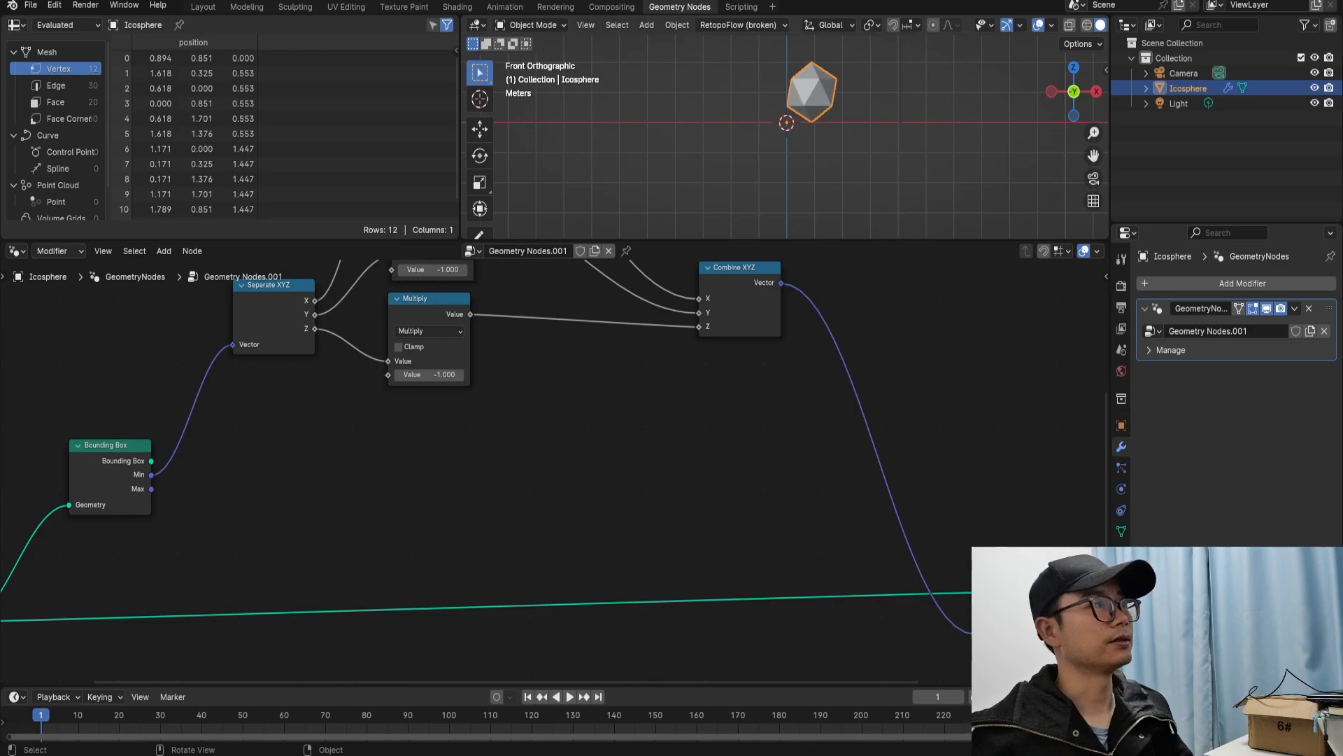
scroll(787, 133, "up", 3)
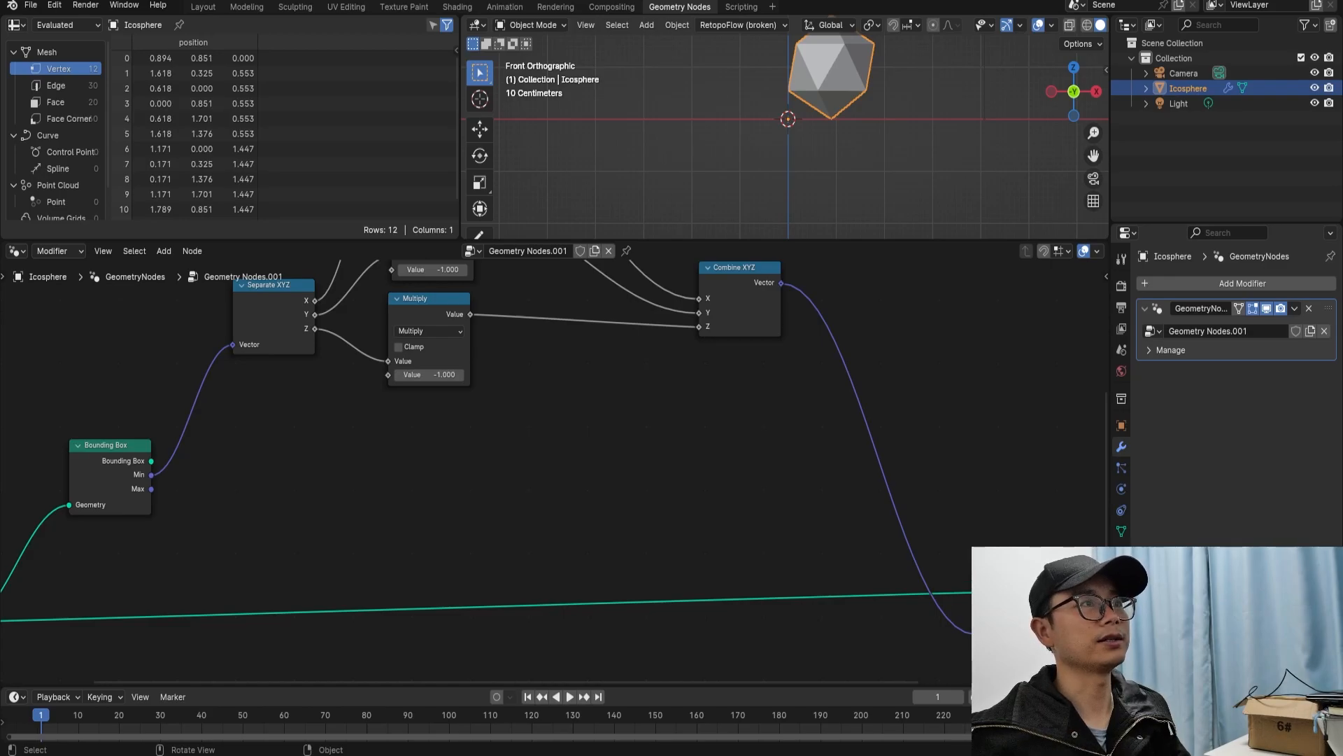
key("KP_2")
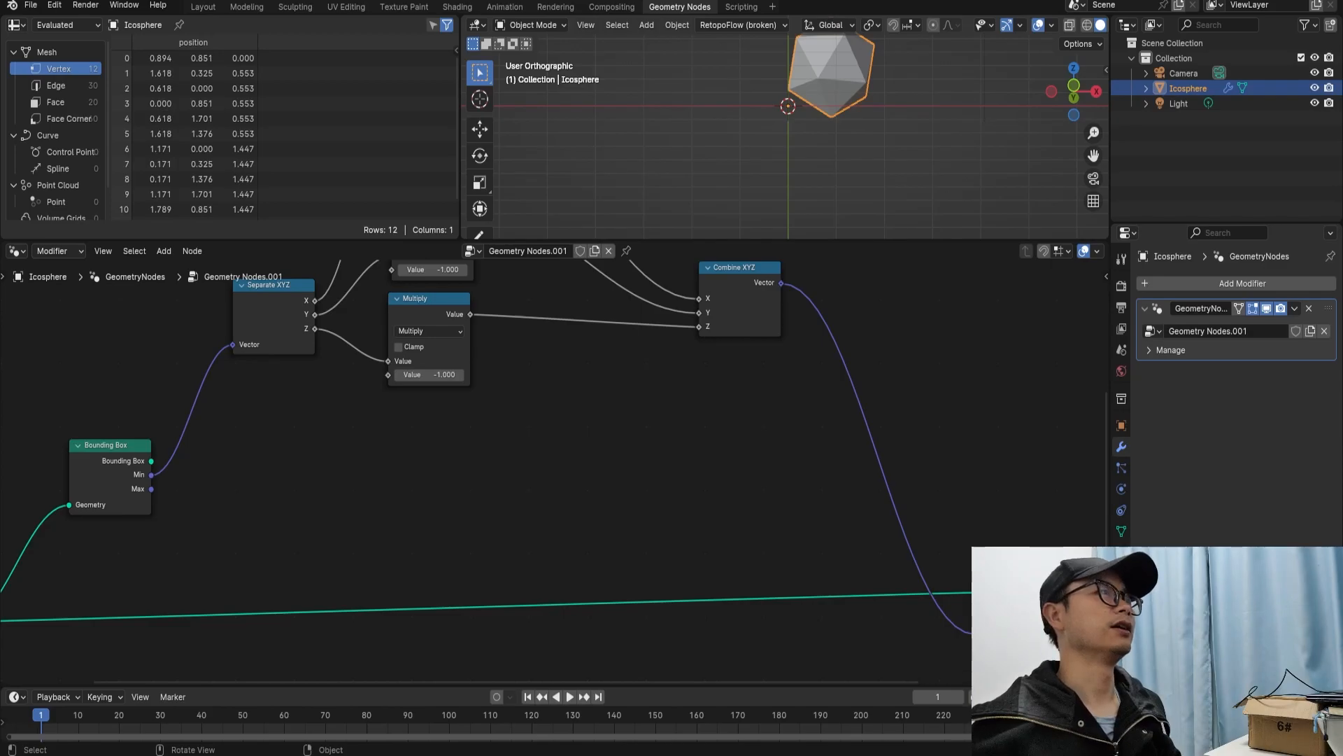
middle_click_drag(826, 132, 785, 192)
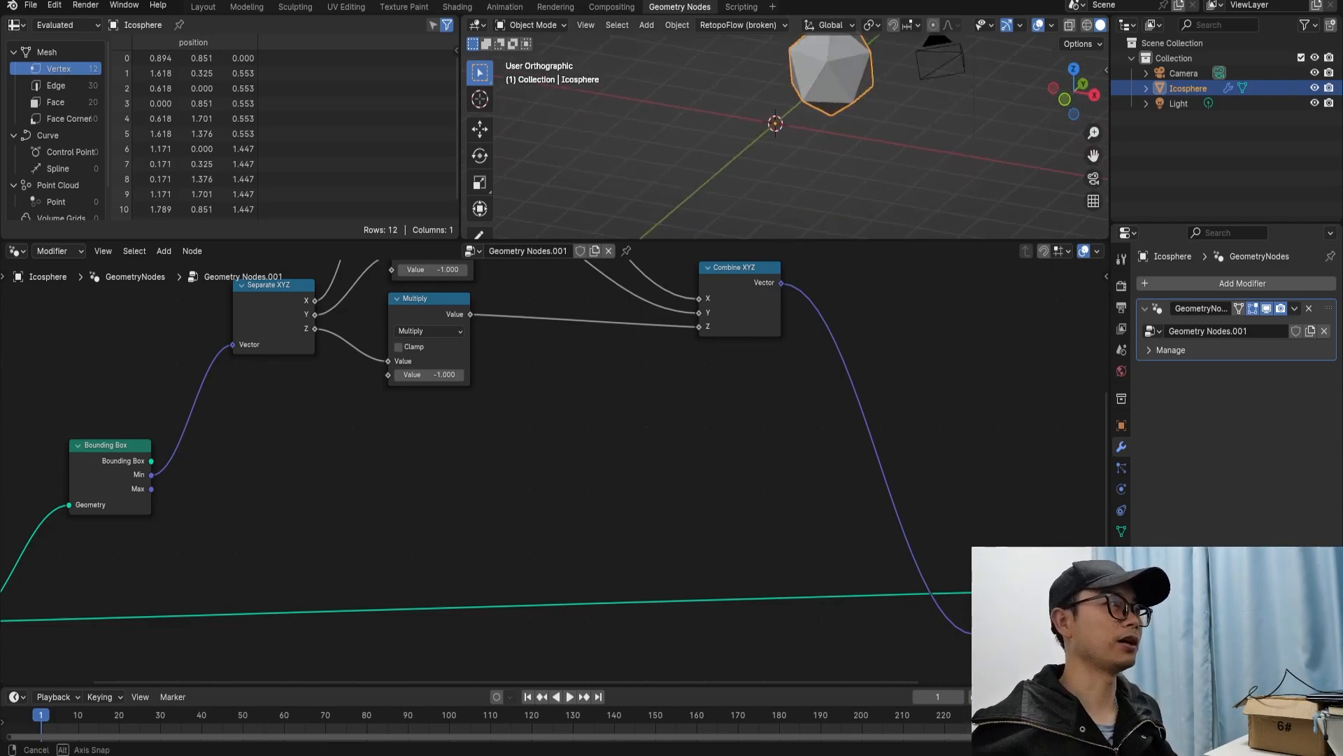
Move the Separate XYZ, three Multiply and Combine XYZ nodes together higher above the Bounding Box node.
scroll(555, 471, "down", 2)
middle_click_drag(555, 471, 592, 535)
left_click_drag(751, 484, 350, 263)
middle_click_drag(350, 263, 364, 328)
scroll(360, 307, "down", 1)
key("g")
left_click(534, 557)
Duplicate the Separate XYZ, Multiply and Combine XYZ chain below the original and connect Bounding Box's Max output to the copied Separate XYZ.
middle_click_drag(534, 558, 554, 483)
scroll(553, 483, "down", 4)
key("shift+d")
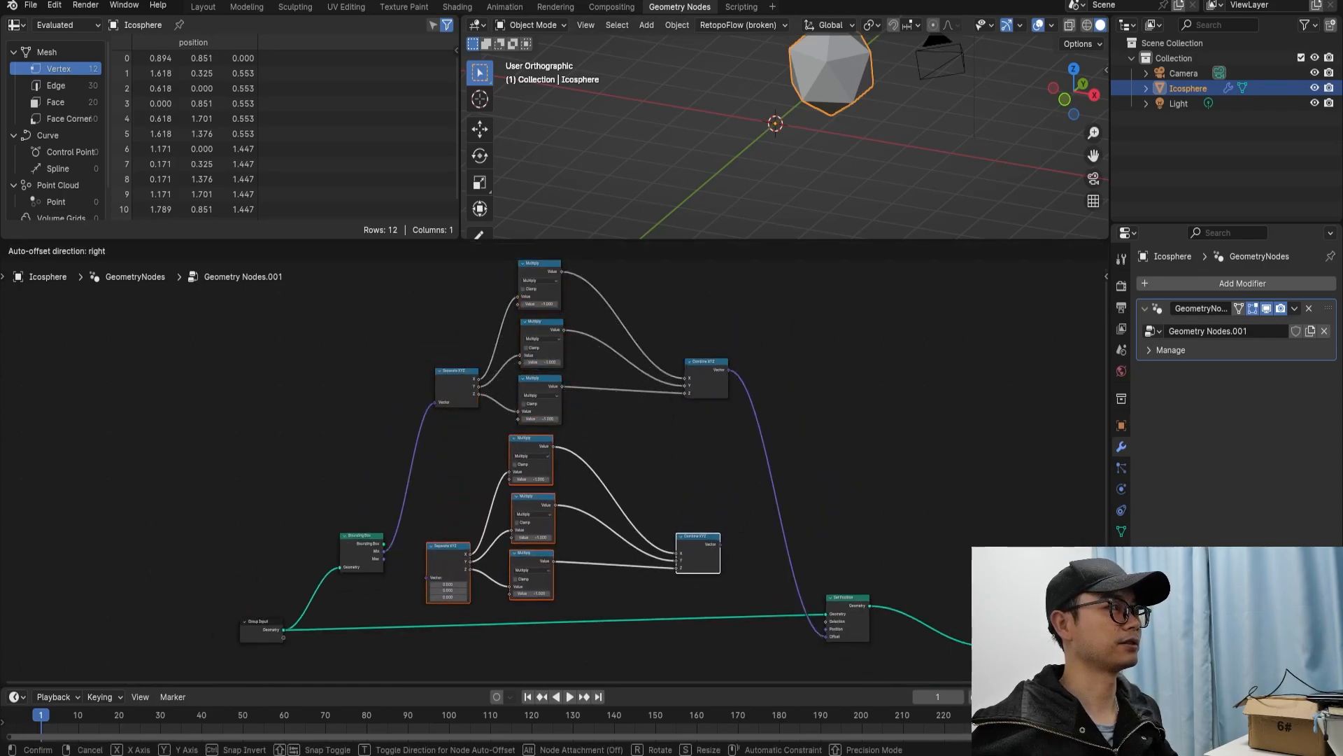
left_click(550, 475)
scroll(552, 470, "up", 3)
left_click_drag(282, 610, 419, 644)
scroll(423, 646, "up", 3)
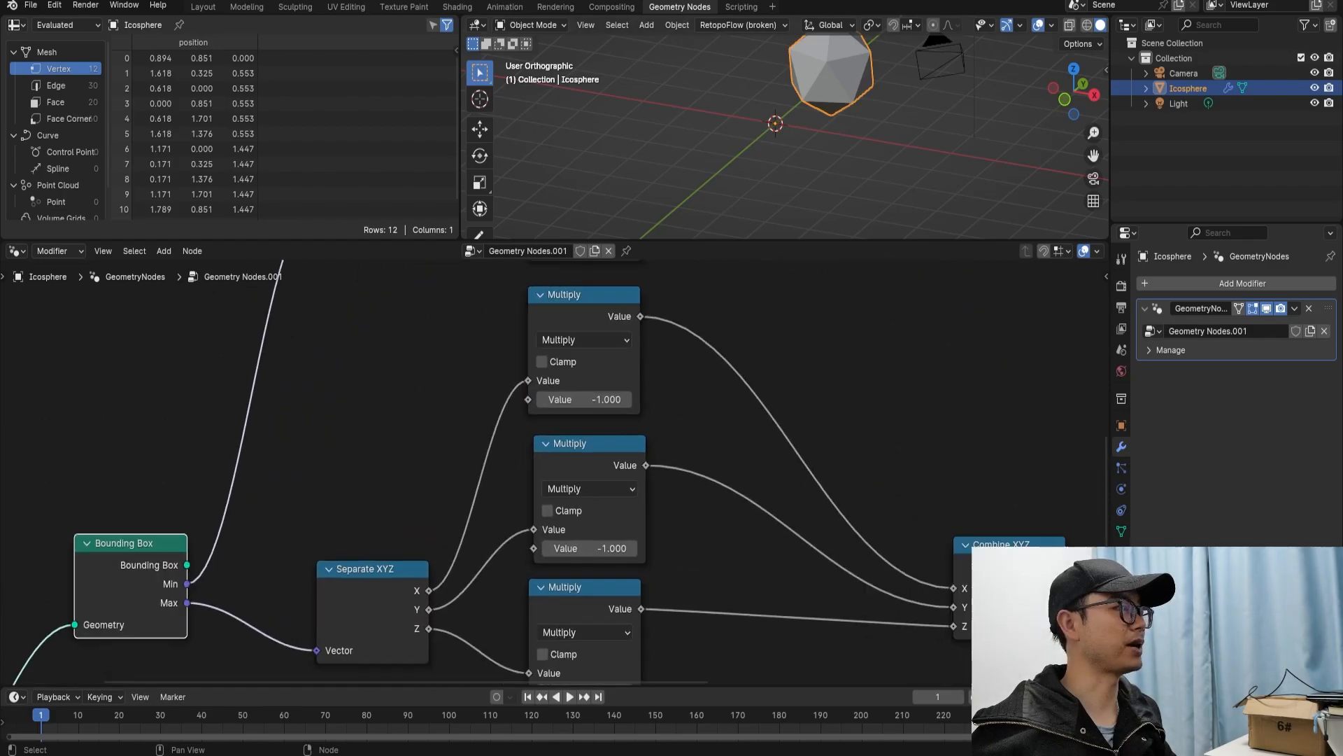
Connect the lower Combine XYZ's Vector output to Set Position's Offset and check the icosphere against the origin in front view.
scroll(672, 560, "down", 2)
middle_click_drag(671, 560, 427, 452)
middle_click_drag(685, 455, 595, 455)
left_click(586, 453)
left_click_drag(631, 450, 827, 635)
middle_click_drag(777, 161, 809, 154)
key("KP_1")
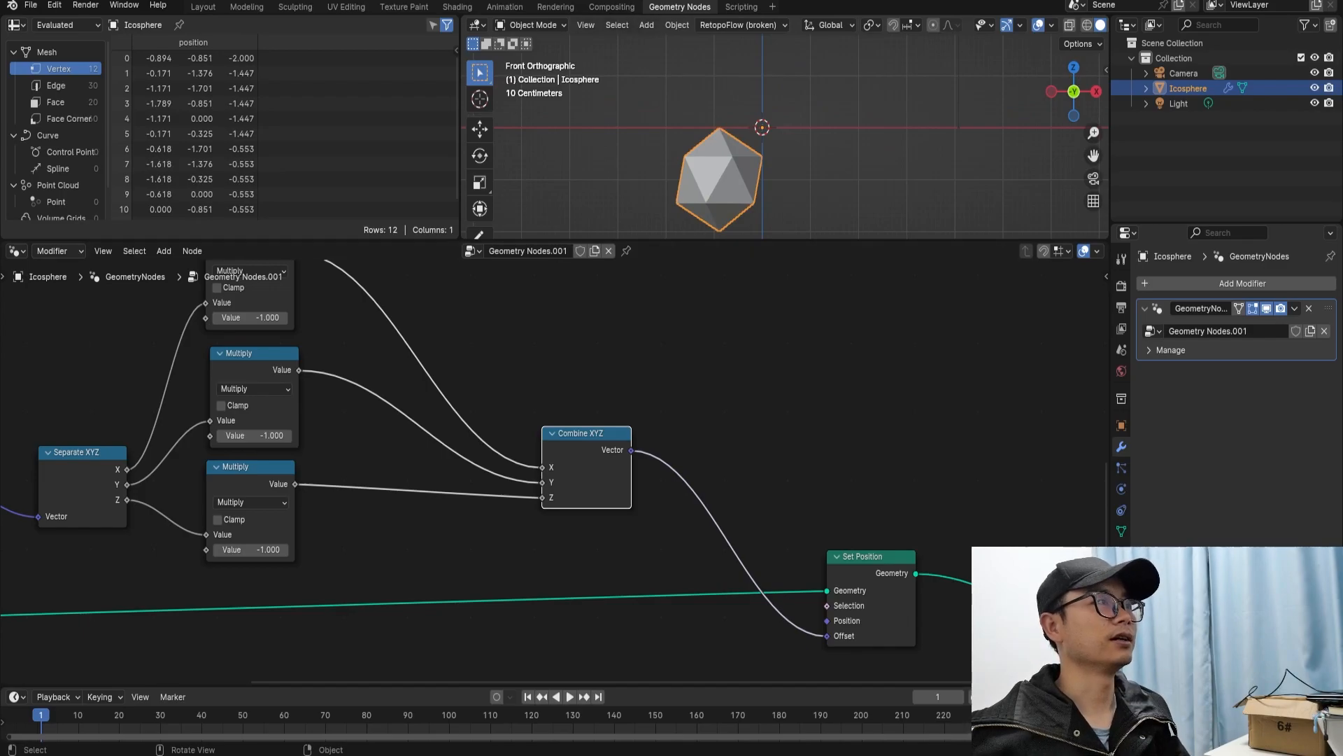
scroll(700, 175, "up", 2)
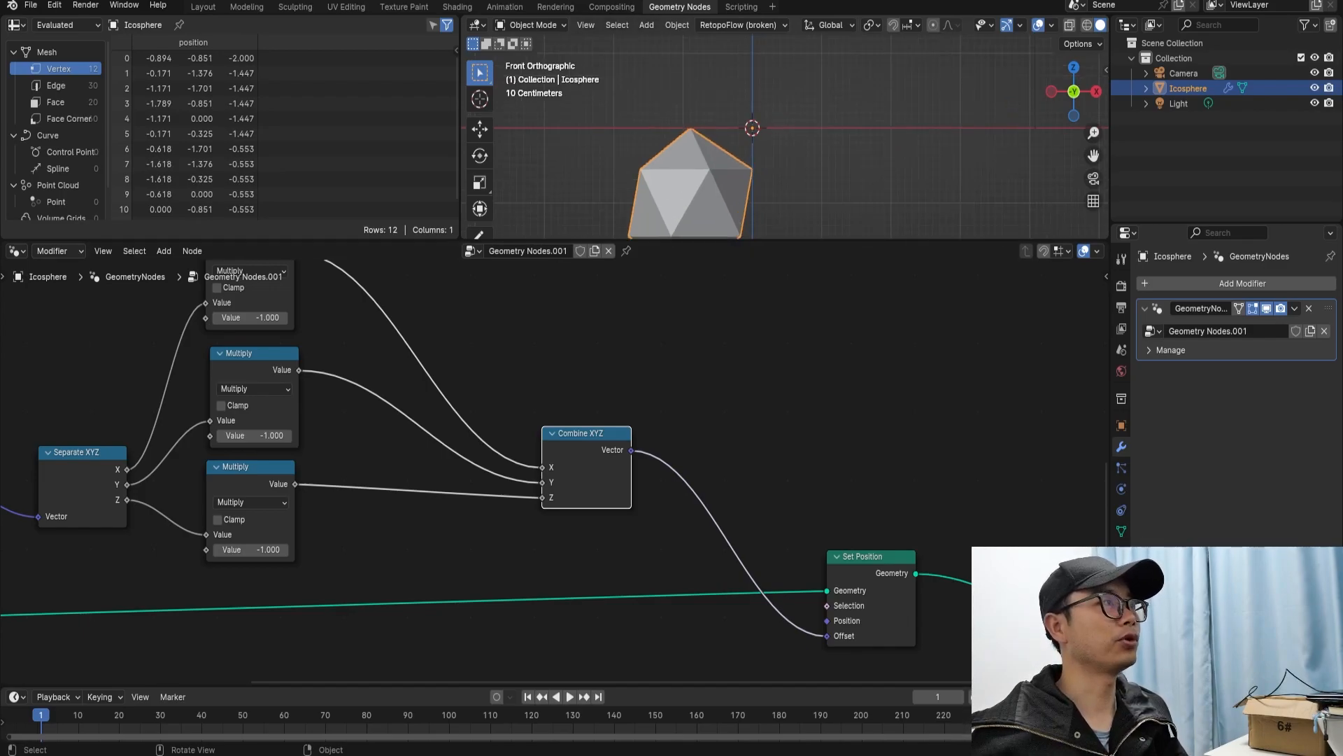
scroll(785, 136, "down", 3)
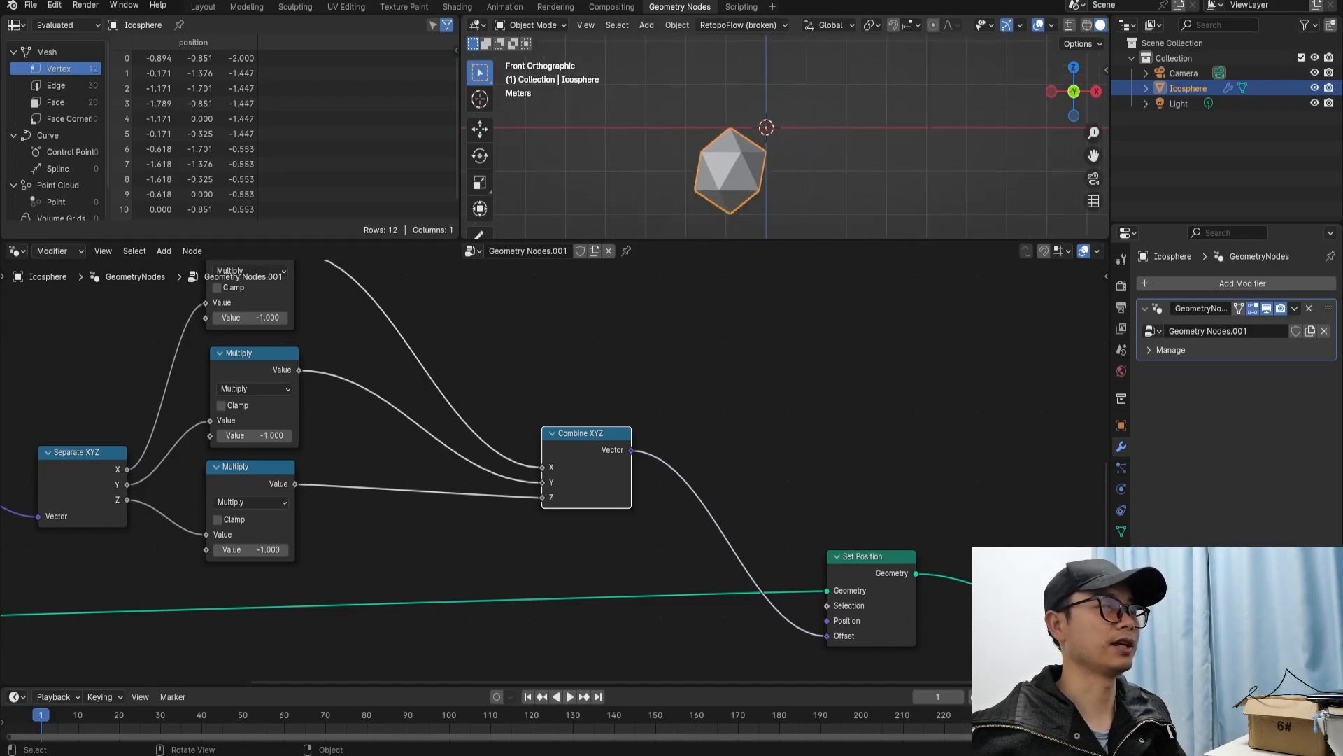
key("KP_2")
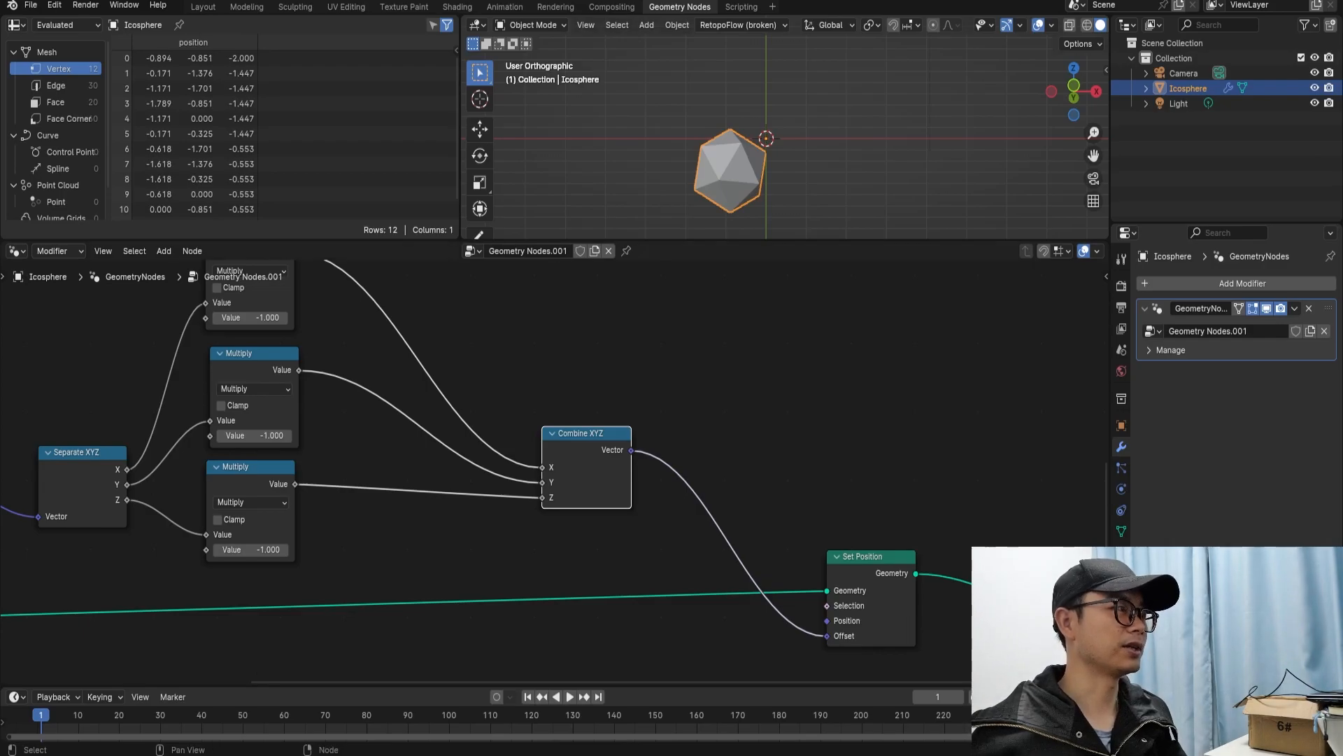
Move the Group Output node farther away from Set Position and adjust Set Position's placement along the geometry link.
scroll(555, 471, "down", 1)
scroll(462, 592, "down", 3)
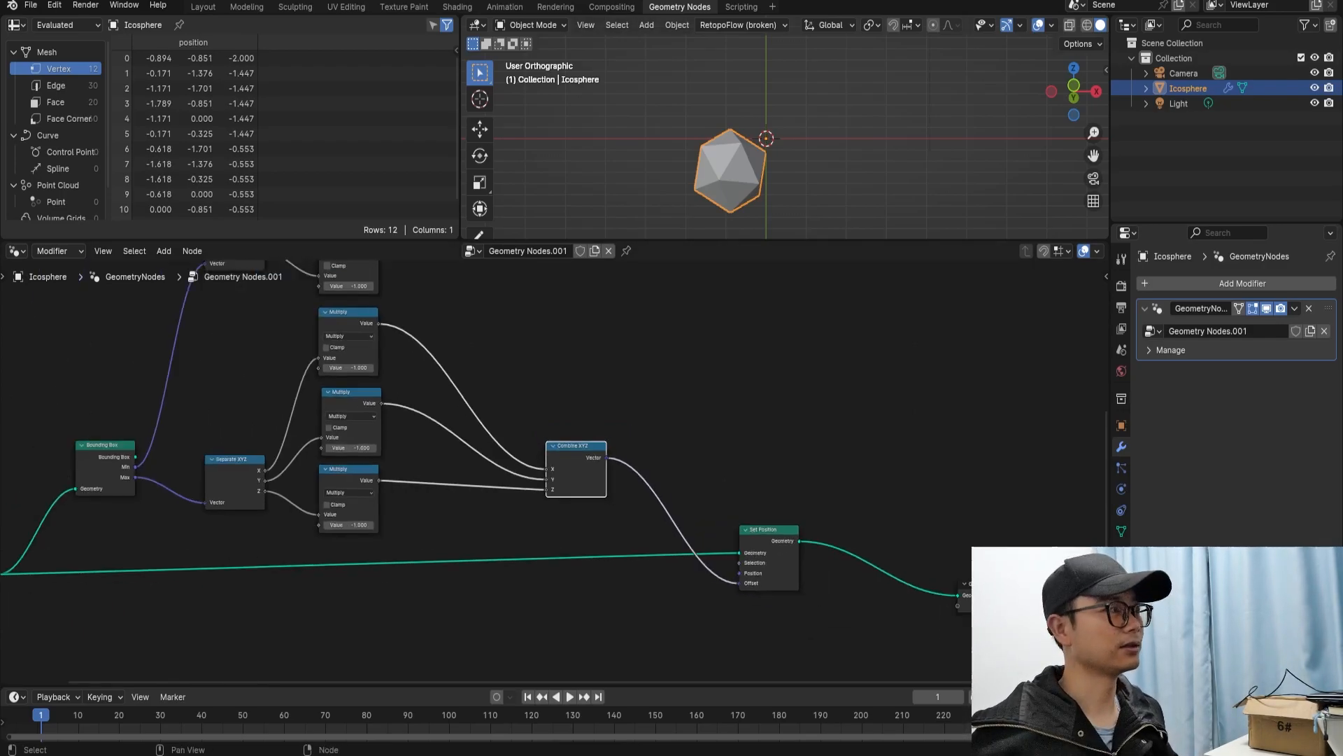
middle_click_drag(728, 518, 702, 520)
left_click_drag(804, 610, 960, 553)
scroll(960, 553, "up", 2)
left_click_drag(661, 610, 660, 593)
scroll(660, 593, "down", 1)
scroll(557, 468, "down", 1)
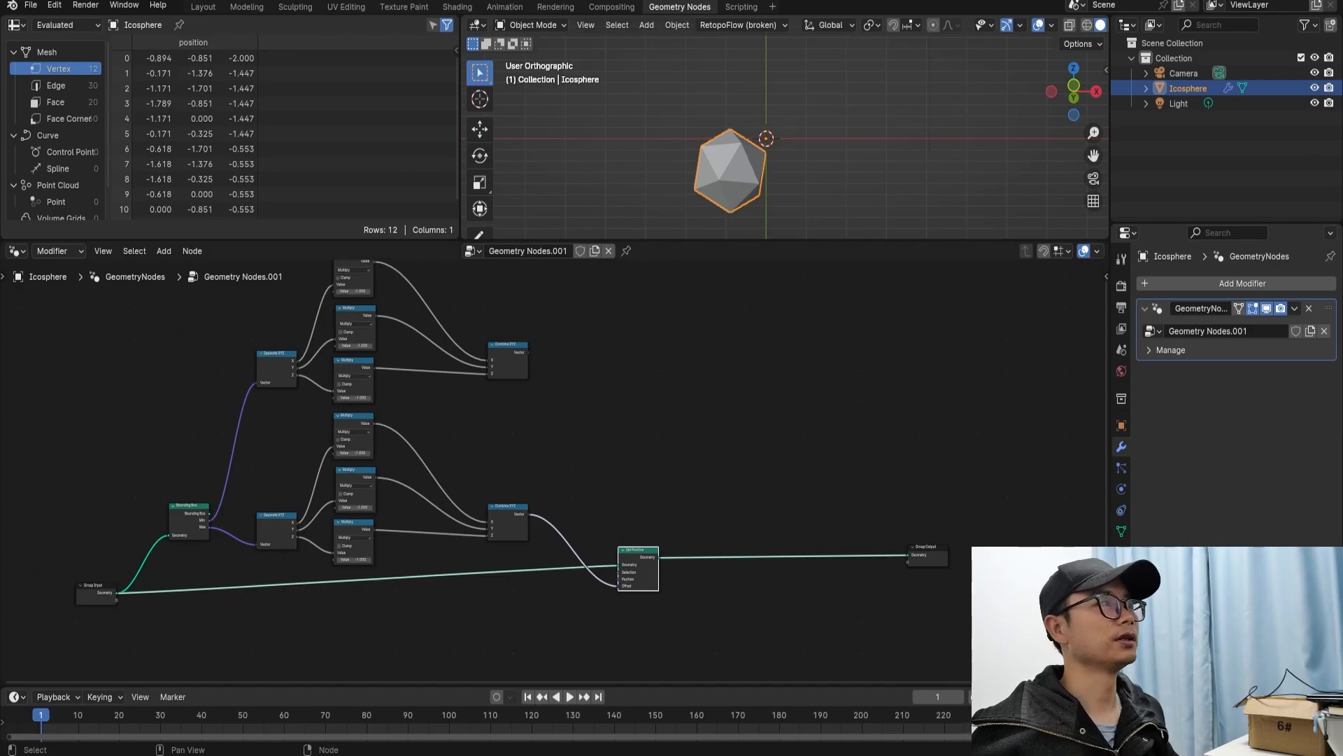
Add a Switch node in the free space beyond the upper Combine XYZ node.
middle_click_drag(504, 462, 590, 522)
scroll(546, 483, "up", 1)
left_click(573, 549)
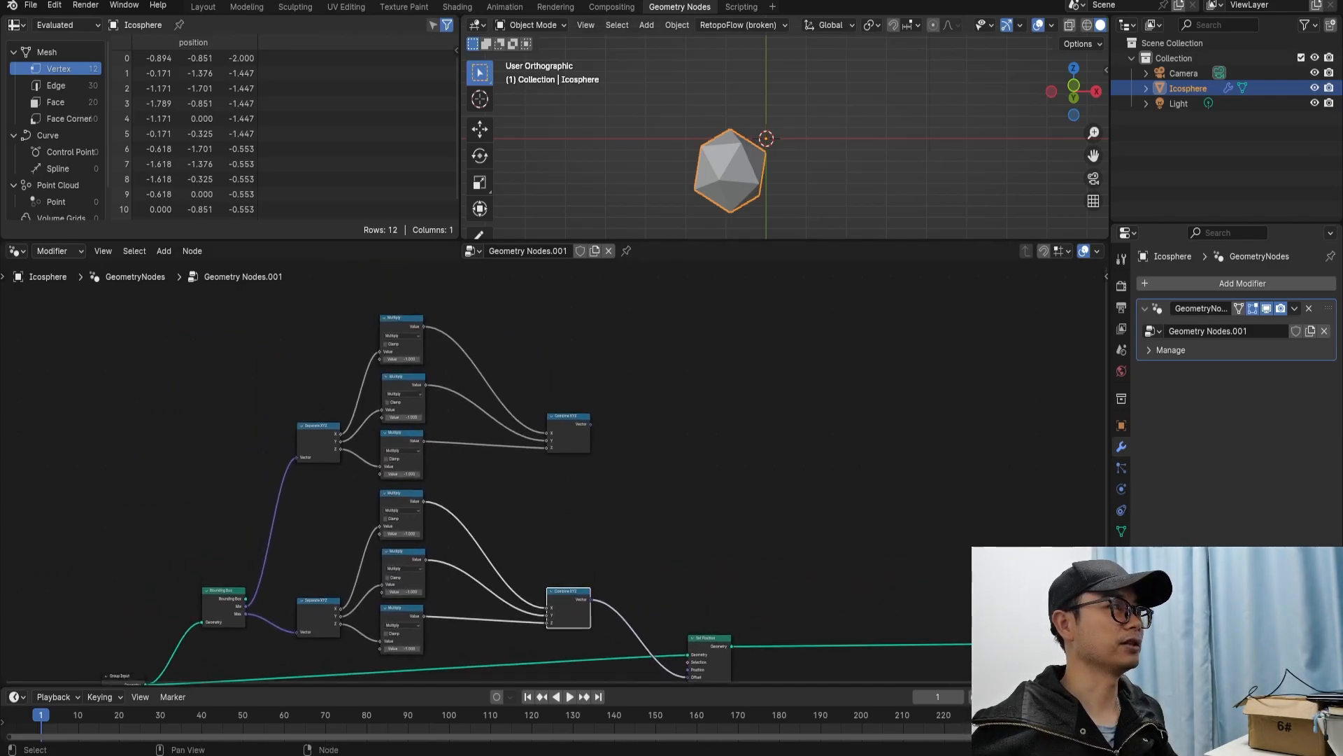
key("shift+a")
type("s")
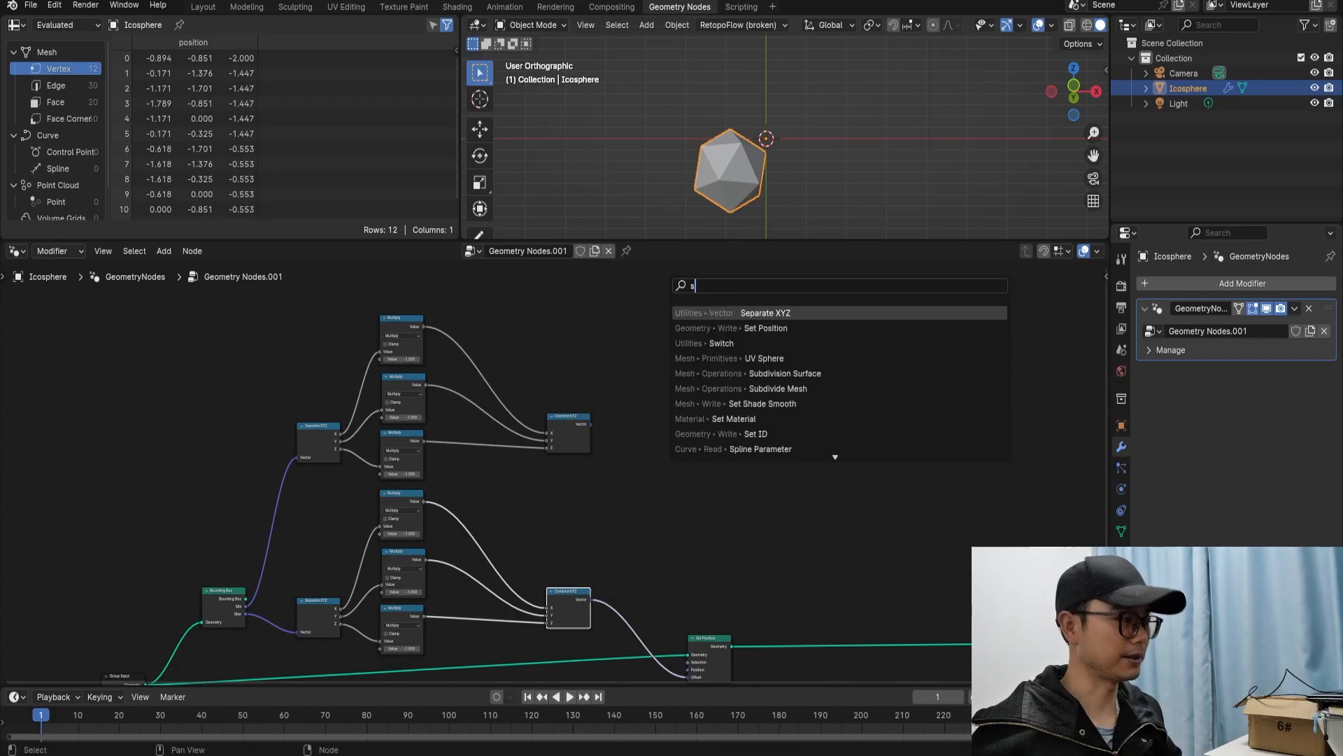
type("wi")
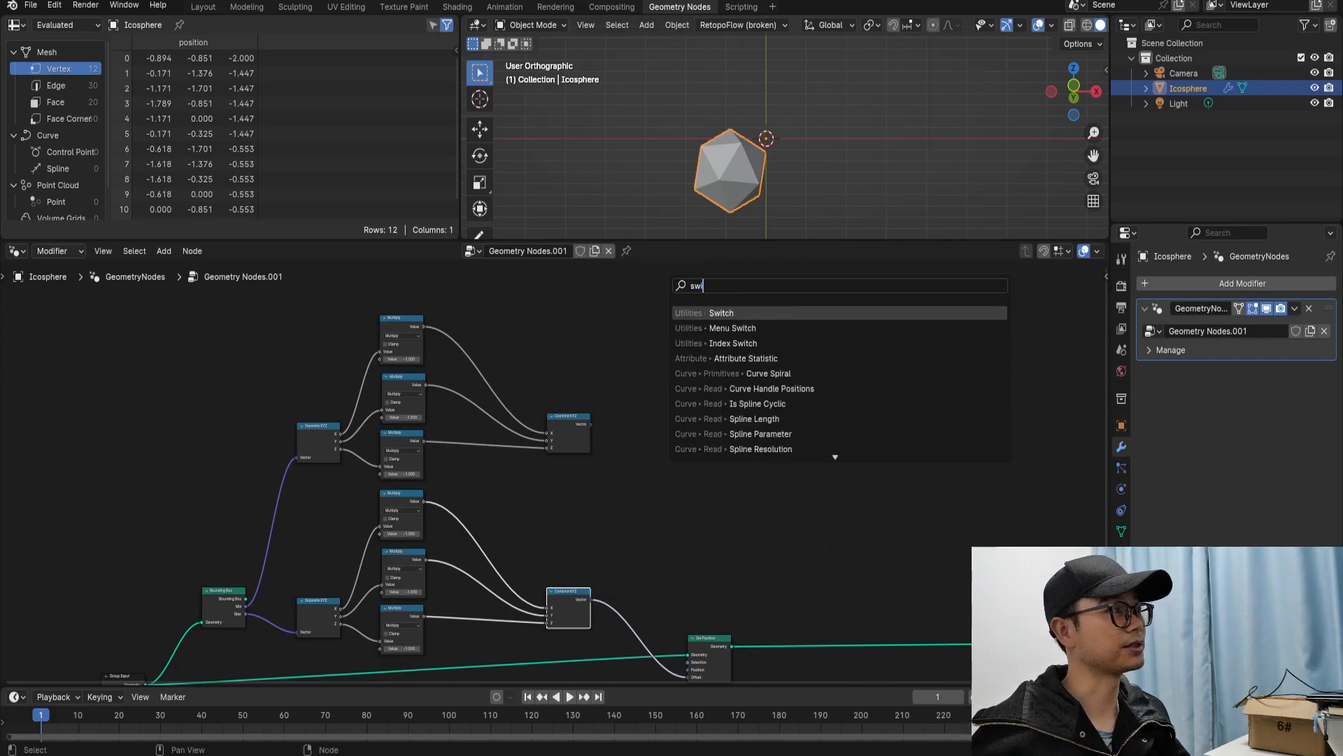
key("Return")
left_click(676, 395)
Set the new Switch node's input type to Vector.
scroll(676, 395, "up", 2)
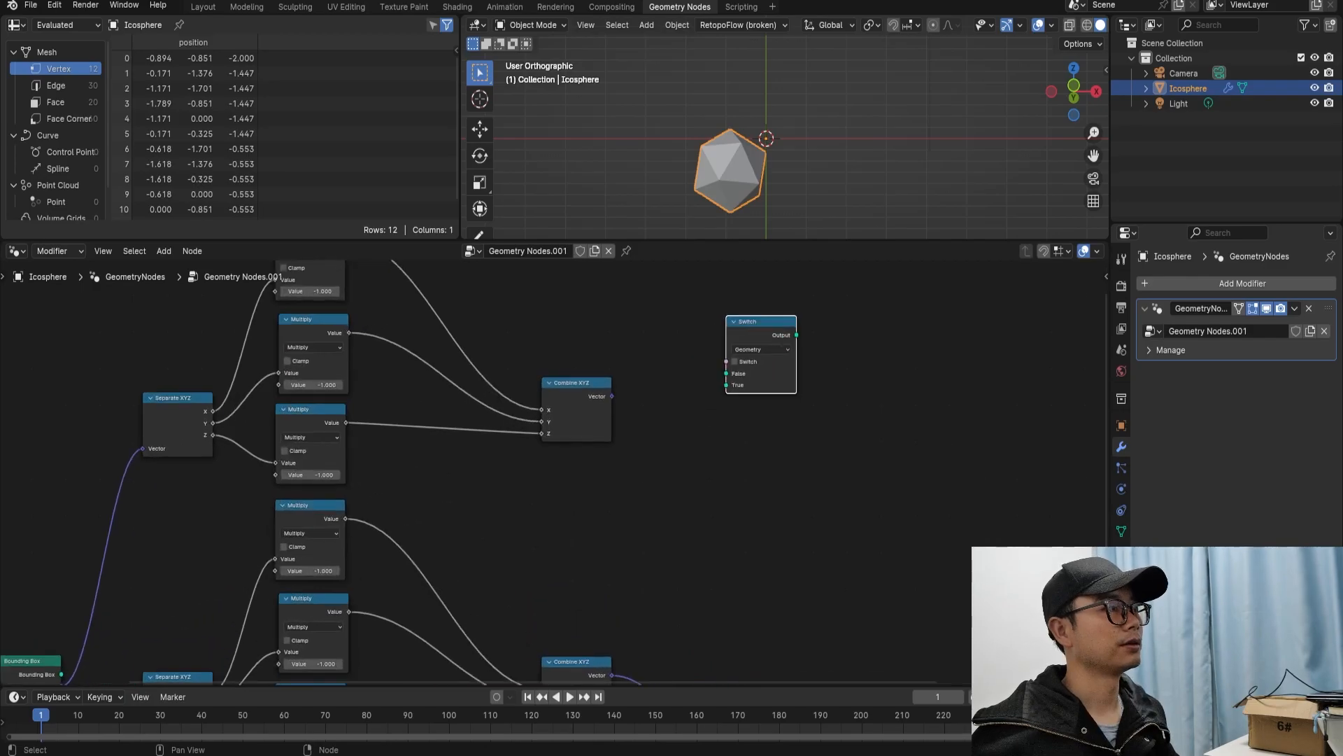
scroll(580, 463, "up", 3)
middle_click_drag(581, 463, 464, 491)
left_click(694, 347)
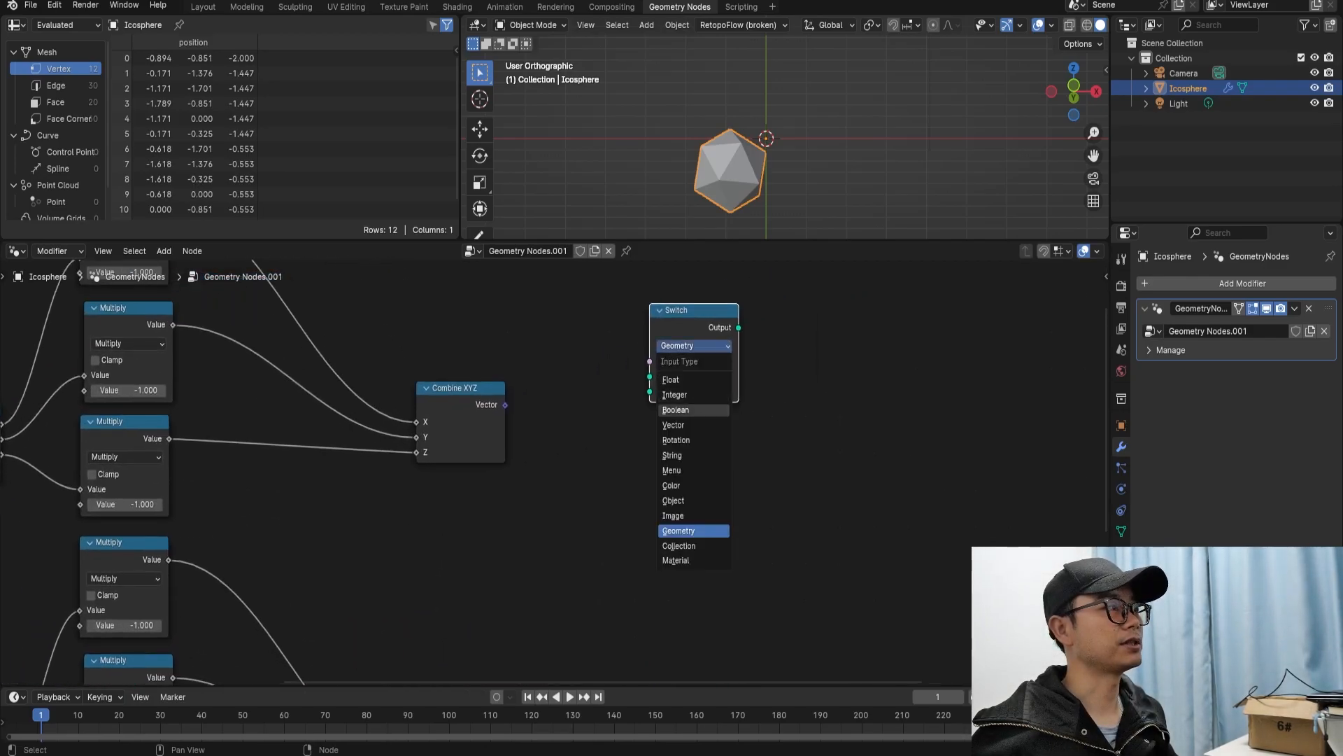
left_click(673, 425)
Duplicate the Vector Switch node and place the copy above the upper Multiply and Combine XYZ nodes.
scroll(556, 472, "down", 2)
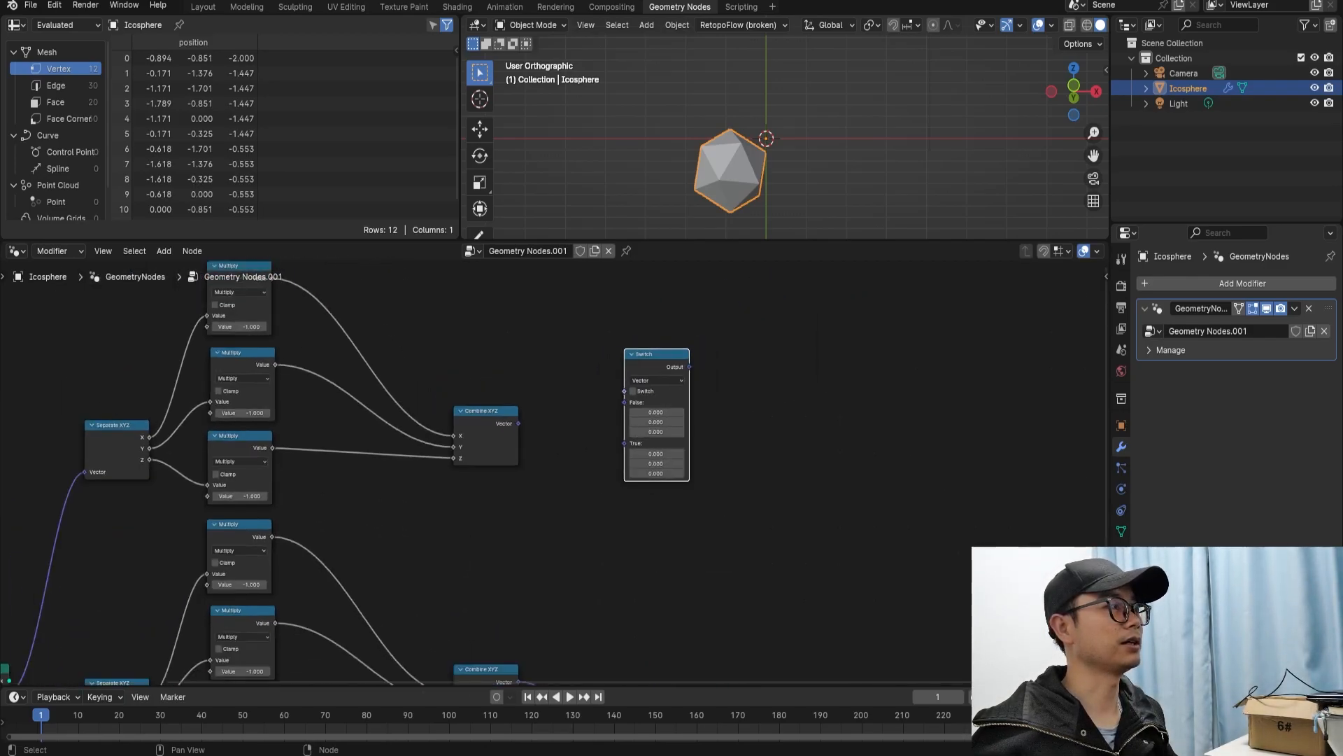
middle_click_drag(649, 381, 737, 467)
key("shift+d")
left_click(490, 320)
scroll(490, 320, "up", 3)
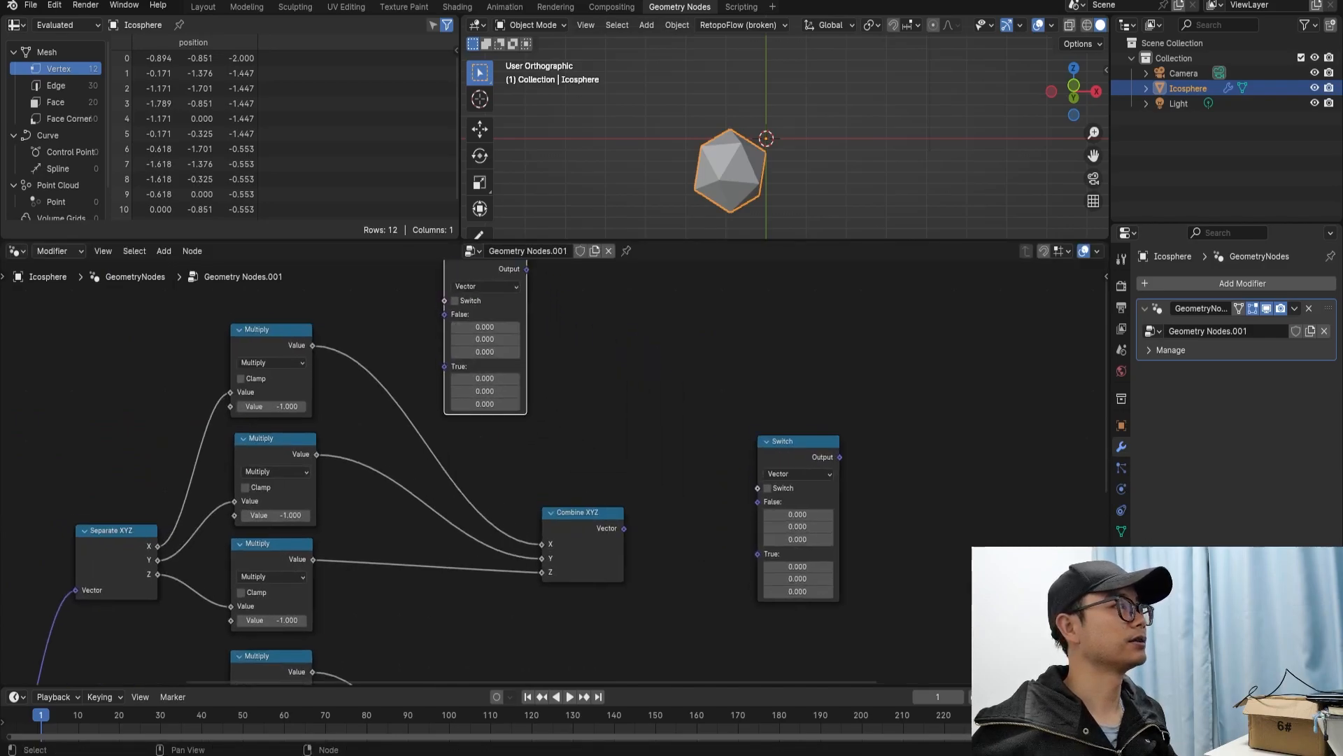
scroll(489, 320, "up", 1)
Set the copied Switch to Float and insert it on the upper X link, with the Multiply value feeding True.
middle_click_drag(489, 320, 502, 382)
left_click(494, 339)
left_click(494, 372)
left_click_drag(494, 303, 436, 396)
middle_click_drag(437, 396, 465, 364)
key("shift+d")
right_click(494, 332)
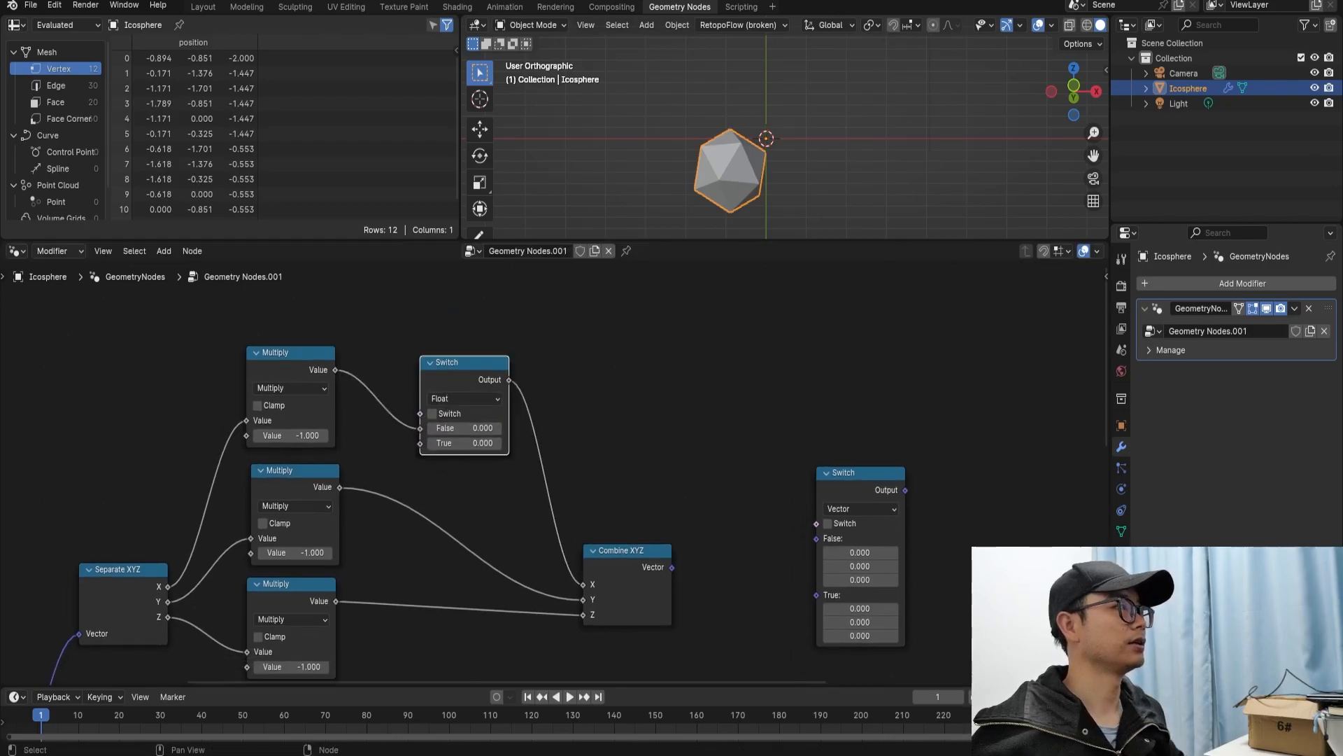
mouse_move(420, 428)
left_mouse_down()
mouse_move(390, 392)
mouse_move(421, 442)
left_mouse_up()
Duplicate the Float Switch onto the upper Y link and reroute its Multiply value from False to True.
left_click(456, 371)
key("shift+d")
left_click(457, 473)
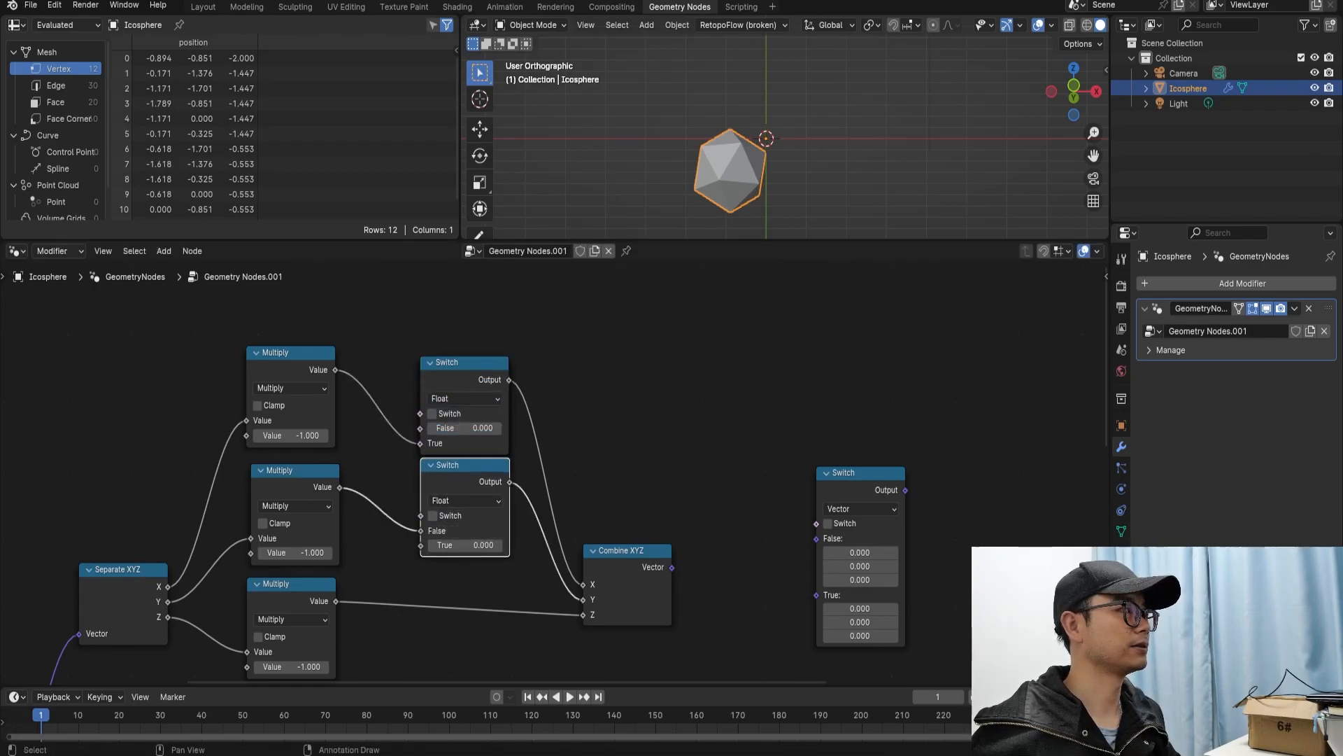
right_click_drag(394, 486, 372, 533, "ctrl")
left_click_drag(340, 488, 421, 545)
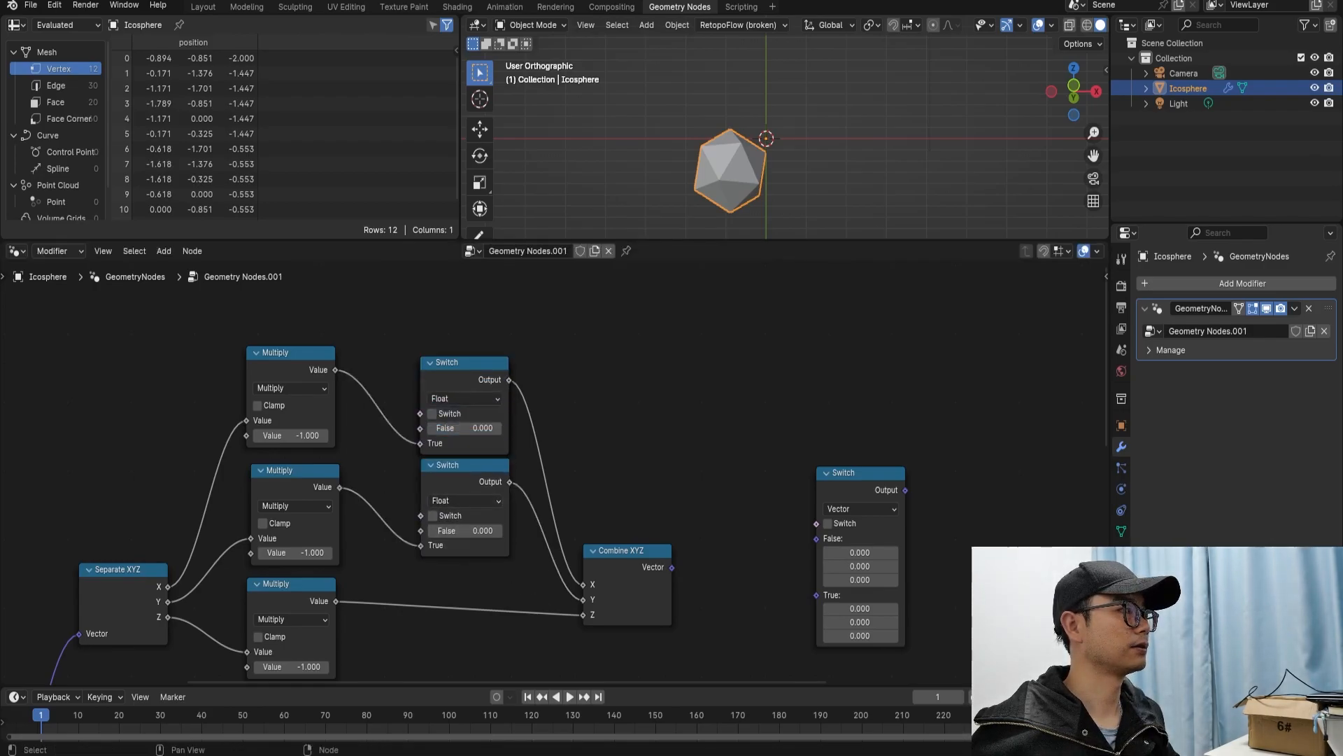
Duplicate the Float Switch onto the upper Z link and reconnect its Multiply value to the True input.
middle_click_drag(422, 546, 438, 473)
left_click(480, 419)
key("shift+d")
left_click(480, 509)
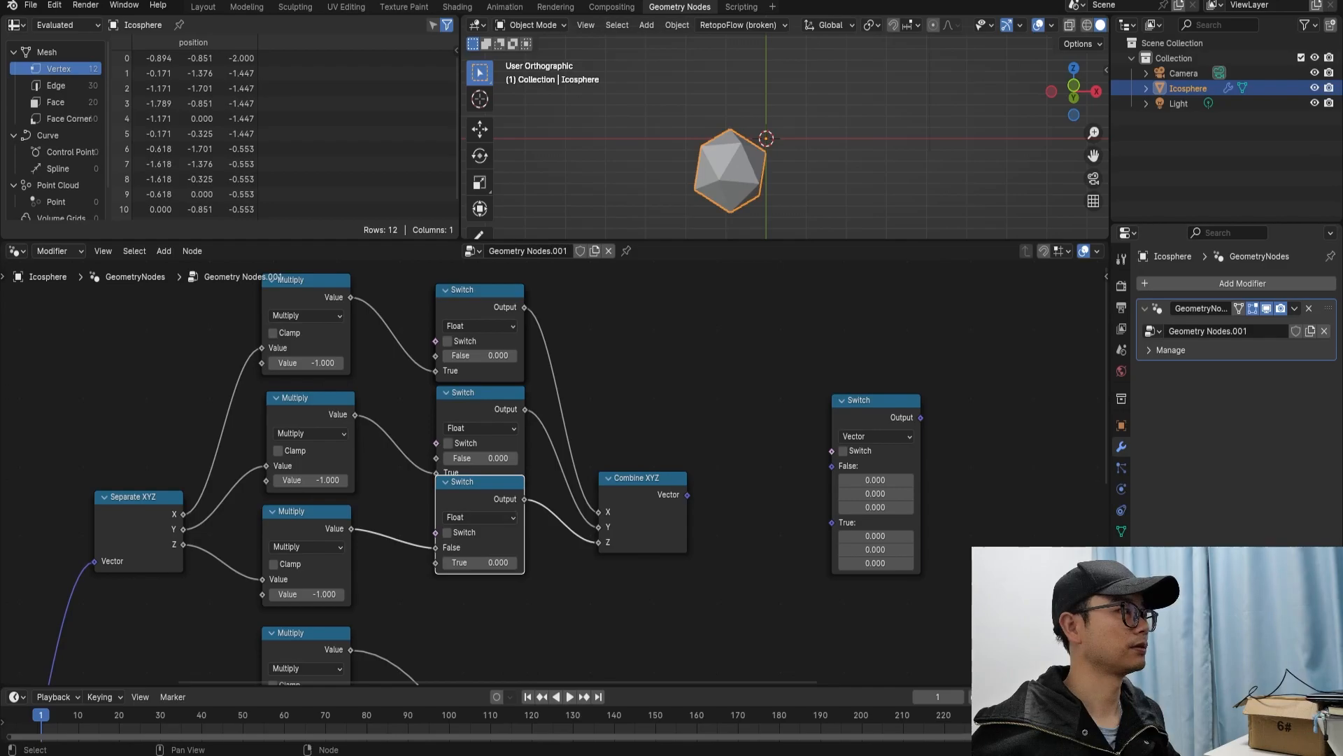
left_click_drag(352, 529, 466, 593)
Duplicate the three Float Switch nodes together and place the copies beside the lower Multiply nodes.
scroll(466, 594, "down", 4)
middle_click_drag(482, 560, 483, 453)
scroll(556, 475, "down", 3)
left_click_drag(529, 522, 500, 279)
key("shift+d")
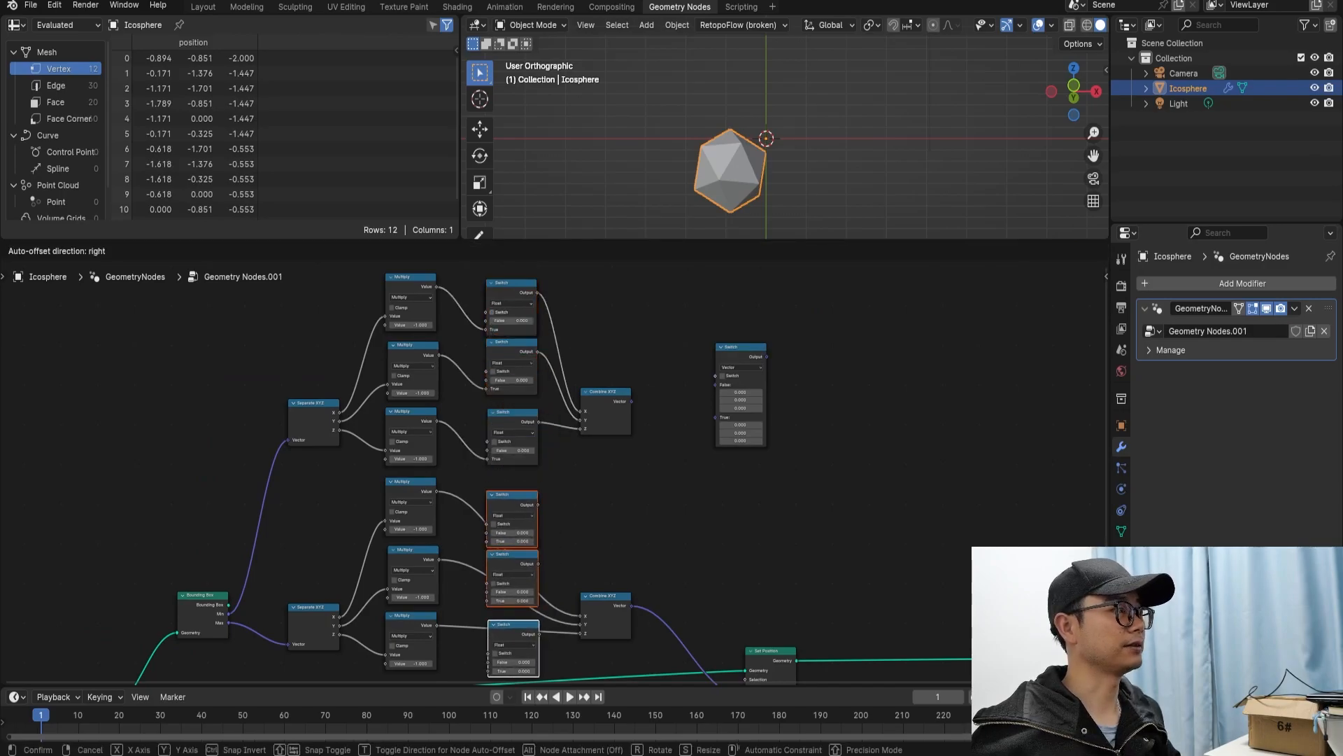
left_click(501, 490)
scroll(422, 583, "up", 3)
scroll(555, 477, "up", 1)
left_click(622, 383)
left_click_drag(623, 384, 625, 356)
key("ctrl+z")
Route the lower Multiply values through the copied Float Switches' True inputs into the lower Combine XYZ.
left_click_drag(461, 332, 562, 413)
left_click_drag(666, 339, 745, 587)
left_click_drag(462, 471, 562, 557)
left_click_drag(667, 482, 745, 605)
Move the Vector Switch node closer to the Combine XYZ nodes, at a height between the upper and lower ones.
scroll(556, 476, "down", 8)
middle_click_drag(556, 455, 492, 548)
middle_click_drag(769, 354, 724, 429)
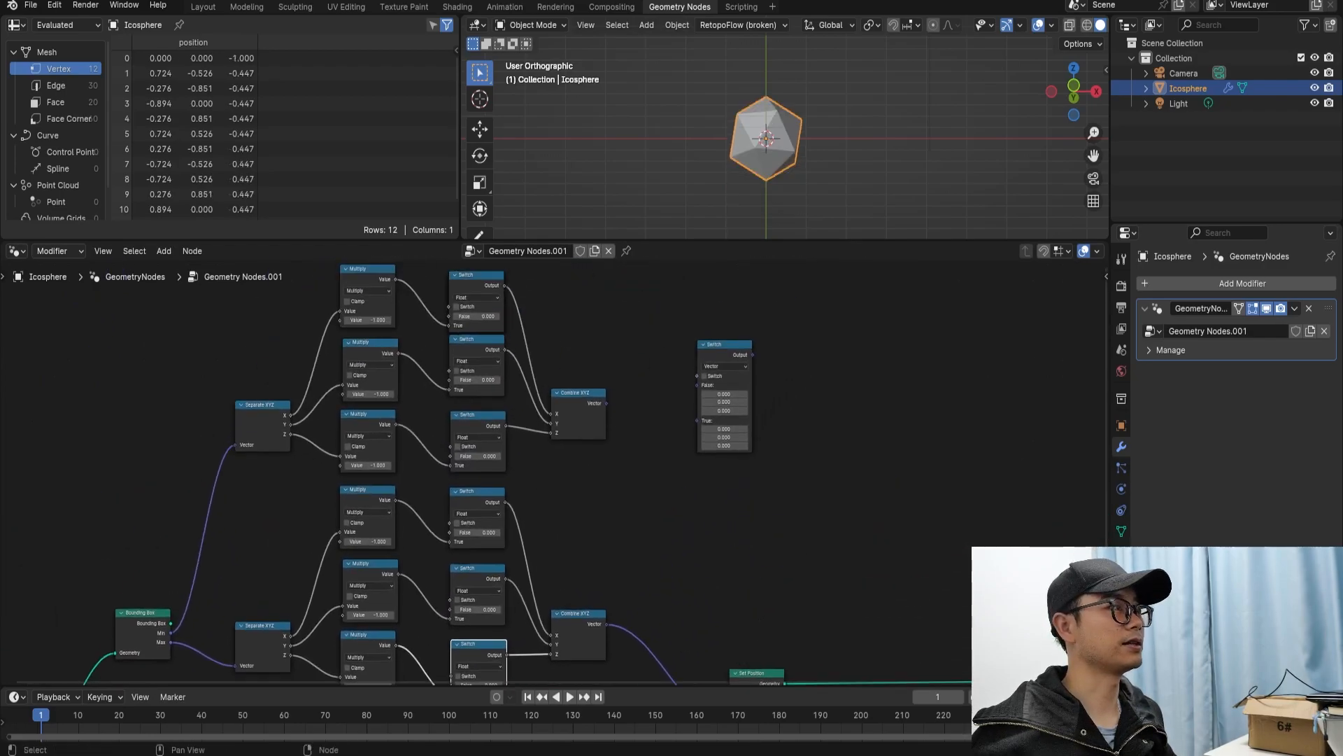
left_click_drag(724, 344, 670, 461)
Connect the upper Combine XYZ to the Vector Switch's False, the lower one to True, and its Output to Set Position's Offset.
scroll(670, 461, "up", 3)
left_click_drag(620, 385, 667, 510)
left_click_drag(620, 664, 666, 522)
middle_click_drag(666, 522, 659, 366)
left_click_drag(728, 316, 766, 632)
Turn on the upper X-axis Float Switch and the Vector Switch, and inspect the icosphere from rotated views.
scroll(554, 477, "up", 2)
middle_click_drag(554, 477, 646, 681)
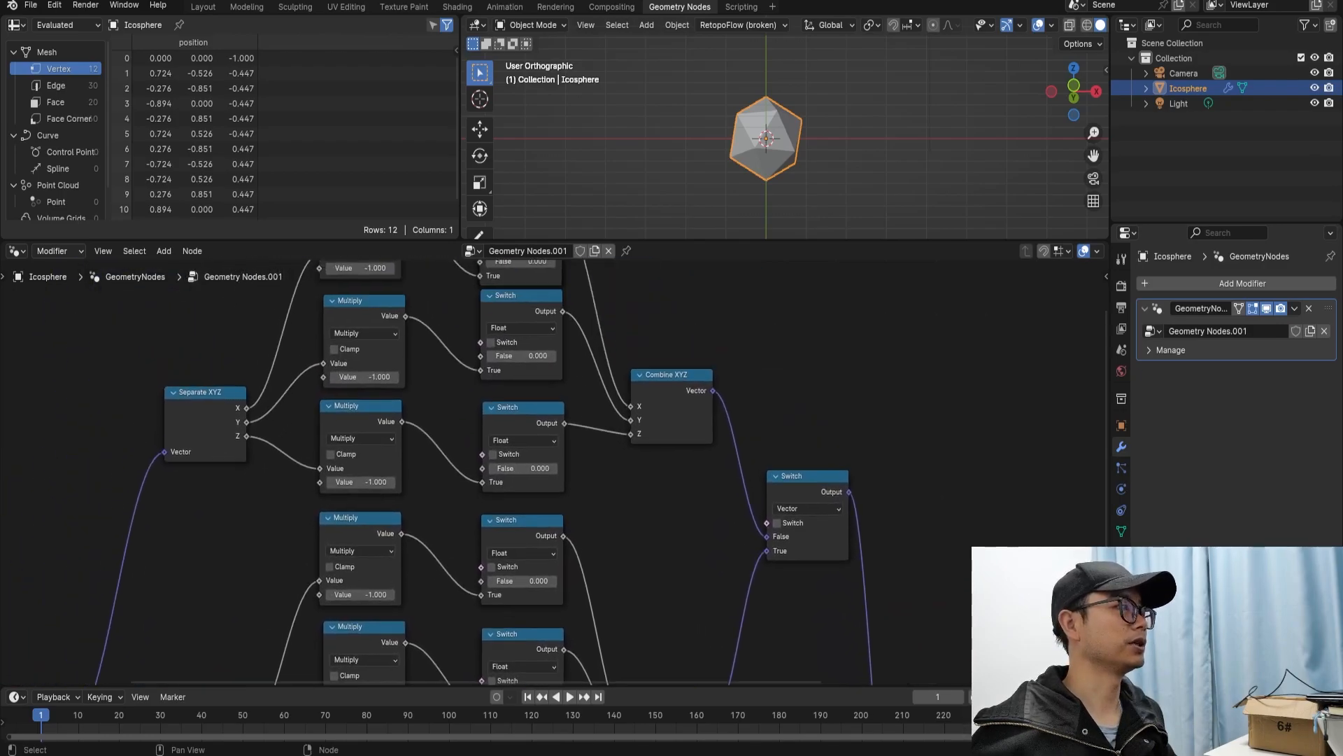
middle_click_drag(554, 420, 547, 530)
scroll(554, 472, "up", 1)
scroll(554, 473, "up", 1)
scroll(554, 472, "down", 1)
middle_click_drag(554, 472, 522, 458)
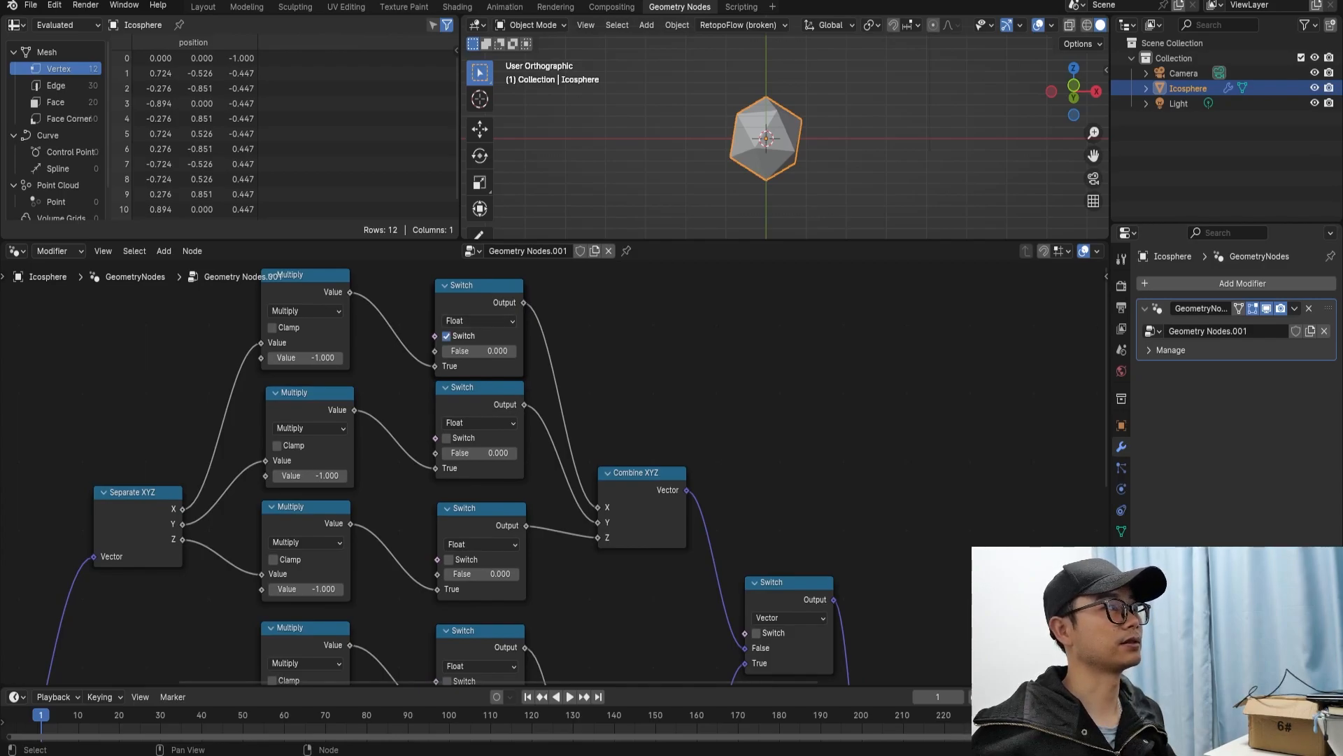
middle_click_drag(776, 165, 860, 157)
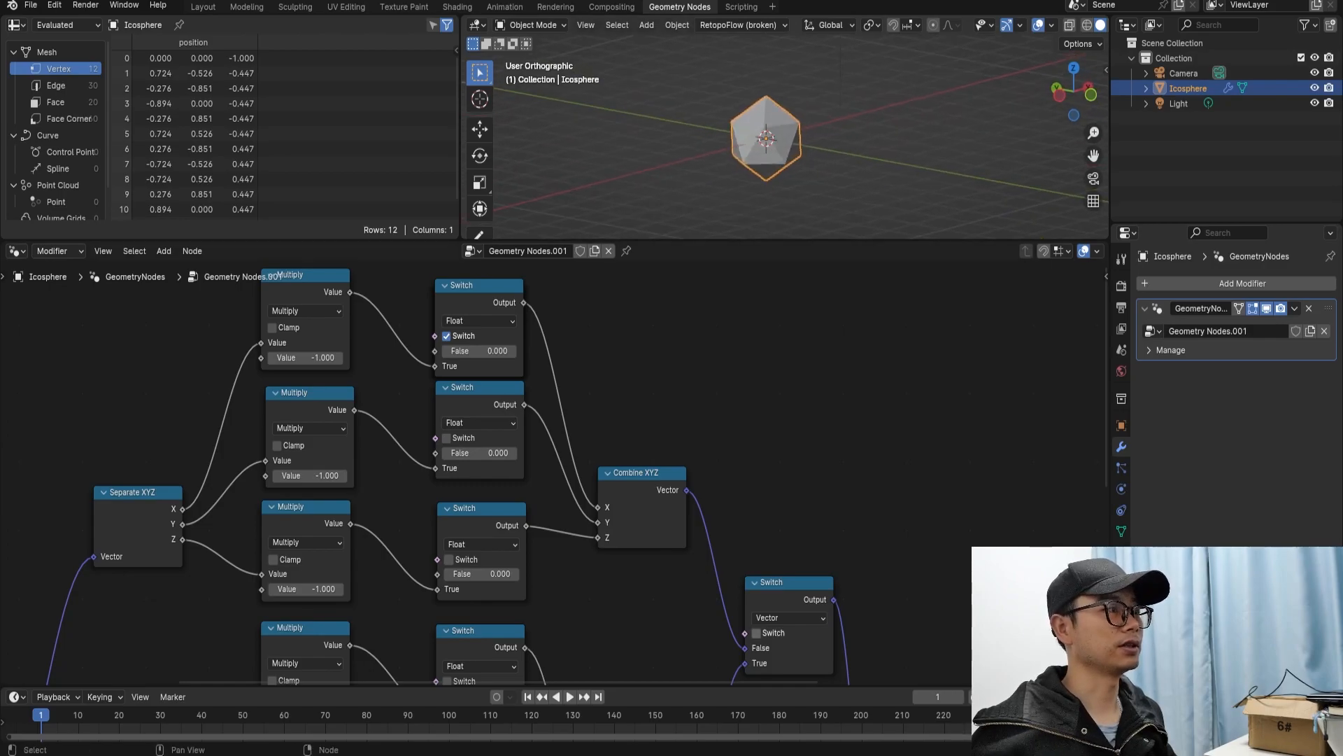
middle_click_drag(770, 165, 838, 143)
scroll(555, 475, "down", 2)
scroll(536, 474, "up", 1)
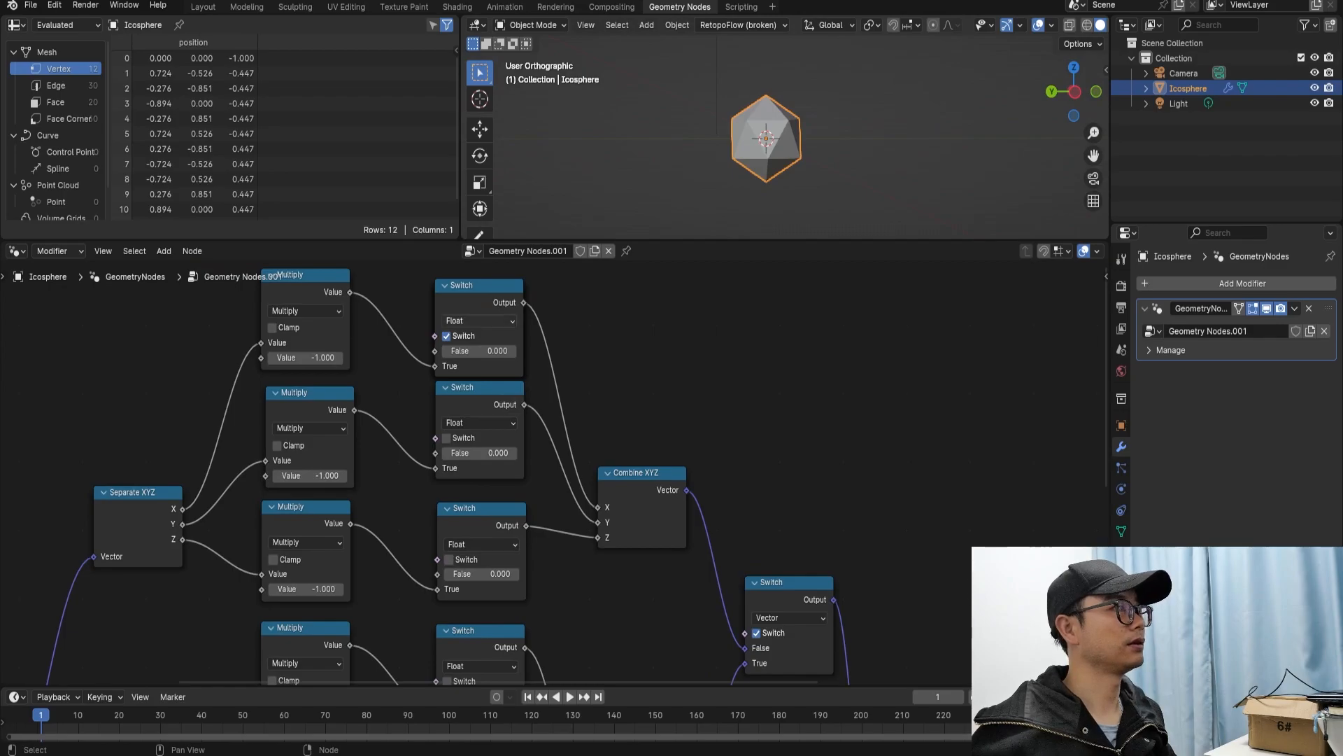
Remove the redundant Switch overlapping the upper X one and reconnect the Multiply value to the remaining Switch's True input.
left_click_drag(483, 286, 597, 281)
middle_click_drag(595, 327, 595, 364)
key("ctrl+x")
left_click_drag(350, 328, 435, 403)
left_click_drag(473, 323, 467, 303)
Align and space out the upper and lower Float Switch nodes in a tidy column.
scroll(556, 466, "down", 3)
middle_click_drag(556, 466, 573, 438)
left_click_drag(508, 407, 503, 407)
middle_click_drag(506, 458, 520, 375)
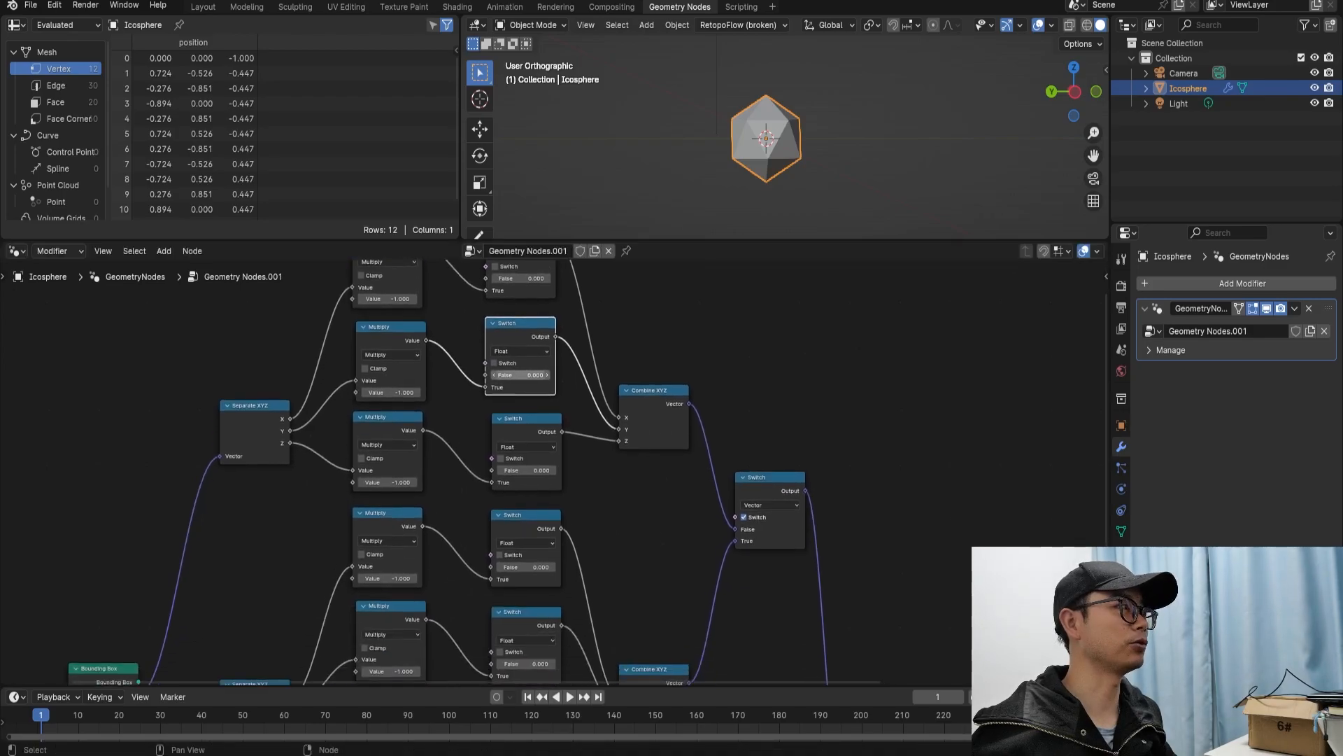
left_click_drag(514, 418, 512, 418)
mouse_move(517, 515)
left_mouse_down()
mouse_move(594, 515)
mouse_move(517, 509)
left_mouse_up()
middle_click_drag(535, 515, 512, 389)
mouse_move(514, 488)
left_mouse_down()
mouse_move(529, 475)
mouse_move(511, 485)
left_mouse_up()
left_click_drag(513, 584, 508, 579)
middle_click_drag(517, 294, 523, 539)
Test the X-axis Float Switches by enabling the upper and the lower one, and check the icosphere in front view.
scroll(551, 472, "up", 3)
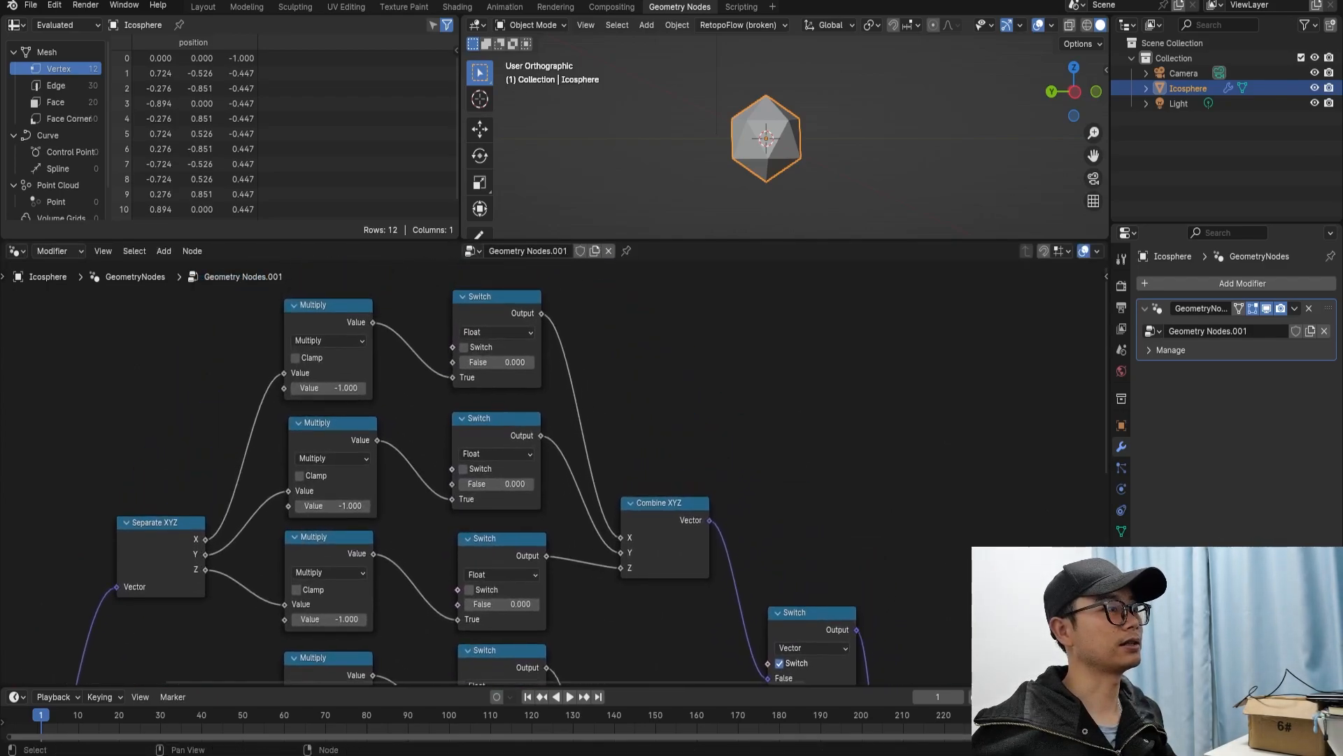
left_click(464, 347)
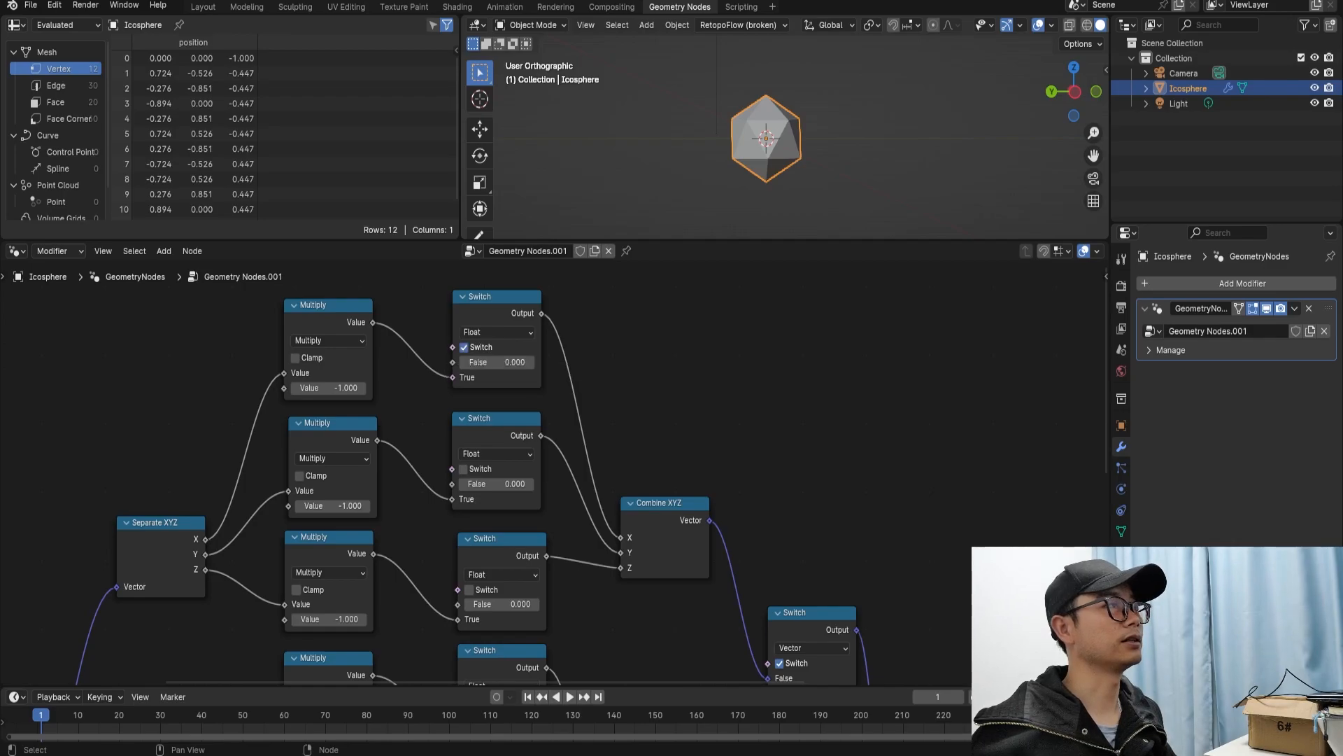
scroll(600, 665, "down", 3)
middle_click_drag(600, 665, 569, 490)
scroll(568, 490, "up", 3)
left_click(438, 515)
middle_click_drag(826, 140, 878, 143)
key("KP_1")
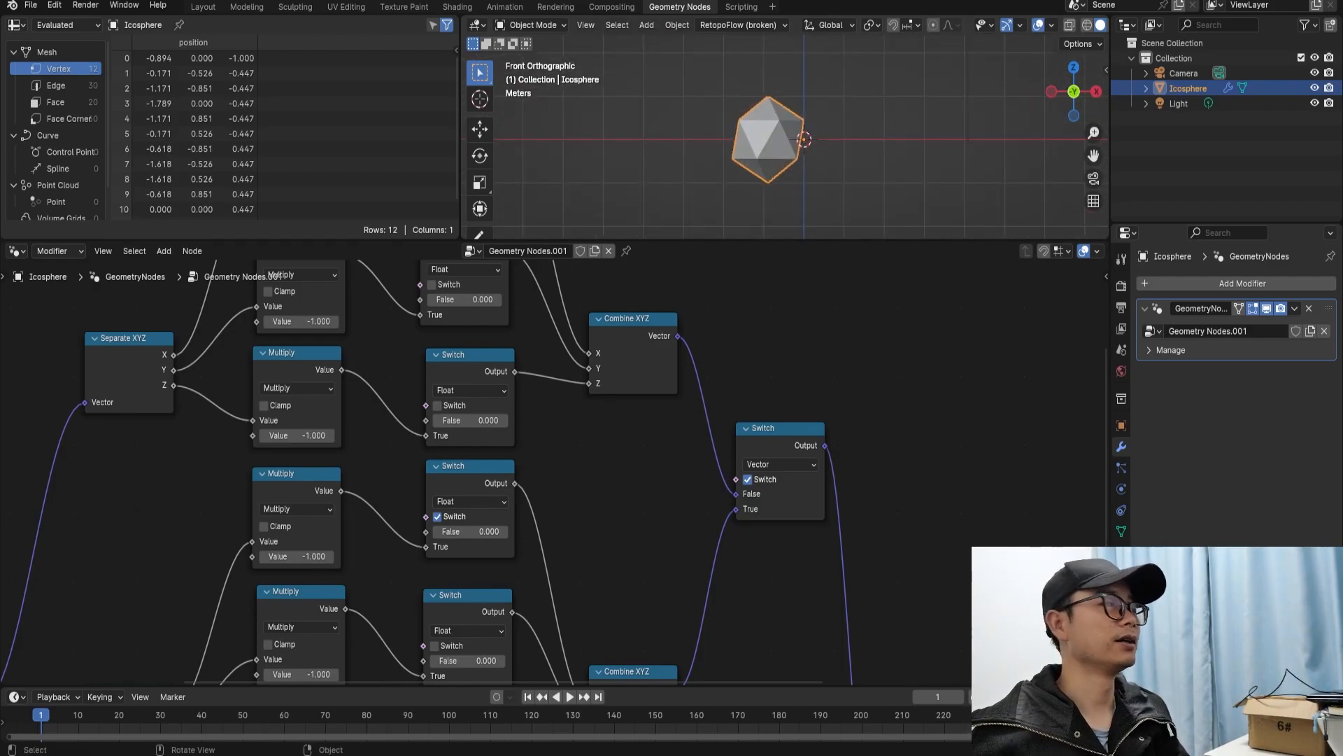
Turn off the lower X-axis Float Switch and the Vector Switch.
middle_click_drag(484, 521, 560, 449)
scroll(560, 449, "down", 2)
scroll(560, 449, "up", 1)
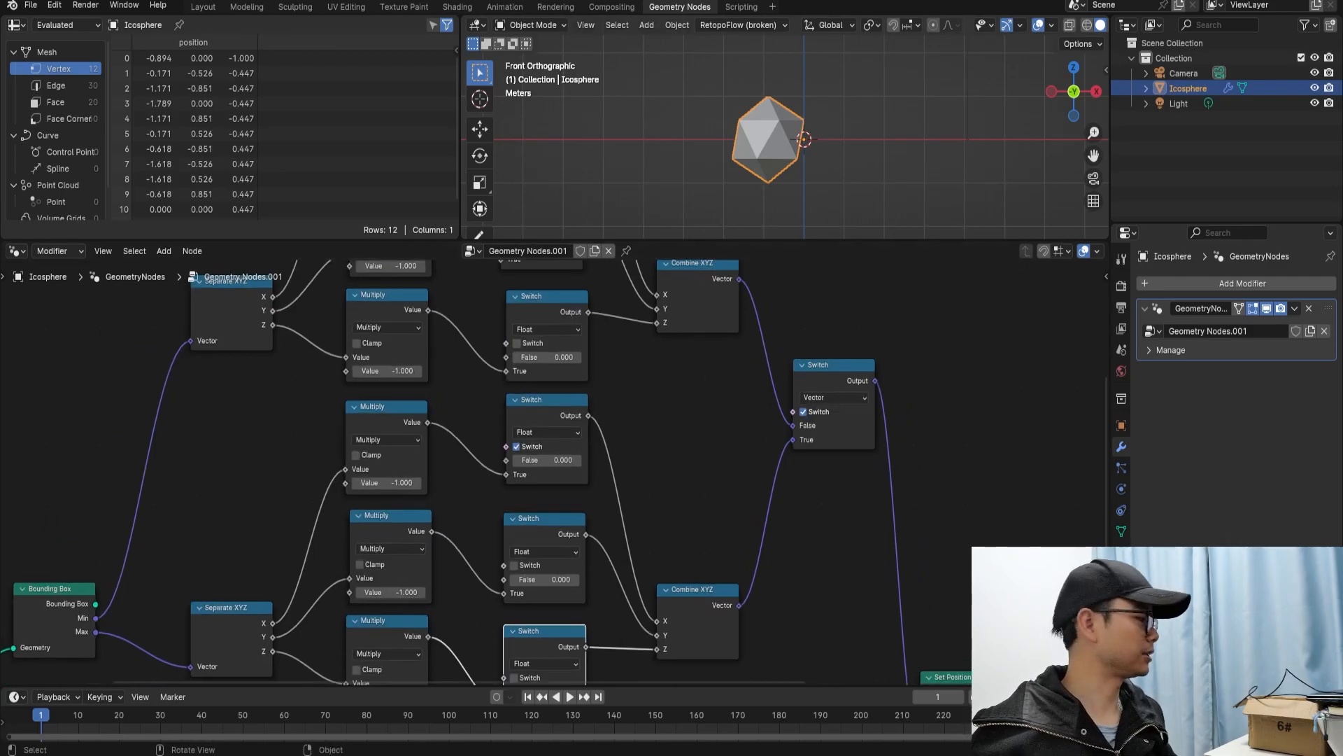
middle_click_drag(533, 365, 490, 462)
scroll(490, 461, "down", 1)
scroll(490, 462, "up", 1)
left_click(474, 543)
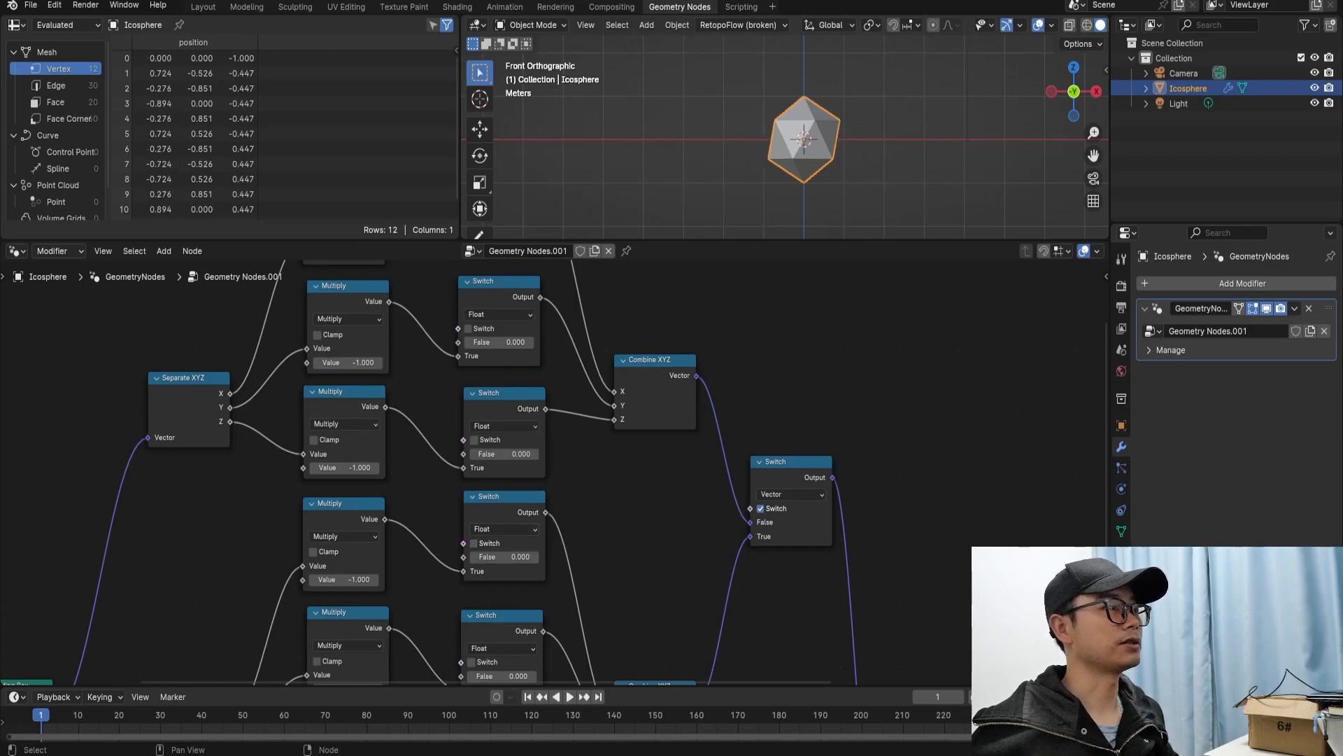
left_click(761, 509)
Nudge the Set Position node slightly along the geometry link toward Group Output.
scroll(761, 509, "down", 4)
middle_click_drag(761, 509, 428, 419)
scroll(434, 416, "down", 4)
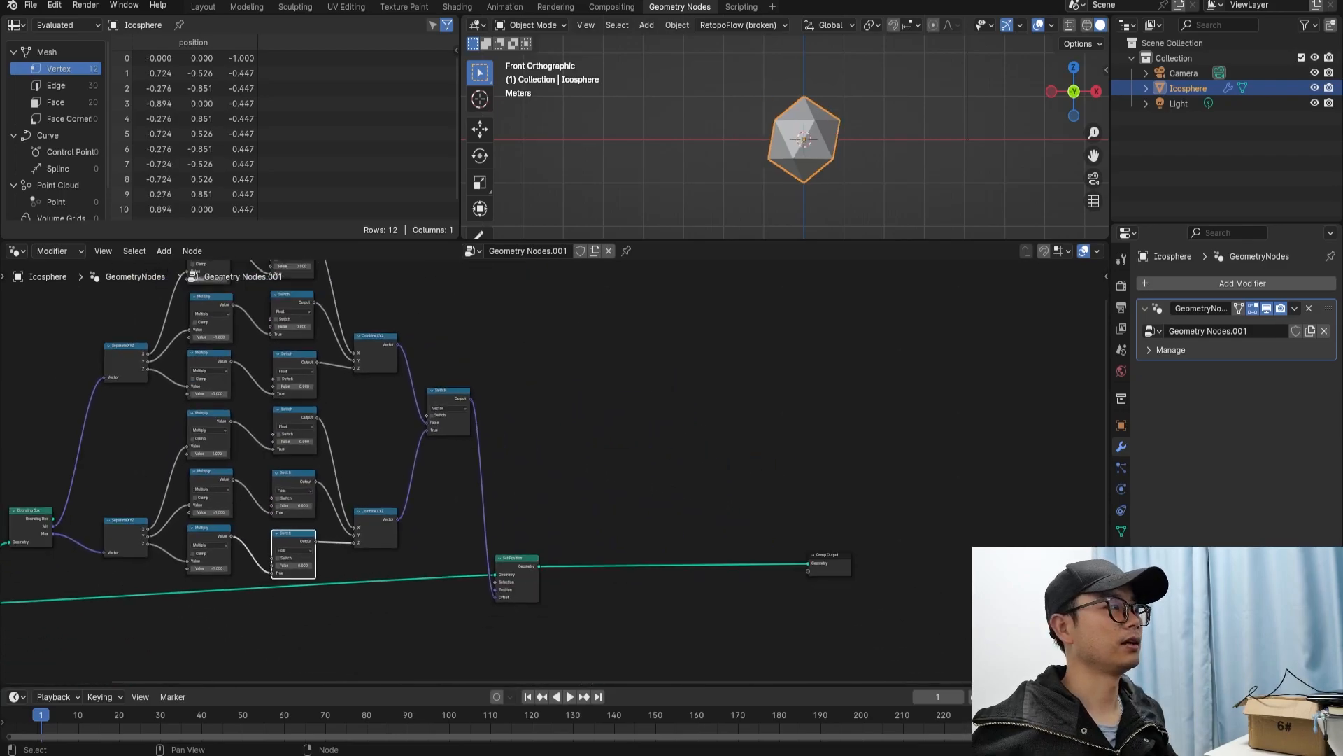
scroll(490, 448, "up", 3)
left_click_drag(523, 606, 532, 607)
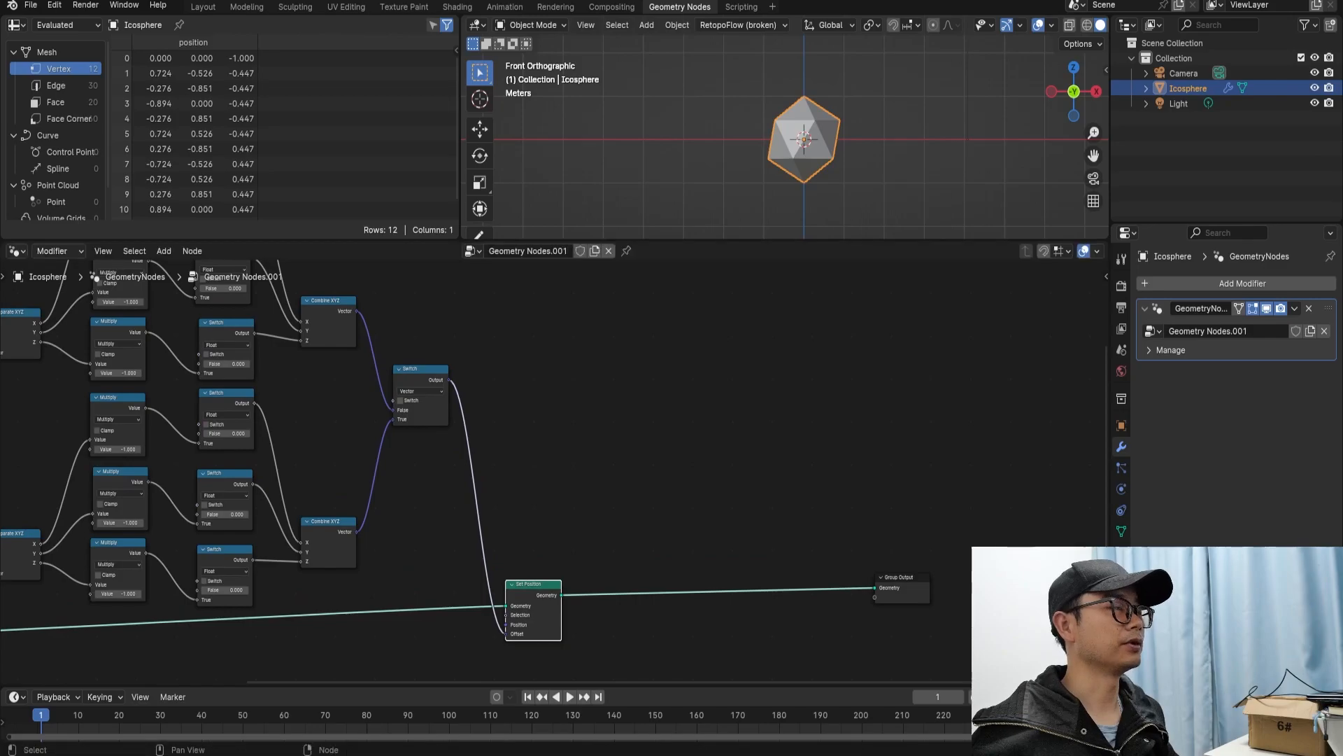
Save the file as test-EN.blend.
key("ctrl+s")
left_click(448, 641)
type("st-")
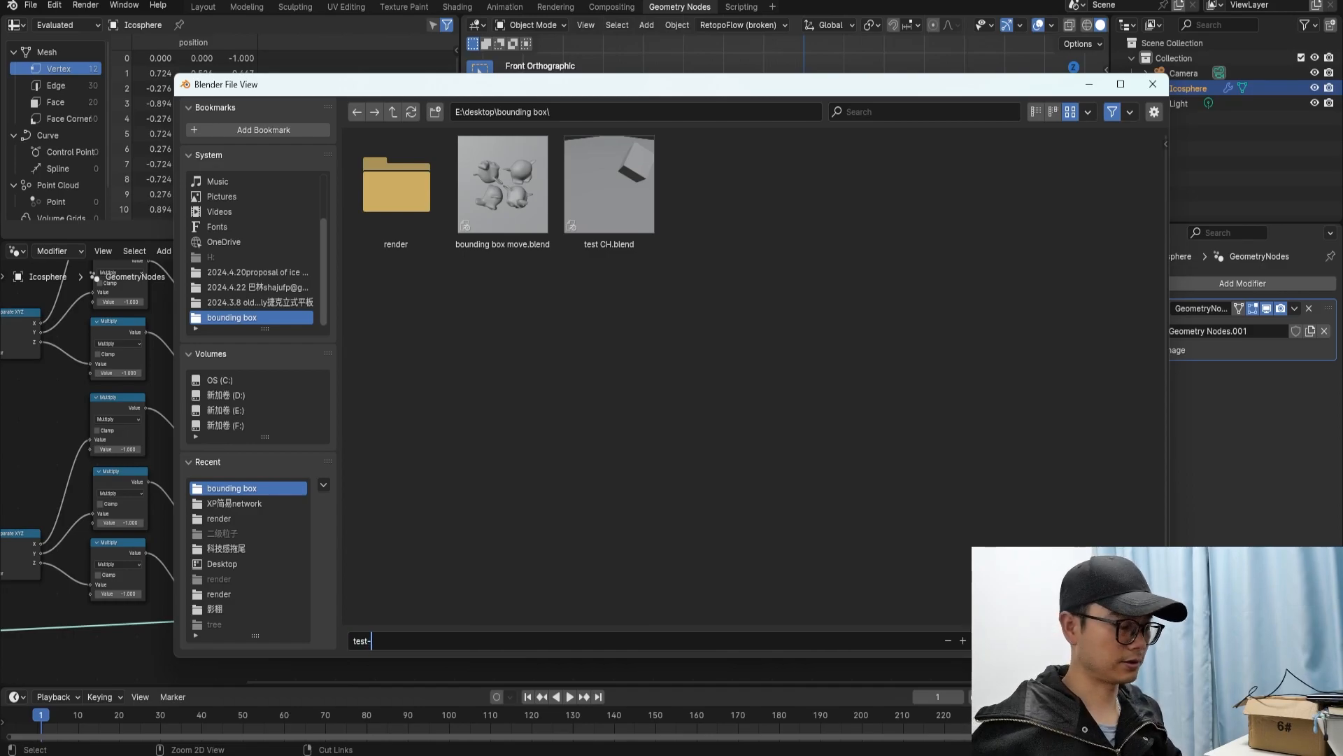
type("est-EN")
key("Return")
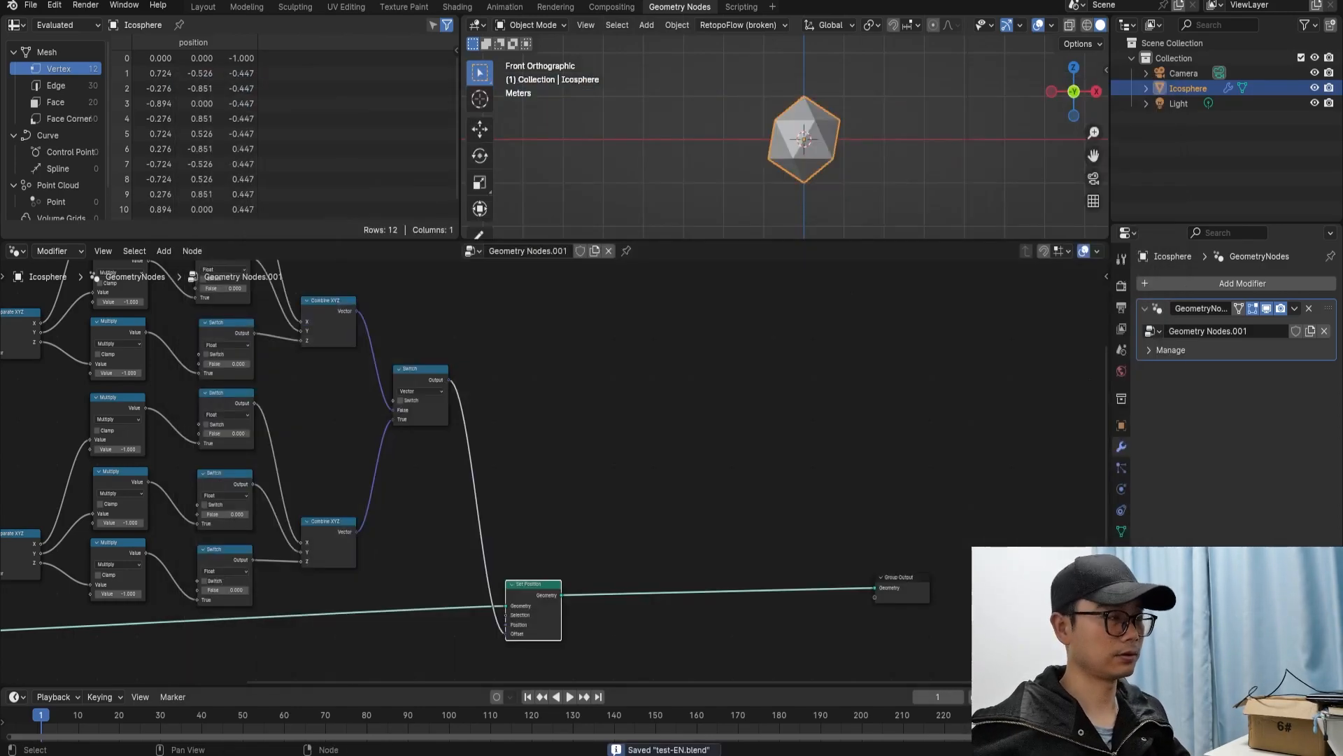
Move the Group Output node farther along to free space after the Set Position node.
middle_click_drag(560, 476, 551, 457)
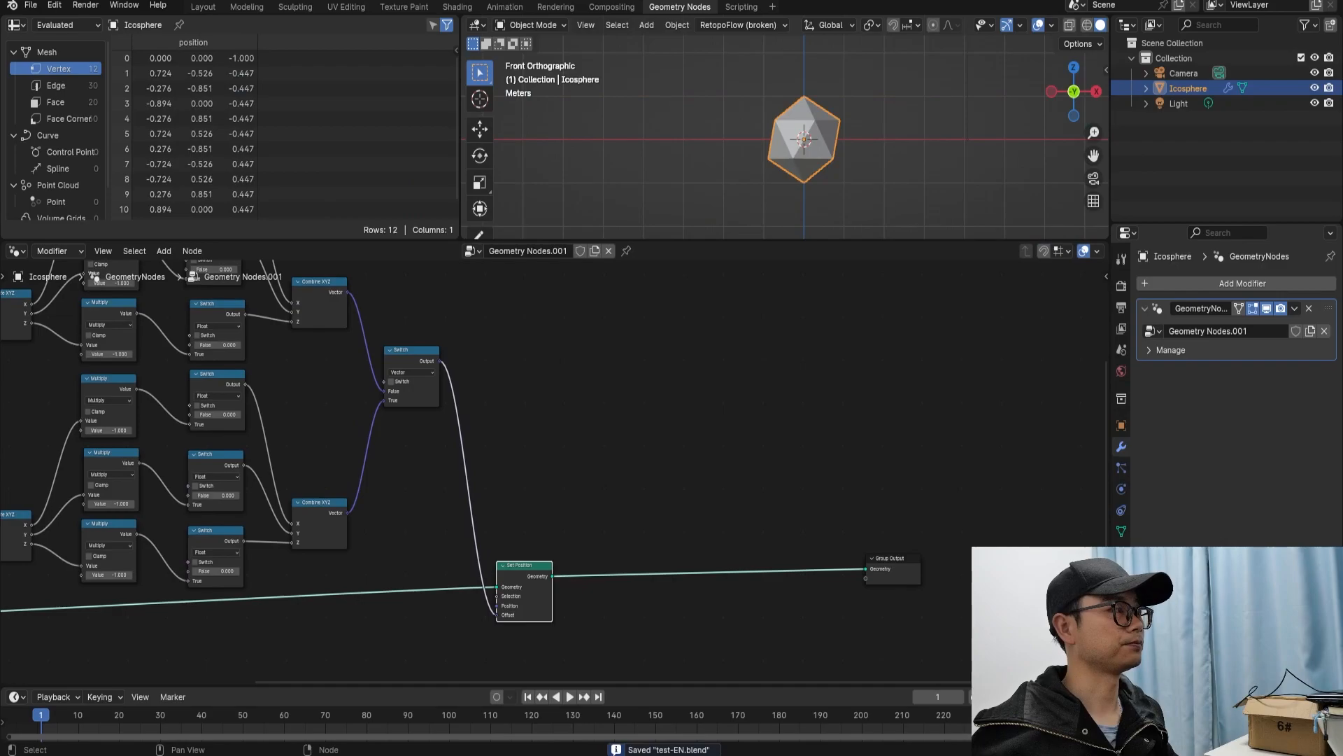
middle_click_drag(735, 148, 909, 161)
scroll(867, 147, "up", 1)
scroll(553, 458, "down", 1)
middle_click_drag(552, 459, 460, 447)
left_click_drag(749, 536, 890, 563)
middle_click_drag(868, 151, 870, 166)
middle_click_drag(700, 462, 610, 403)
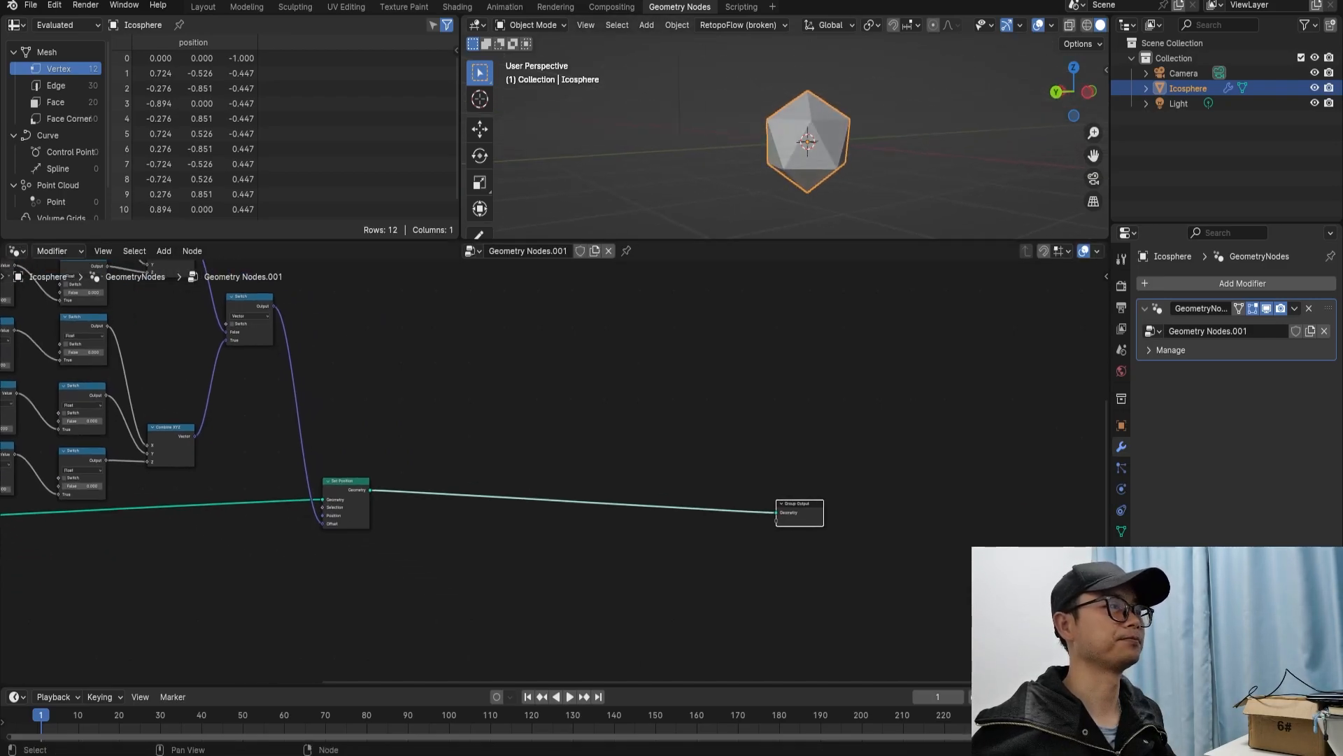
Insert a second Set Position node on the geometry link just before Group Output.
scroll(529, 480, "up", 2)
key("shift+a")
type("set po")
key("Return")
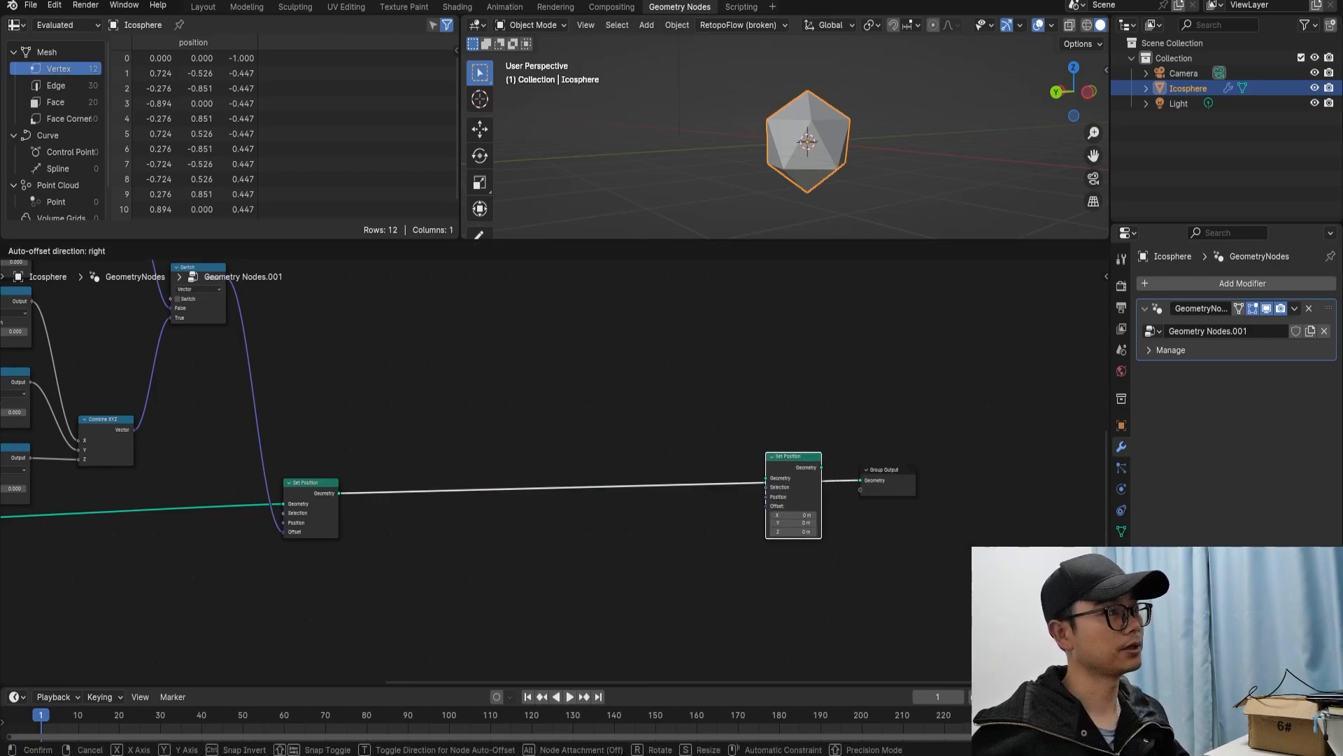
left_click(766, 459)
Add a Bounding Box node above the geometry link between the two Set Position nodes.
scroll(767, 459, "up", 3)
middle_click_drag(767, 459, 780, 475)
key("shift+a")
type("bound")
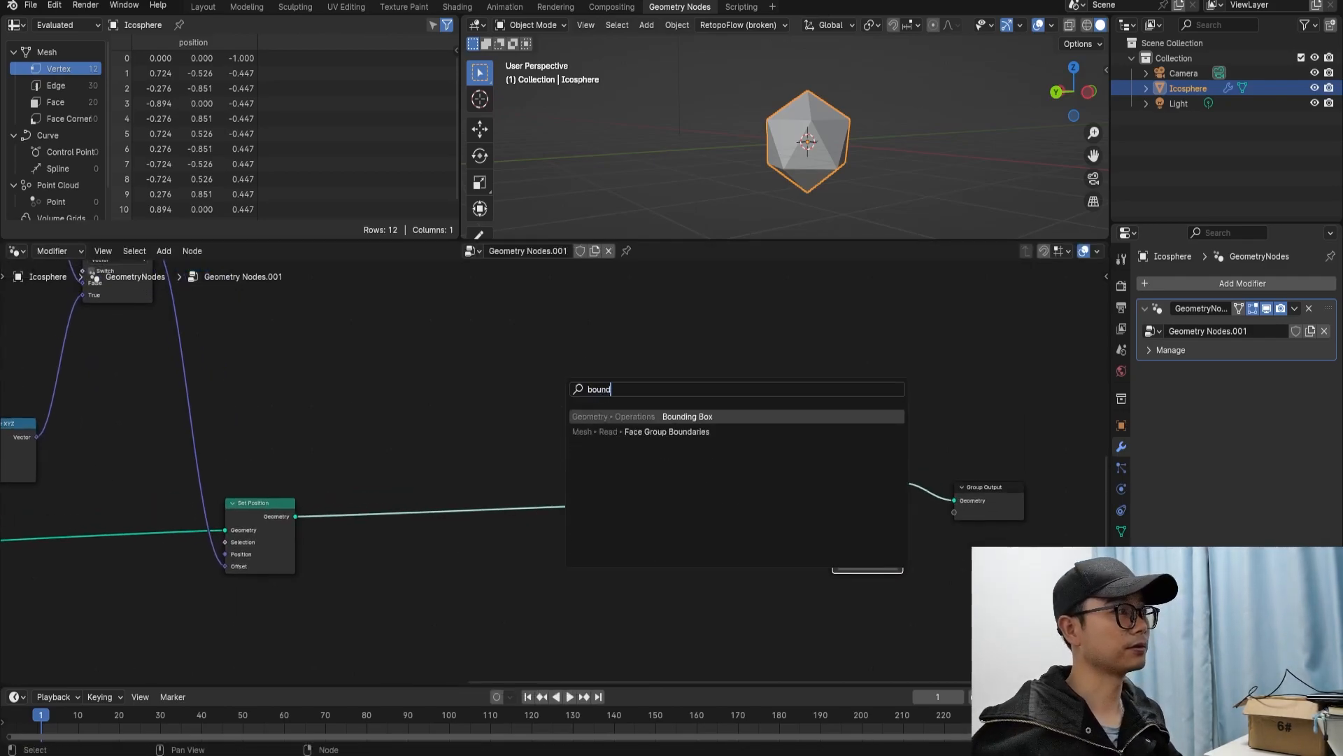
key("Return")
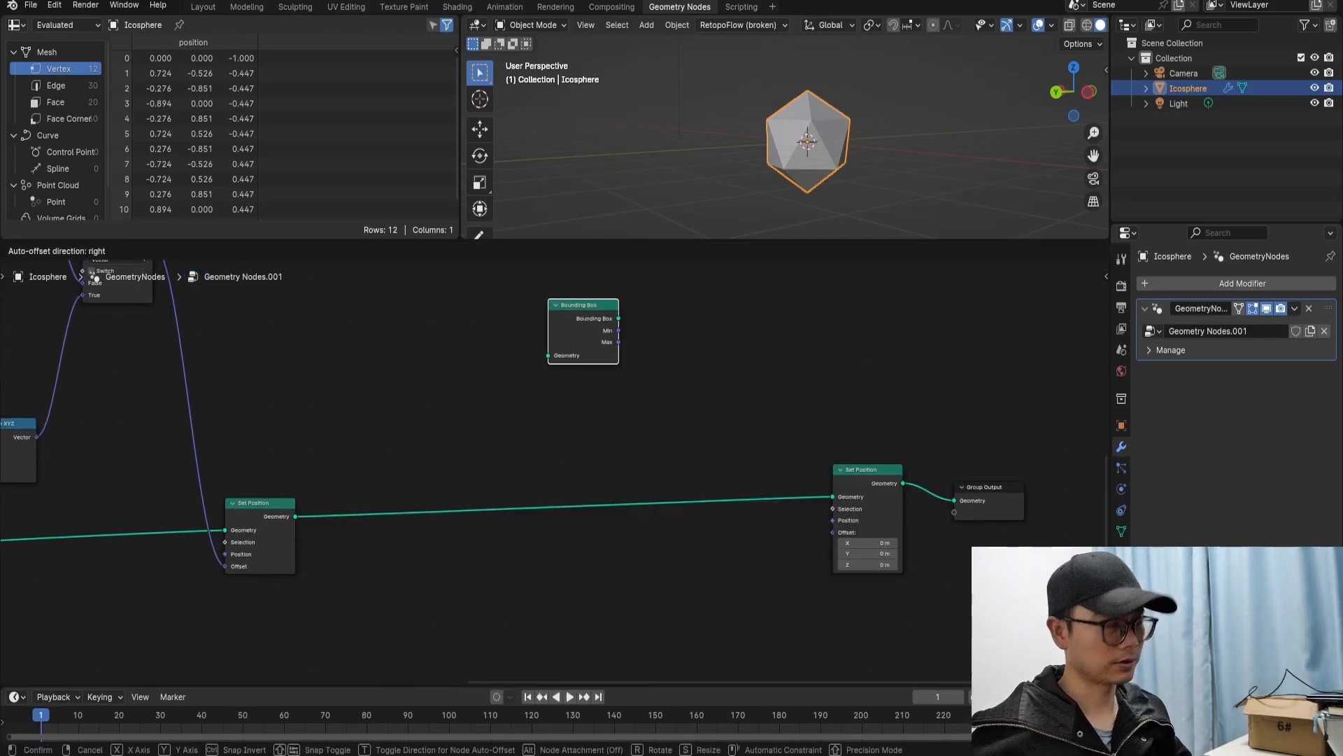
left_click(500, 415)
middle_click_drag(501, 415, 569, 406)
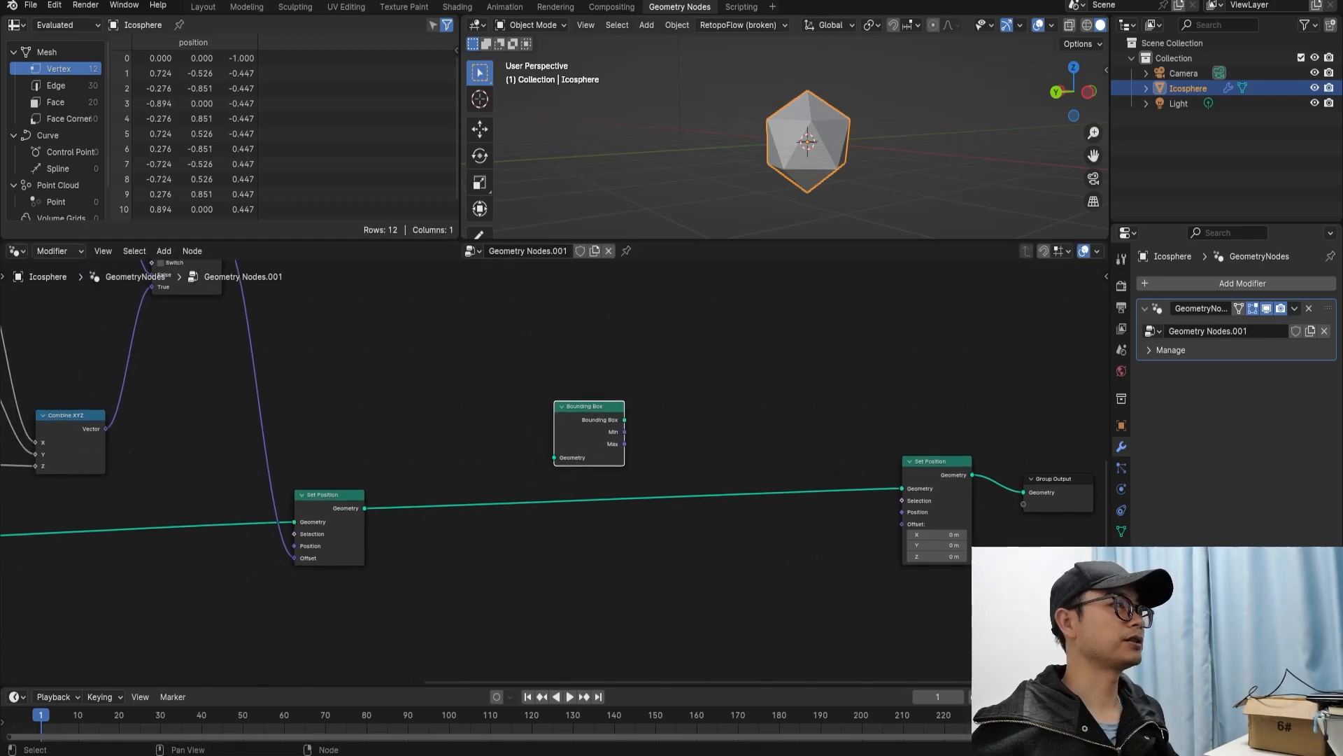
left_click_drag(586, 409, 651, 399)
Insert a Transform Geometry node on the link directly after the first Set Position node.
scroll(536, 470, "up", 1)
key("shift+a")
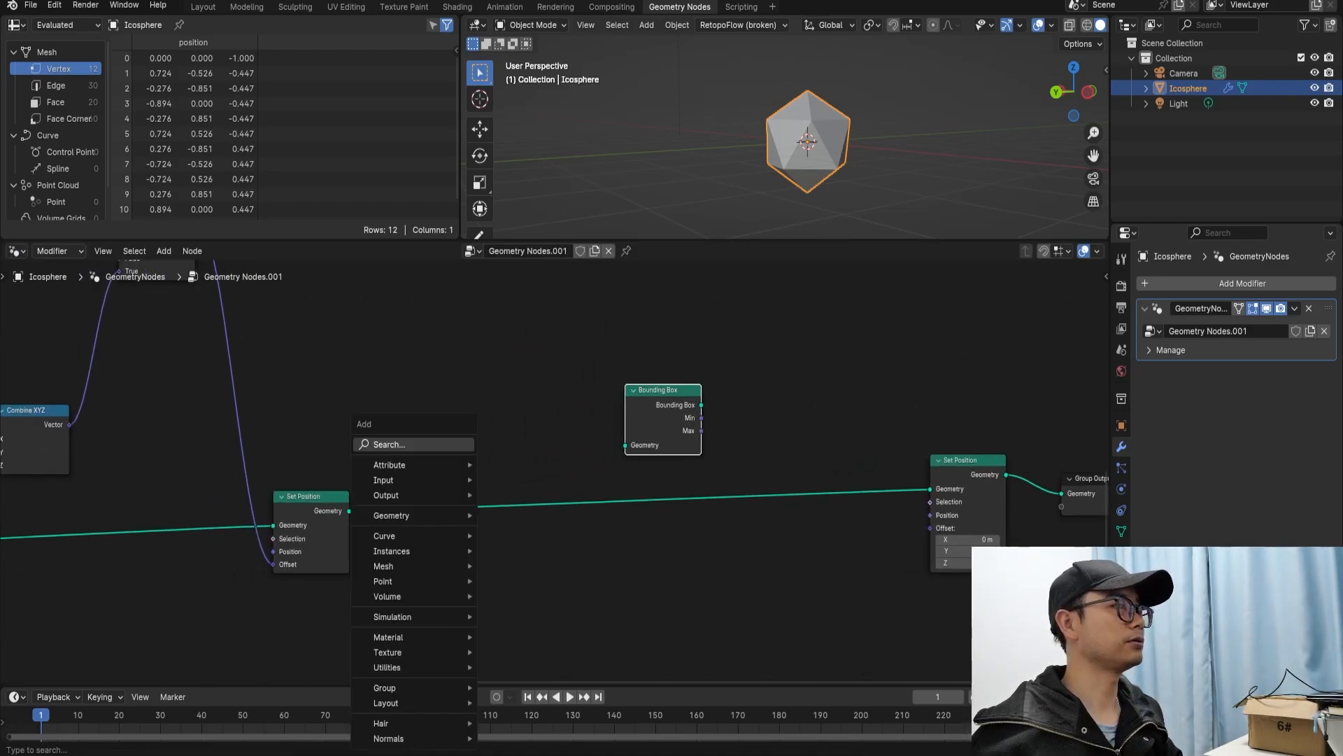
type("trans")
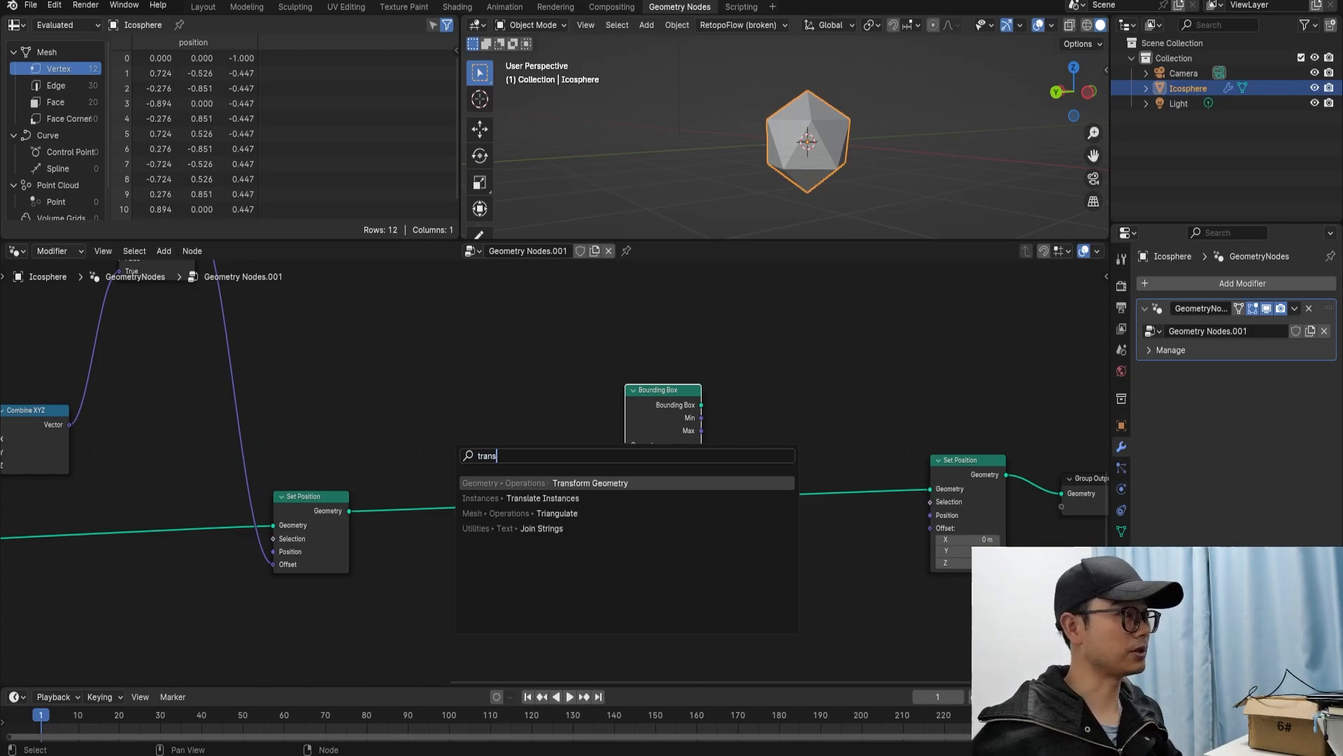
key("Return")
left_click(431, 464)
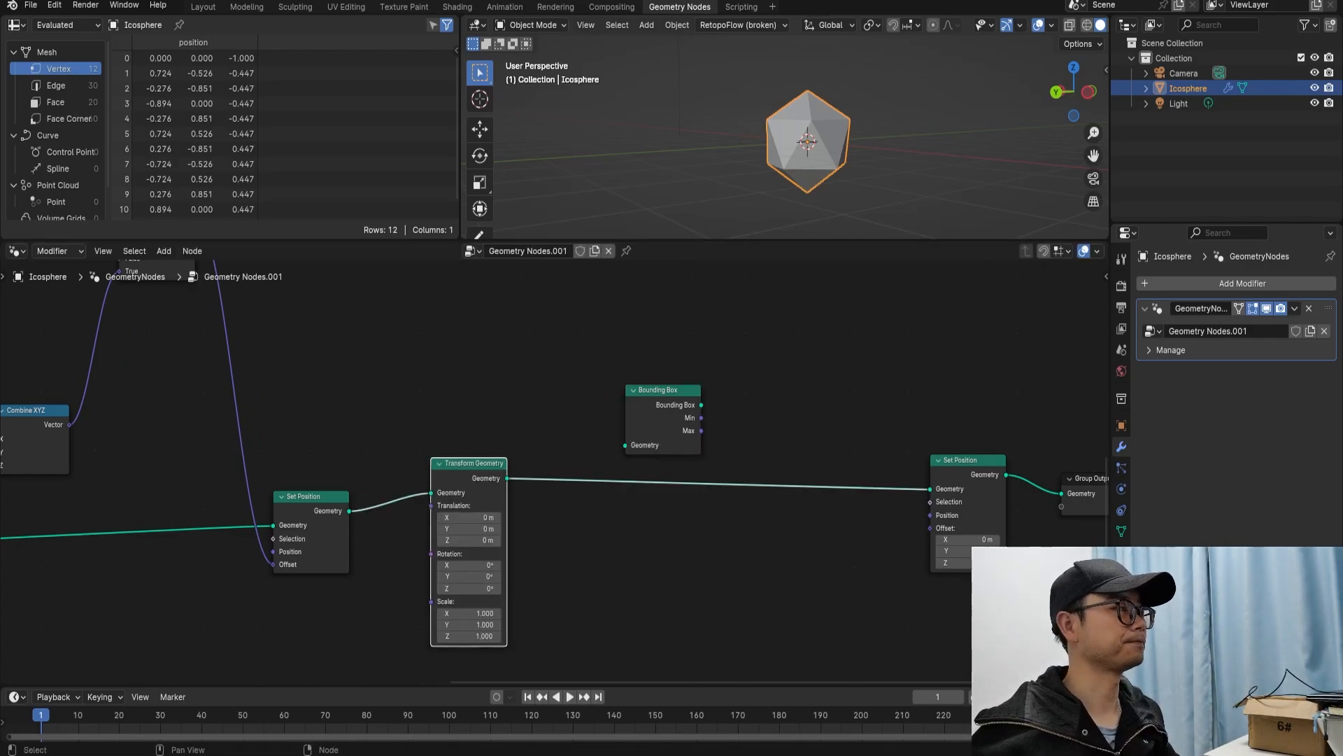
Set the Transform Geometry translation to X 5 m, Y 3.8 m, Z 6.7 m and check the moved icosphere.
left_click_drag(469, 517, 518, 540)
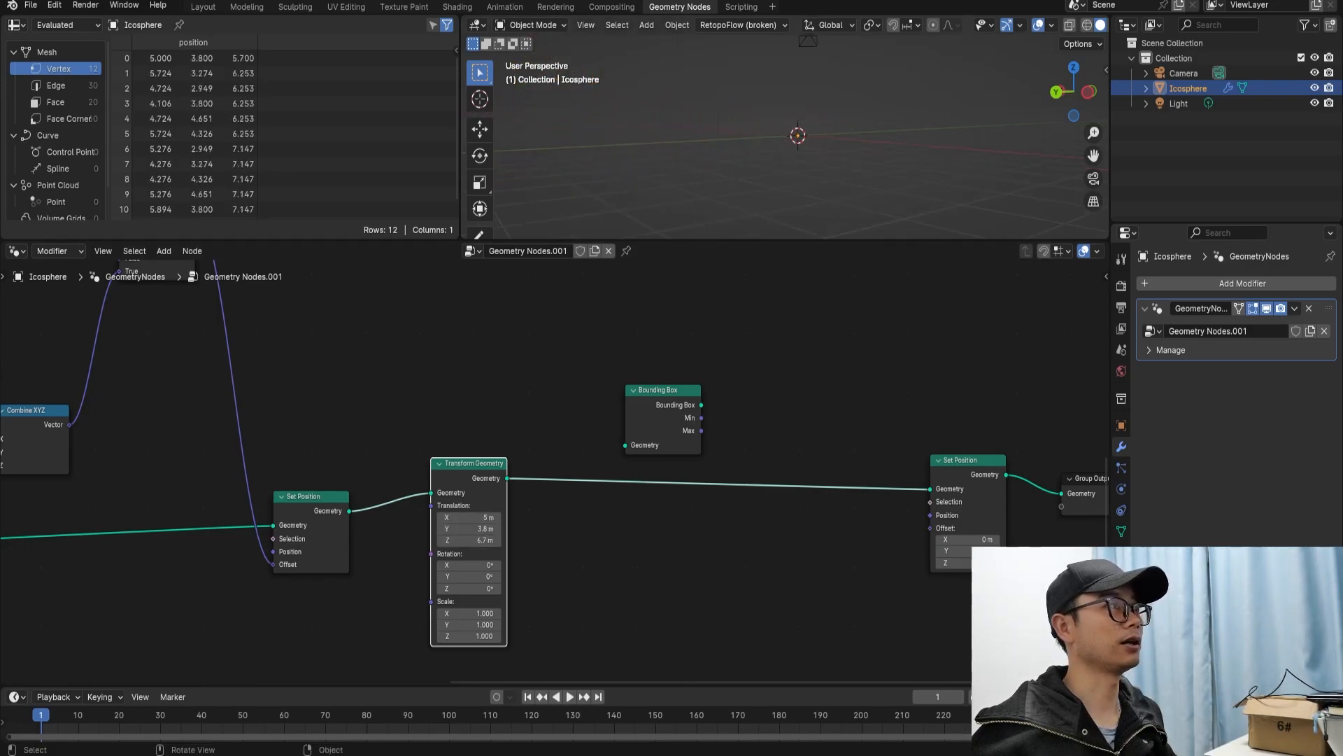
scroll(785, 137, "down", 2)
middle_click_drag(784, 137, 785, 160)
scroll(552, 473, "up", 2)
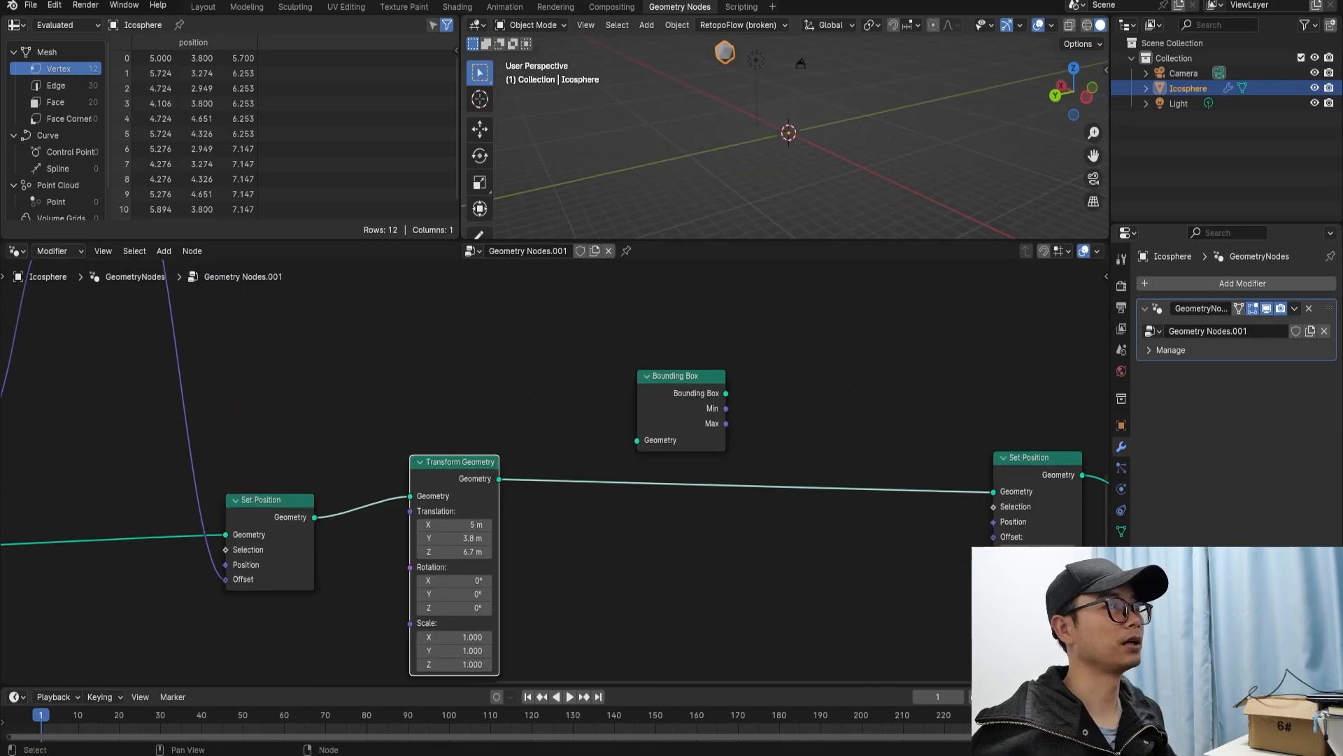
Connect the Transform Geometry output to the Bounding Box geometry input, and move the second Set Position slightly closer to Group Output.
left_click_drag(682, 378, 651, 331)
left_click_drag(499, 478, 606, 394)
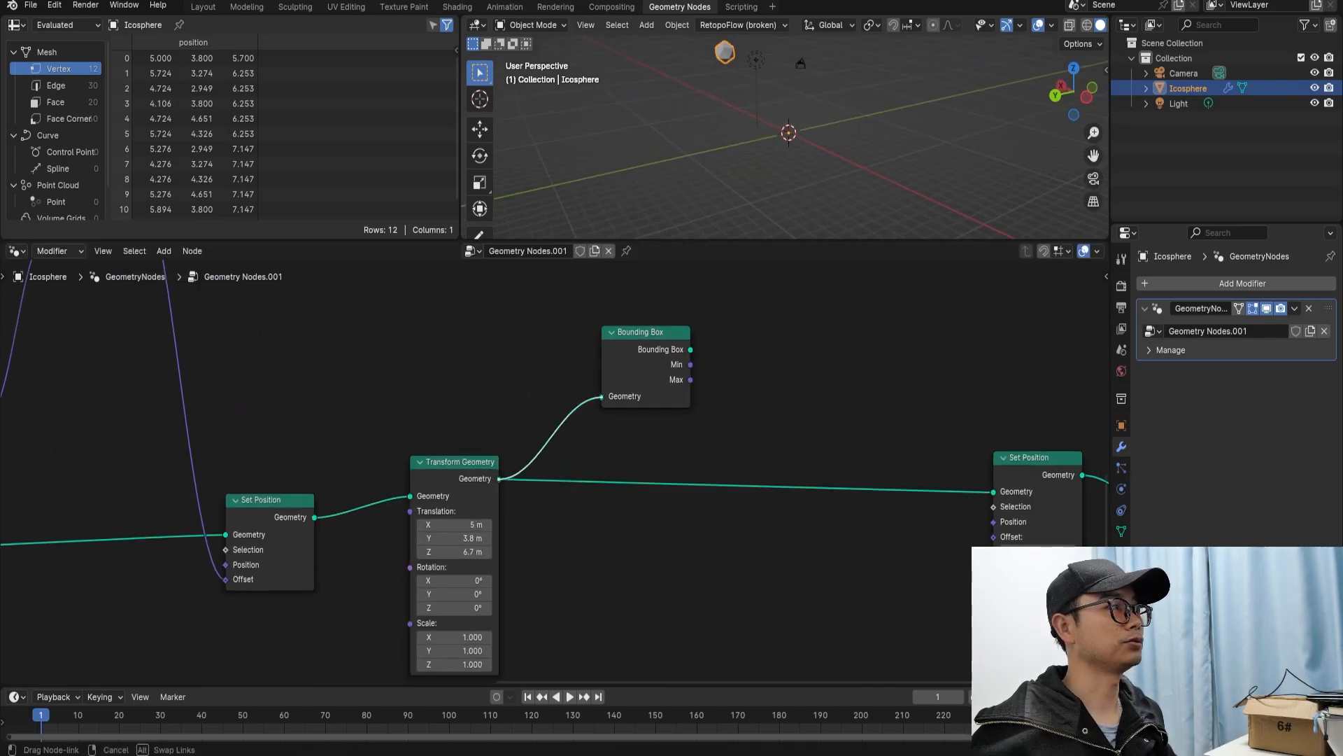
middle_click_drag(606, 394, 462, 422)
left_click_drag(501, 361, 466, 345)
scroll(466, 344, "up", 2)
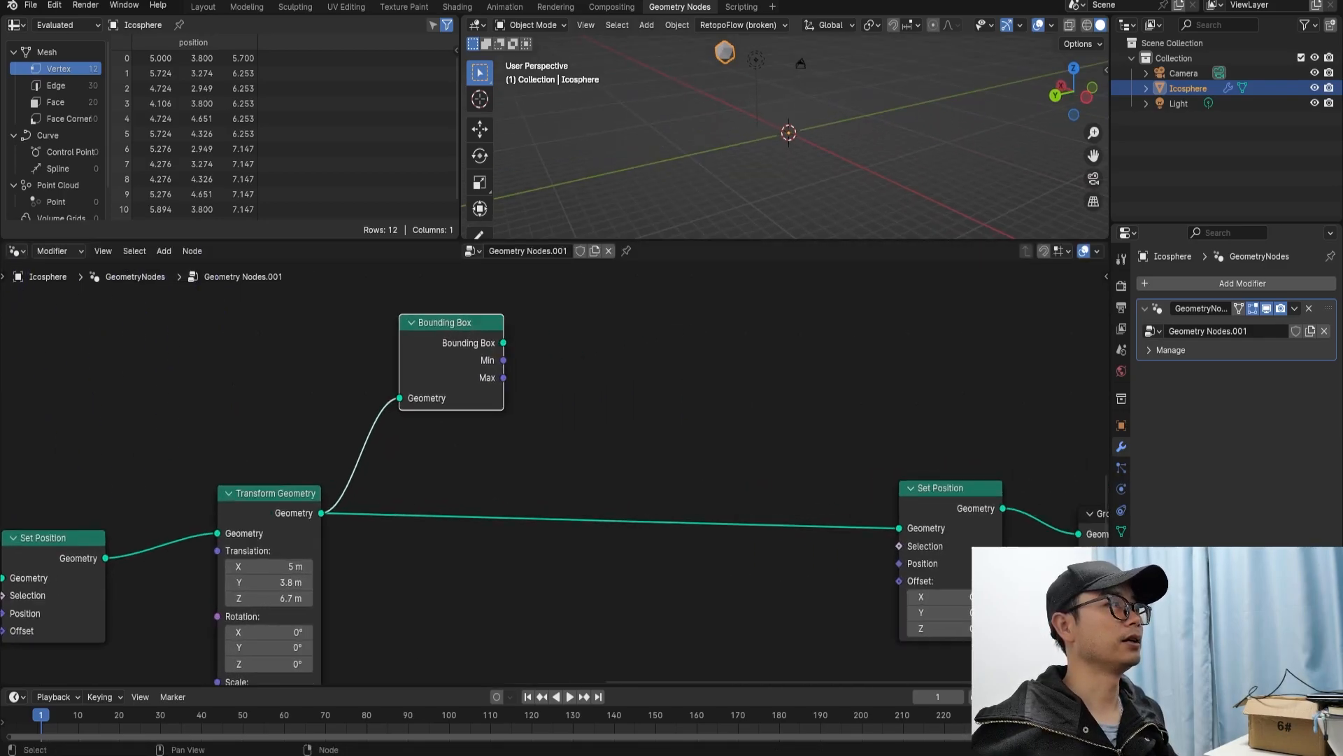
left_click_drag(952, 488, 988, 483)
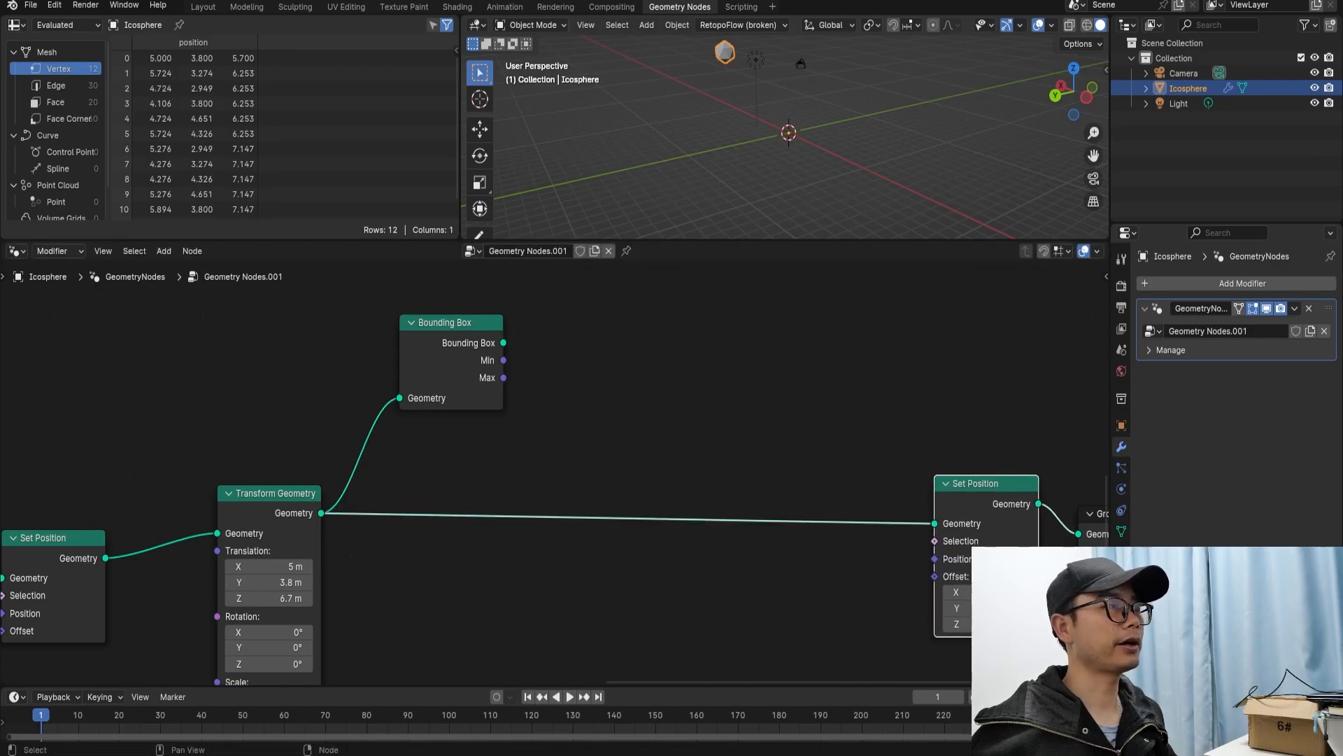
middle_click_drag(671, 434, 651, 434)
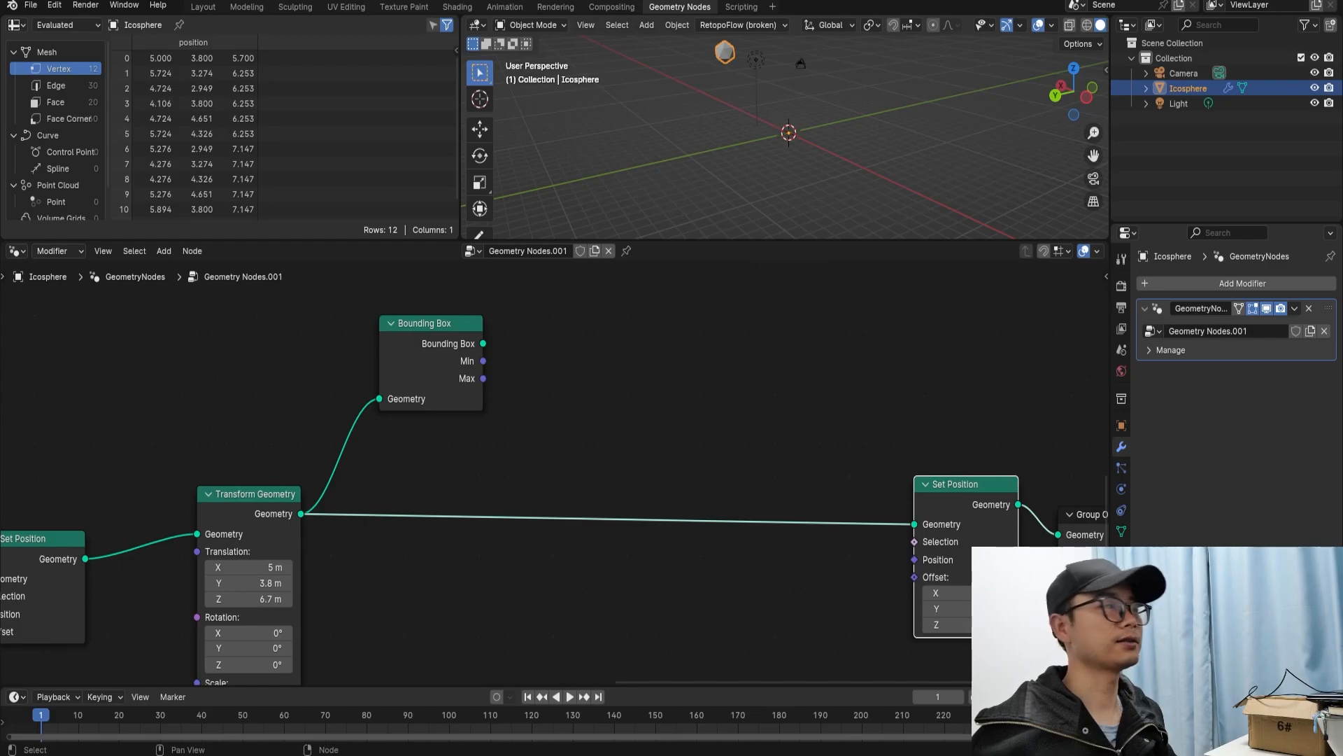
Add a Vector Math node set to Add that sums the Bounding Box Min and Max.
left_click_drag(483, 361, 538, 358)
middle_click_drag(629, 445, 567, 485)
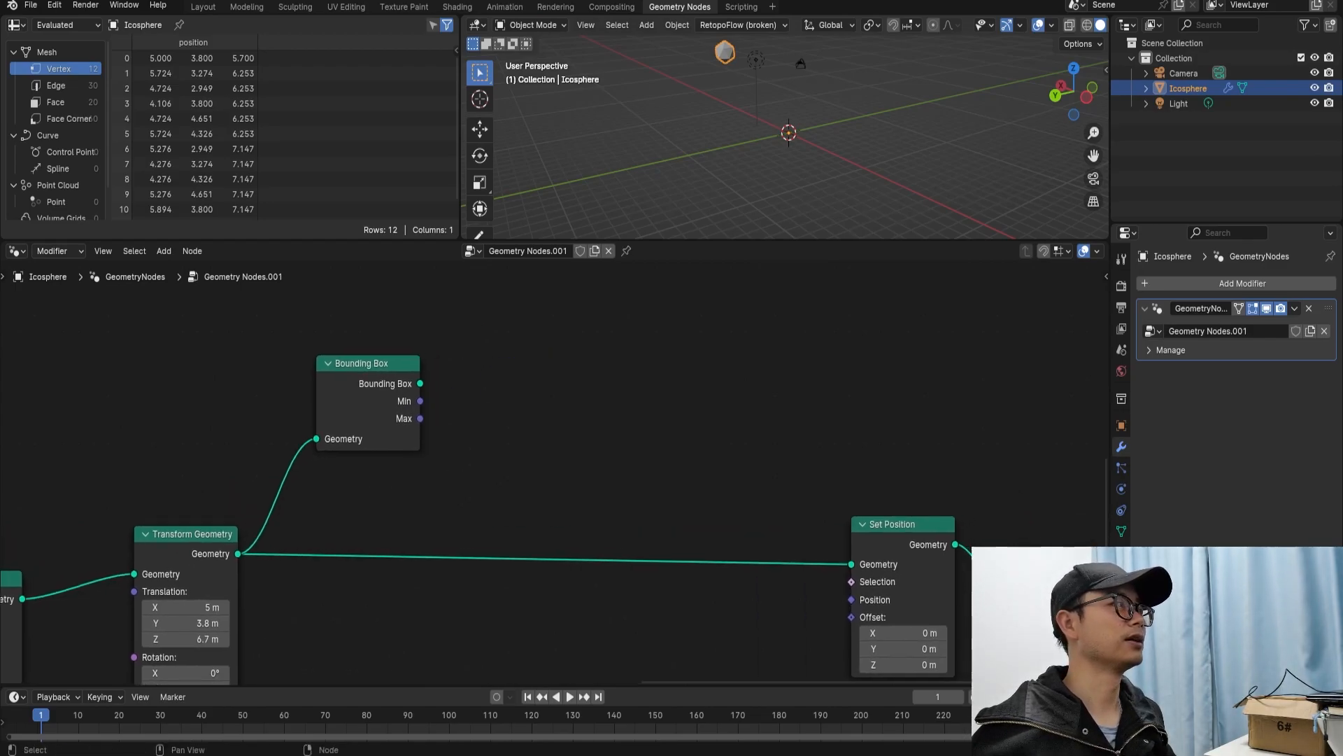
scroll(568, 486, "up", 1)
left_click_drag(409, 395, 498, 384)
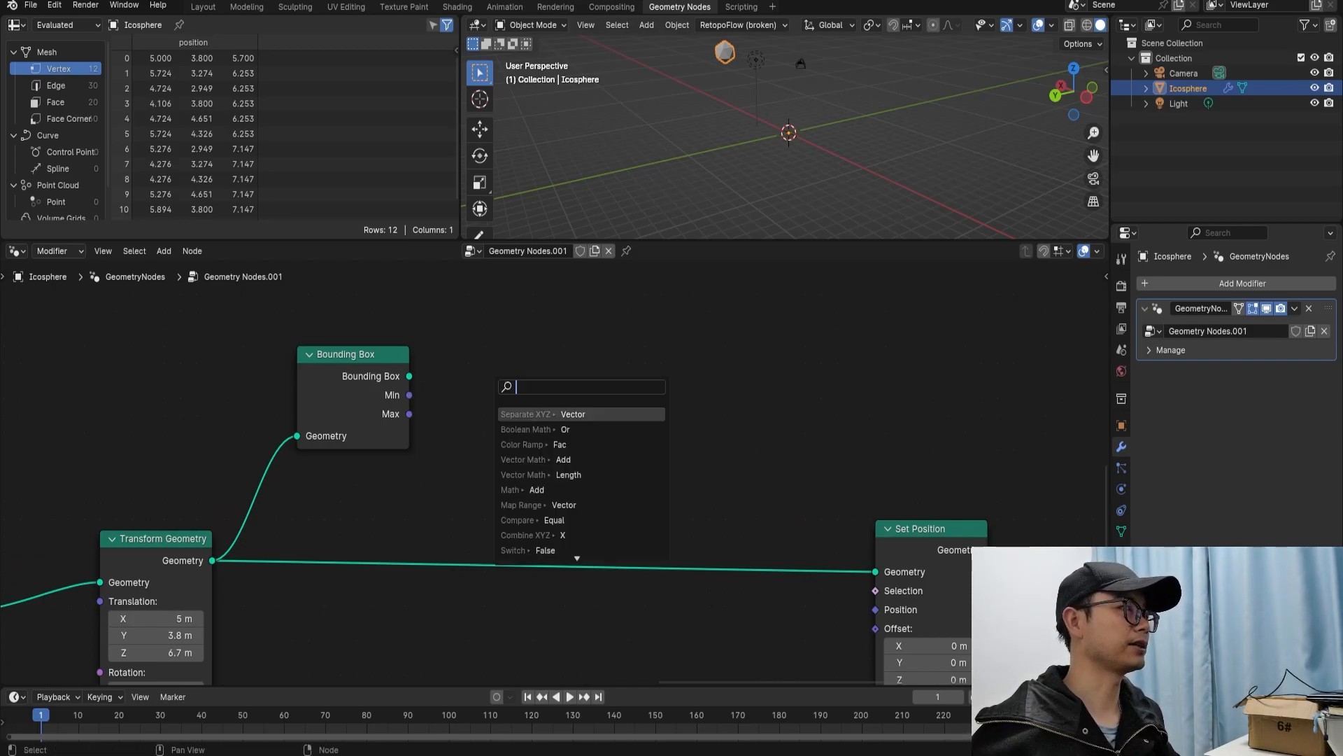
type("math")
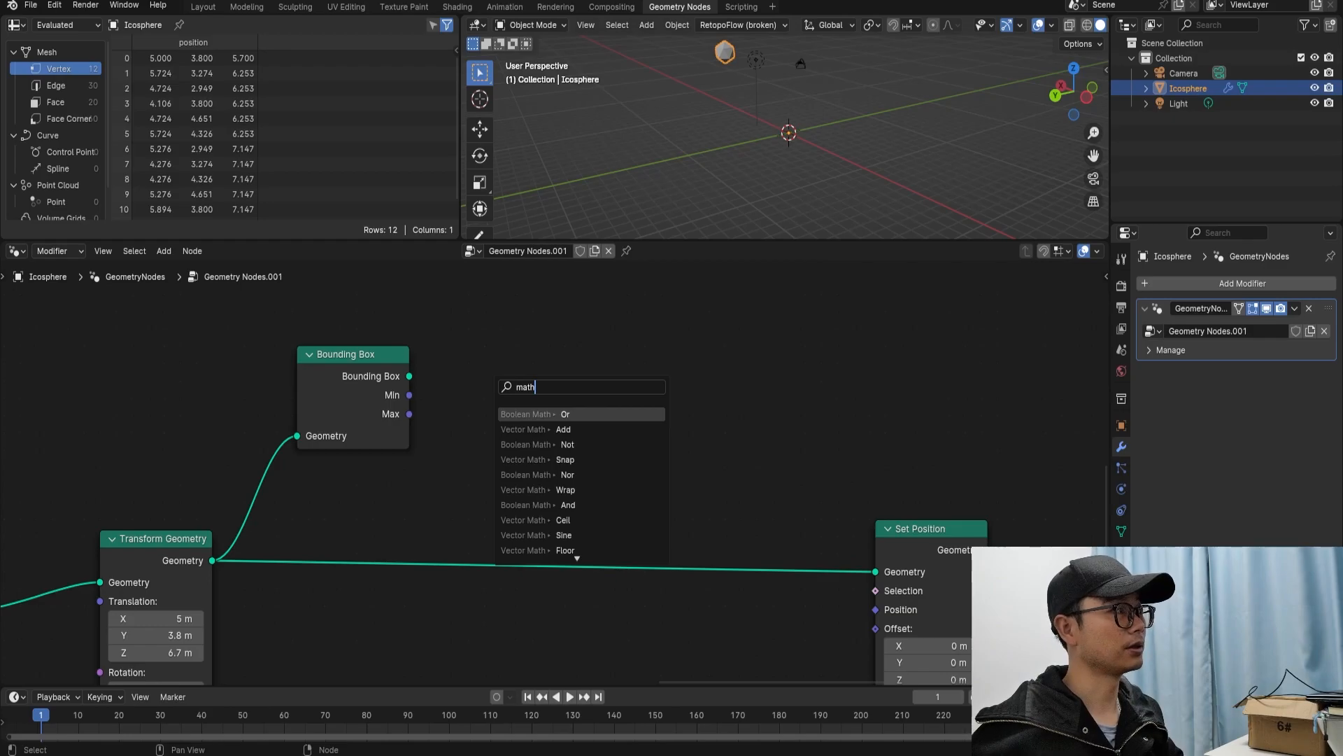
key("Down")
key("Return")
left_click(465, 332)
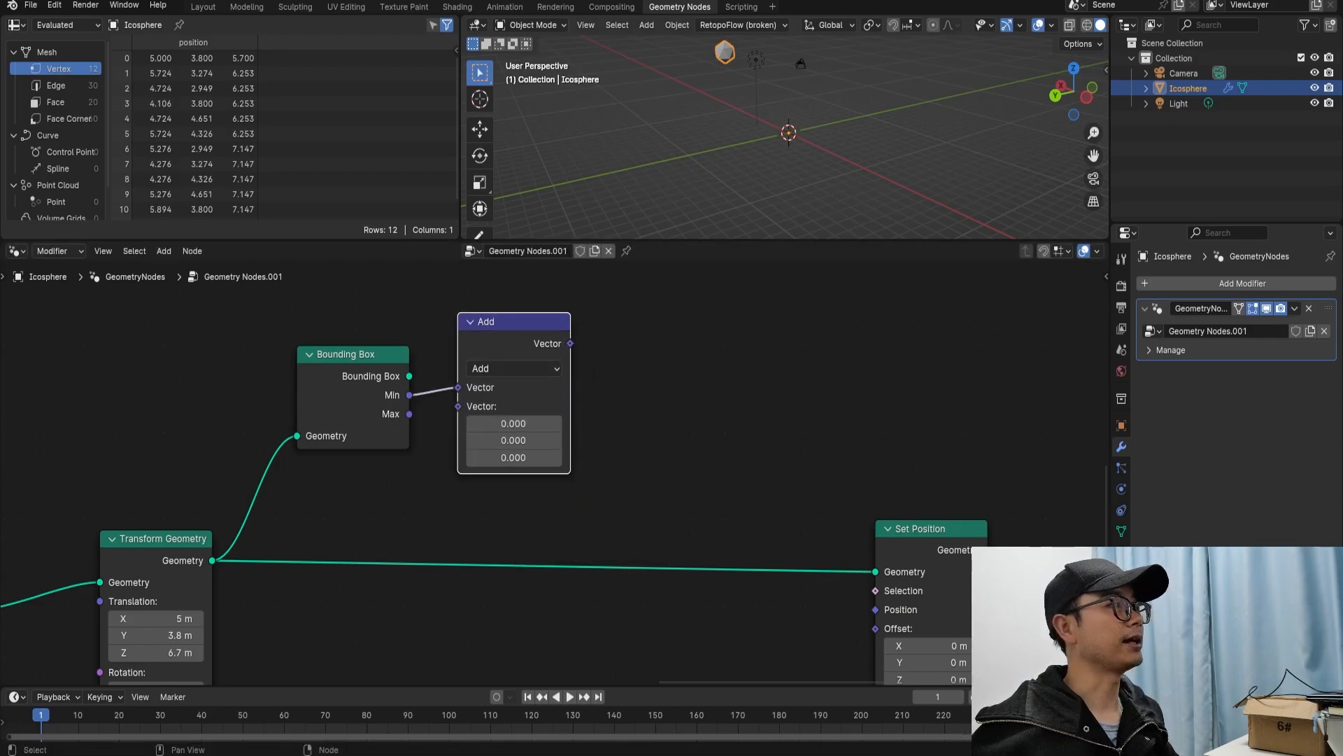
left_click_drag(410, 414, 458, 407)
left_click_drag(511, 332, 520, 345)
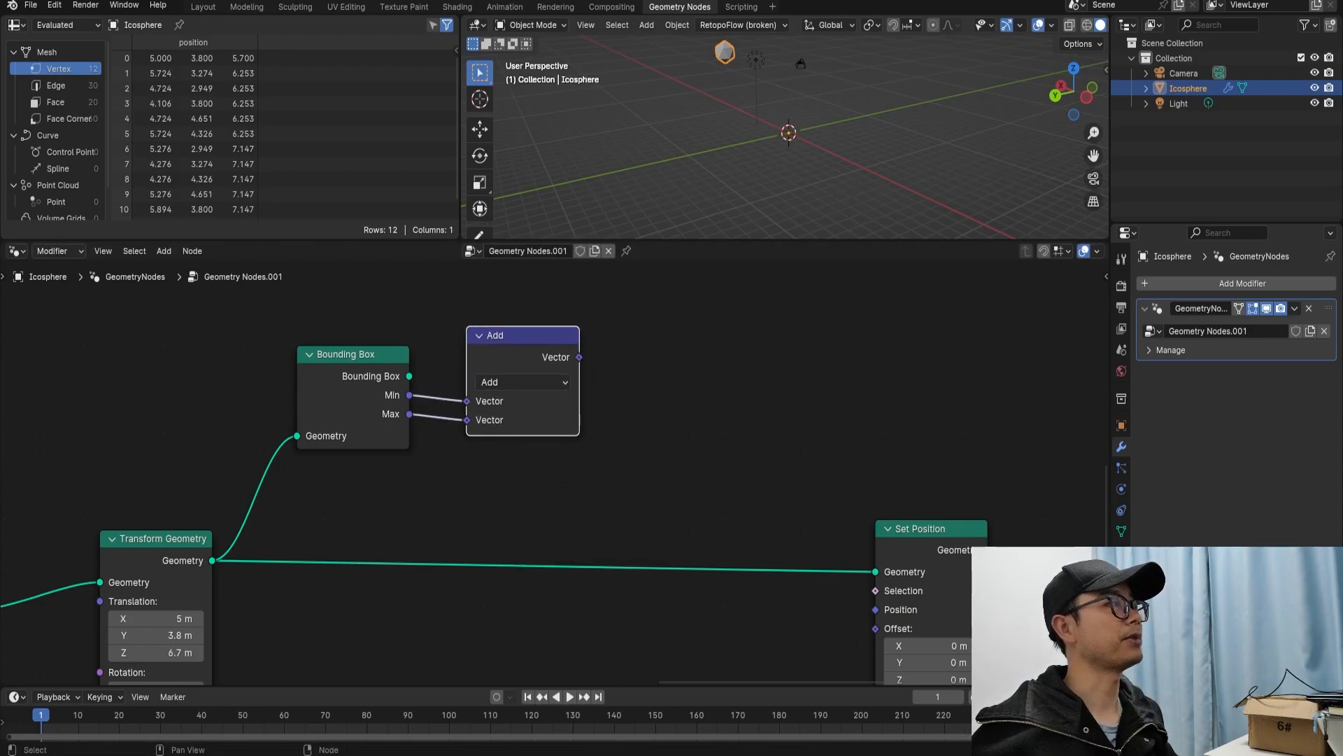
Duplicate the Add node as a Scale operation, feed it the Add result and set its scale to -0.5.
key("shift+d")
left_click(646, 320)
left_click(650, 356)
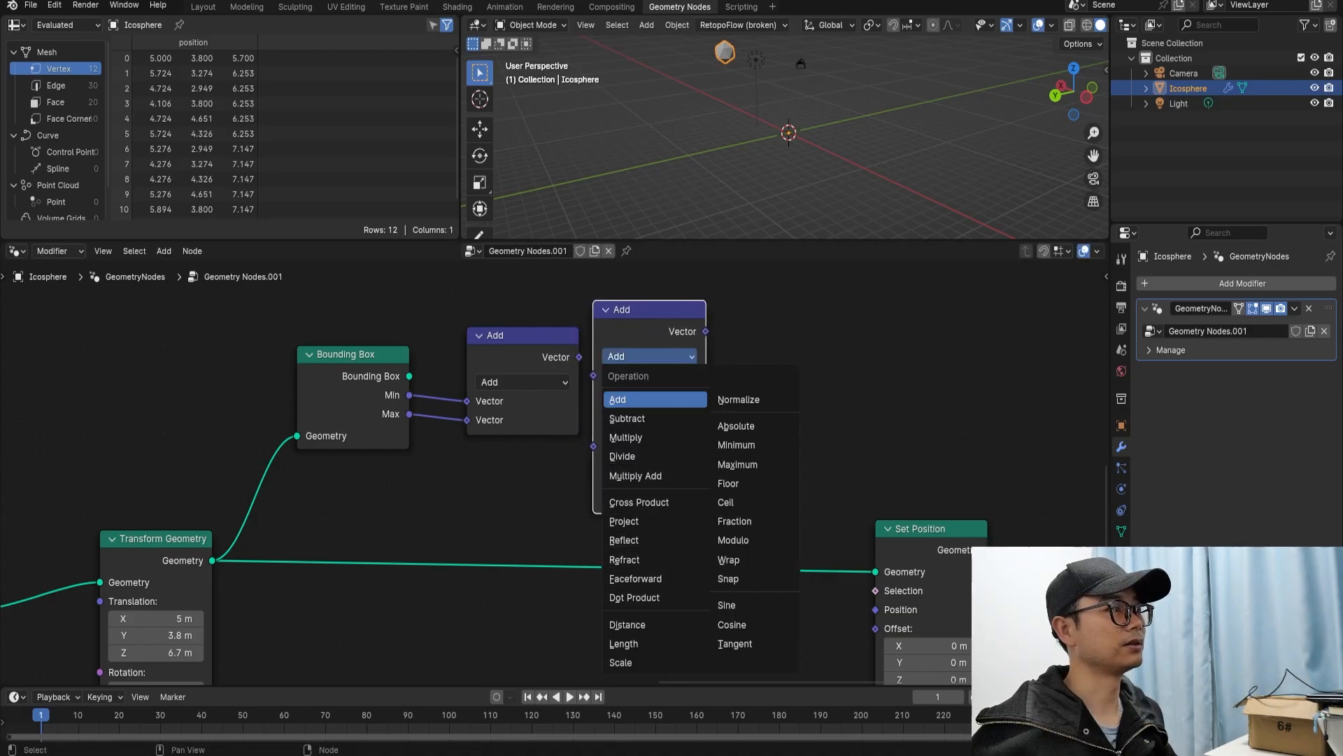
left_click(621, 662)
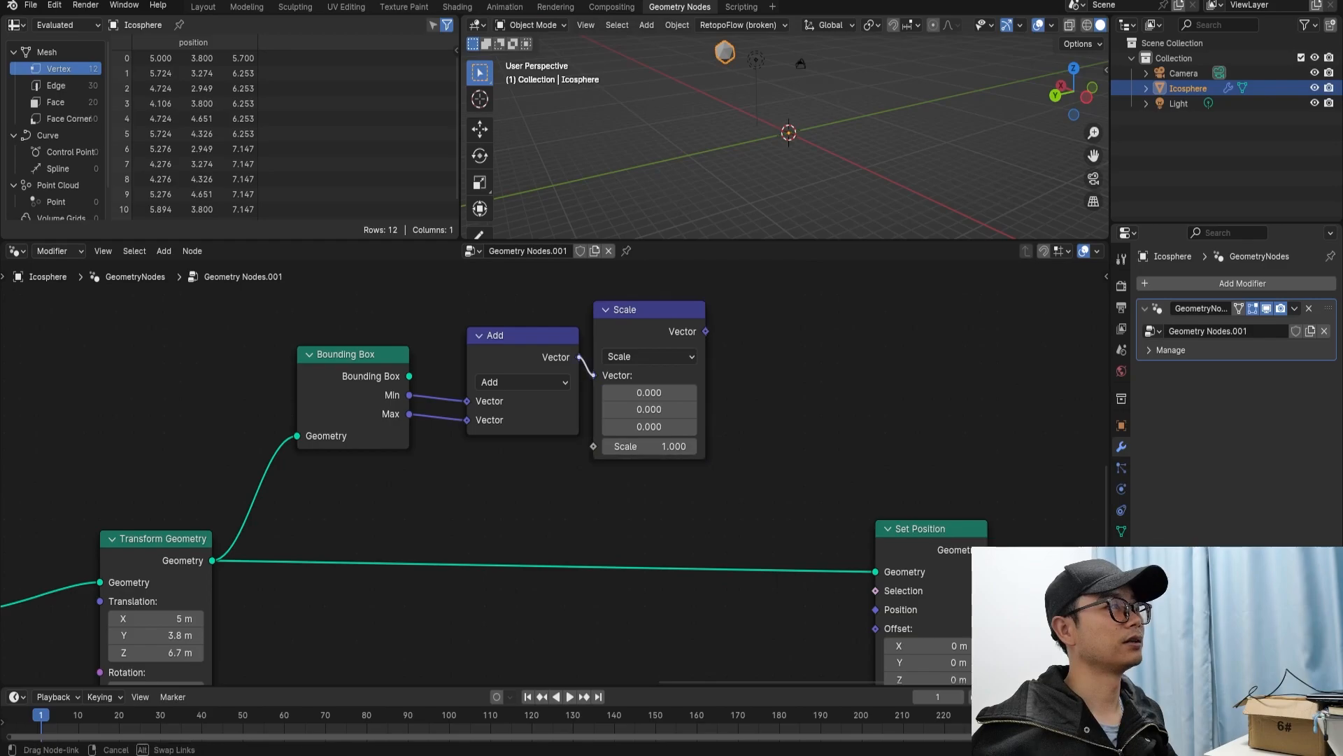
left_click_drag(579, 357, 594, 376)
left_click(649, 394)
type("-.5")
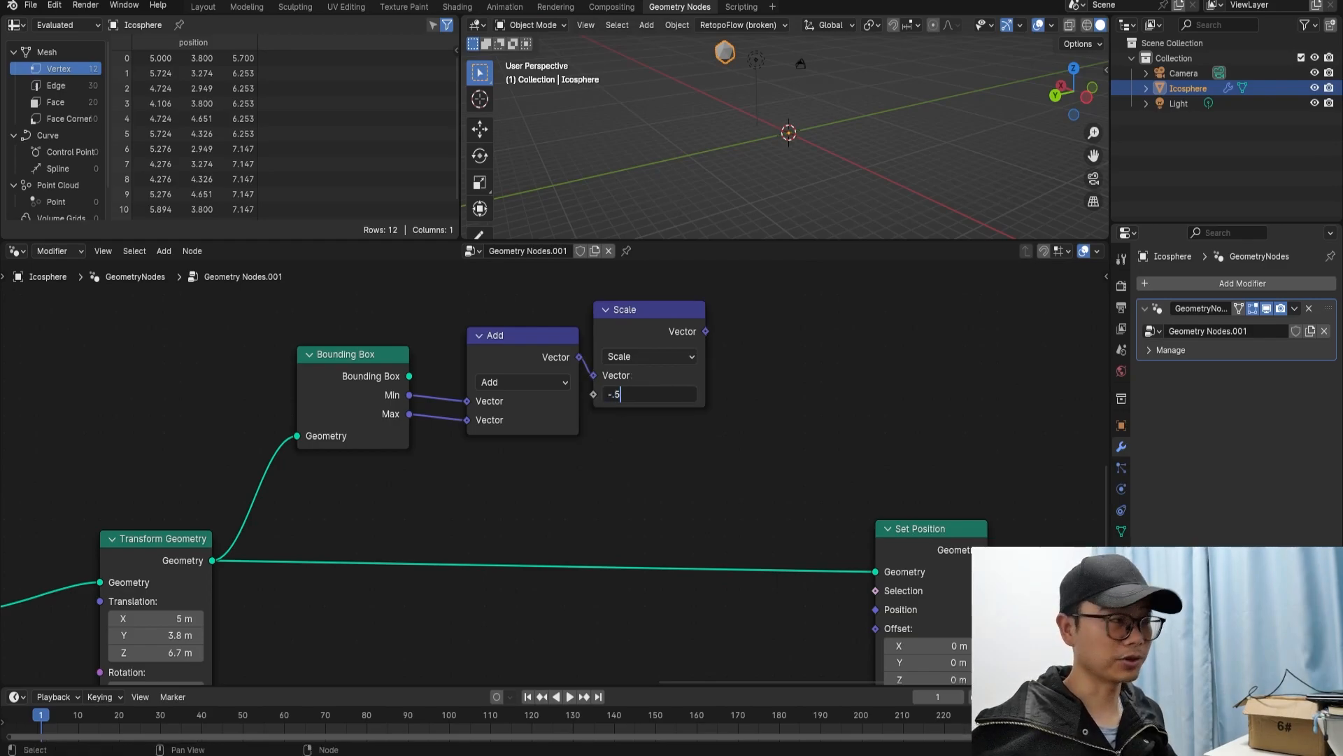
key("Return")
Tidy the placement of the Add and Scale nodes beside the Bounding Box node.
left_click_drag(645, 312, 657, 329)
scroll(651, 331, "up", 1)
middle_click_drag(743, 161, 766, 139)
scroll(768, 143, "up", 1)
scroll(768, 144, "down", 1)
left_click_drag(522, 324, 508, 323)
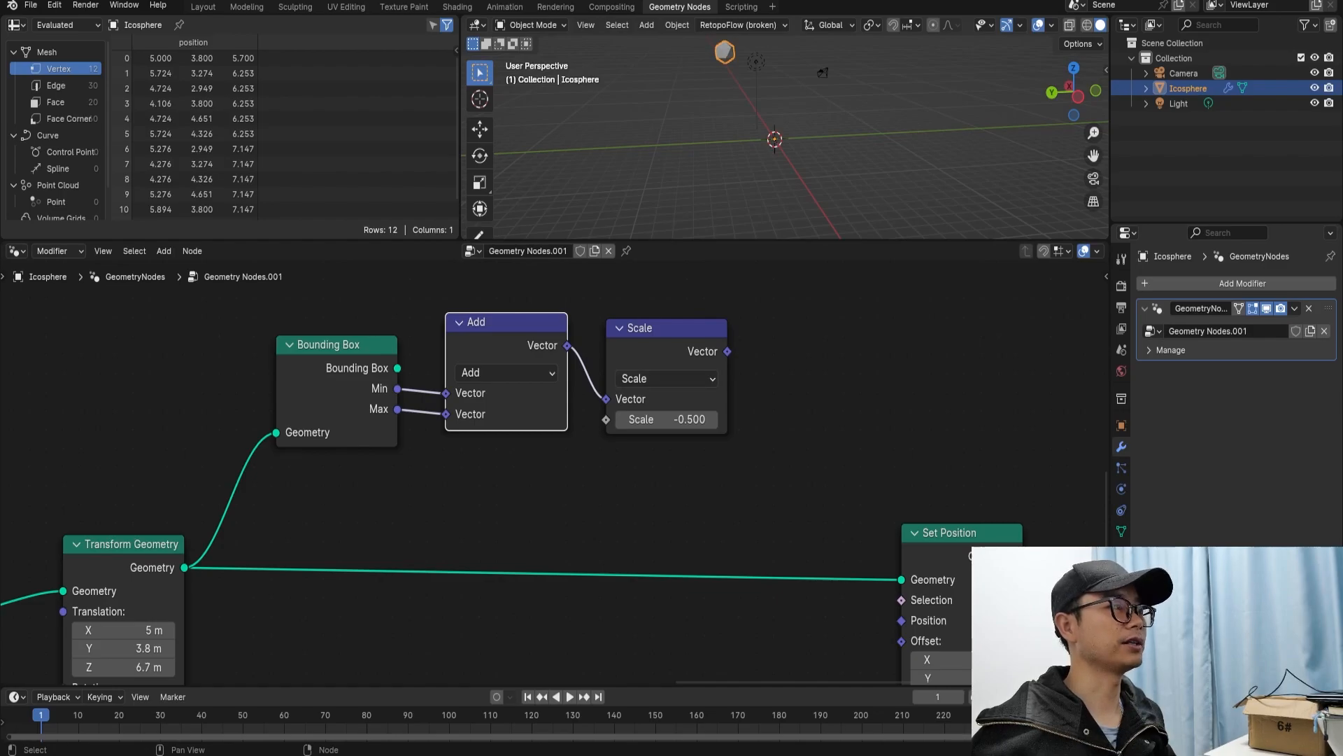
middle_click_drag(766, 139, 793, 119)
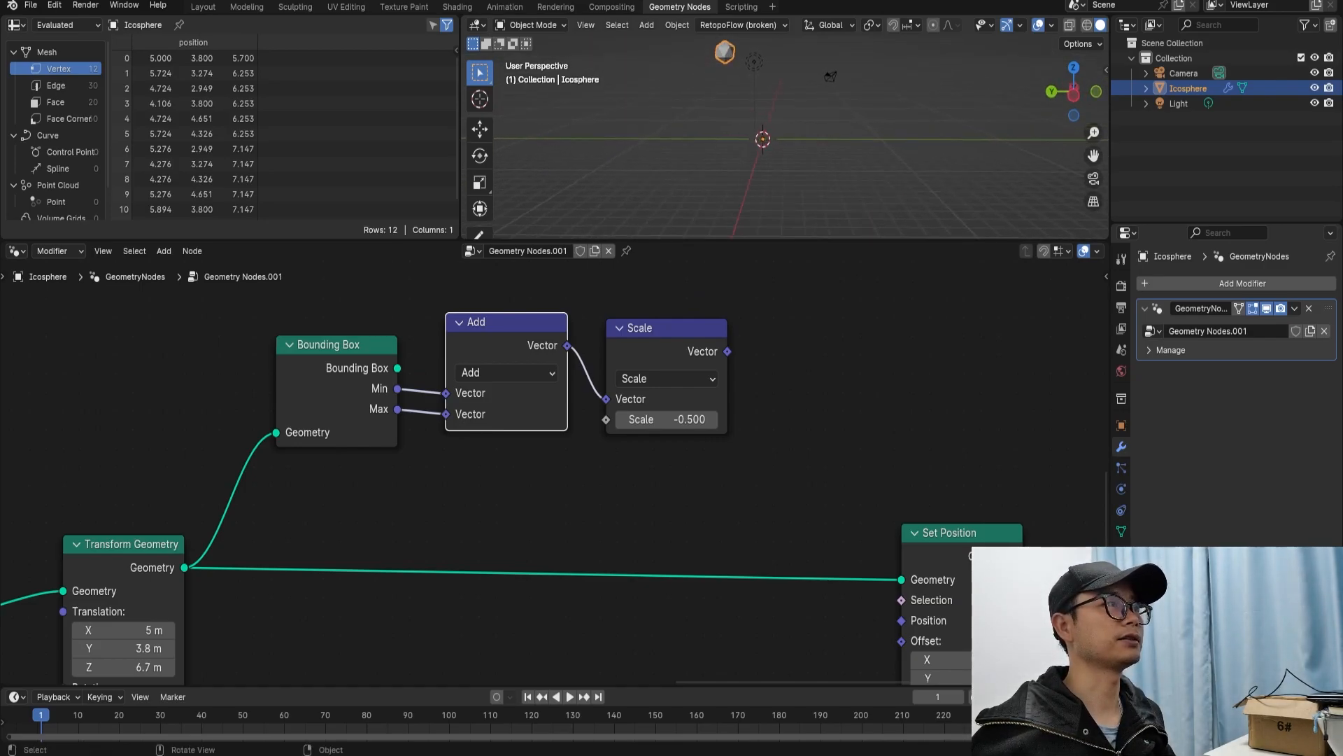
middle_click_drag(774, 102, 774, 126, "shift")
scroll(774, 126, "up", 2)
left_click_drag(668, 328, 665, 319)
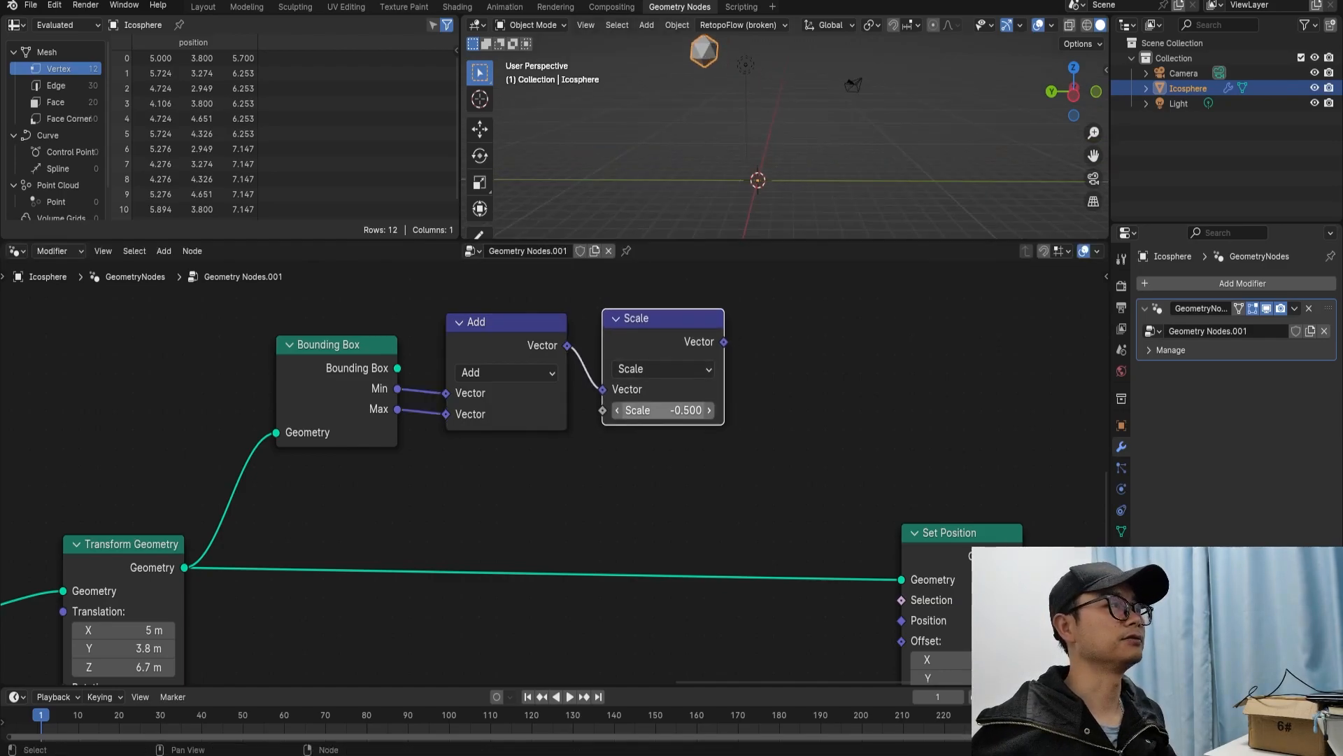
Connect the Scale vector output to the Offset of the second Set Position and inspect the icosphere's placement.
middle_click_drag(774, 133, 804, 133)
scroll(791, 133, "up", 1)
scroll(791, 133, "down", 2)
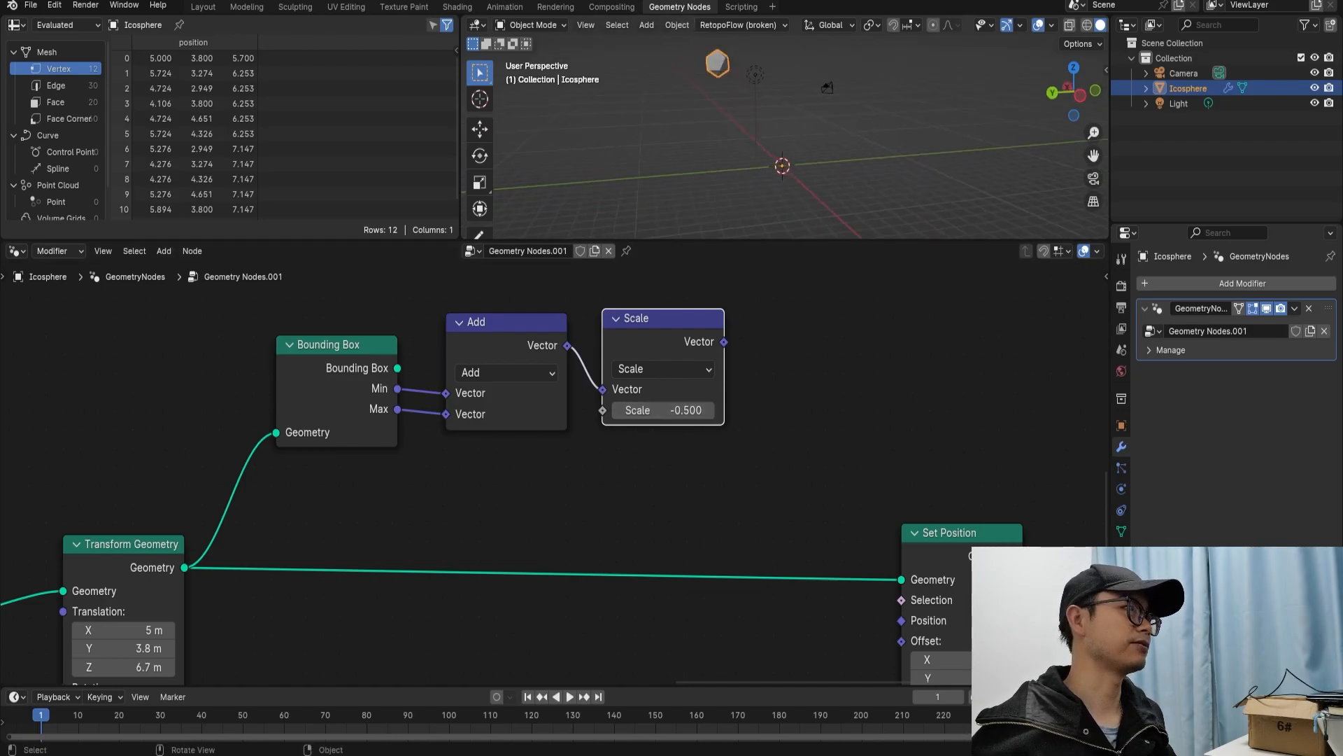
scroll(591, 462, "down", 2)
middle_click_drag(590, 462, 467, 405)
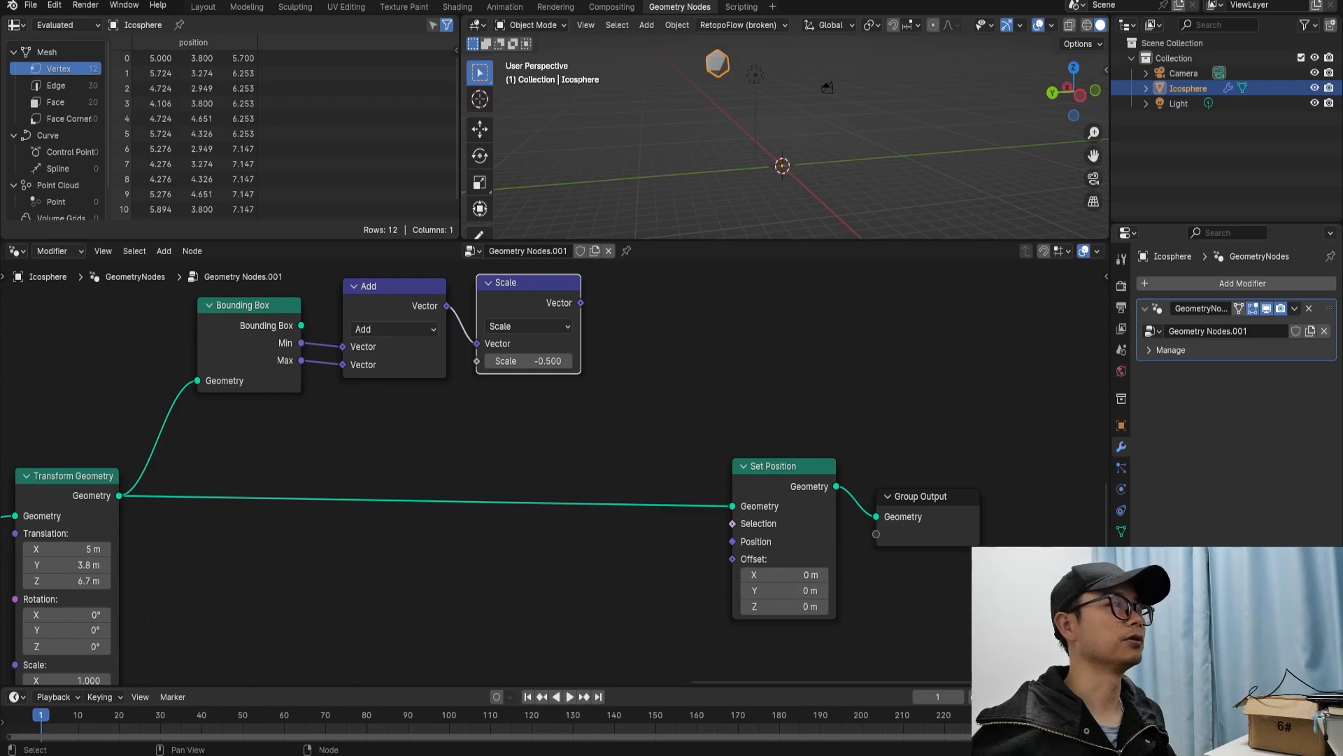
left_click_drag(581, 302, 732, 559)
middle_click_drag(784, 161, 805, 116)
scroll(807, 160, "up", 2)
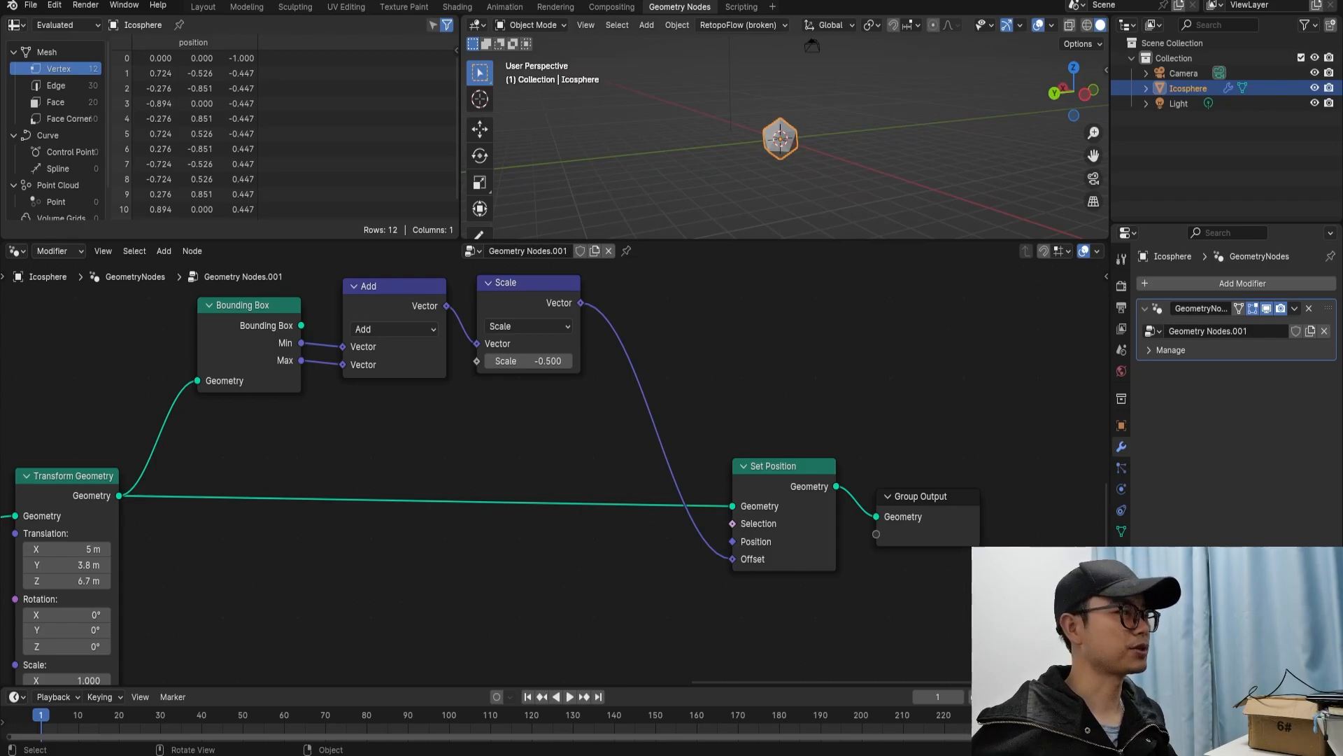
Select the Bounding Box, Add and Scale nodes together and view the icosphere up close.
scroll(616, 462, "down", 1)
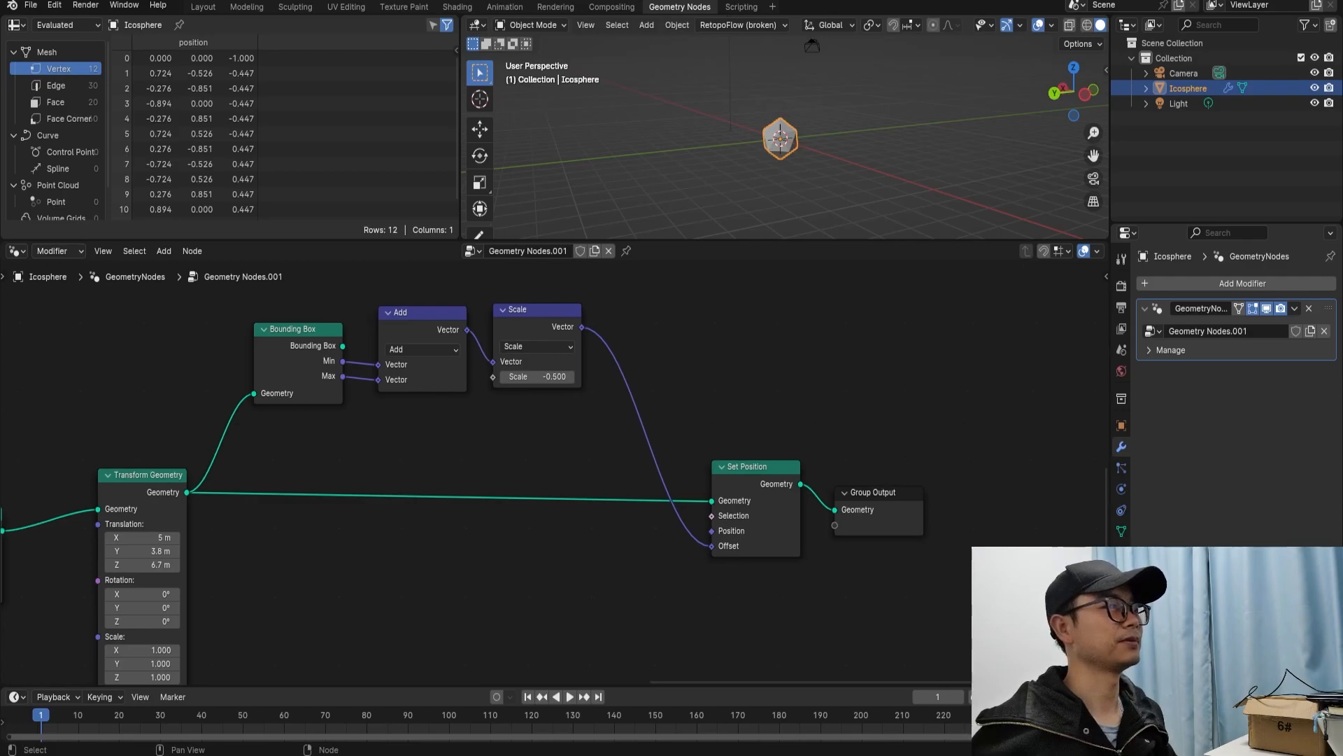
middle_click_drag(581, 434, 626, 438)
left_click_drag(631, 408, 336, 305)
scroll(785, 139, "up", 4)
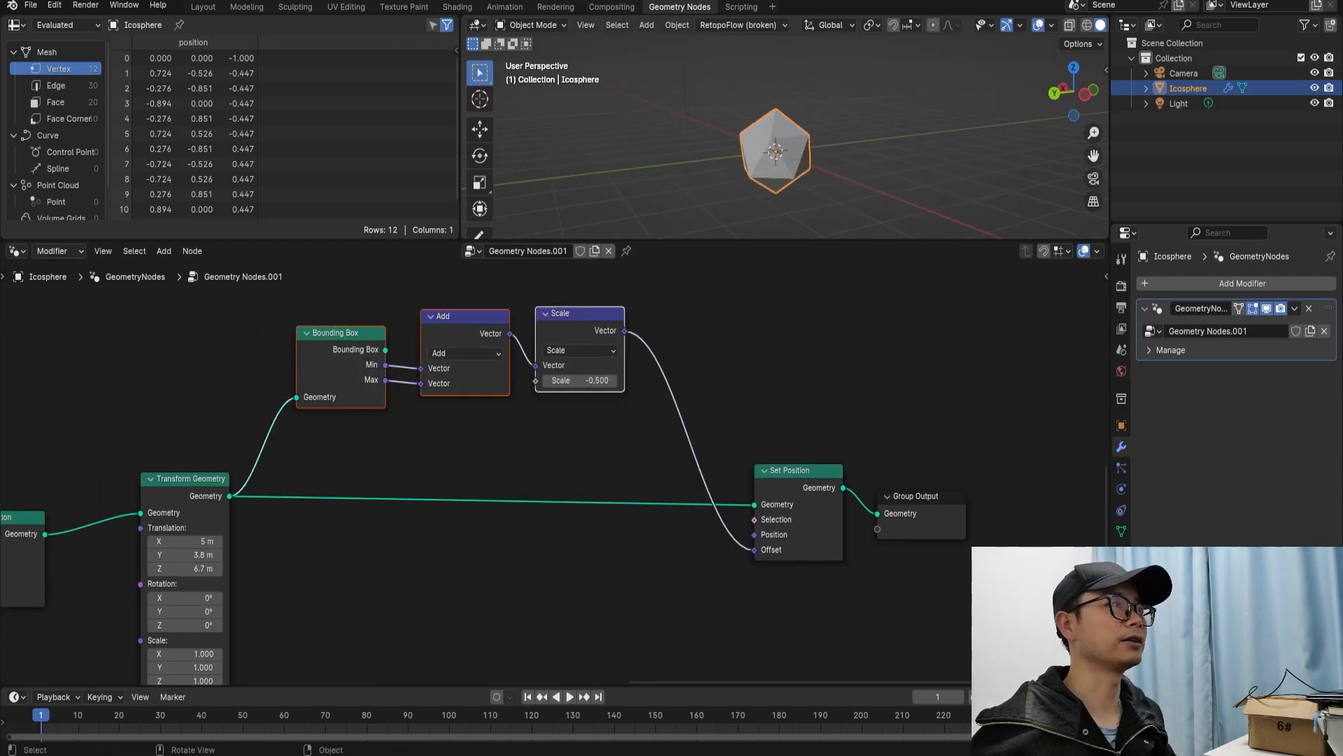
scroll(784, 140, "up", 1)
middle_click_drag(785, 140, 815, 140)
scroll(553, 469, "up", 1)
Test the centring by raising the Transform Geometry translation to about X 17.6 m, Y 31.4 m, Z 8.9 m, and select that node.
middle_click_drag(265, 508, 527, 477)
scroll(490, 490, "up", 3)
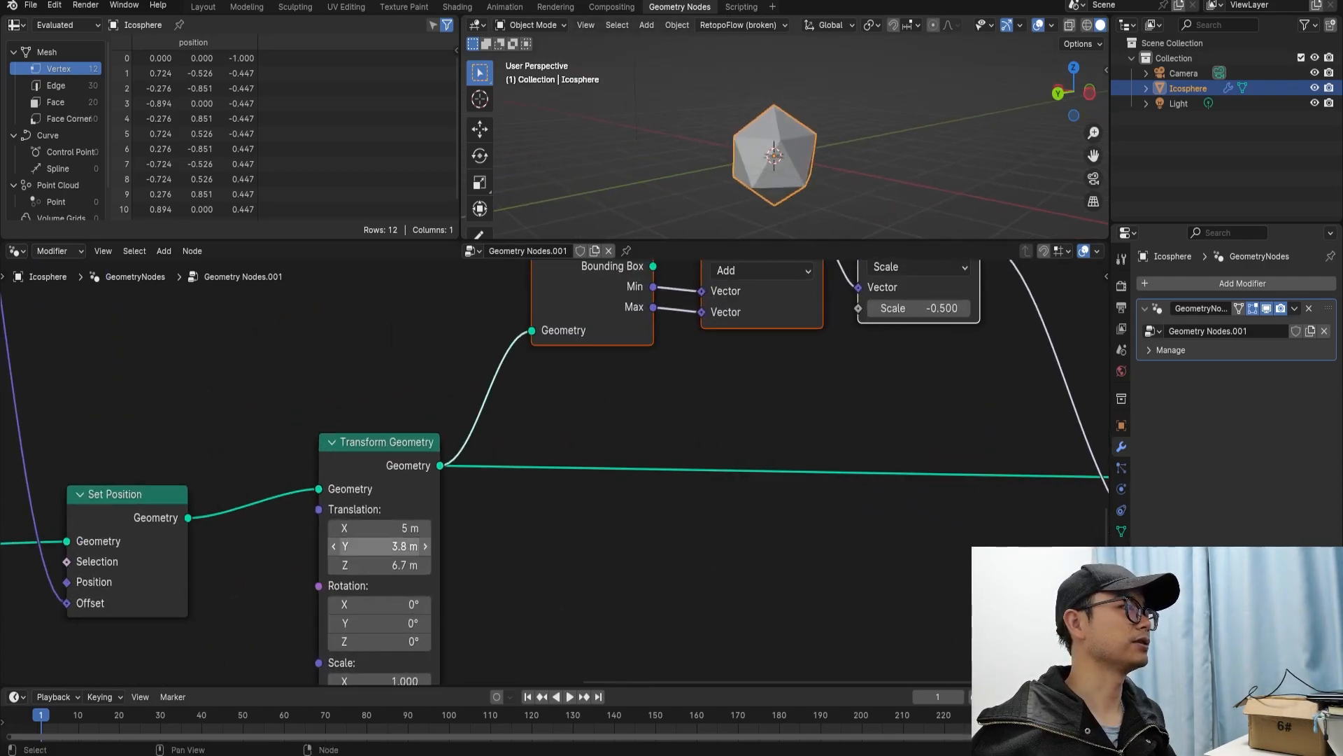
left_click_drag(380, 528, 392, 565)
middle_click_drag(630, 199, 640, 200)
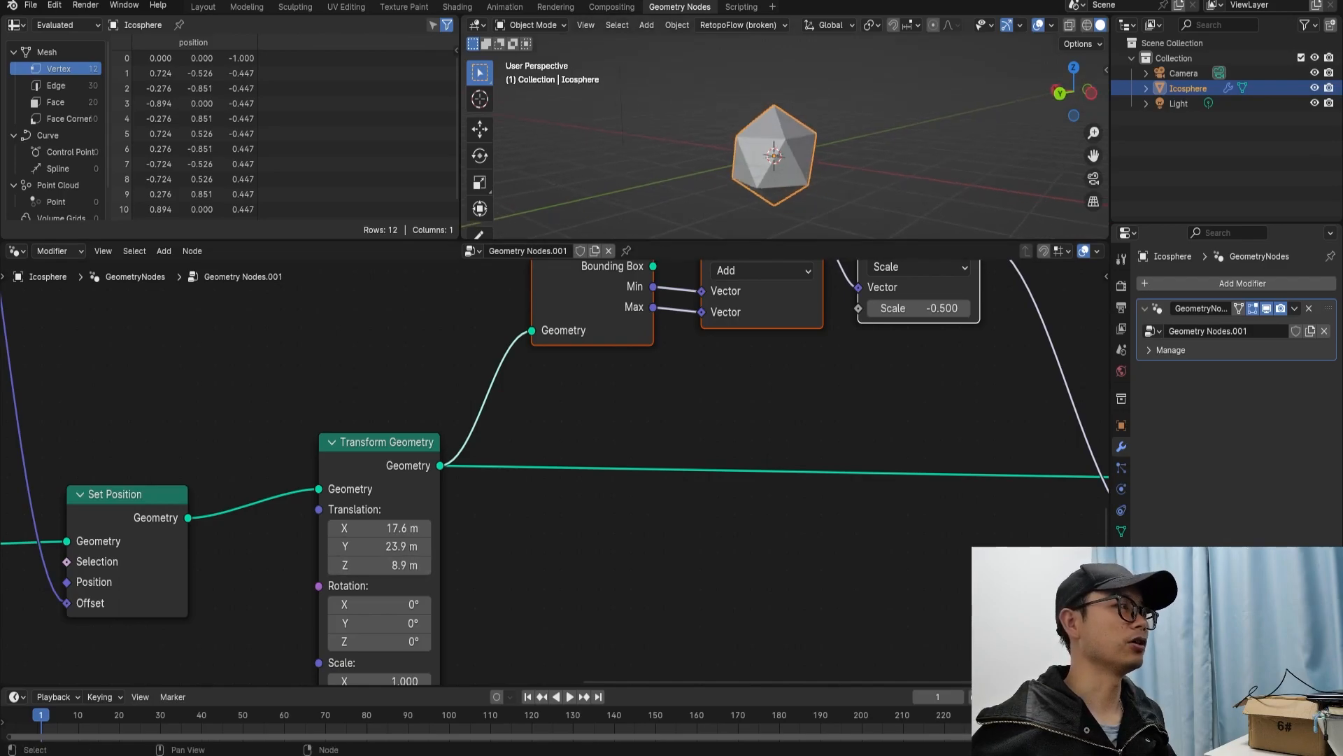
left_click_drag(380, 546, 417, 546)
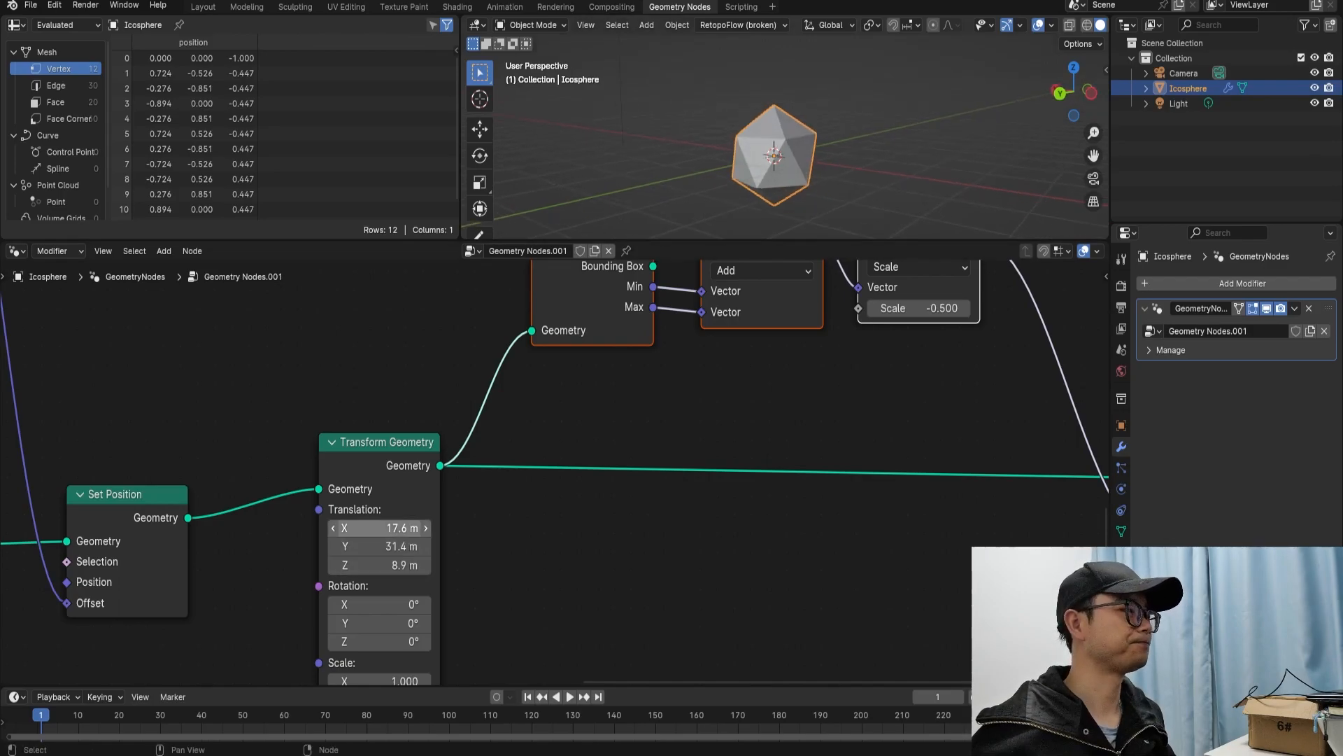
scroll(505, 468, "down", 4)
left_click(448, 458)
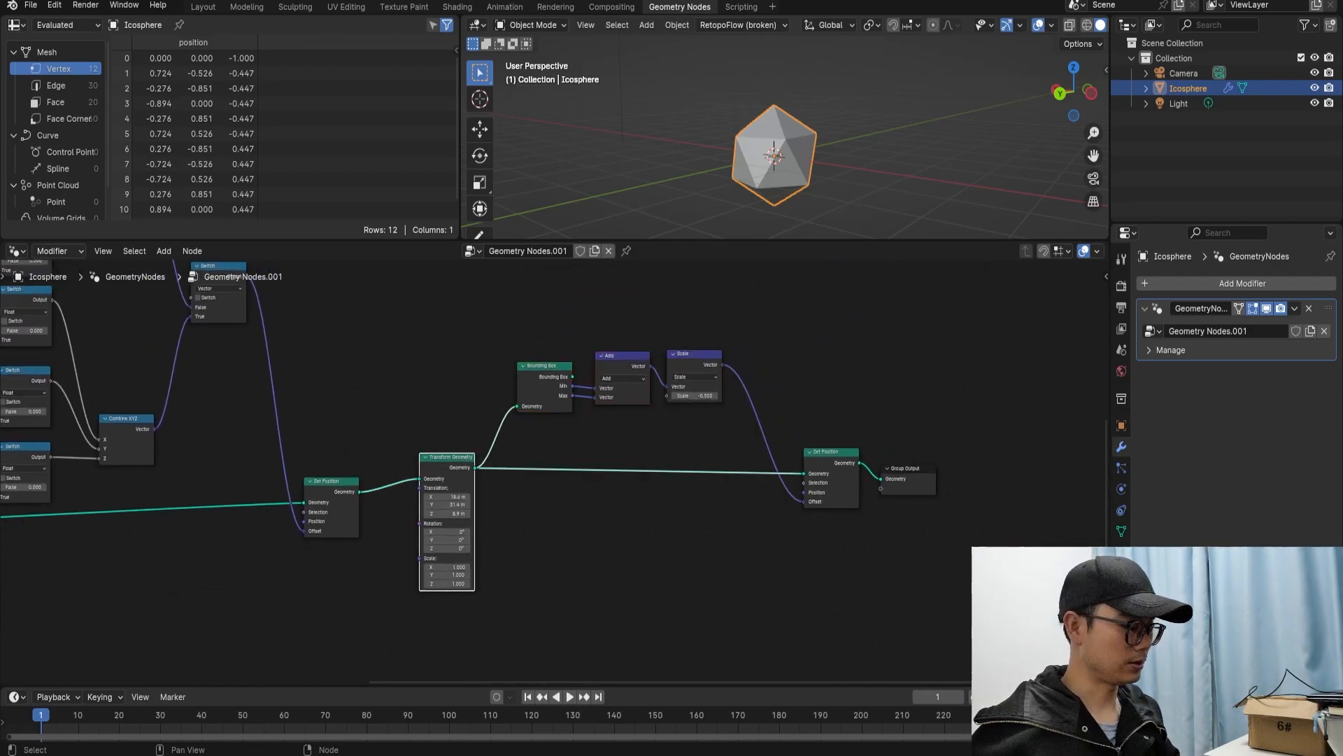
Delete the Transform Geometry test node while keeping the geometry link from the first Set Position intact.
key("ctrl+x")
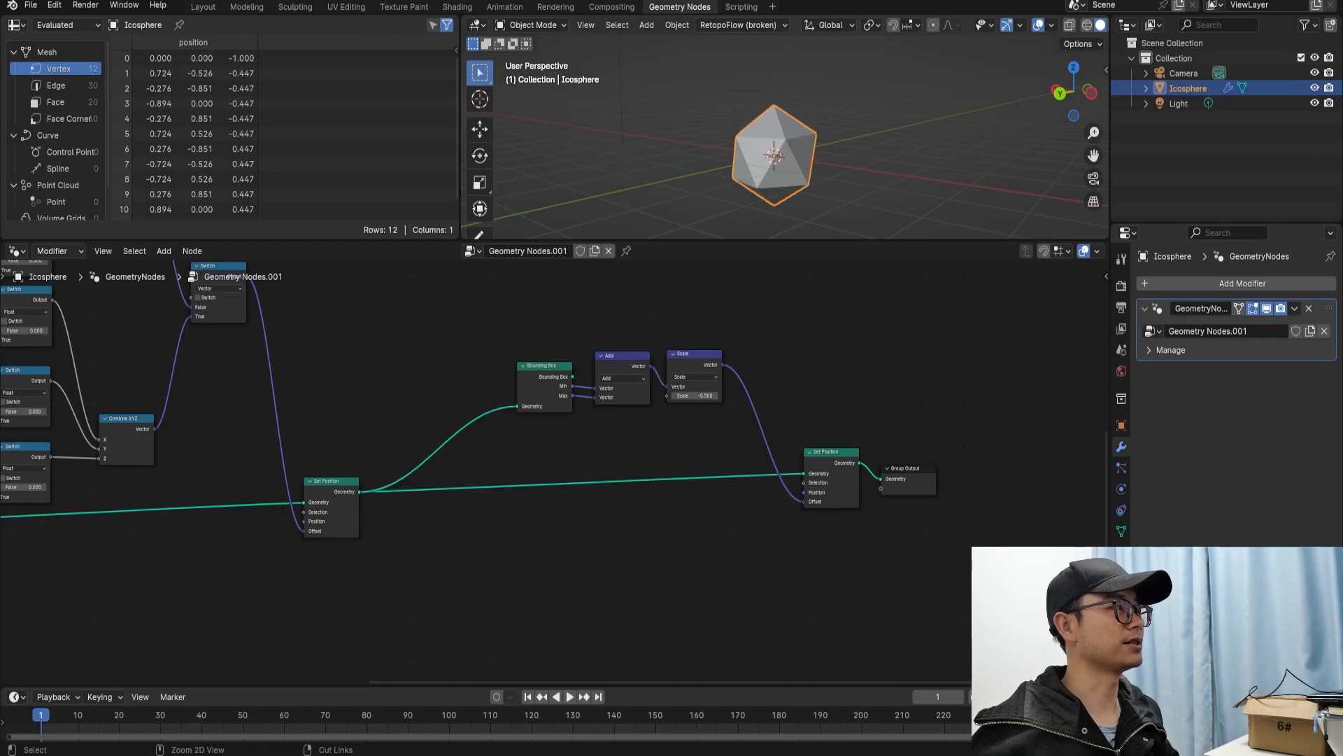
scroll(552, 468, "down", 2)
middle_click_drag(552, 469, 864, 498)
scroll(786, 128, "down", 3)
scroll(785, 129, "down", 2)
scroll(554, 470, "down", 4)
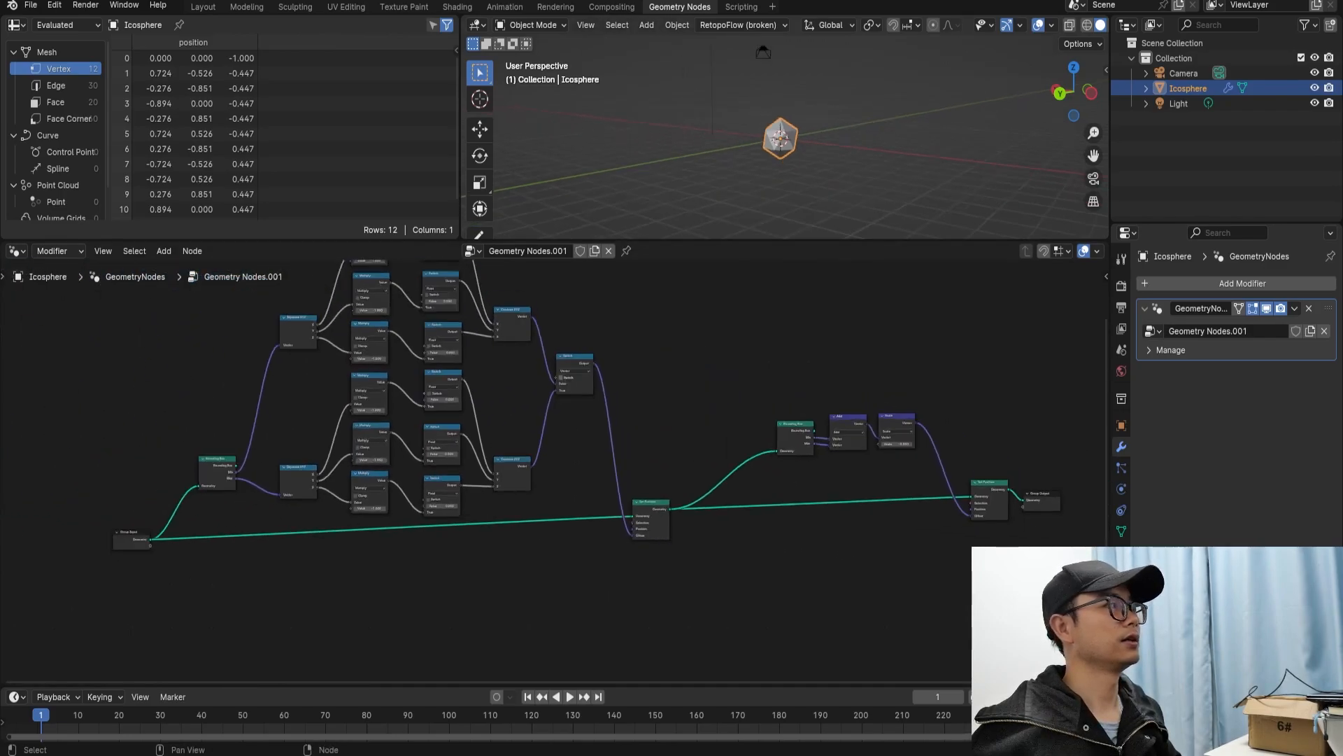
Move the Group Input node away from the first Bounding Box, and place duplicates beside the upper Separate XYZ and above the vector Switch.
middle_click_drag(555, 470, 629, 521)
scroll(630, 521, "up", 4)
scroll(616, 485, "down", 3)
middle_click_drag(712, 478, 784, 465)
left_click_drag(313, 582, 225, 564)
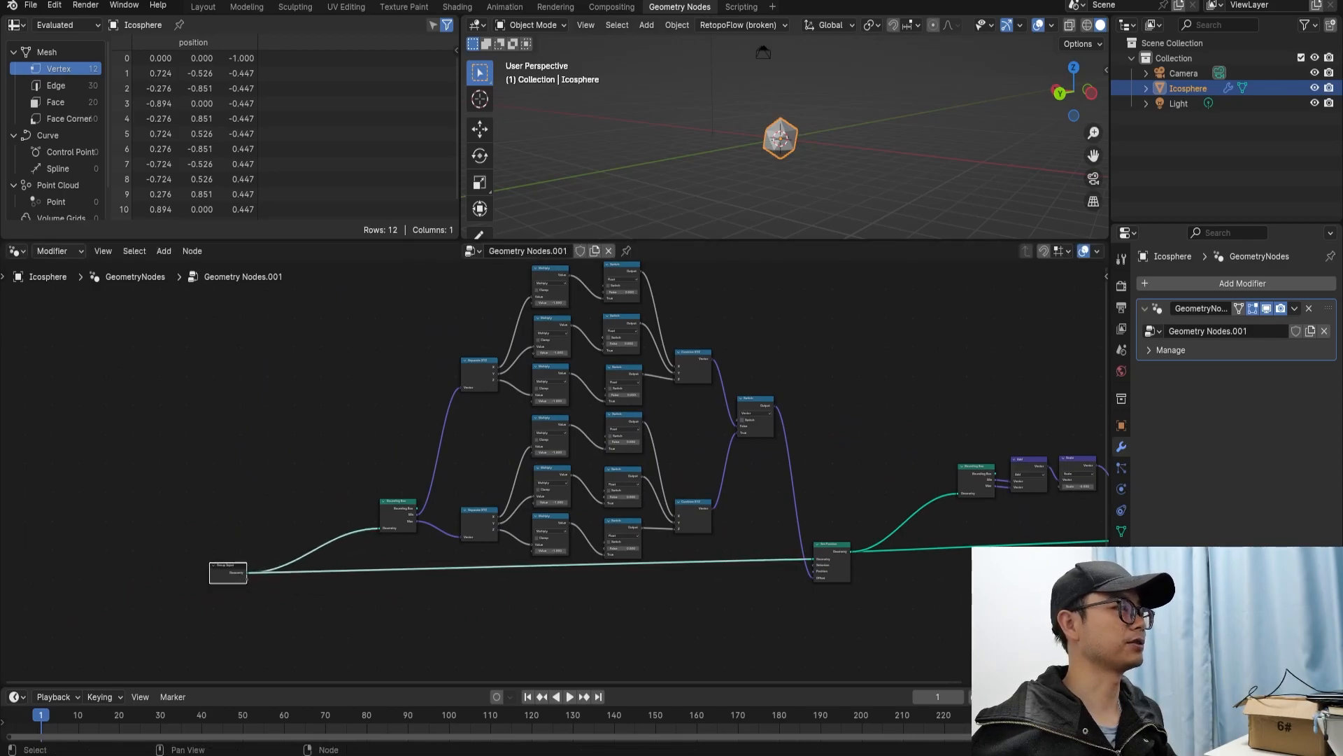
scroll(549, 476, "up", 1)
key("shift")
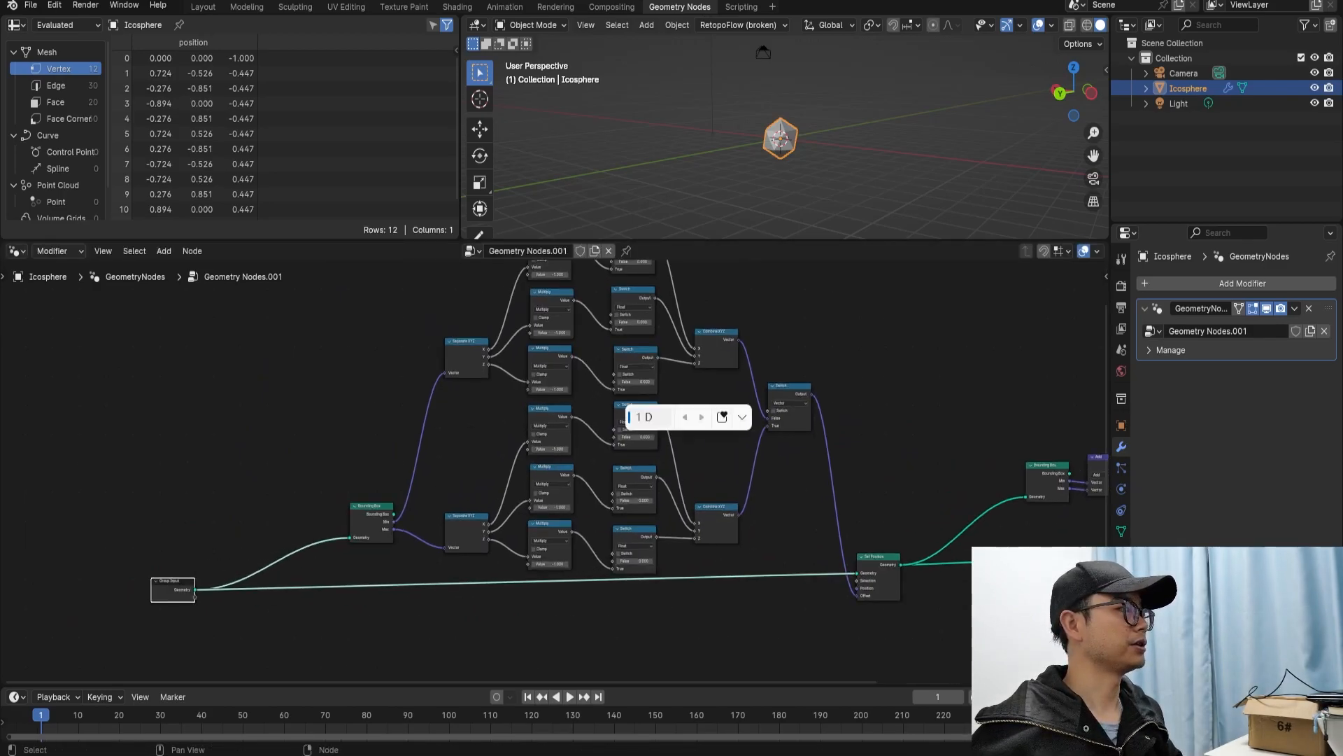
key("shift+d")
left_click(401, 347)
middle_click_drag(400, 347, 375, 394)
key("shift+d")
left_click(754, 378)
Expose the vector Switch's Switch socket through the nearby Group Input and rename the new input "if negativ".
scroll(846, 420, "up", 4)
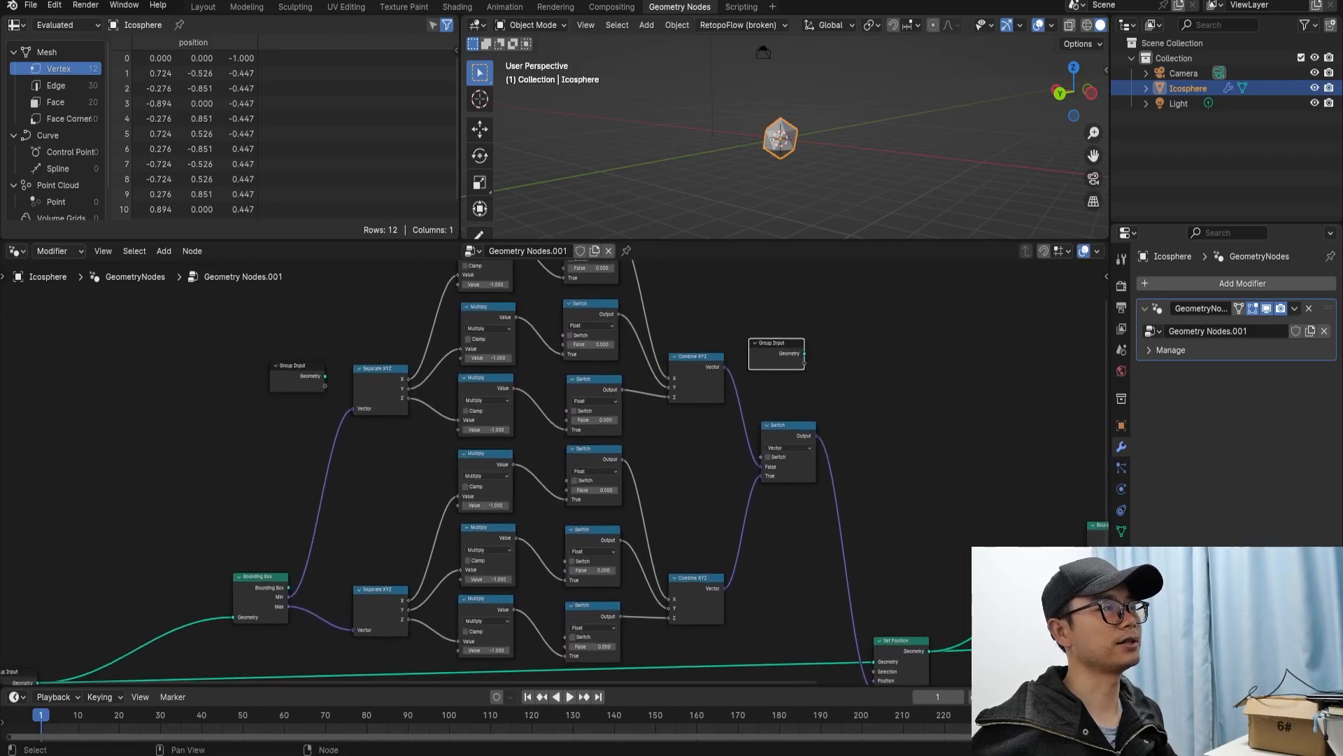
scroll(560, 471, "up", 1)
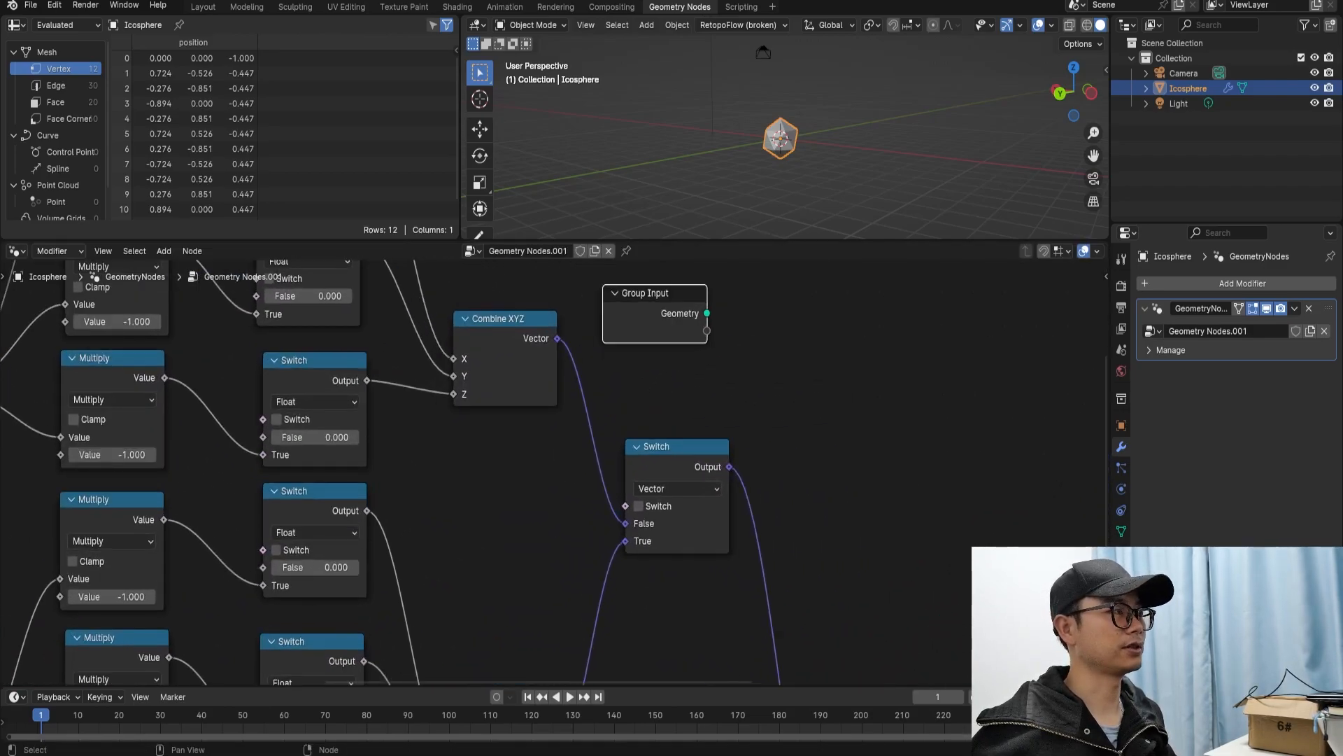
left_click_drag(620, 503, 638, 336)
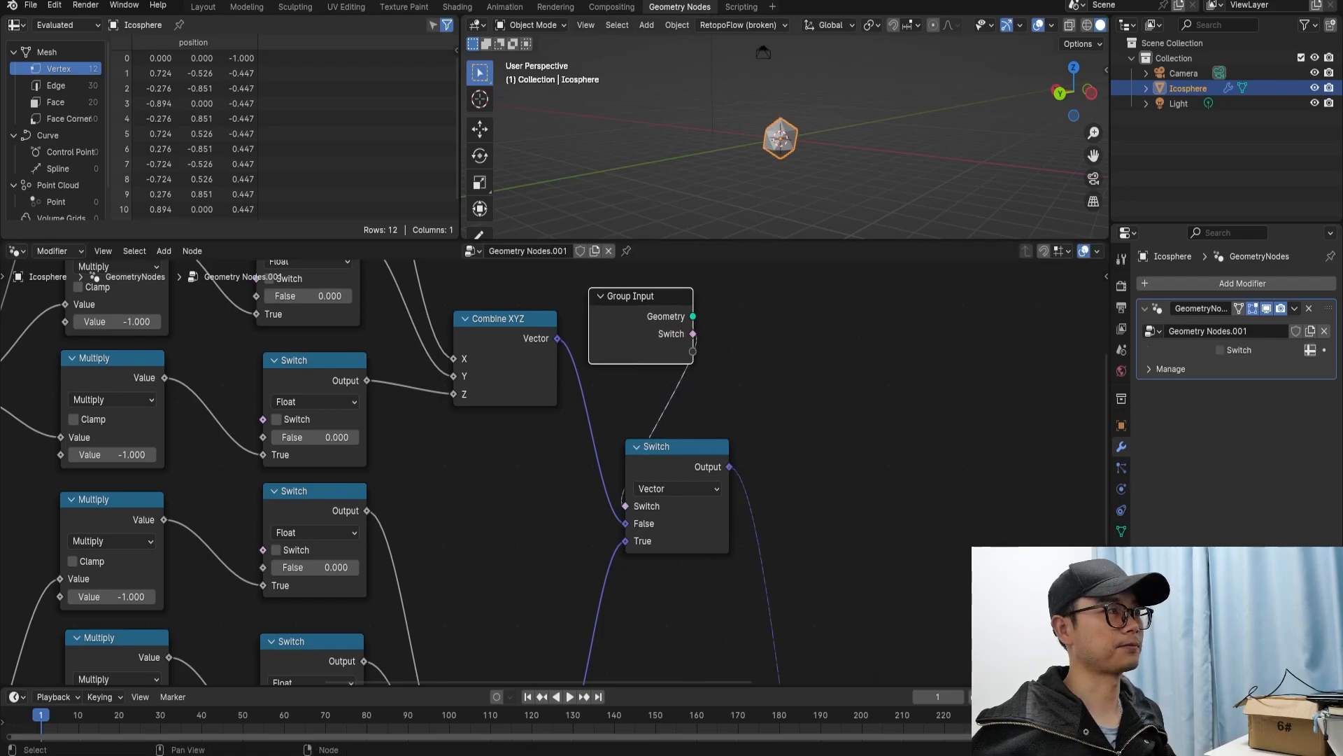
key("n")
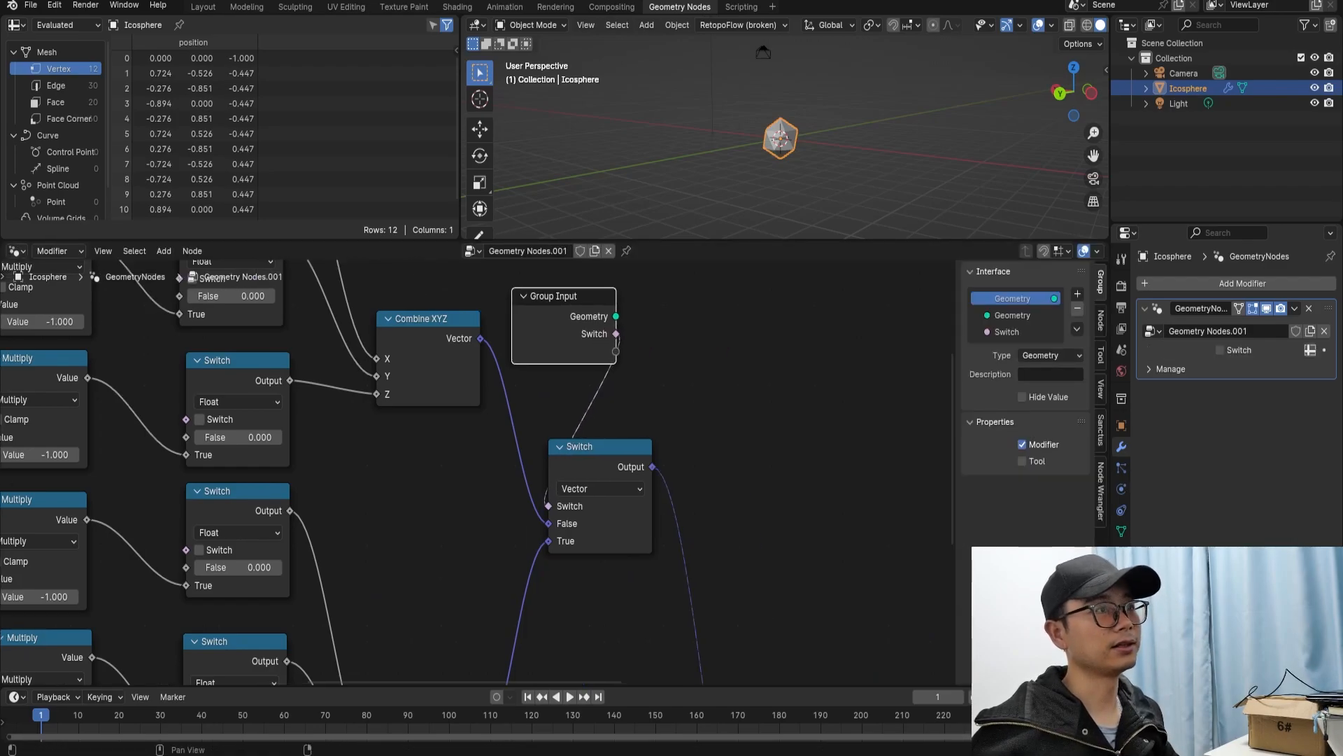
left_click(1015, 332)
double_click(1015, 332)
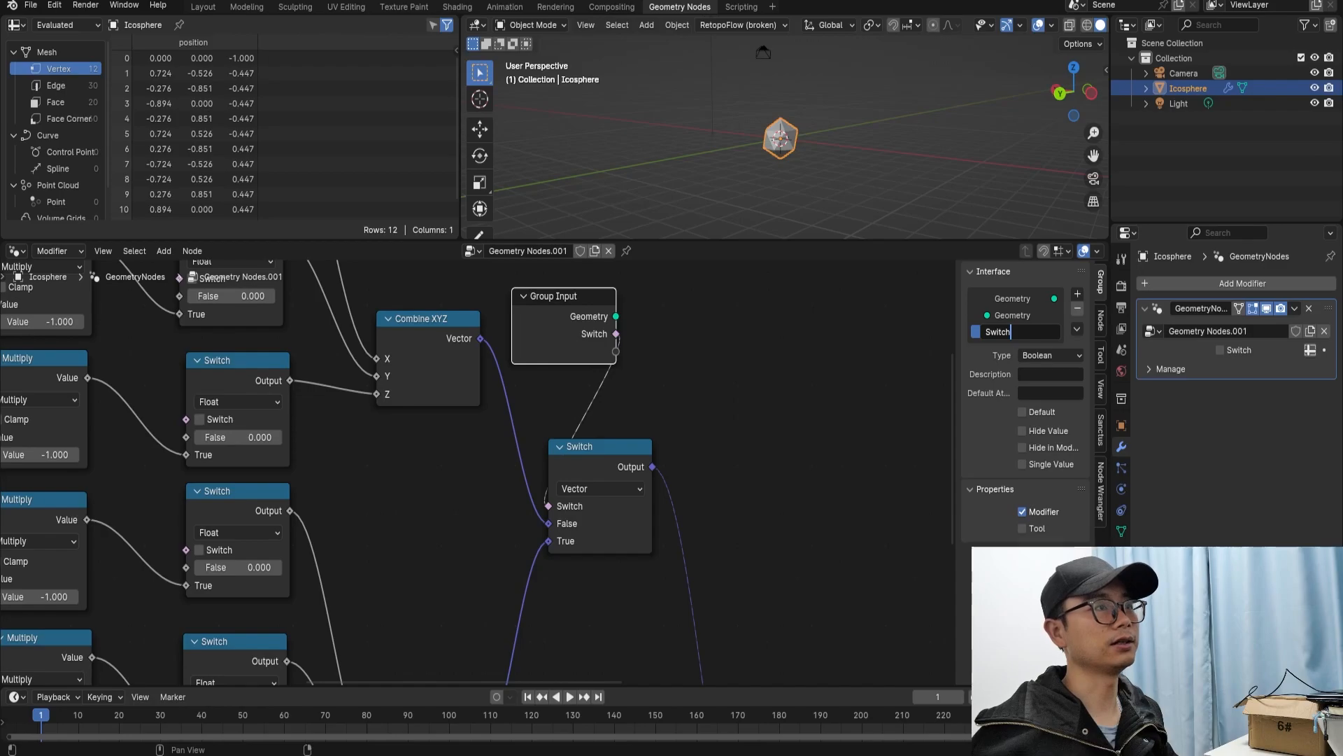
key("BackSpace")
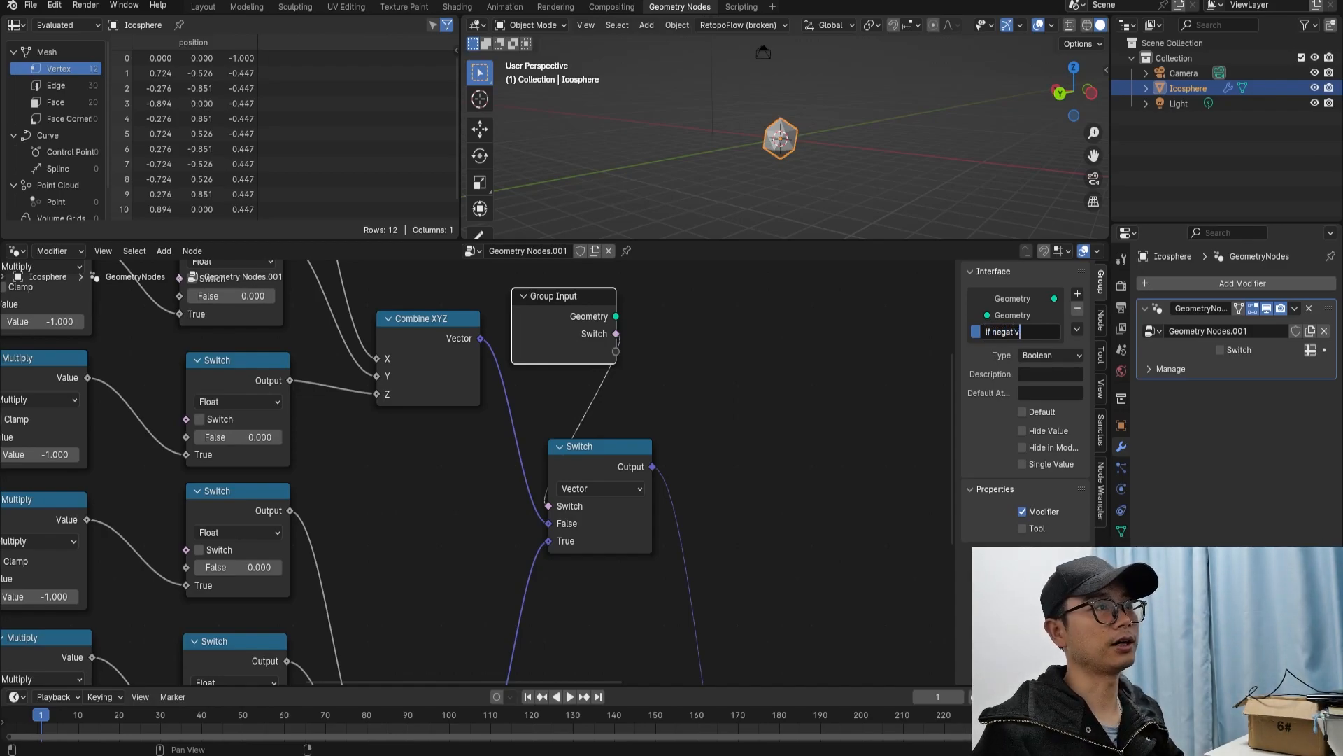
key("Return")
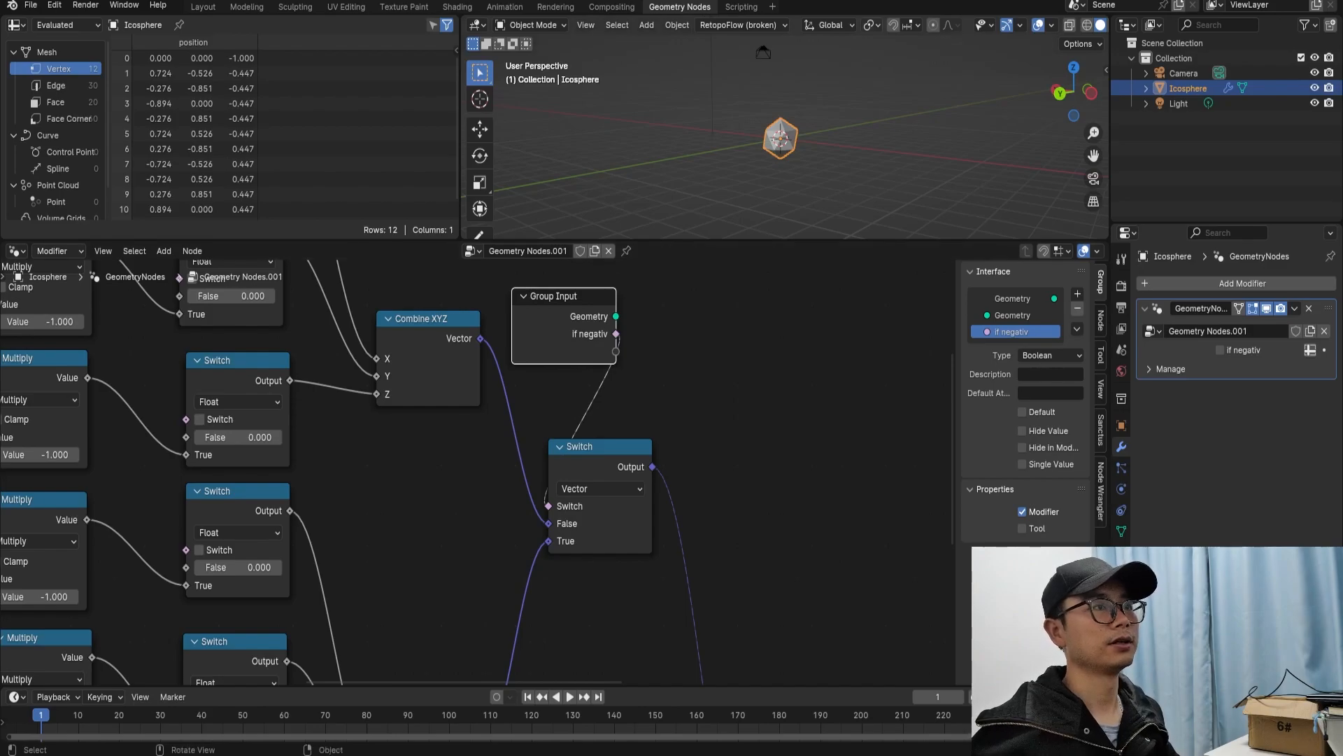
Space the vector Switch and its Group Input away from the Combine XYZ nodes, and enable the "if negativ" option on the modifier.
scroll(474, 477, "down", 2)
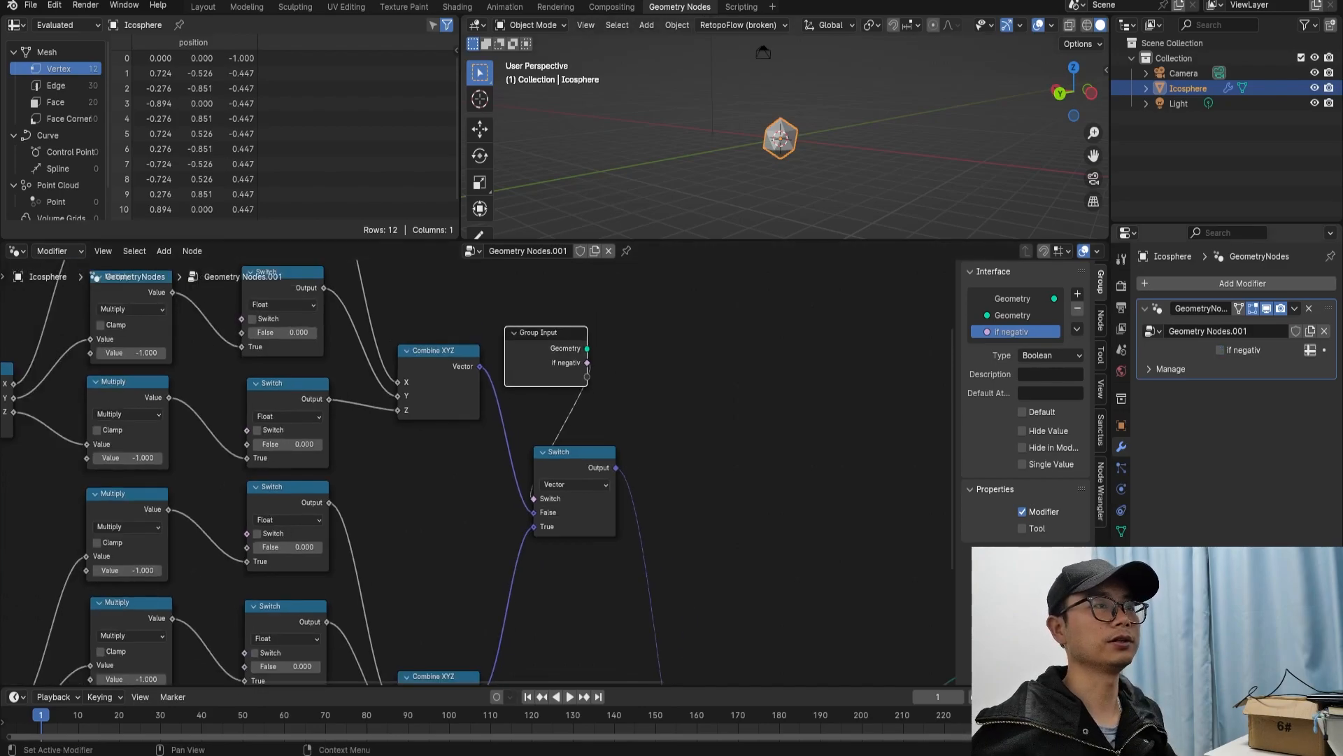
scroll(475, 474, "down", 3)
middle_click_drag(475, 474, 506, 474)
key("g")
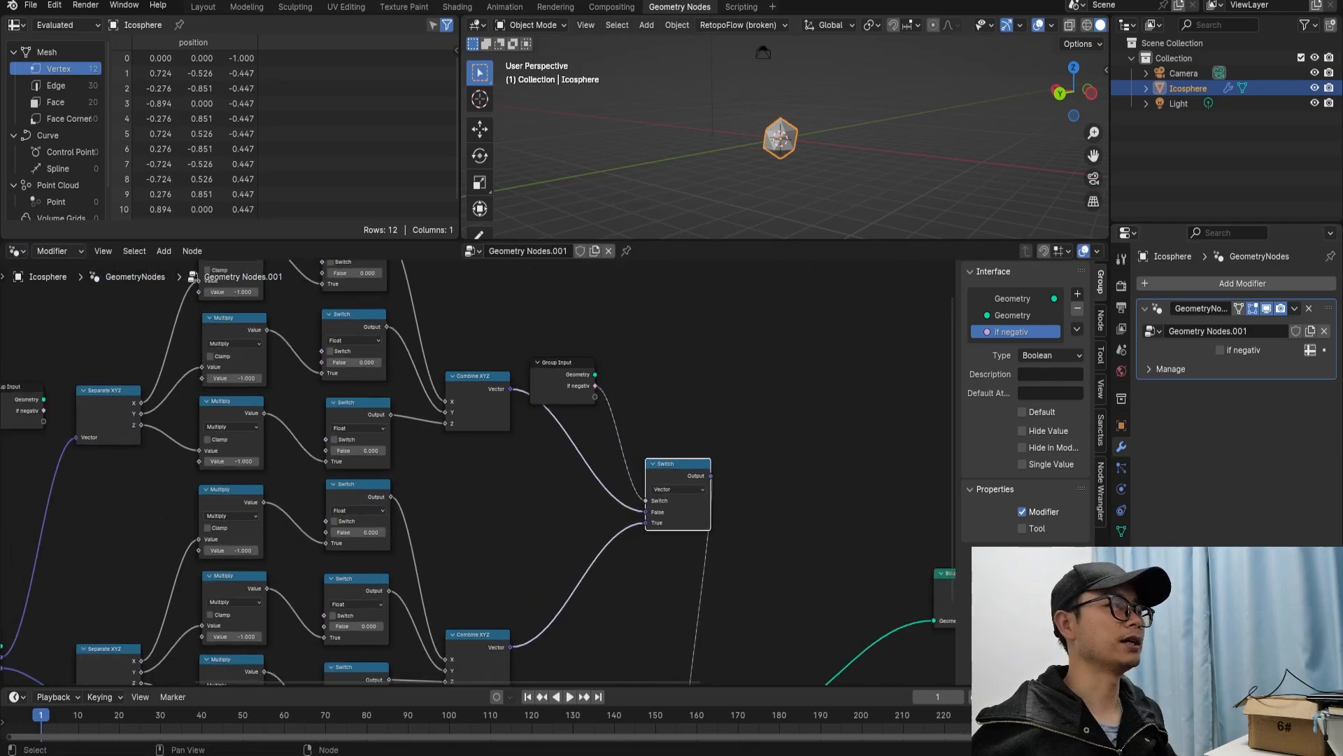
left_click_drag(641, 364, 638, 366)
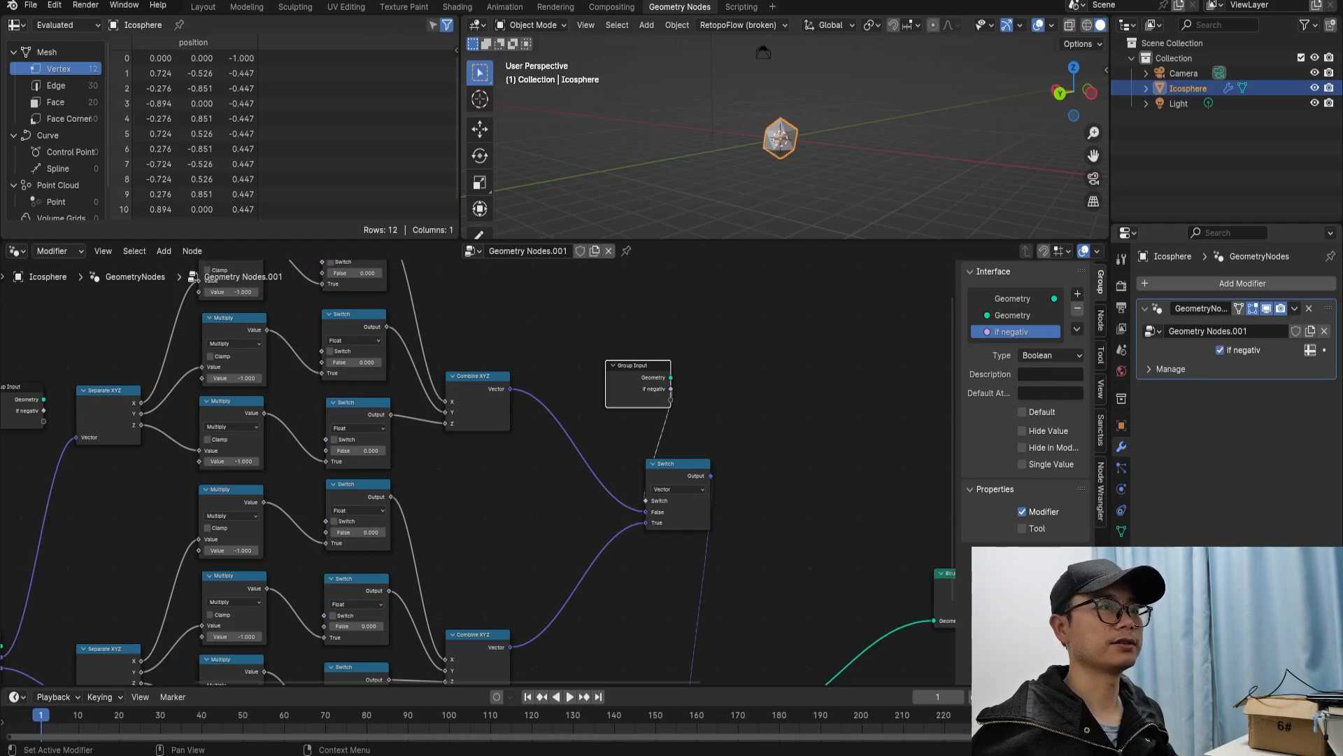
left_click_drag(635, 370, 675, 364)
middle_click_drag(675, 363, 722, 352)
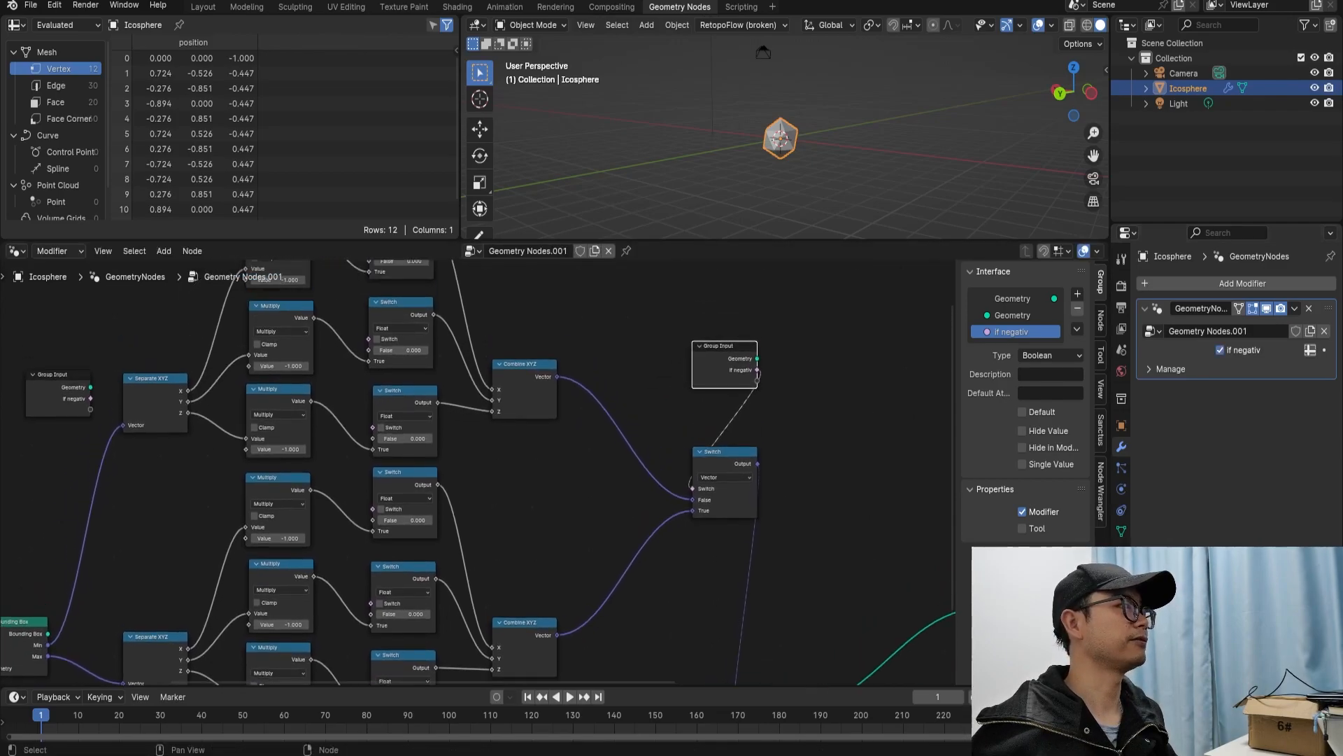
Move the Group Input copy from beside the upper Separate XYZ to a spot next to the topmost Multiply node.
middle_click_drag(350, 476, 739, 334)
scroll(686, 455, "up", 3)
scroll(481, 475, "up", 1)
scroll(479, 470, "down", 3)
middle_click_drag(479, 470, 235, 560)
middle_click_drag(382, 359, 478, 473)
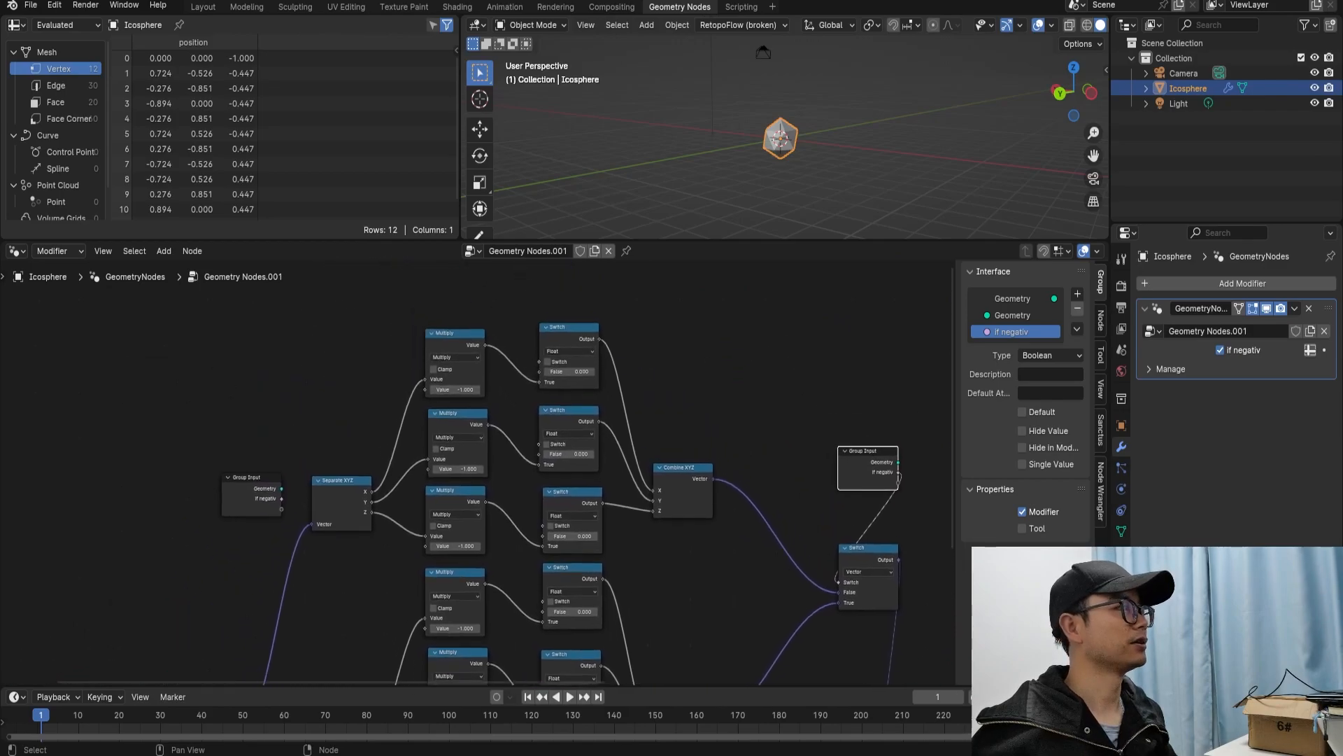
scroll(478, 472, "up", 1)
left_click_drag(214, 489, 282, 353)
scroll(282, 353, "up", 2)
middle_click_drag(281, 354, 303, 473)
Expose the Switch sockets of the three upper Float Switch nodes as new inputs through the Group Input.
scroll(303, 474, "up", 3)
left_click_drag(216, 451, 611, 435)
left_click(335, 413)
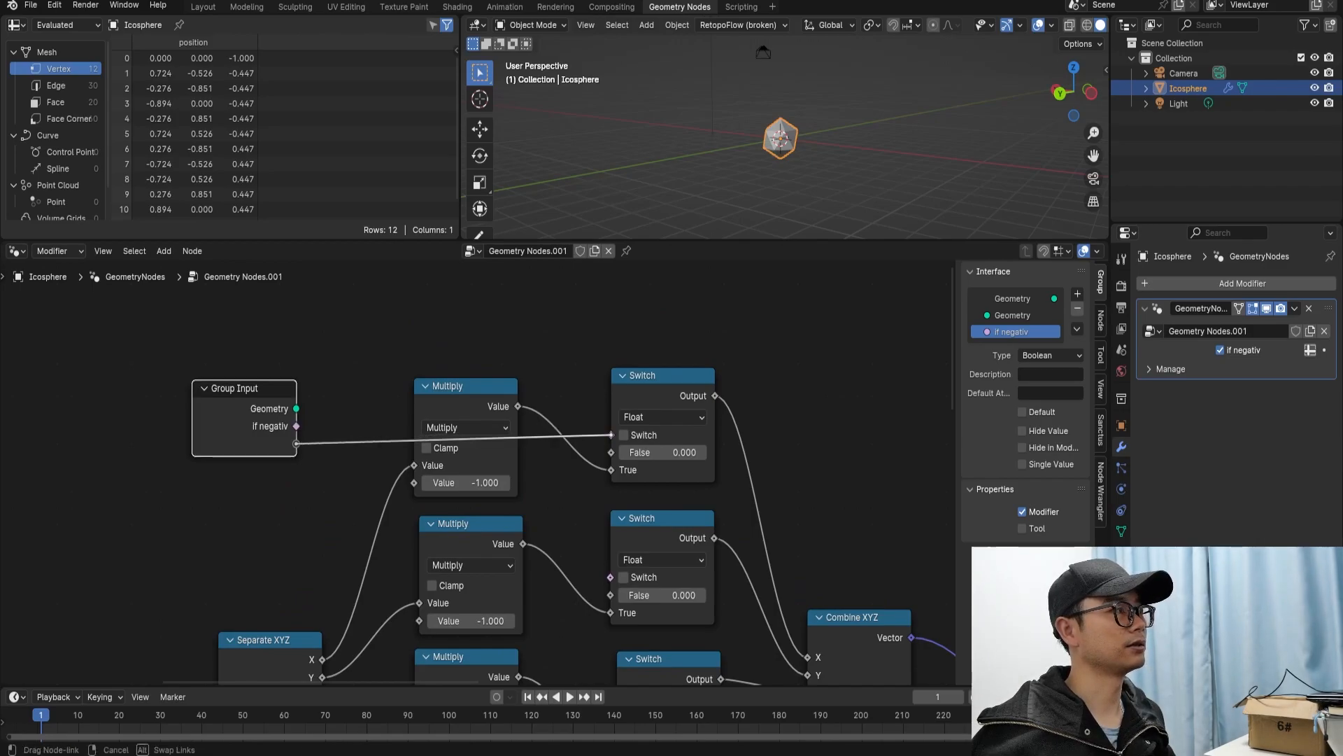
middle_click_drag(611, 434, 636, 338)
left_click_drag(321, 365, 636, 481)
middle_click_drag(635, 481, 639, 439)
left_click_drag(324, 341, 646, 580)
Move the Group Input above the lower Separate XYZ and expose the Switch sockets of the three lower Float Switch nodes as inputs.
scroll(645, 580, "down", 2)
scroll(477, 482, "down", 2)
left_click_drag(386, 298, 398, 559)
middle_click_drag(399, 559, 397, 430)
scroll(591, 358, "up", 3)
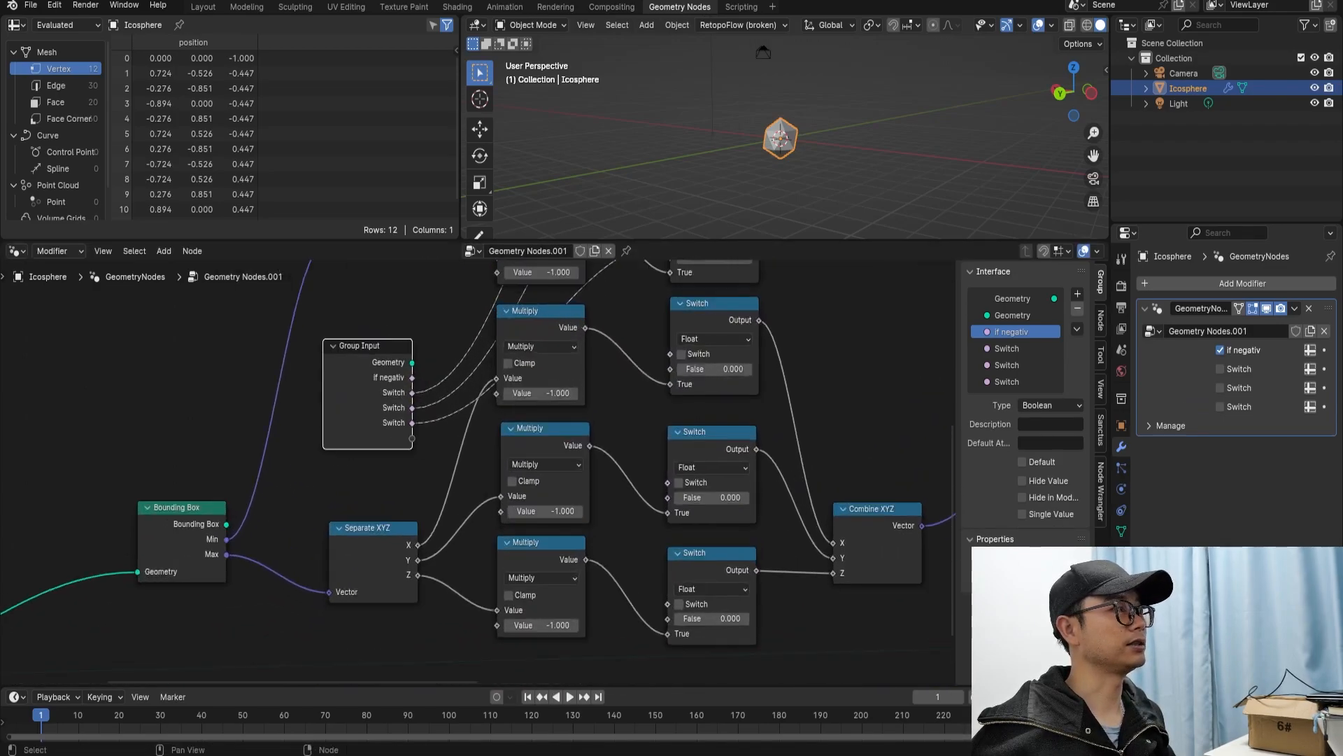
left_click_drag(323, 515, 625, 417)
middle_click_drag(625, 417, 658, 317)
left_click_drag(356, 432, 656, 467)
left_click_drag(356, 450, 656, 609)
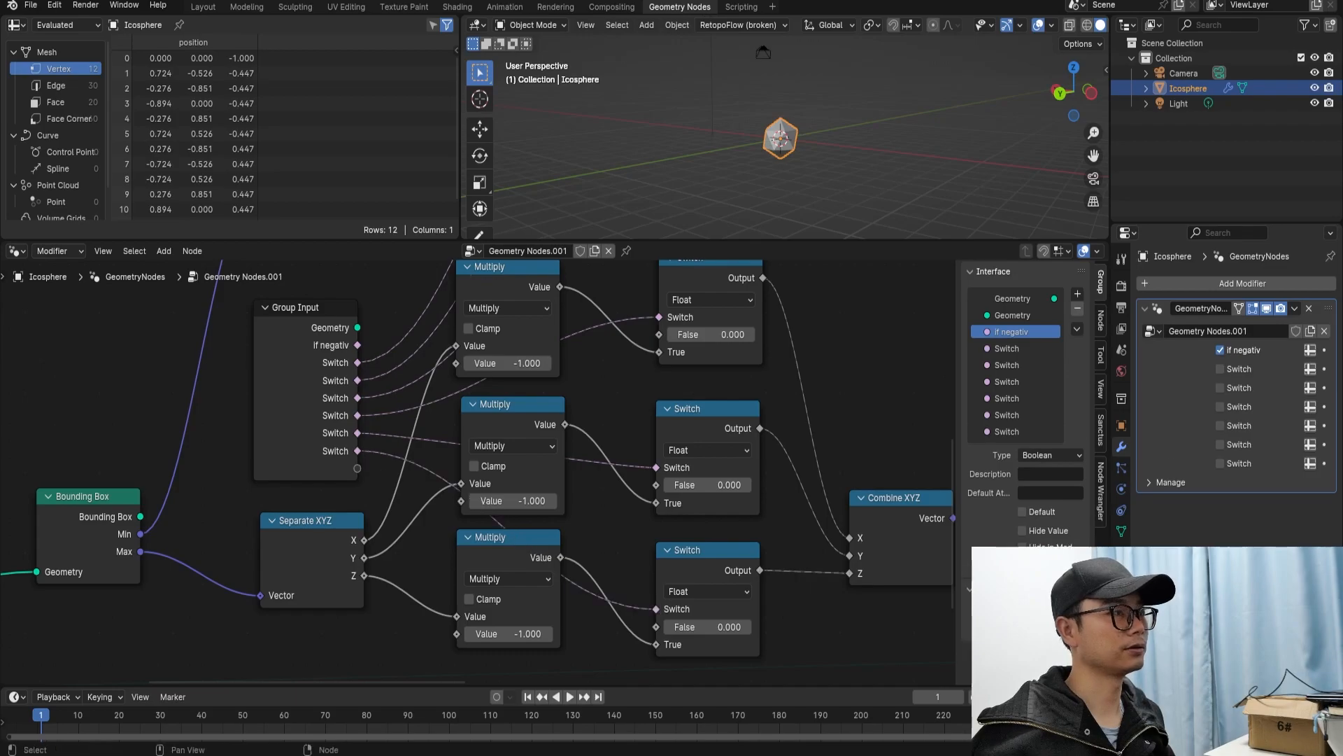
left_click(1008, 349)
double_click(1007, 348)
key("Escape")
Rename the group inputs of the three upper Float Switch nodes to X, Y and Z.
scroll(664, 335, "down", 3)
middle_click_drag(664, 336, 541, 634)
scroll(475, 476, "up", 1)
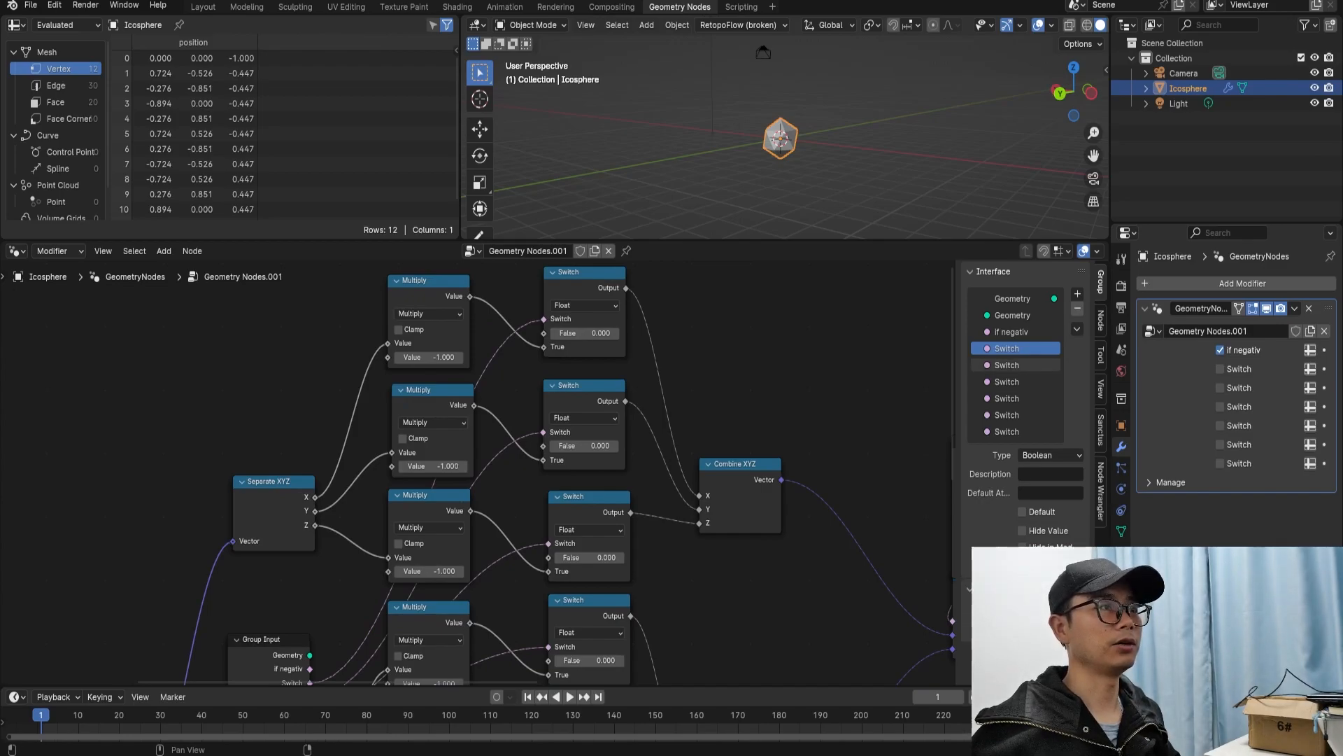
double_click(1007, 349)
type("X")
key("Return")
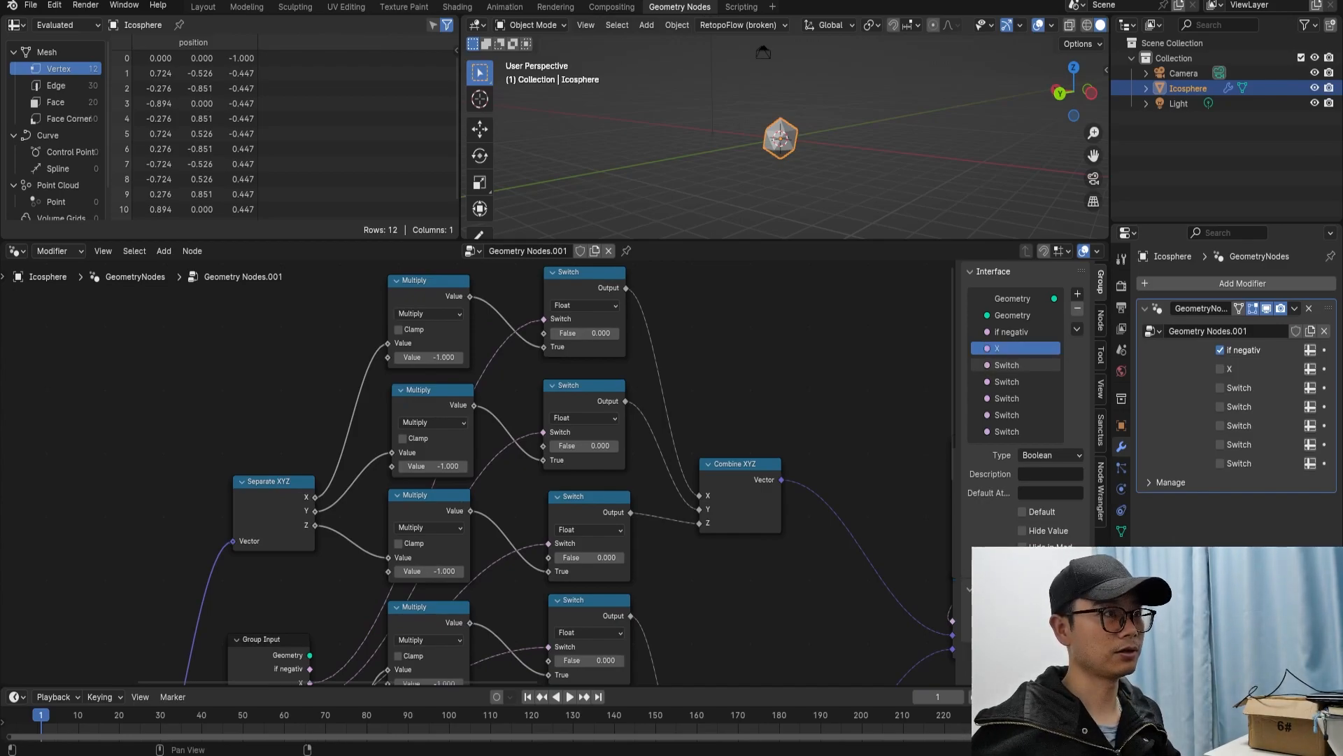
double_click(1008, 364)
key("Return")
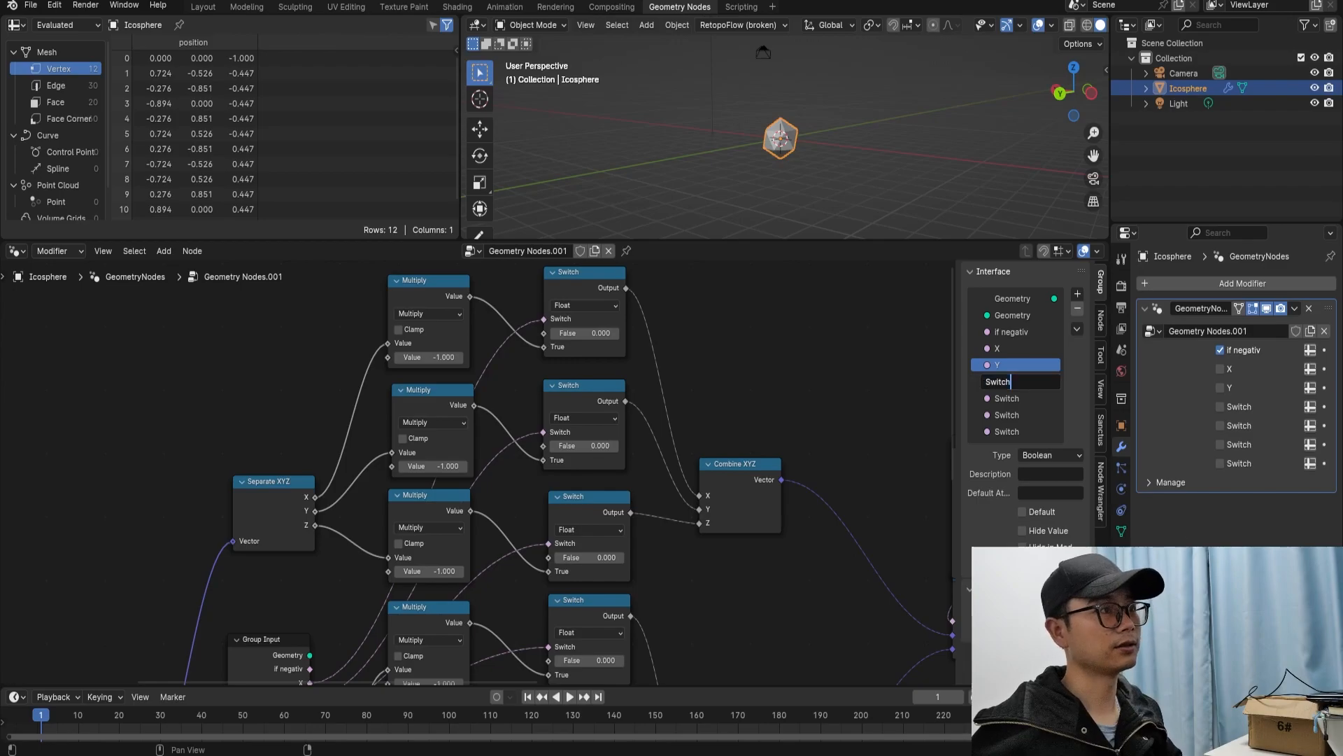
double_click(1007, 381)
type("Z")
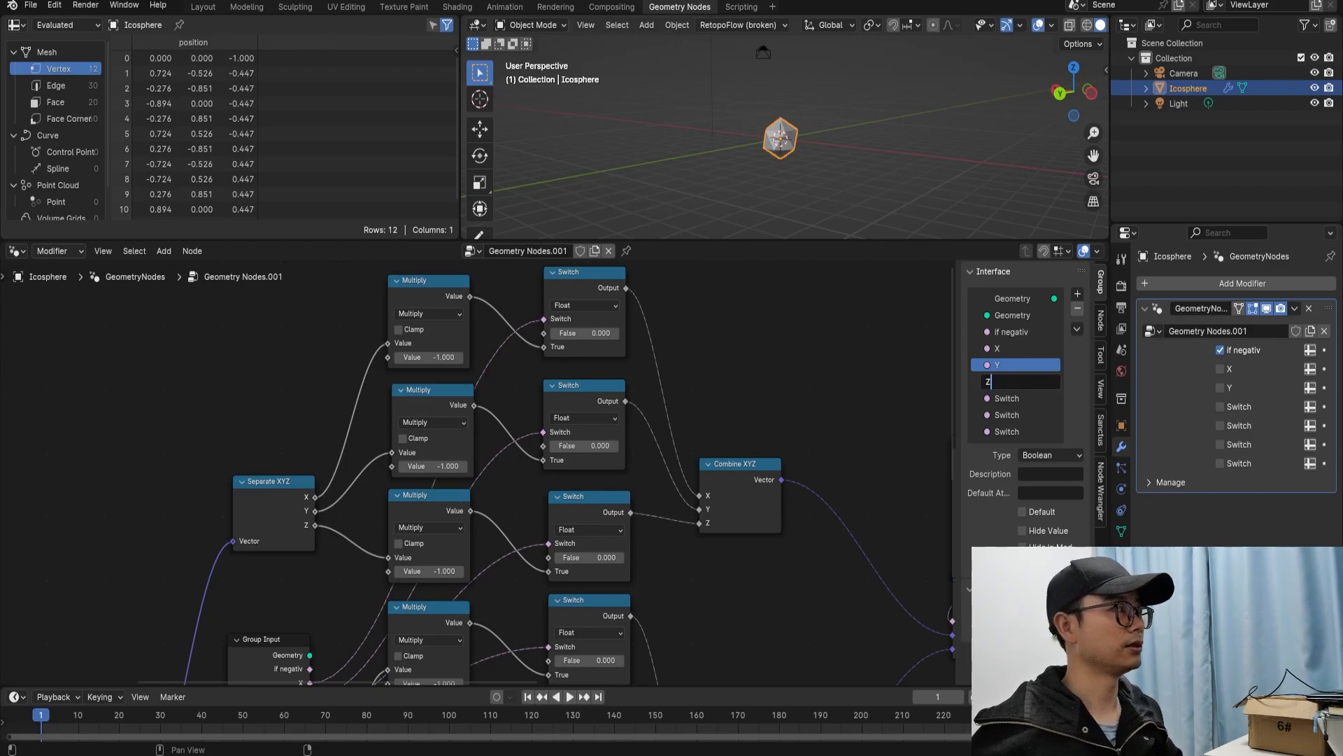
key("Return")
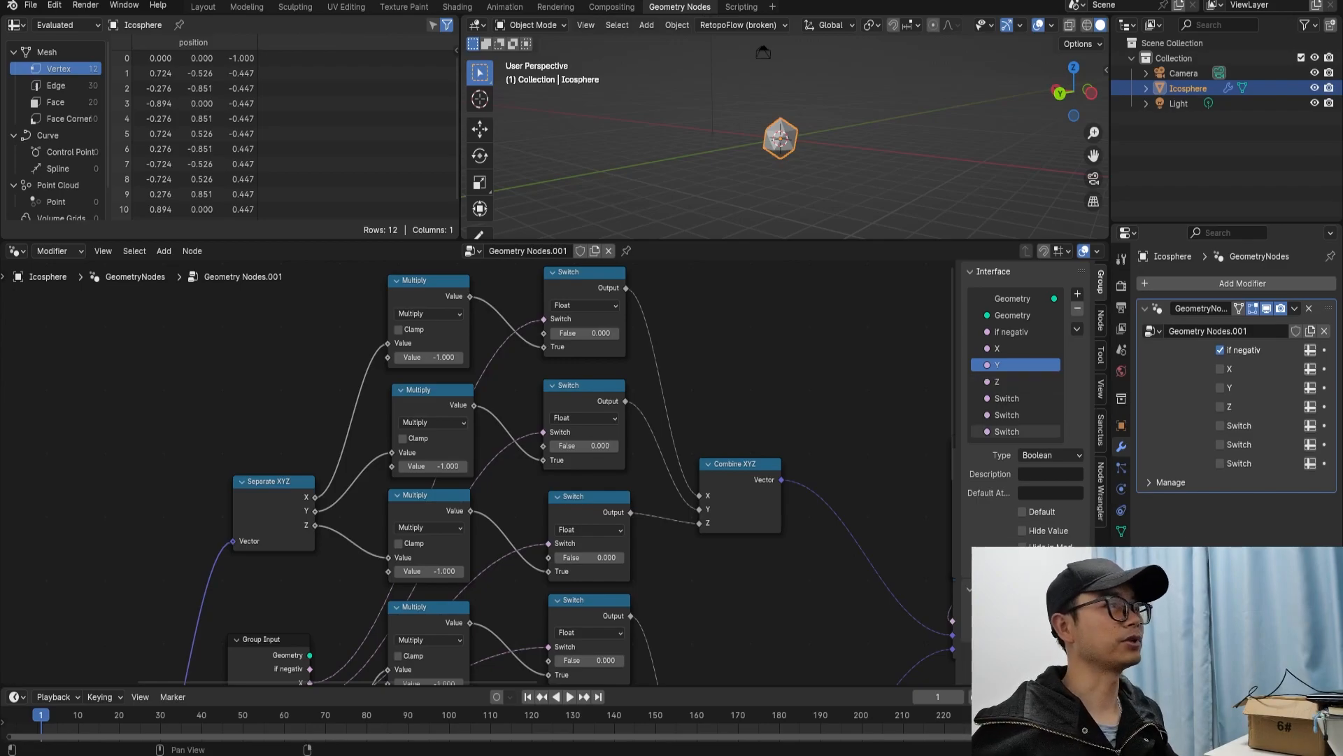
Rename the group inputs of the three lower Float Switch nodes to -X, -Y and -Z.
double_click(1008, 398)
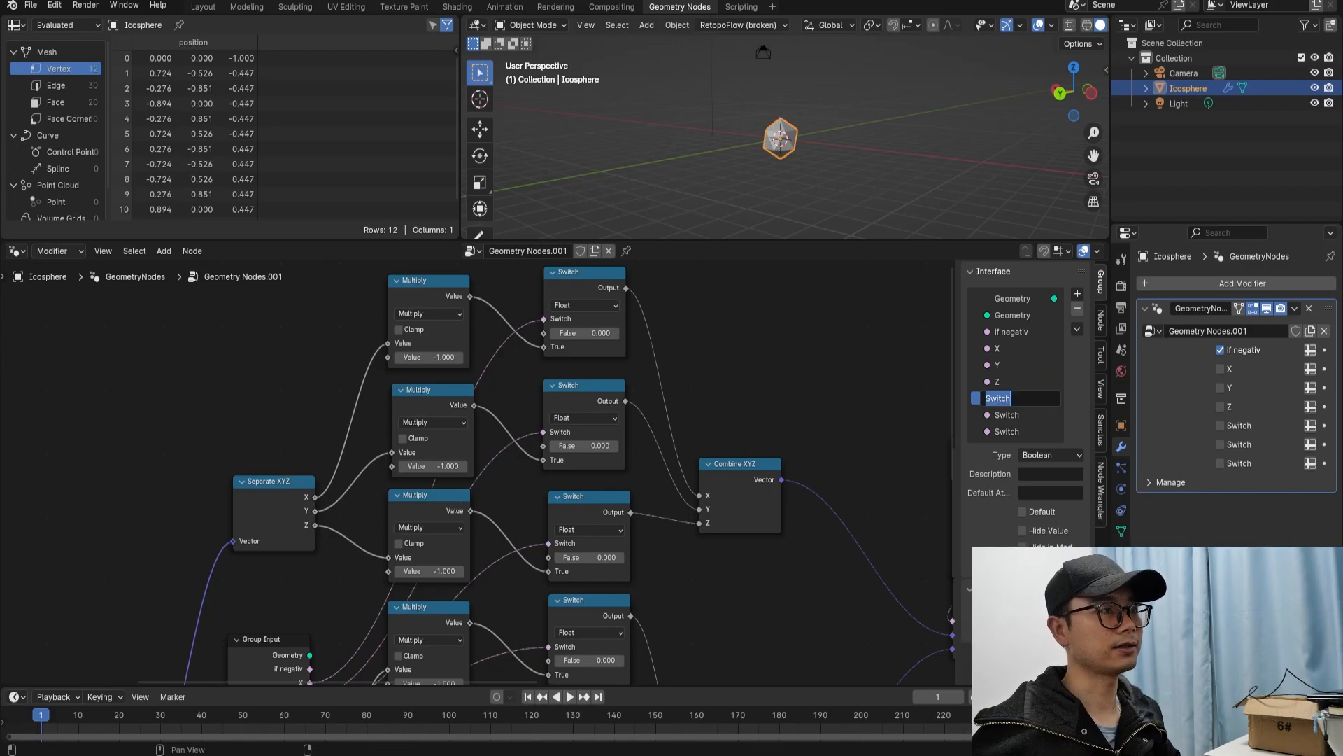
type("-X")
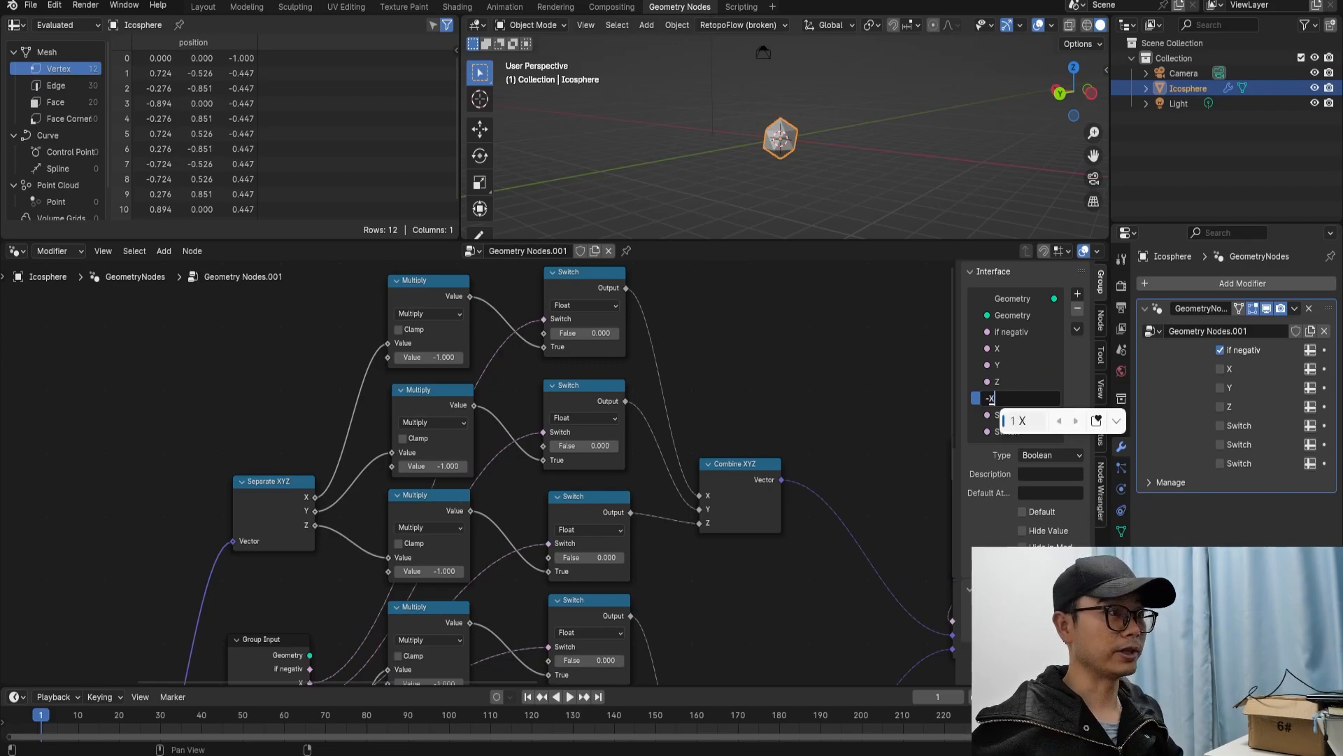
key("Return")
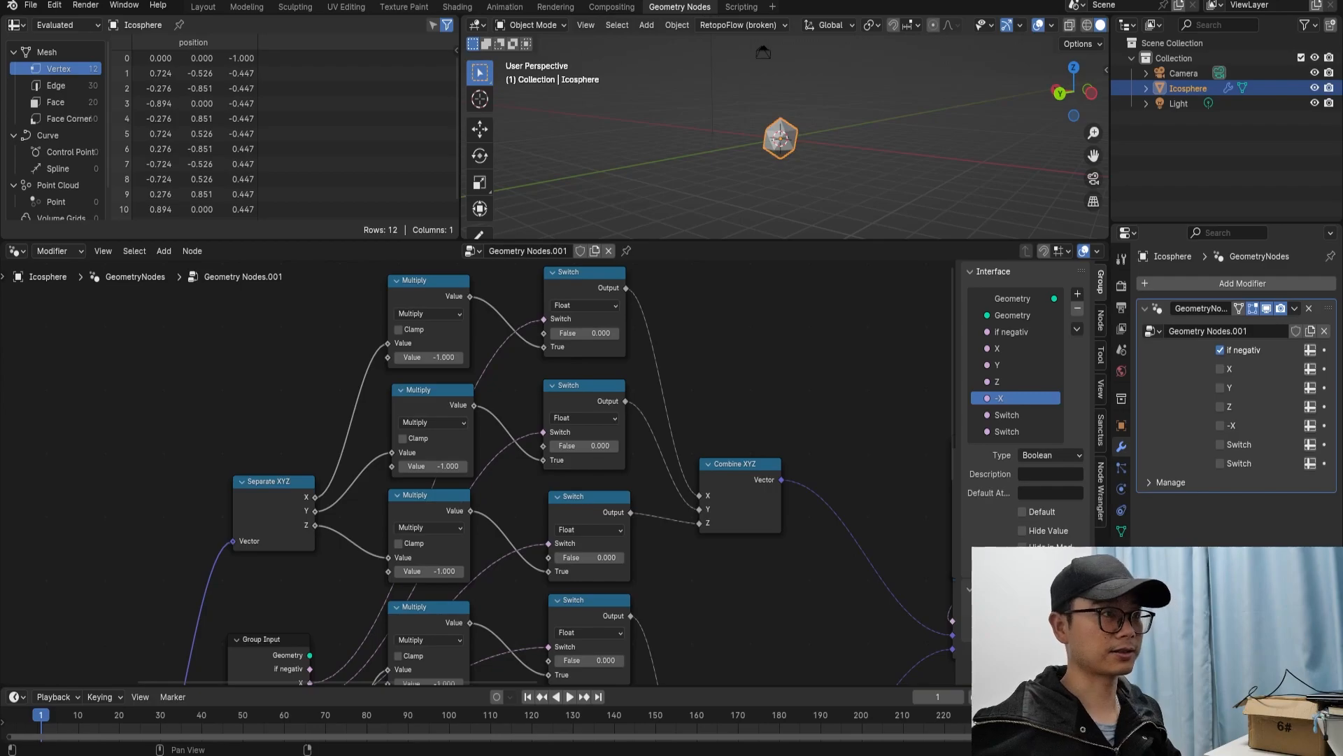
double_click(1008, 415)
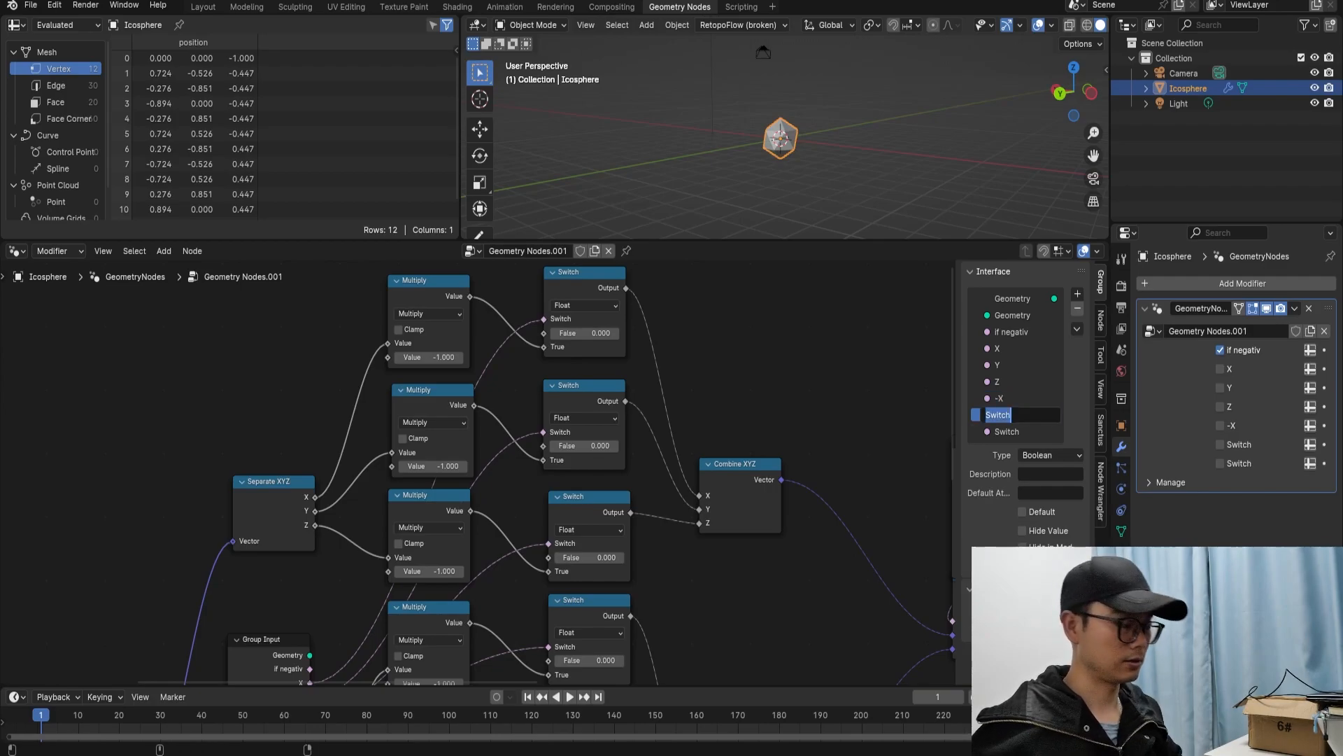
type("-Y")
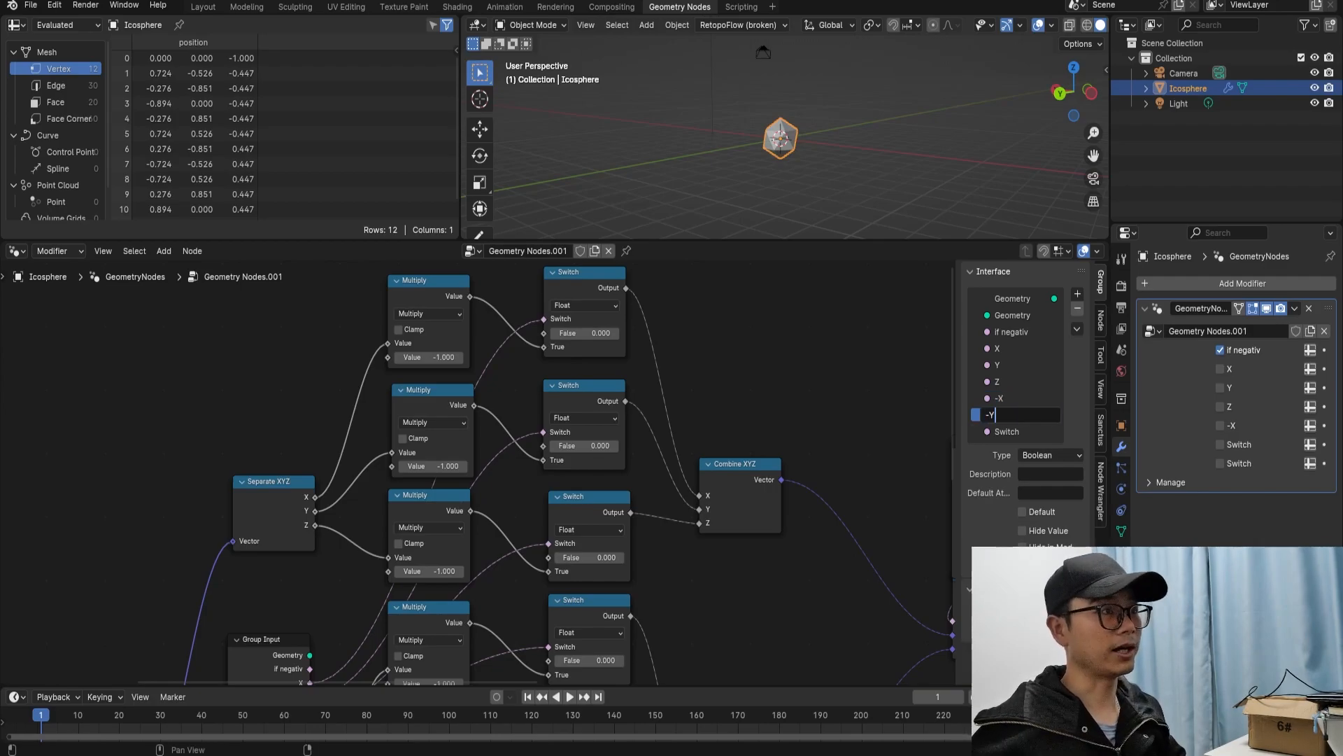
key("Return")
double_click(1008, 432)
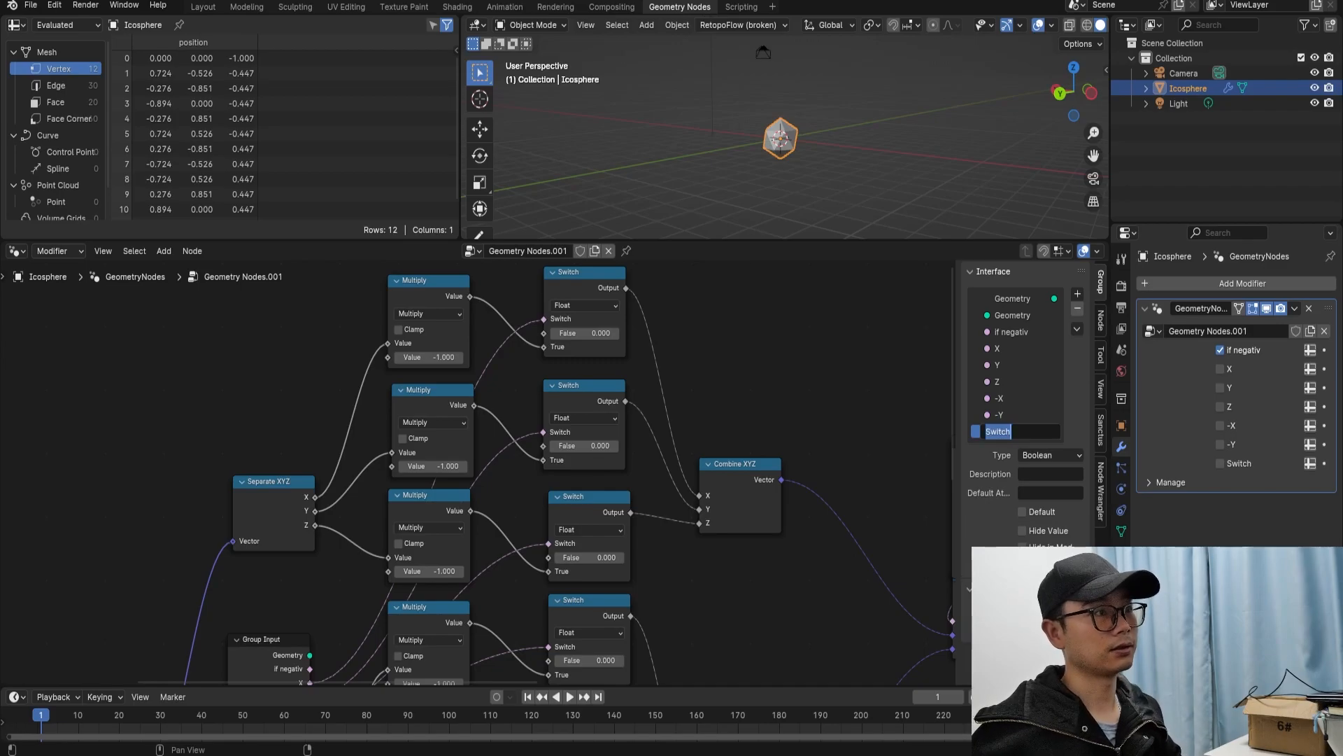
type("-Z")
key("Return")
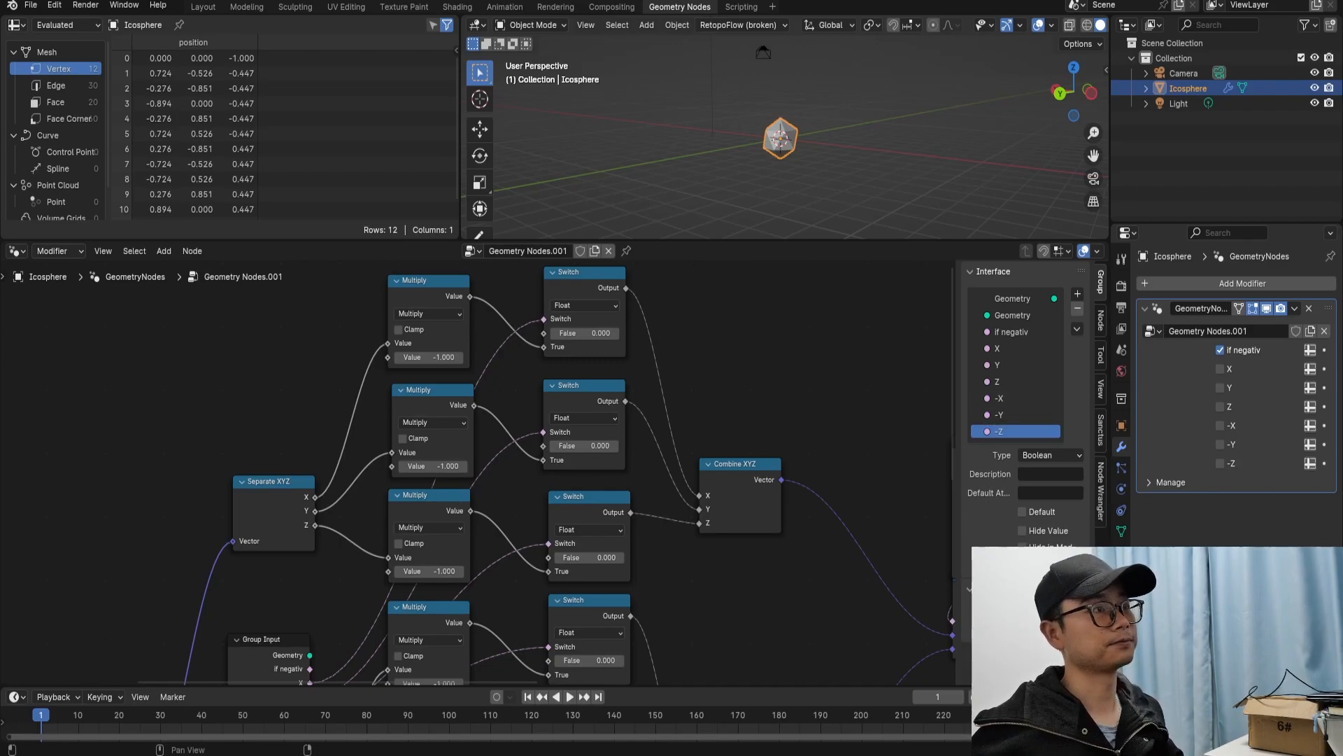
Move the Group Input that overlaps the vector Switch clear of it, up beside the upper Combine XYZ.
scroll(477, 416, "down", 5)
middle_click_drag(612, 519, 464, 485)
scroll(453, 481, "up", 1)
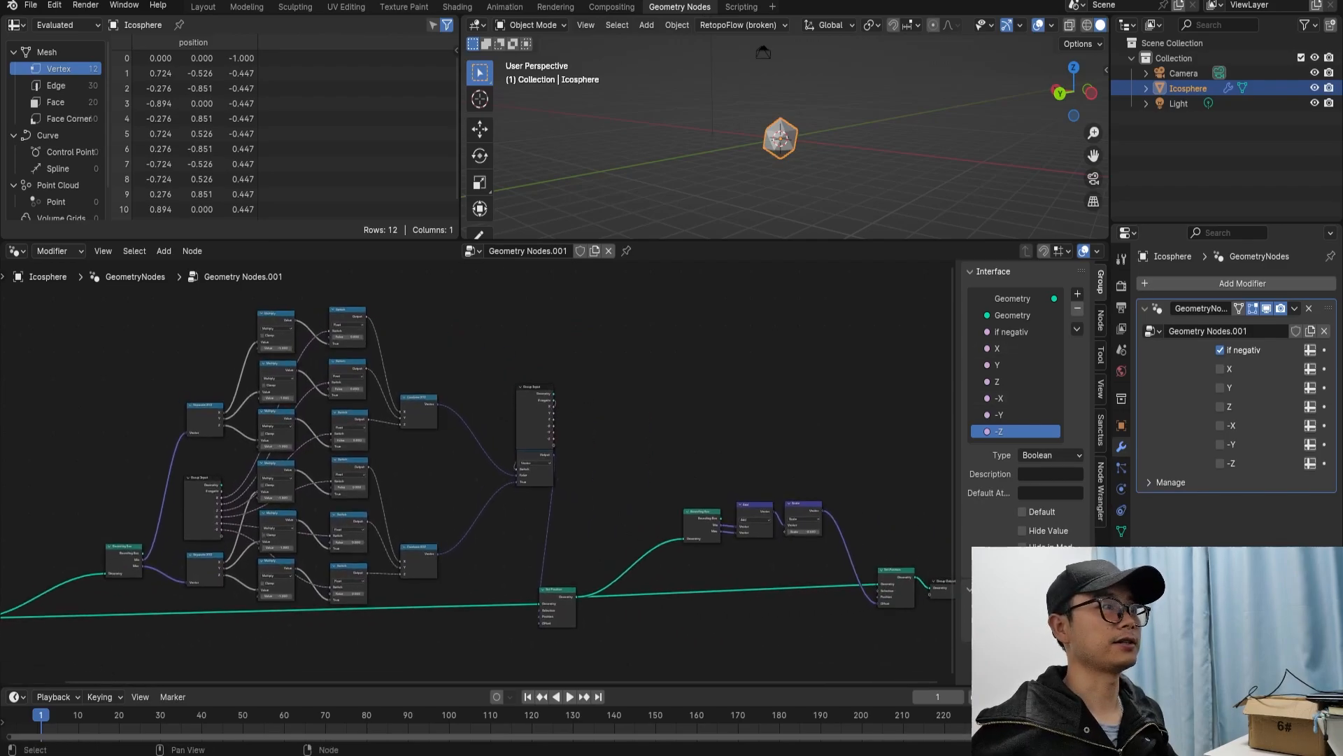
scroll(556, 605, "up", 4)
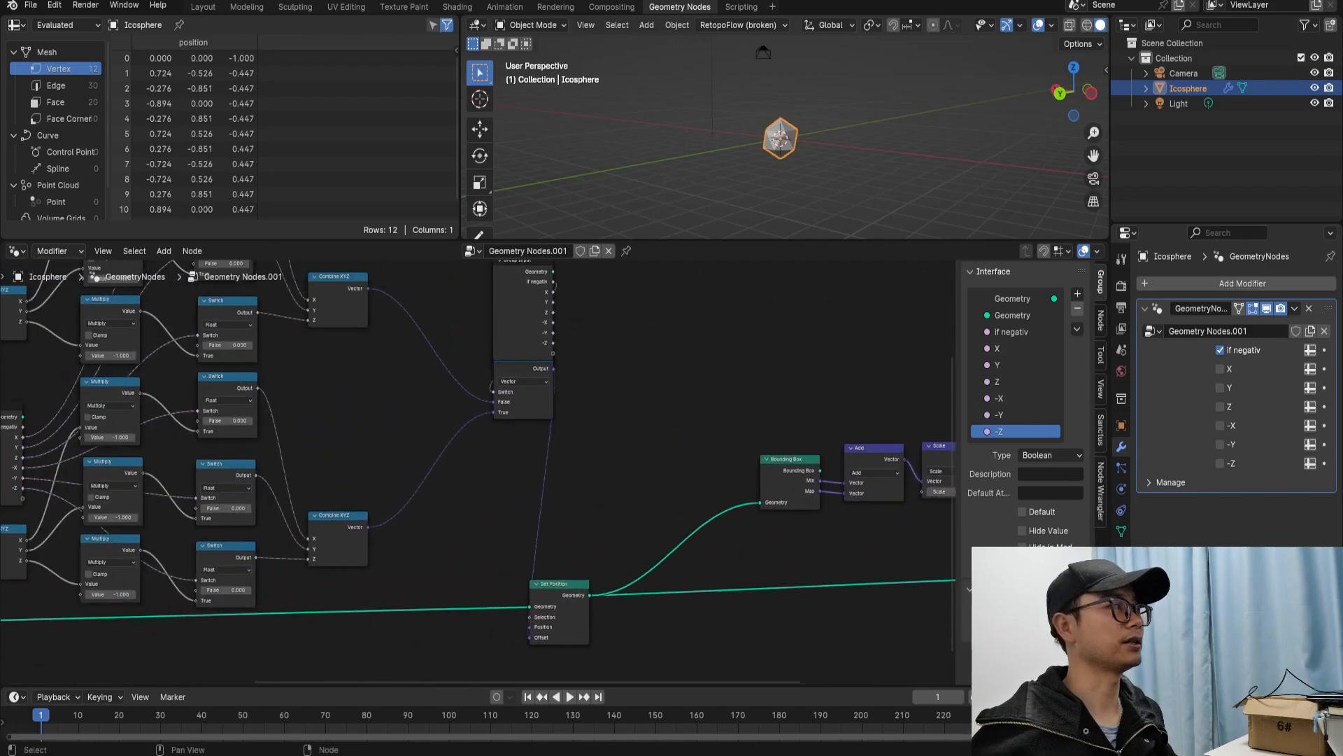
scroll(490, 474, "down", 2)
left_click_drag(506, 363, 470, 343)
Duplicate that Group Input and place the copy above the Add and Scale nodes of the centring branch.
key("shift+d")
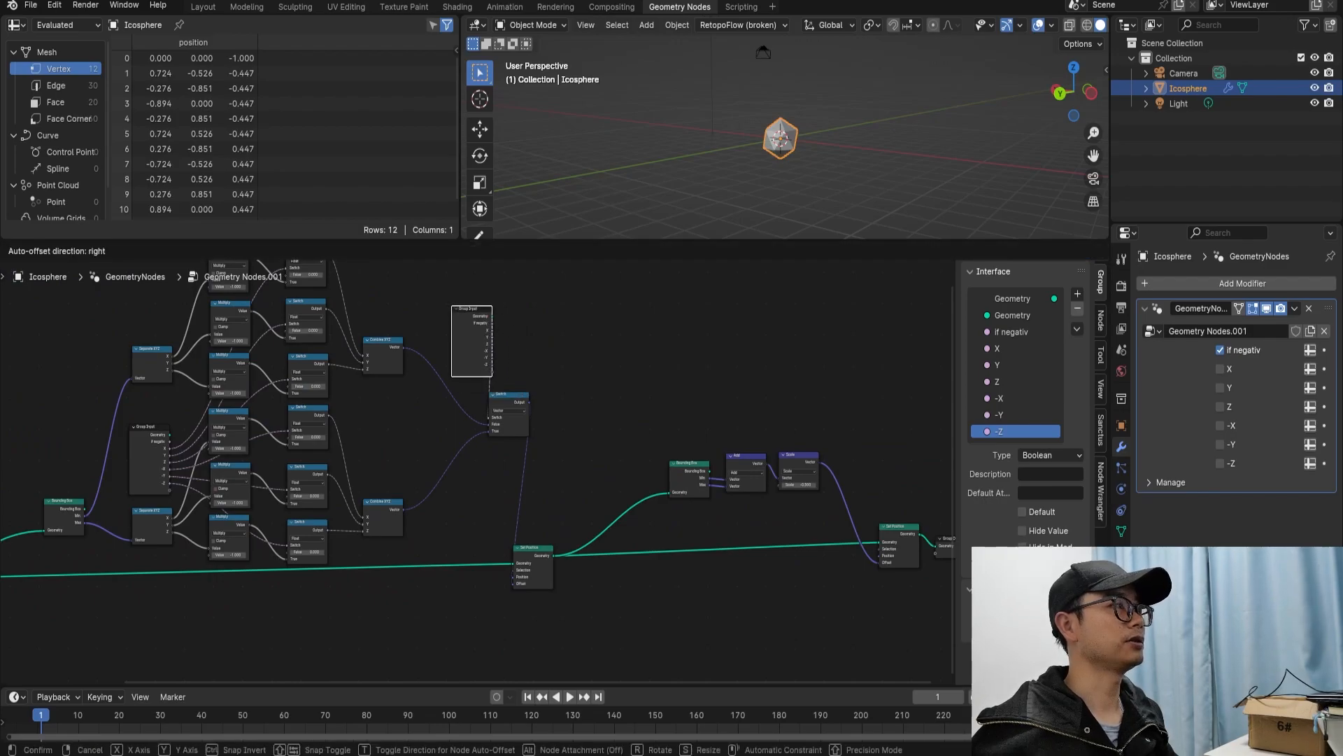
left_click(775, 383)
middle_click_drag(778, 392, 372, 381)
scroll(463, 488, "up", 2)
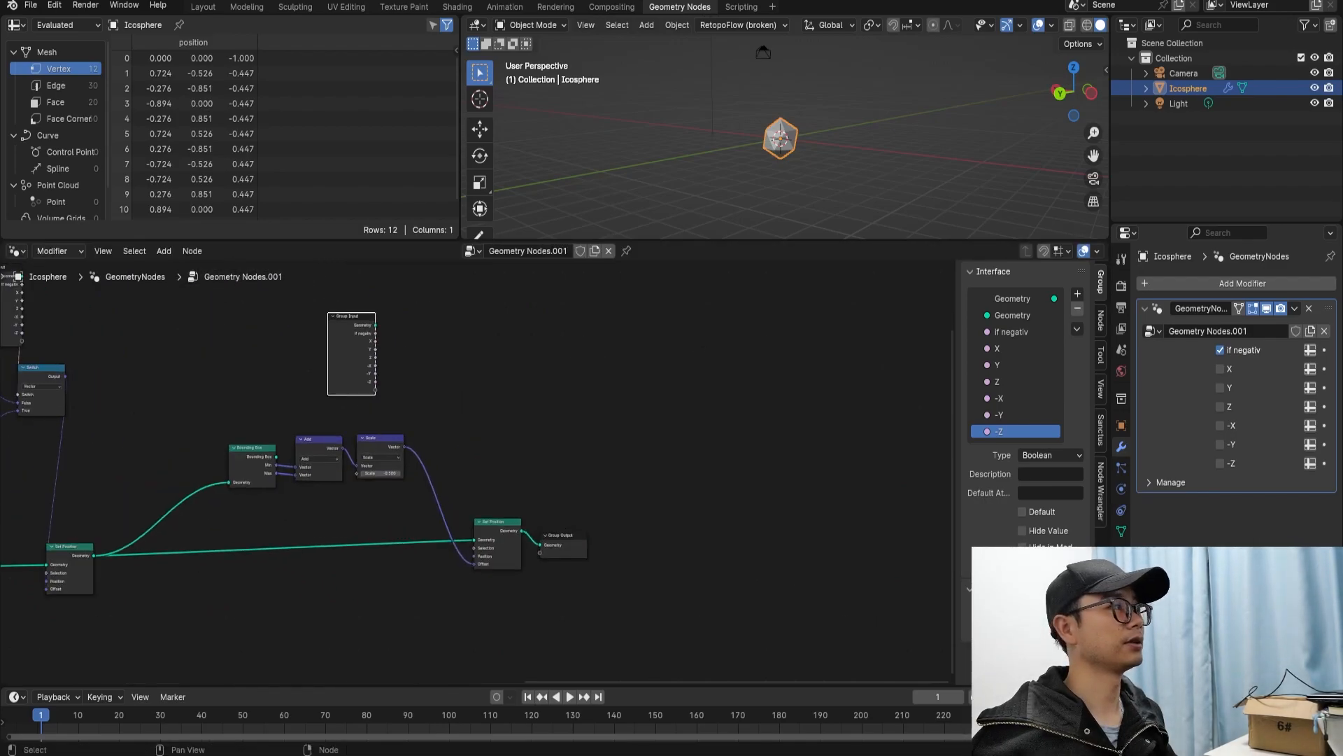
Insert a Vector Switch between Scale and the last Set Position's offset, feed Scale into True, and expose its Switch socket as a group input.
middle_click_drag(463, 488, 591, 532)
left_click_drag(456, 364, 497, 379)
left_click(98, 400)
left_click_drag(97, 400, 598, 426)
scroll(598, 426, "up", 2)
mouse_move(659, 391)
left_mouse_down()
mouse_move(635, 417)
mouse_move(659, 397)
left_mouse_up()
middle_click_drag(659, 397, 656, 417)
right_click_drag(578, 464, 586, 509, "ctrl")
left_click_drag(545, 508, 620, 524)
left_click_drag(557, 425, 620, 452)
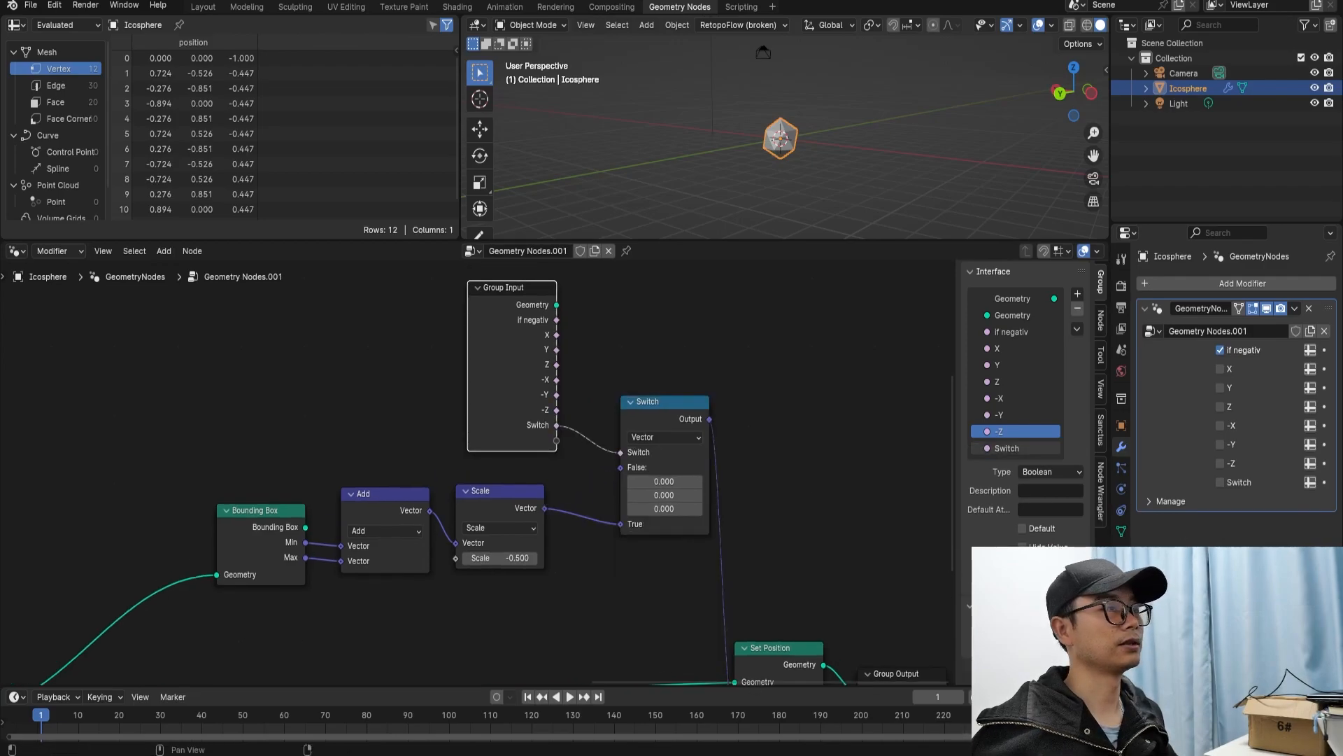
Rename the new Switch group input to "set mid" and save the file.
double_click(1016, 448)
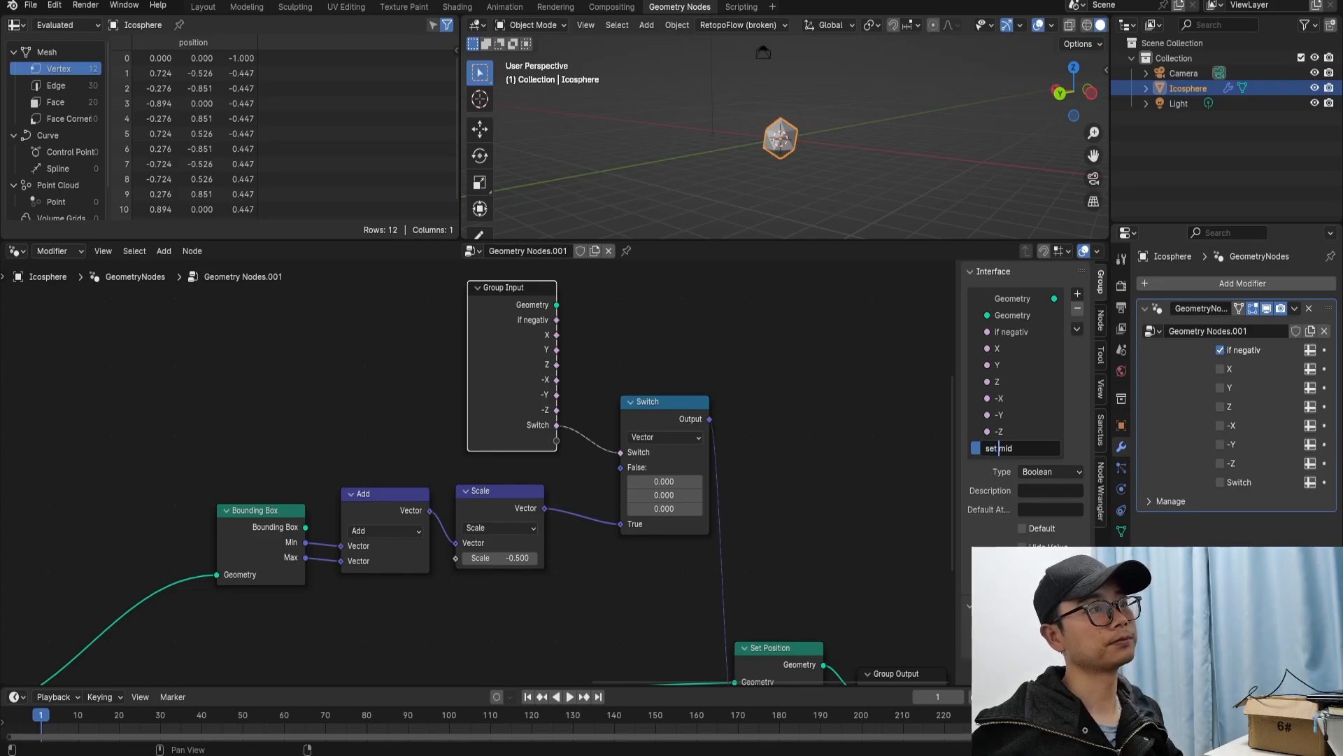
type("set mid")
key("Return")
scroll(479, 470, "down", 2)
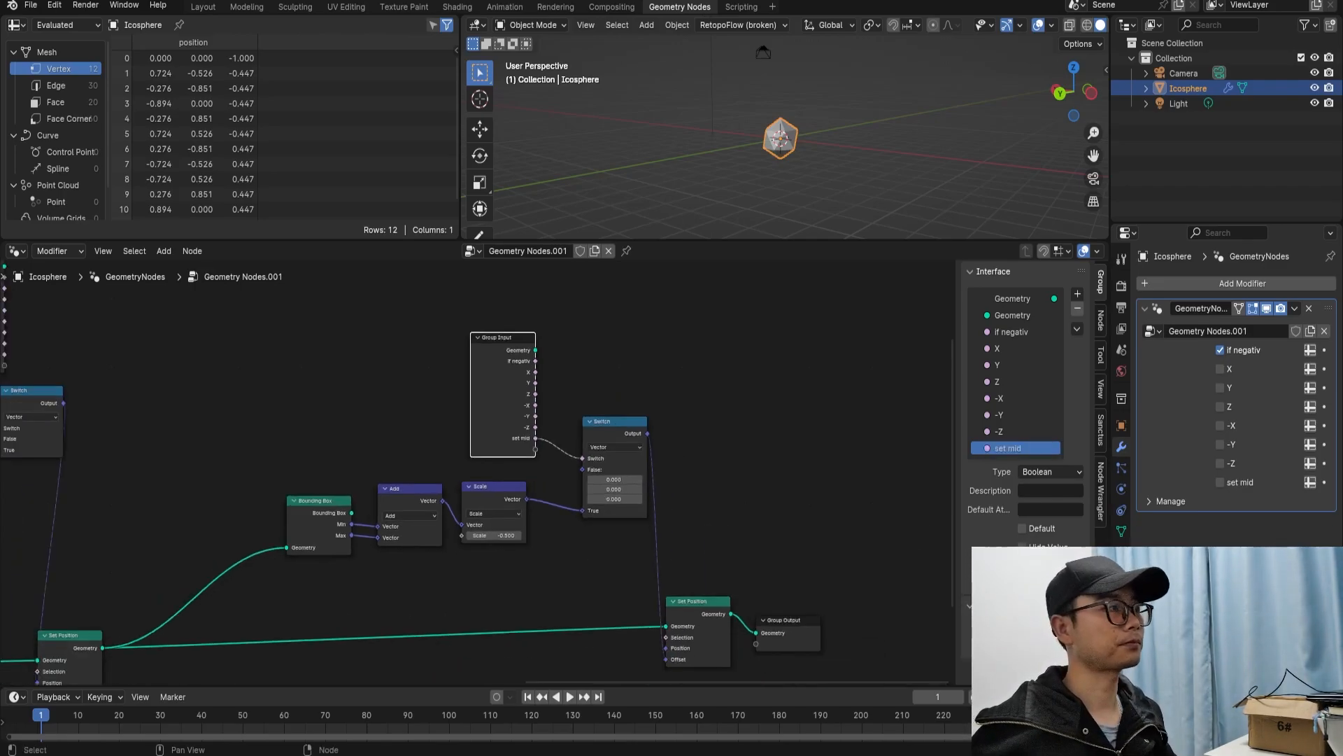
scroll(478, 470, "down", 3)
key("ctrl+s")
scroll(478, 470, "down", 5)
middle_click_drag(479, 471, 766, 429)
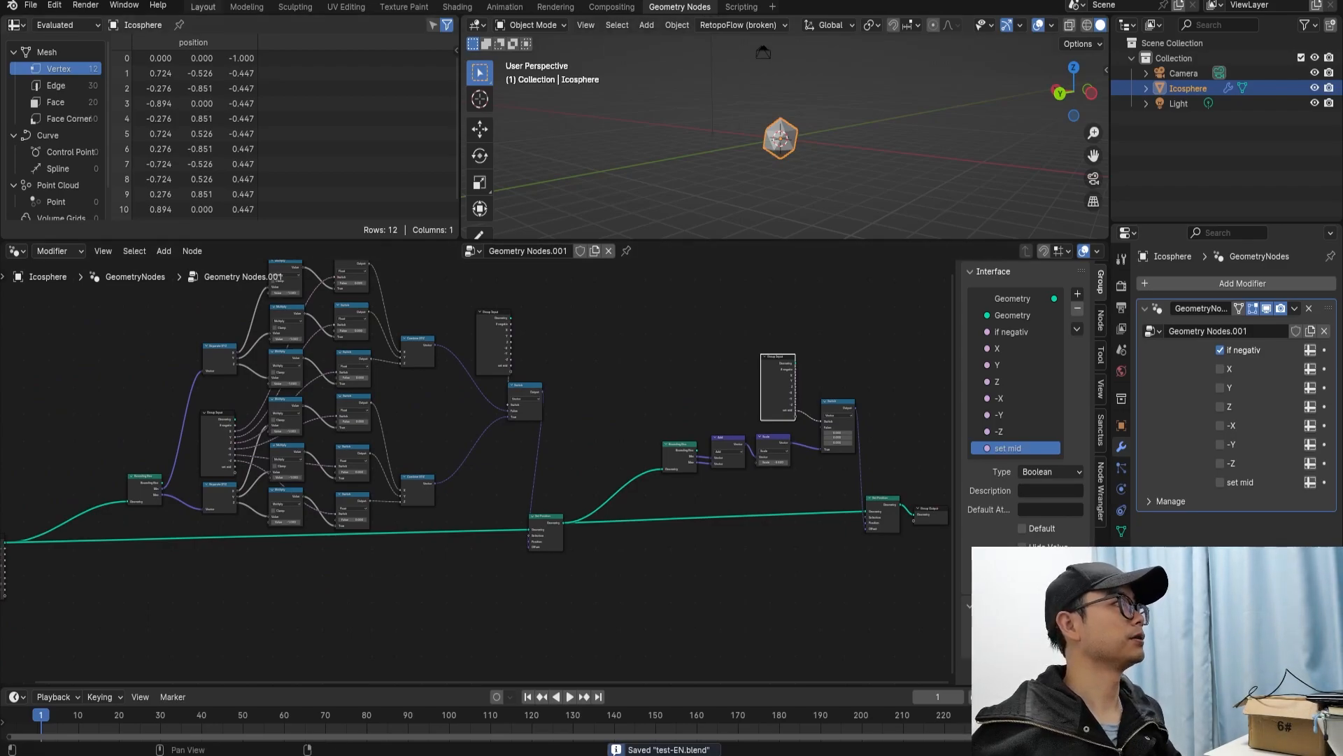
Open the Layout workspace, show the icosphere's modifier settings, and turn the X toggle on and off again with if negativ enabled.
left_click(203, 7)
scroll(532, 350, "down", 1)
middle_click_drag(532, 350, 486, 322)
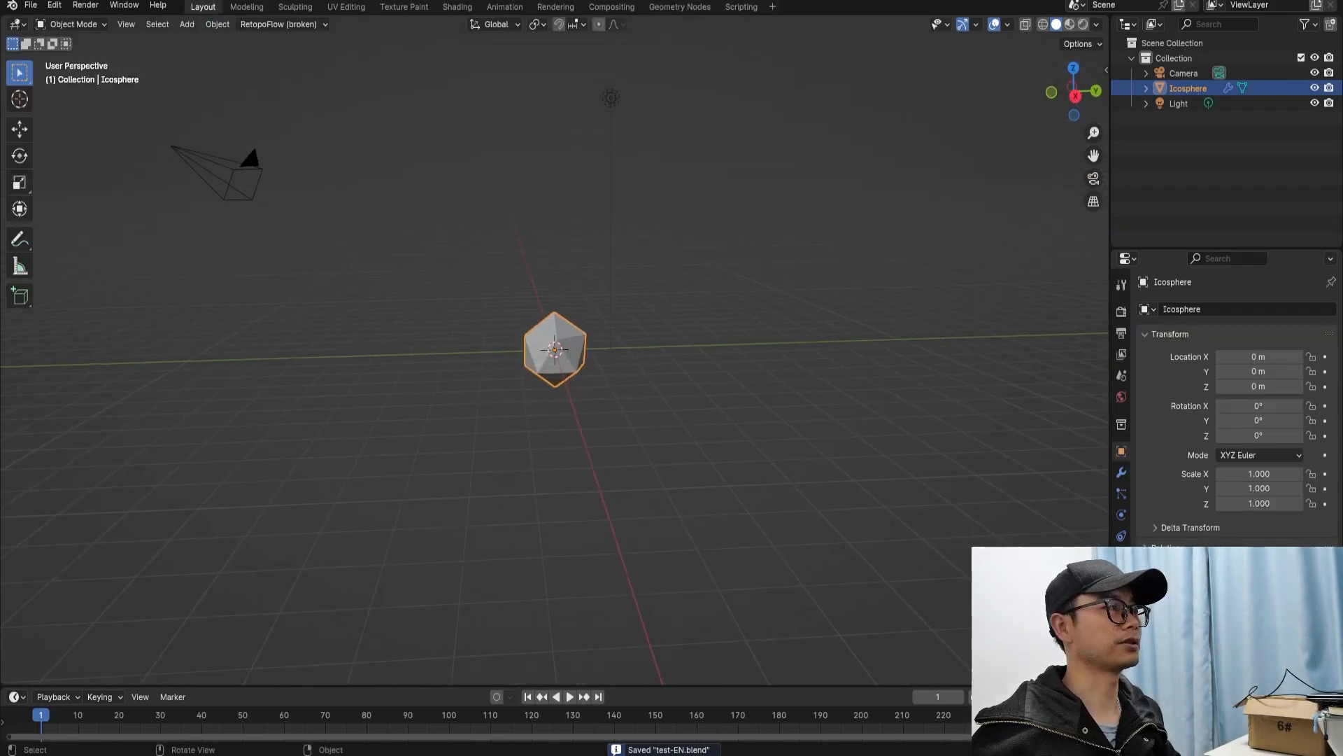
left_click(1122, 473)
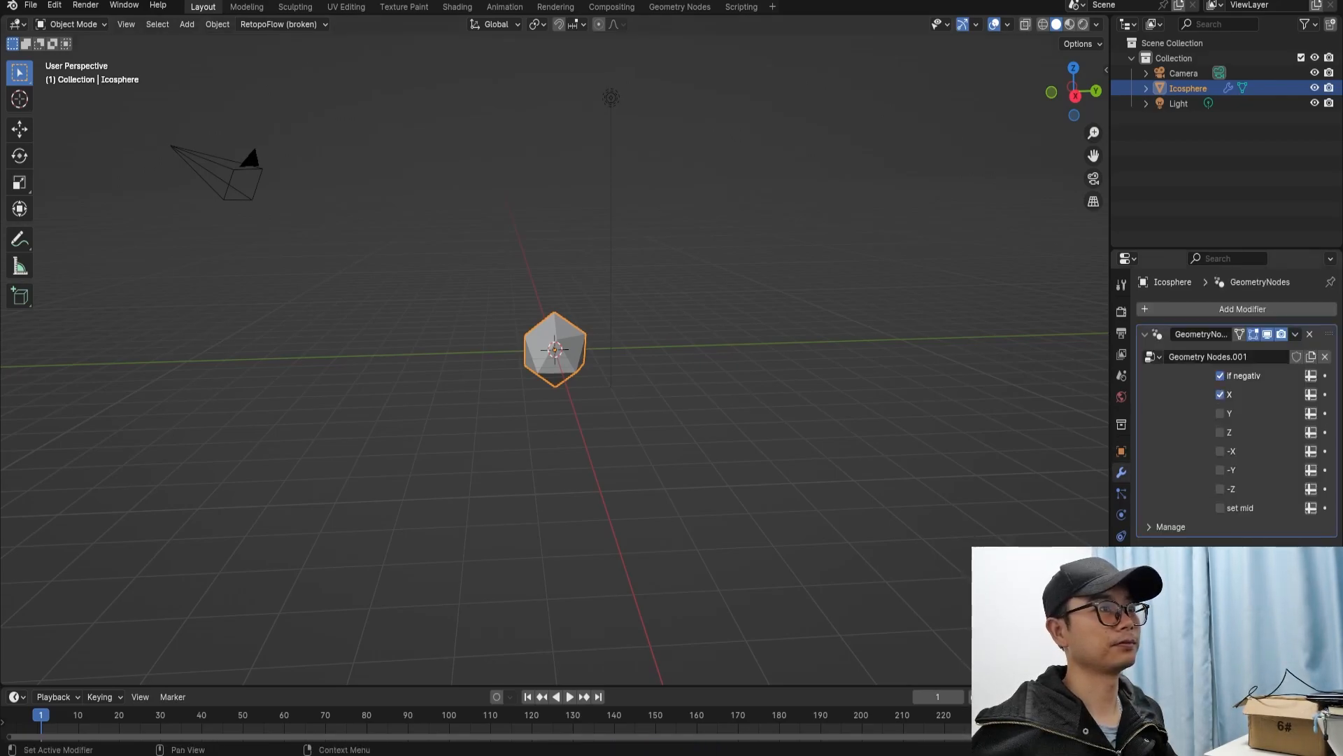
middle_click_drag(700, 420, 909, 413)
left_click(1221, 395)
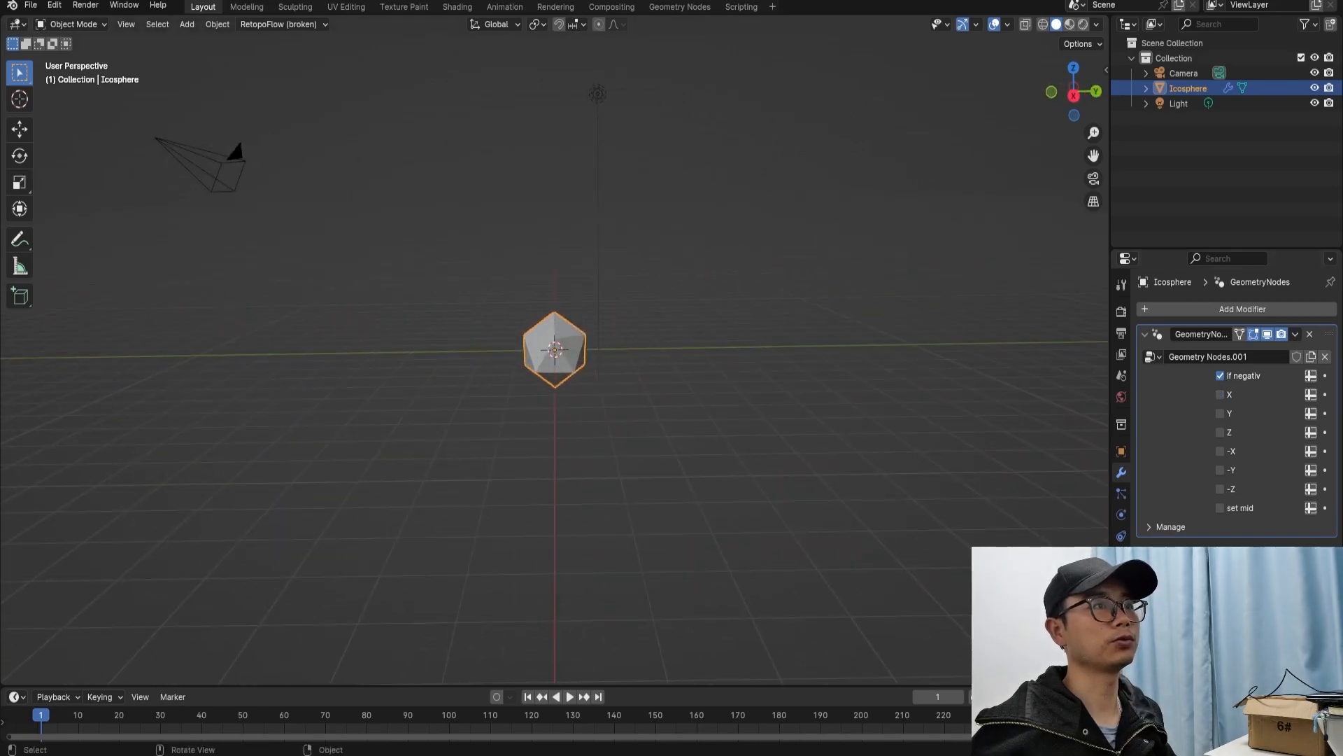
scroll(700, 420, "up", 5)
middle_click_drag(699, 419, 867, 415)
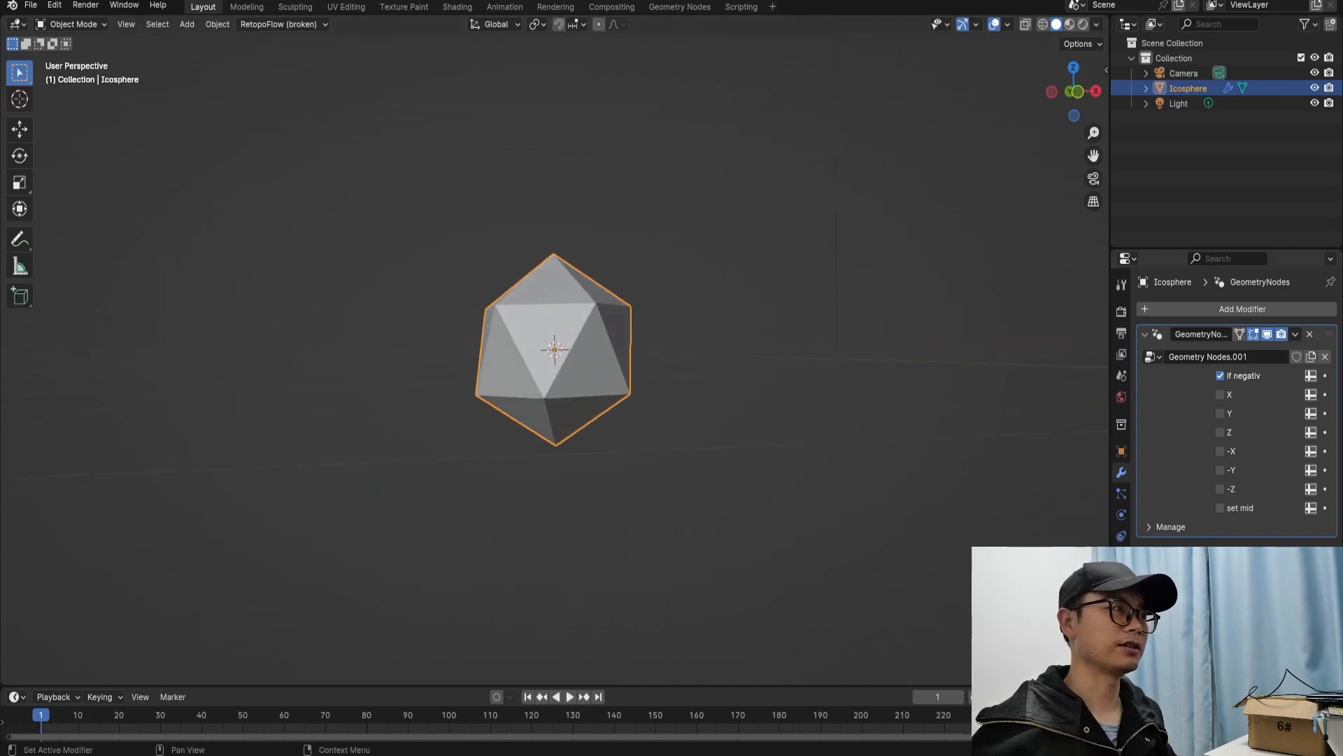
Disable the if negativ toggle and enable X, Y and Z, checking the icosphere from the front and right views.
left_click(1220, 375)
middle_click_drag(868, 403, 904, 400)
left_click(1220, 395)
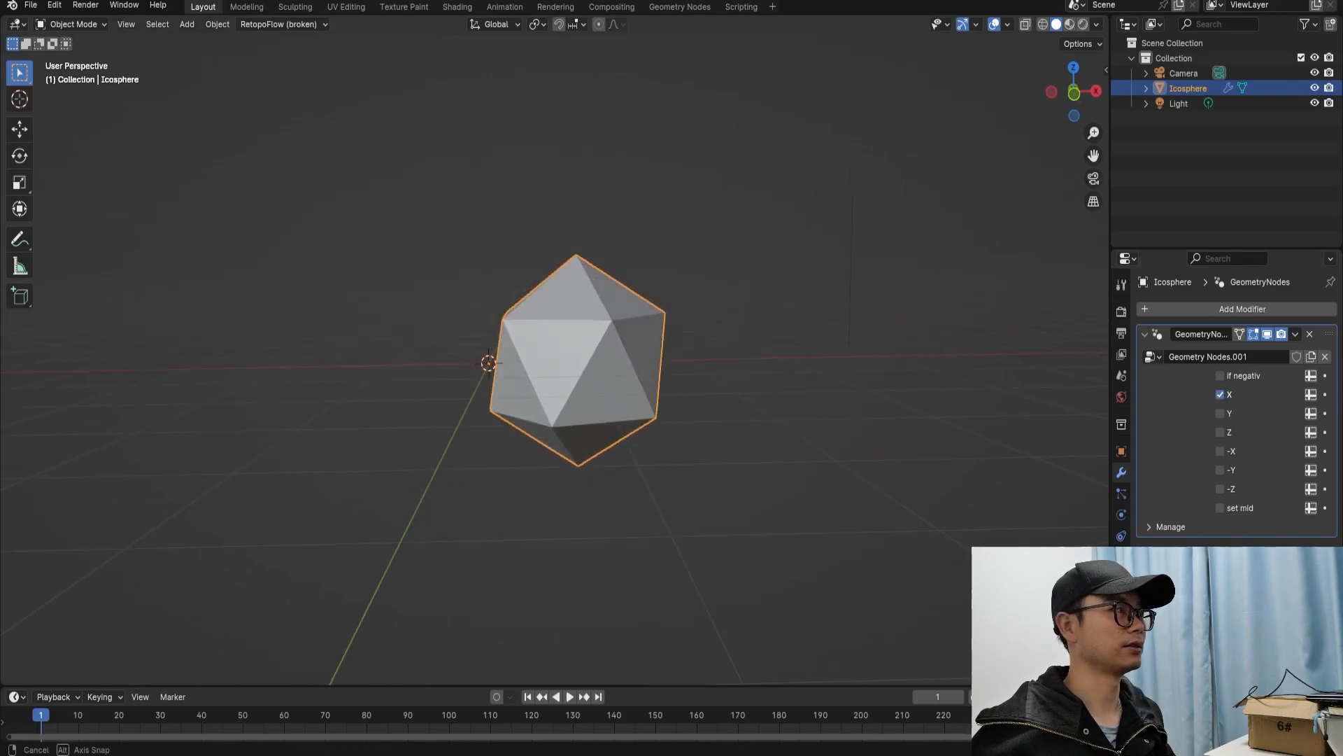
key("KP_1")
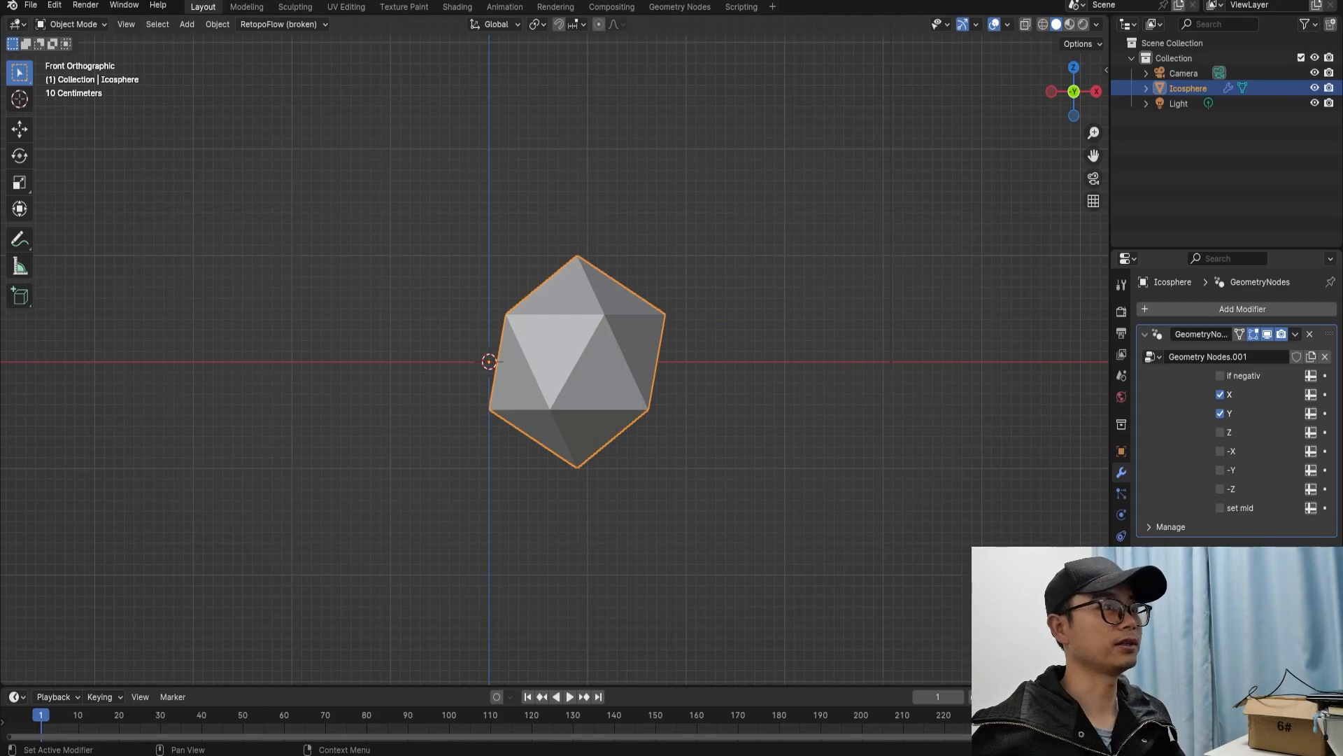
key("KP_8")
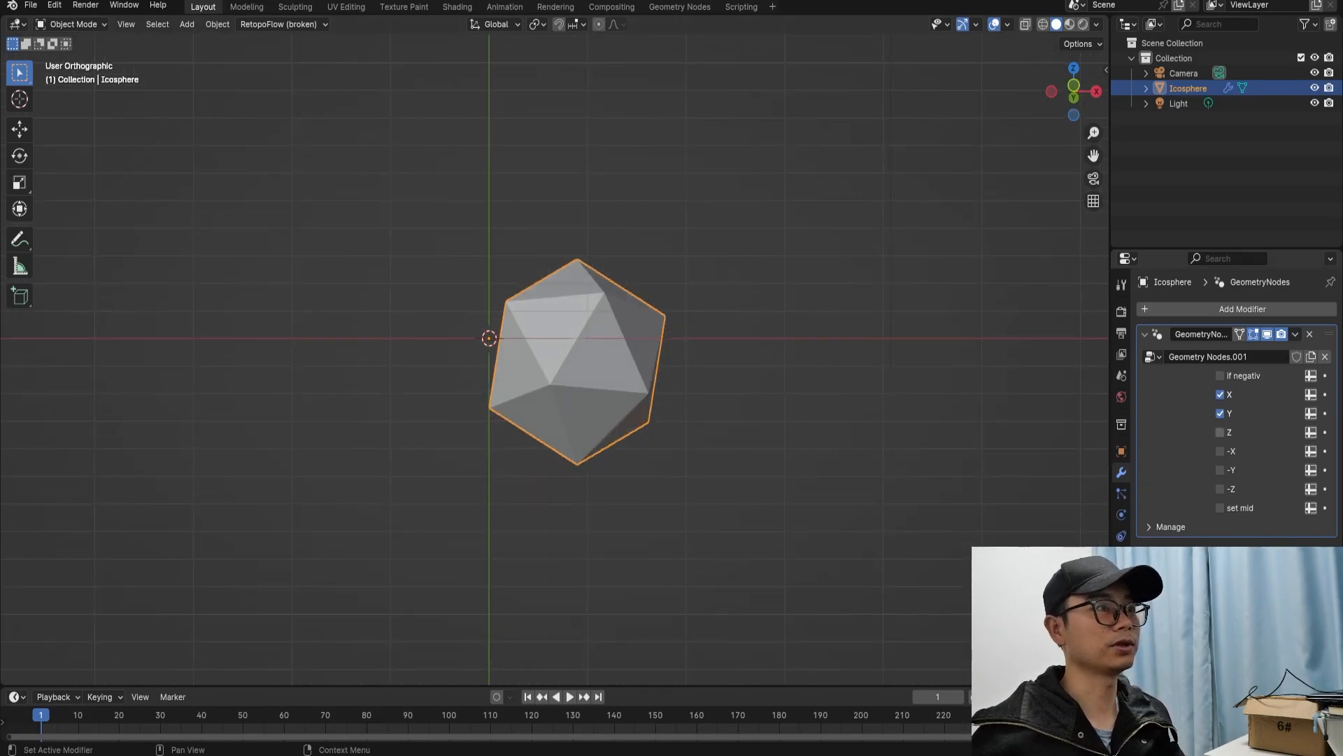
left_click(1220, 432)
key("KP_3")
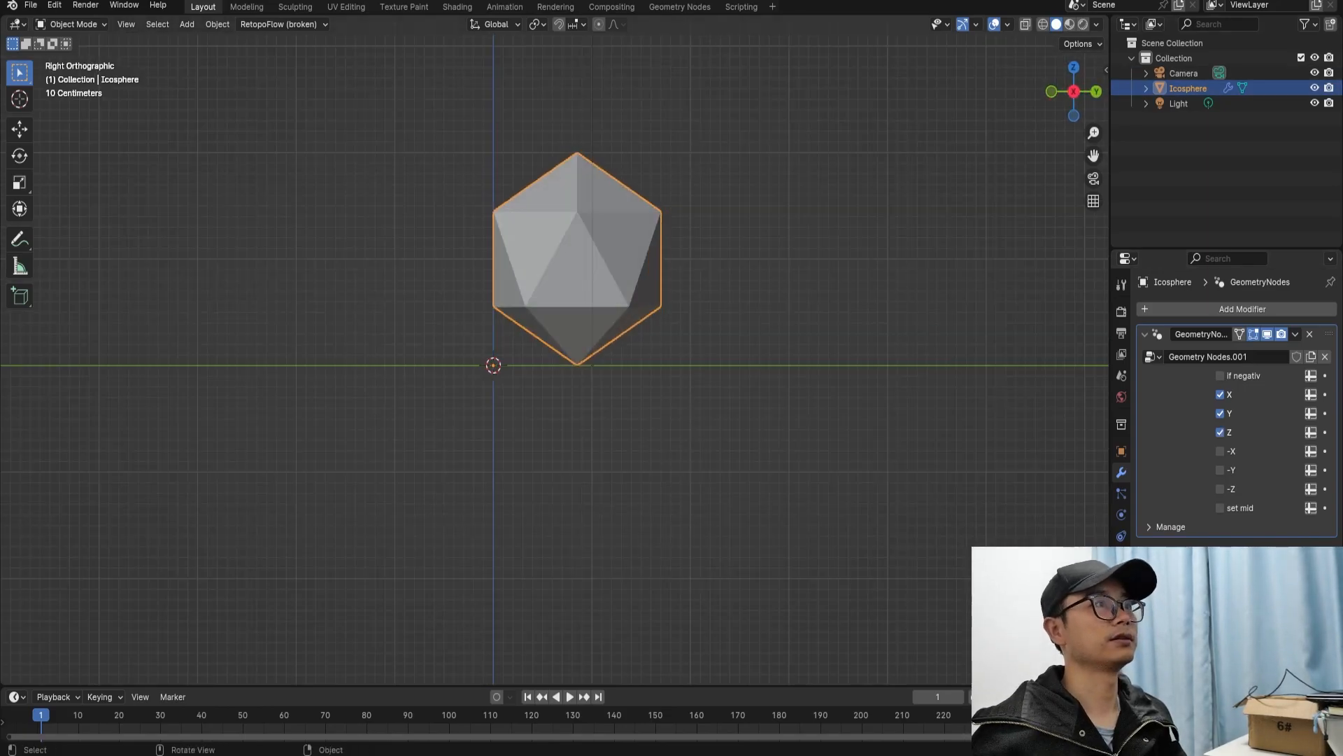
Add a mesh plane at the origin and scale it up to about 9.2 as a horizontal reference surface.
middle_click_drag(630, 392, 584, 420)
scroll(602, 407, "down", 4)
key("shift+a")
mouse_move(580, 386)
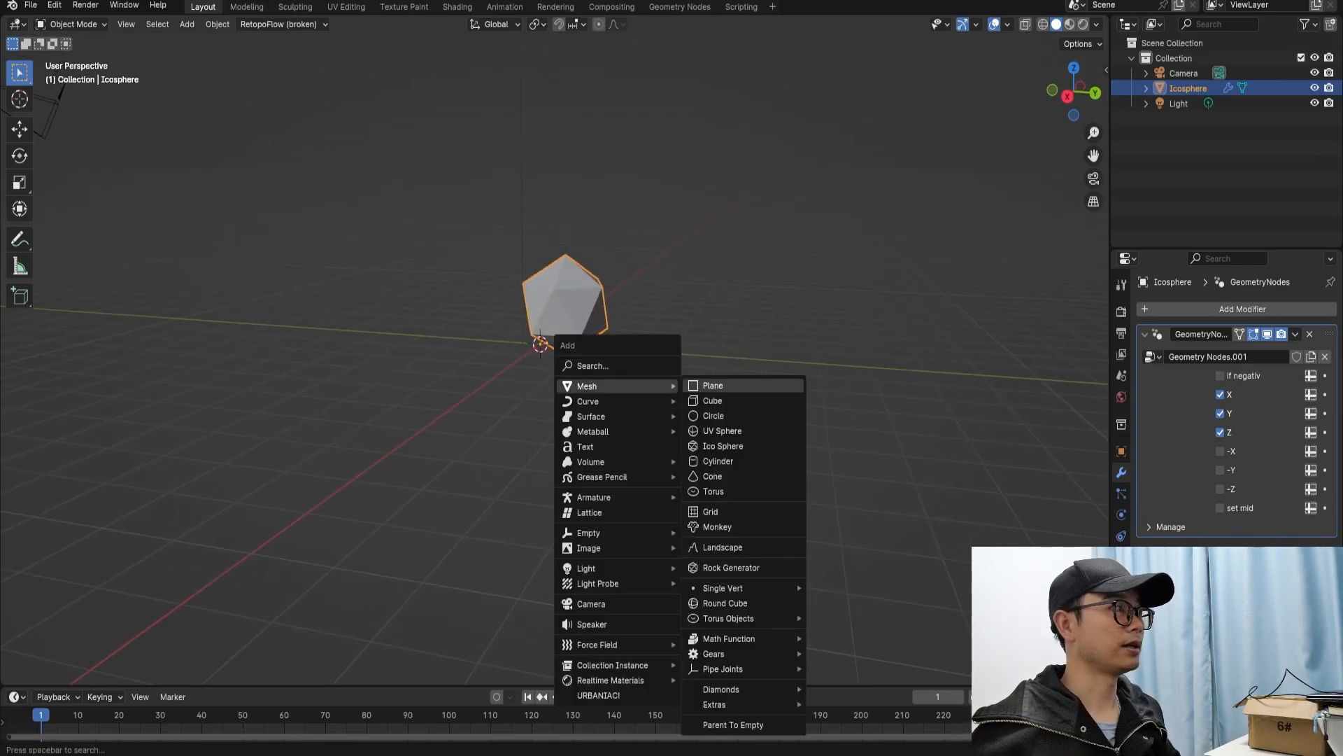
left_click(707, 385)
key("s")
left_click(504, 319)
middle_click_drag(504, 319, 519, 364)
Duplicate the plane in place and rotate the copy 90° about the global X axis.
key("shift+a")
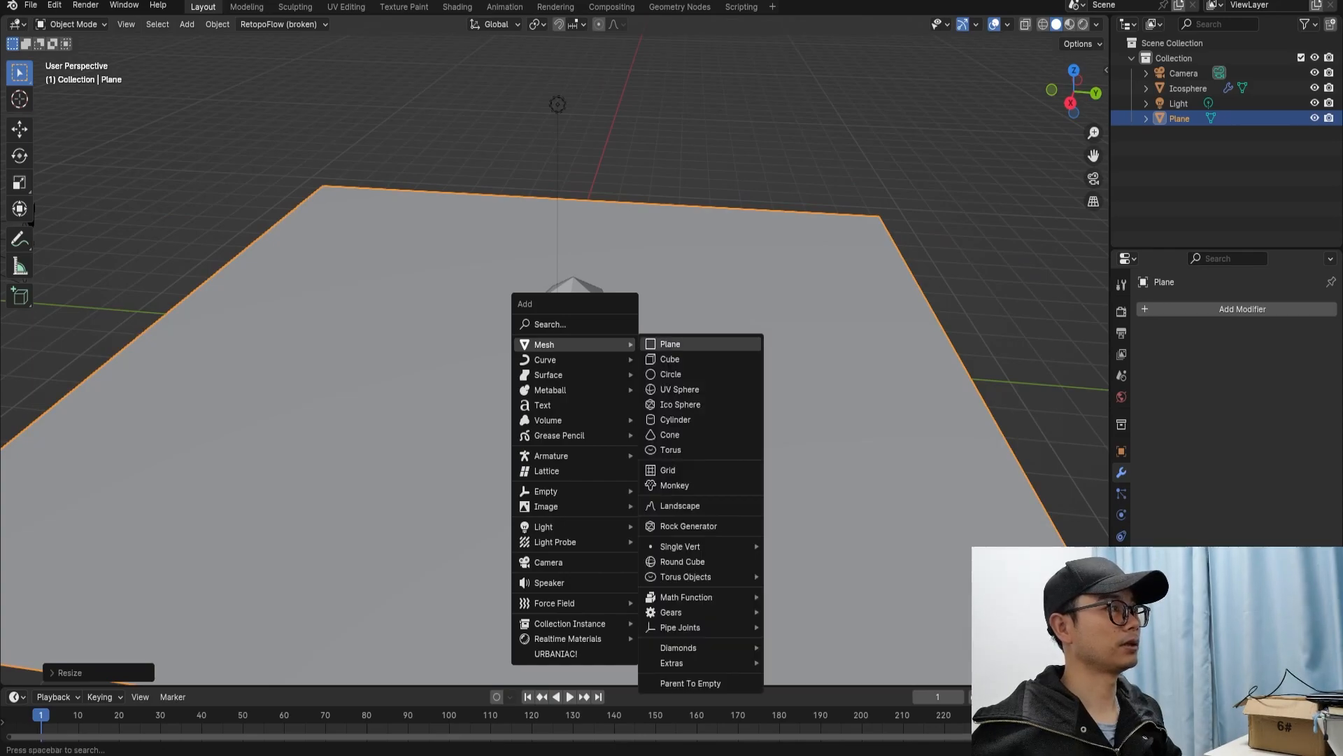
key("Escape")
key("shift+d")
type("rx")
type("90")
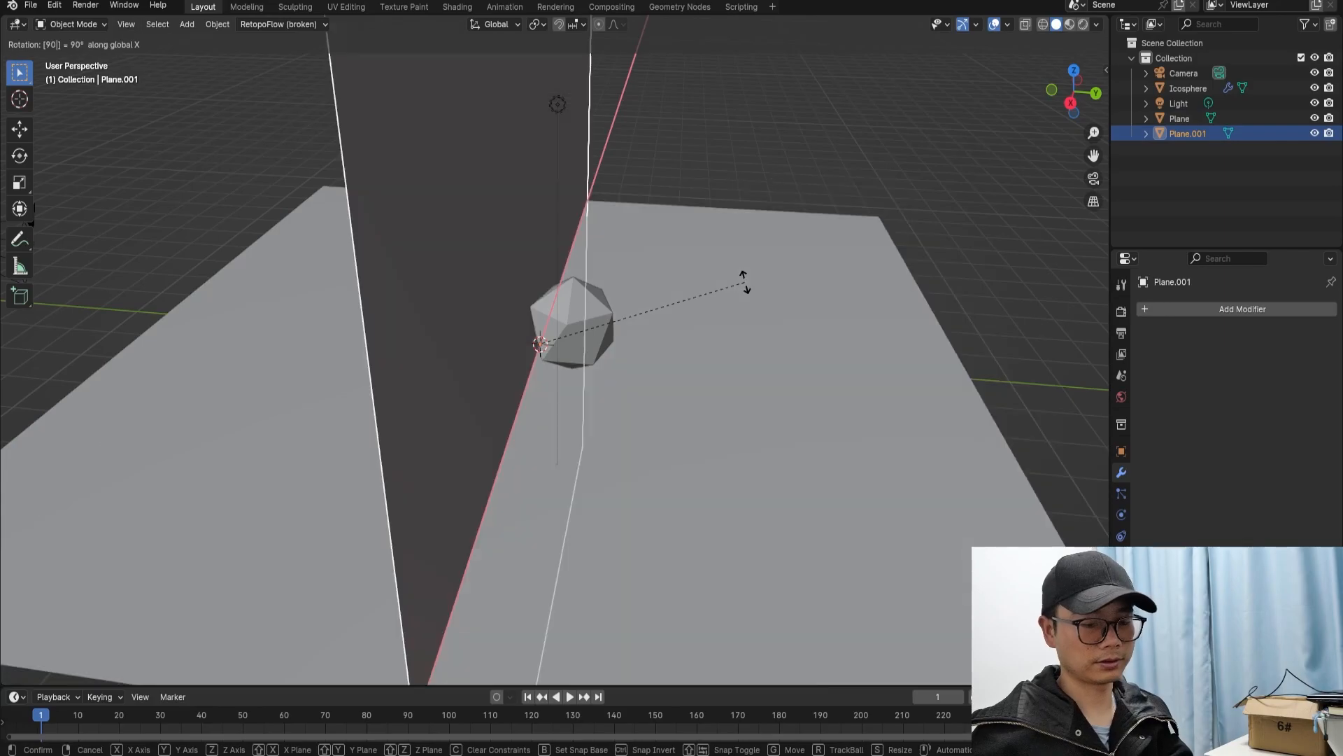
key("Return")
Duplicate the horizontal plane in place and rotate the copy 90° about the Y axis.
left_click(728, 406)
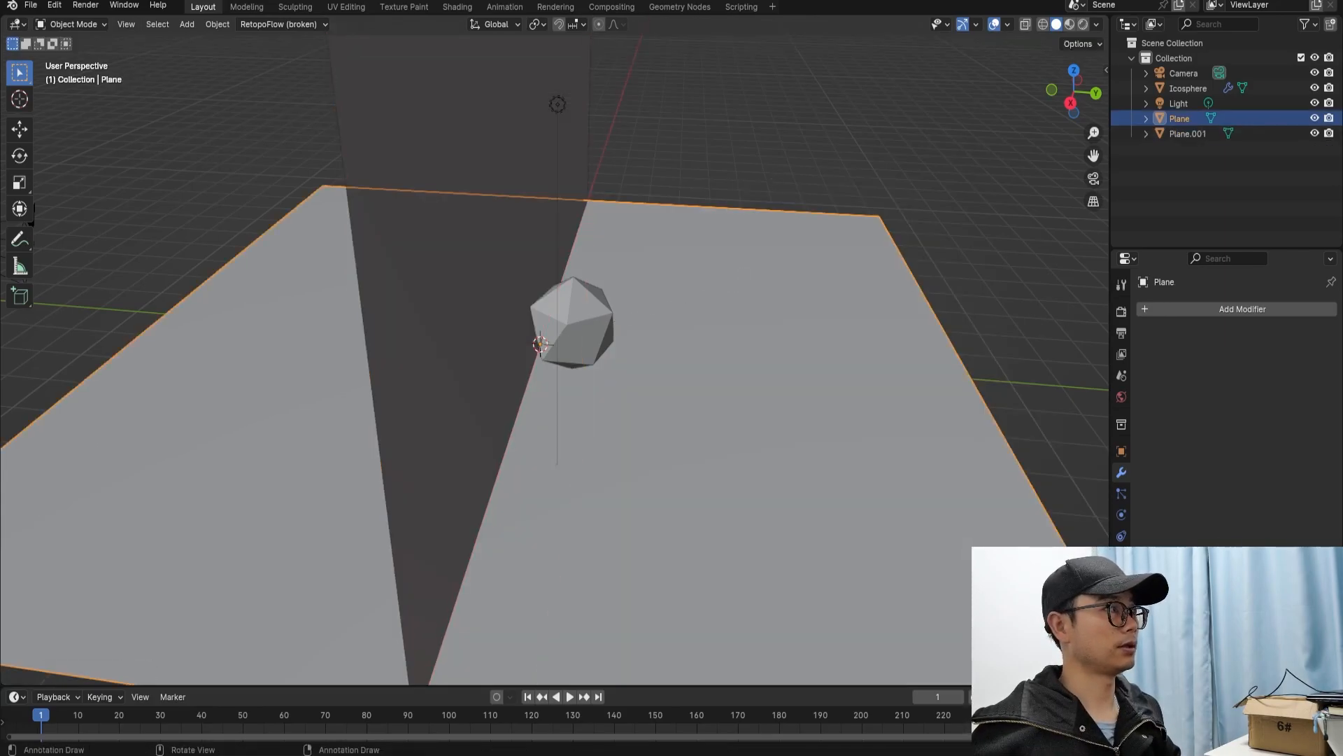
middle_click_drag(727, 405, 675, 417)
key("shift+d")
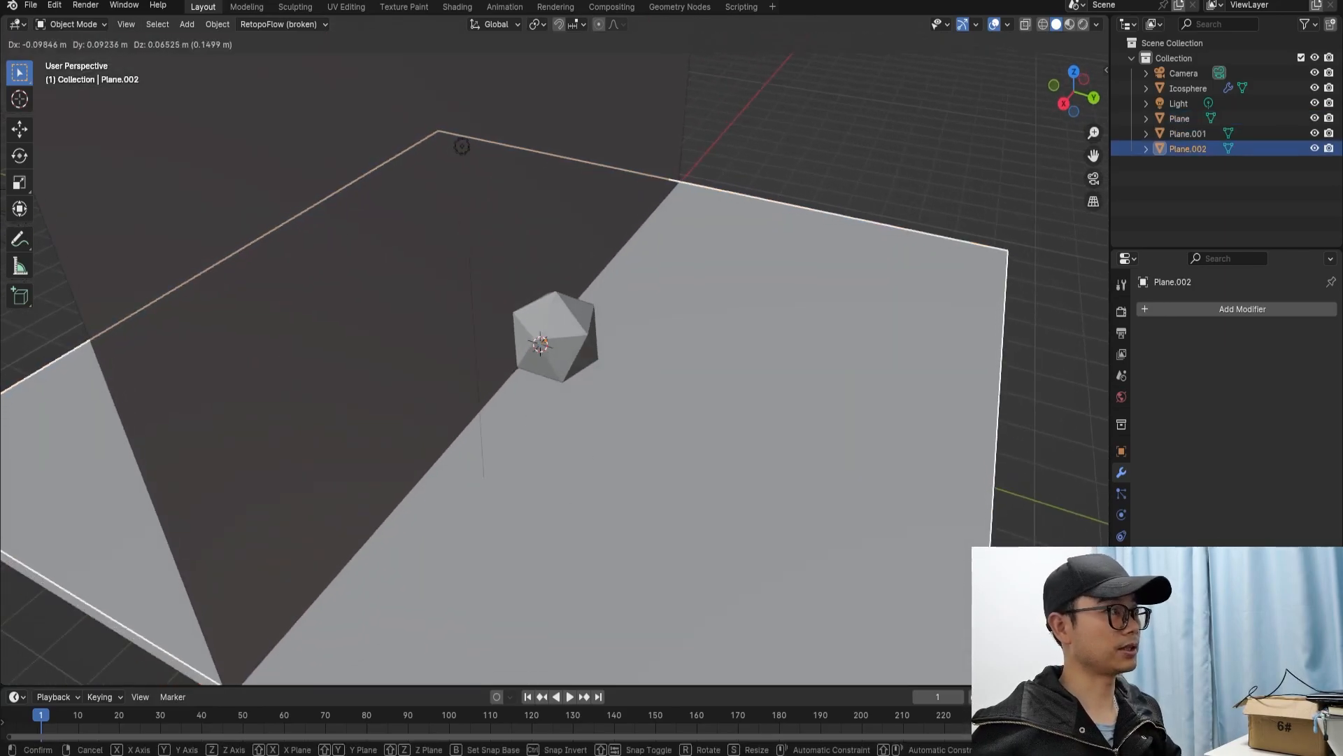
key("Escape")
key("r")
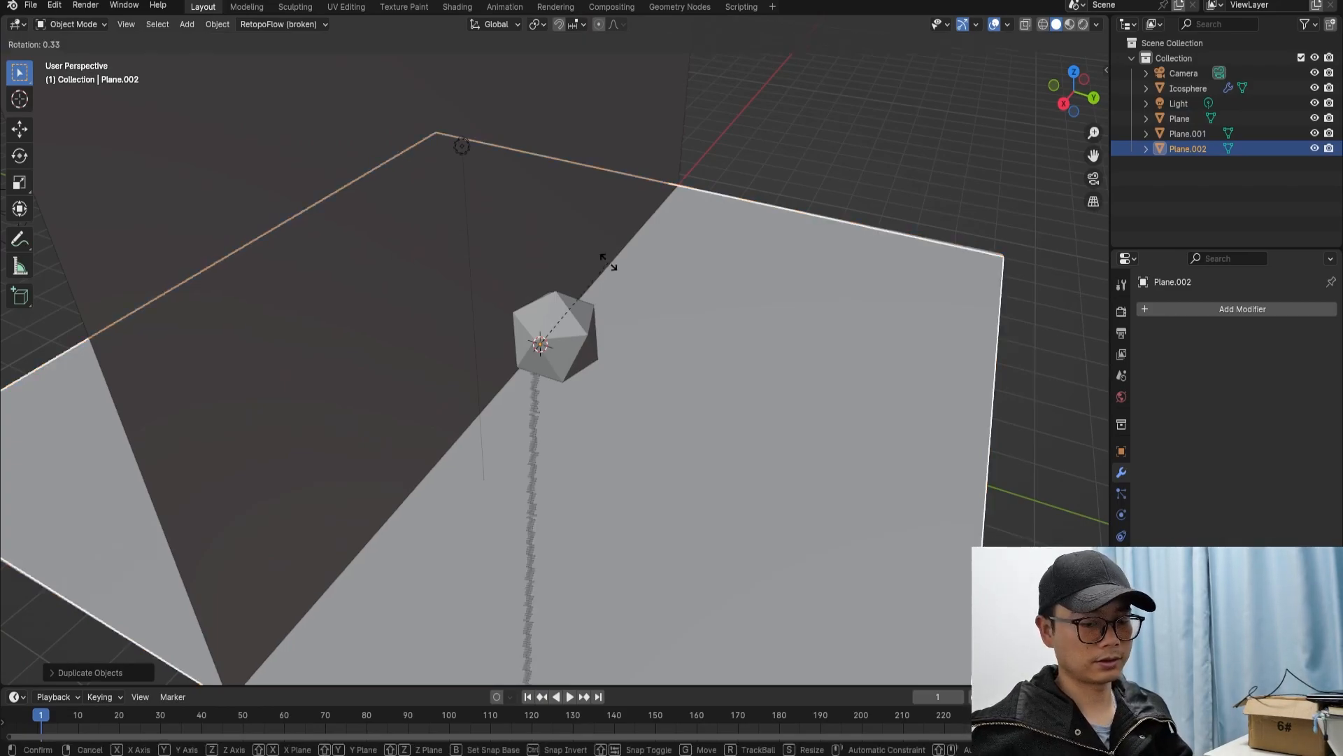
key("z")
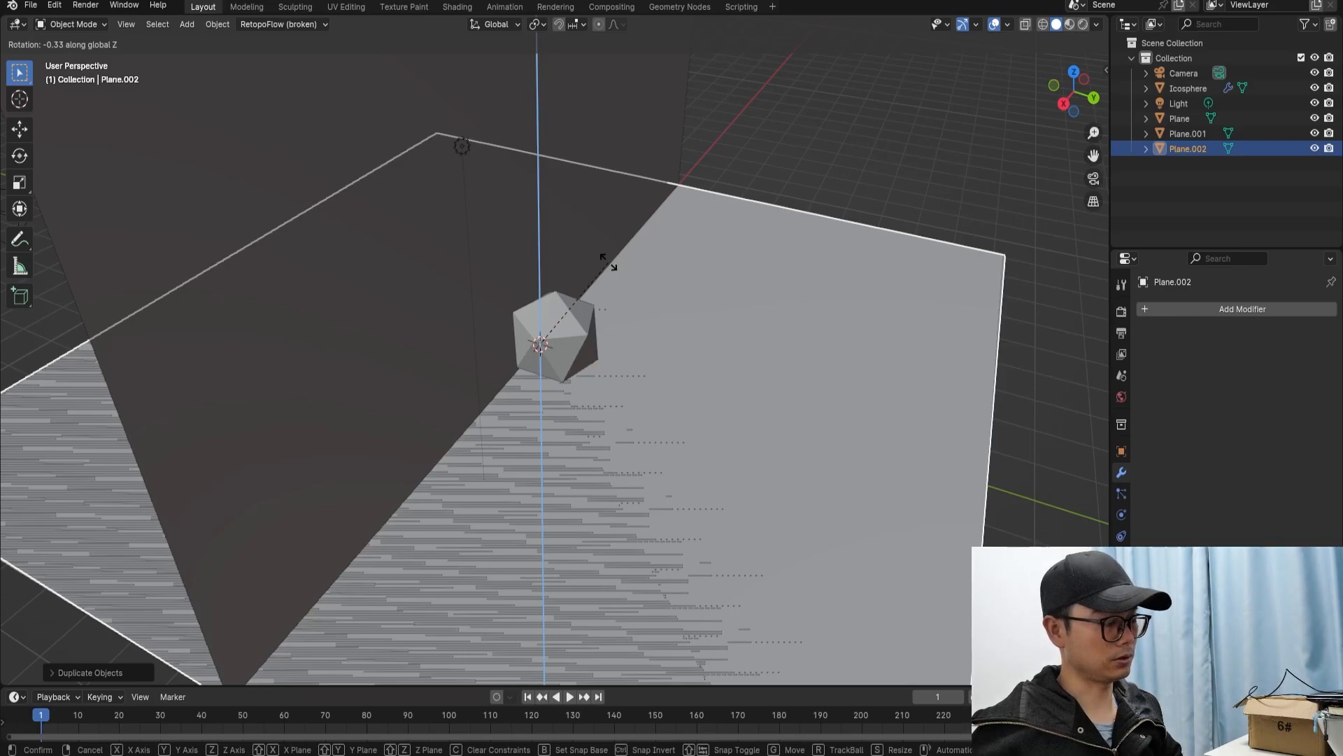
type("y90")
key("Return")
Save the file and reselect the icosphere to show its modifier toggles.
middle_click_drag(607, 265, 399, 222)
scroll(648, 237, "up", 3)
key("ctrl+s")
scroll(552, 350, "down", 5)
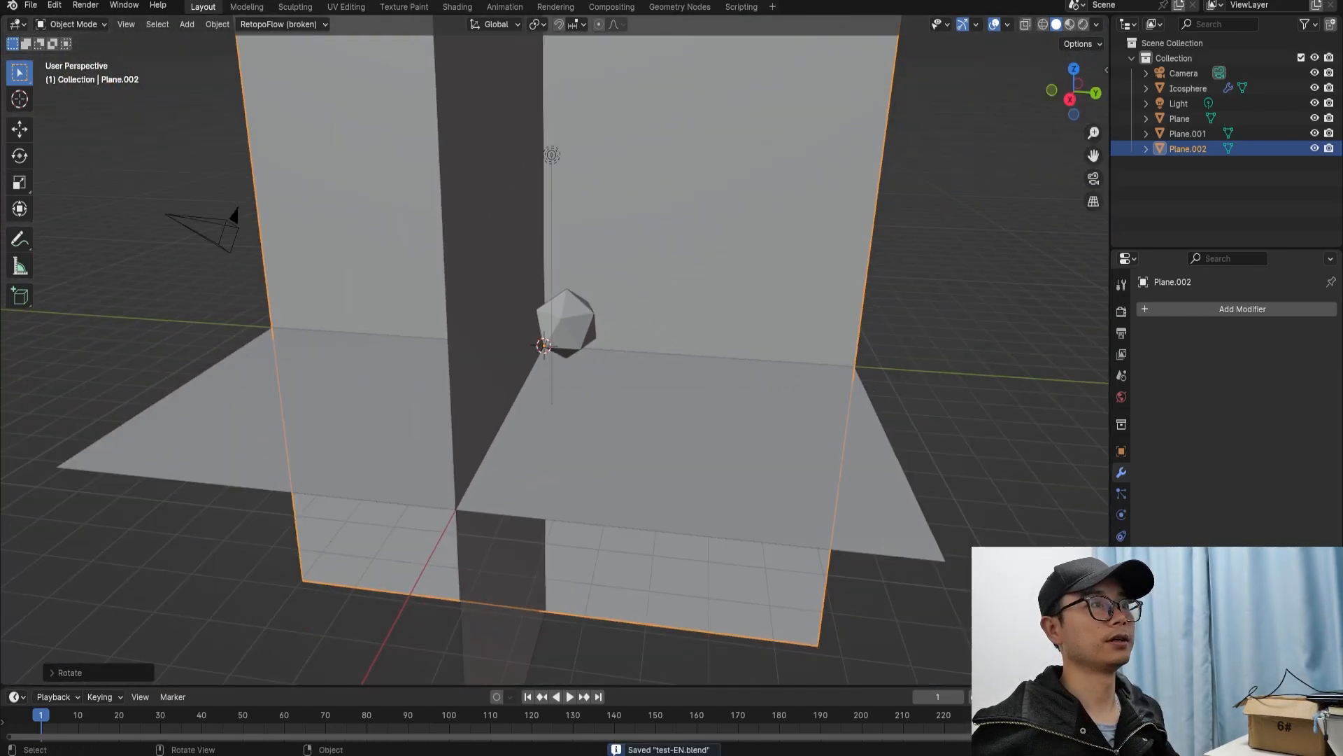
left_click(1121, 452)
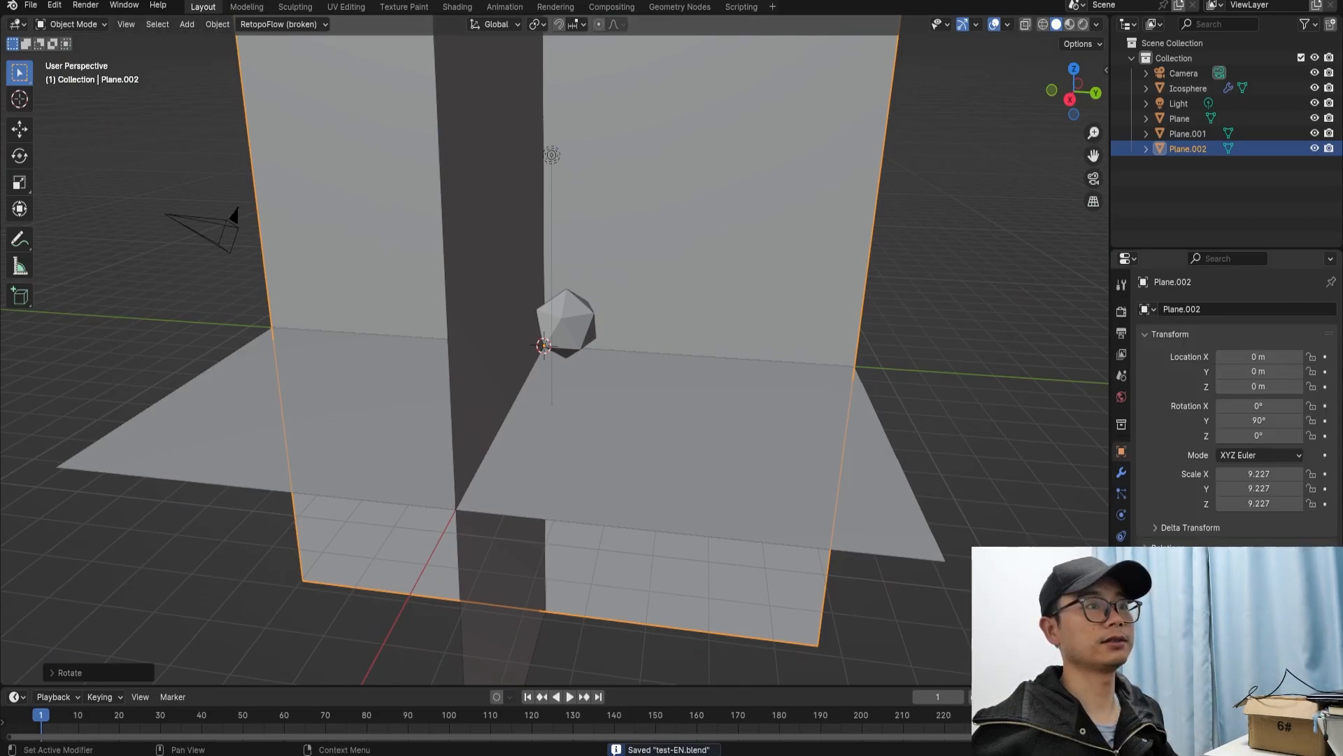
left_click(1122, 472)
left_click(497, 294)
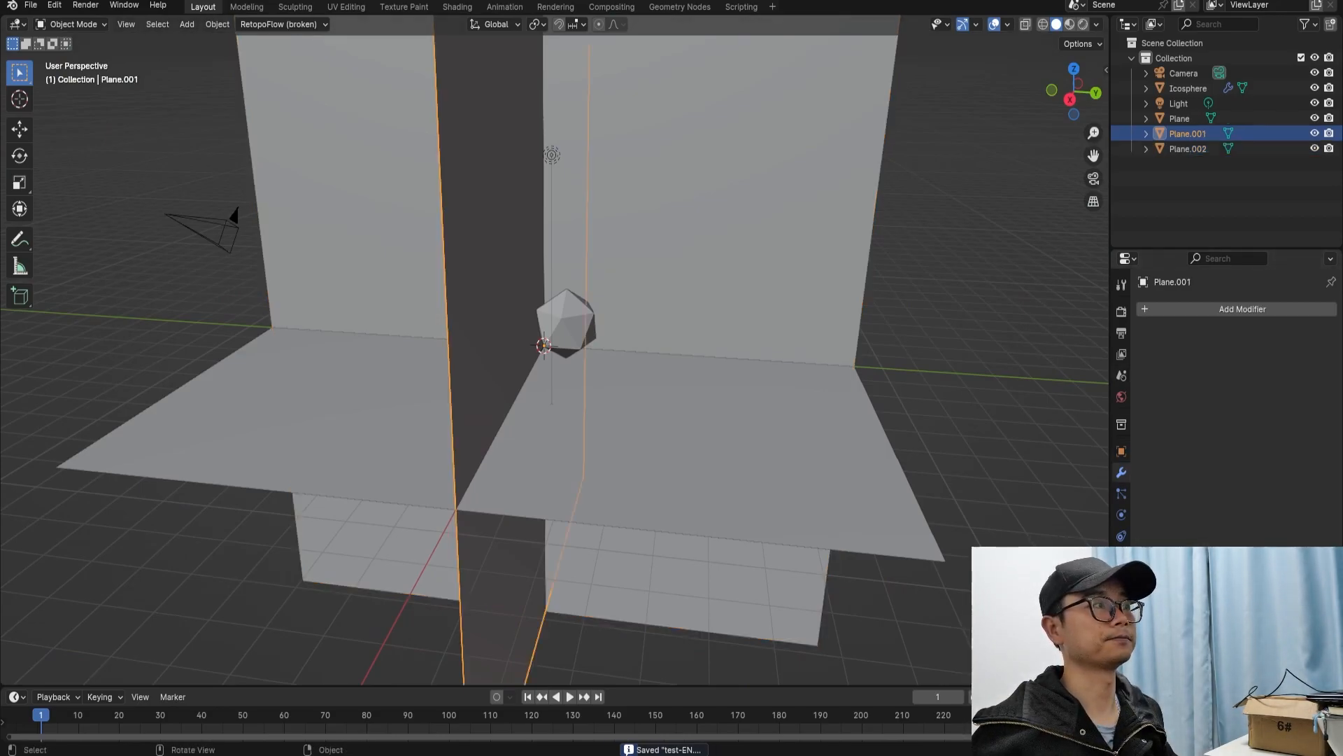
left_click(568, 318)
scroll(568, 318, "up", 3)
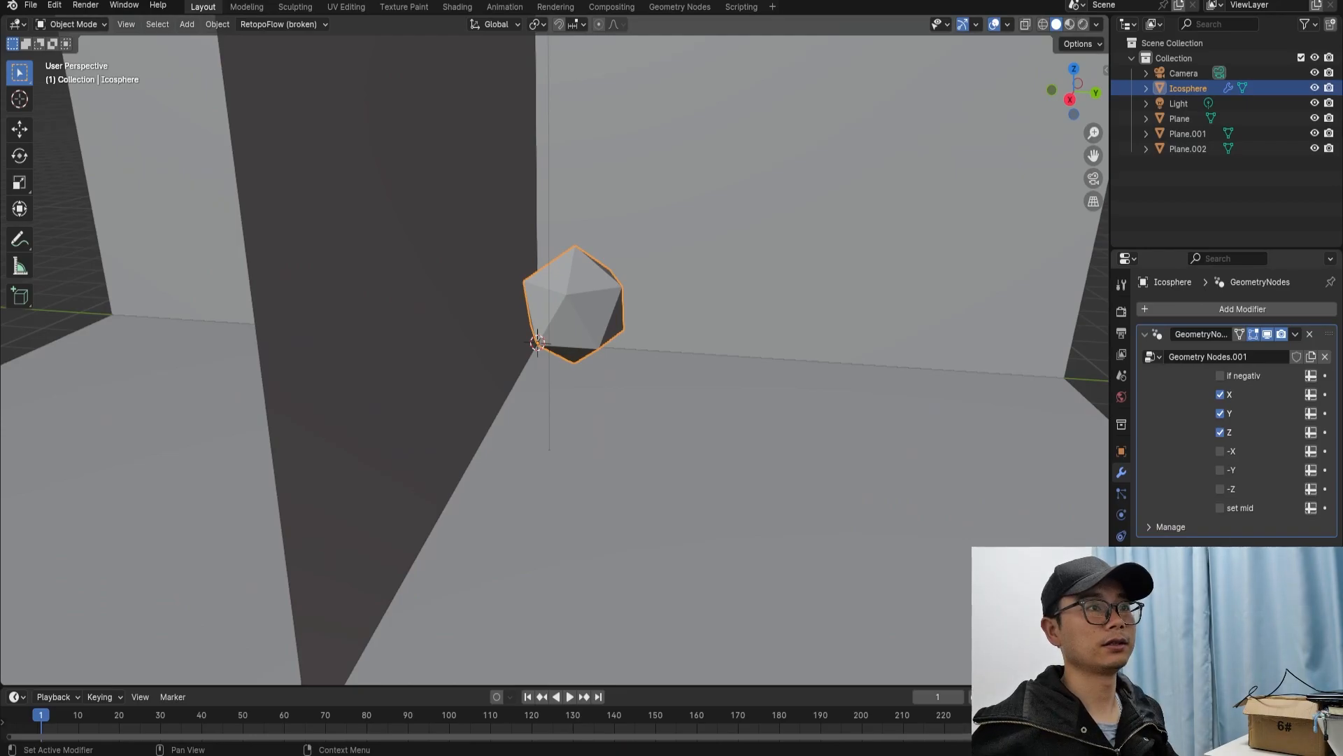
Turn the icosphere's X and Y toggles off and back on to test its alignment against the reference planes.
left_click(1220, 394)
left_click(1221, 413)
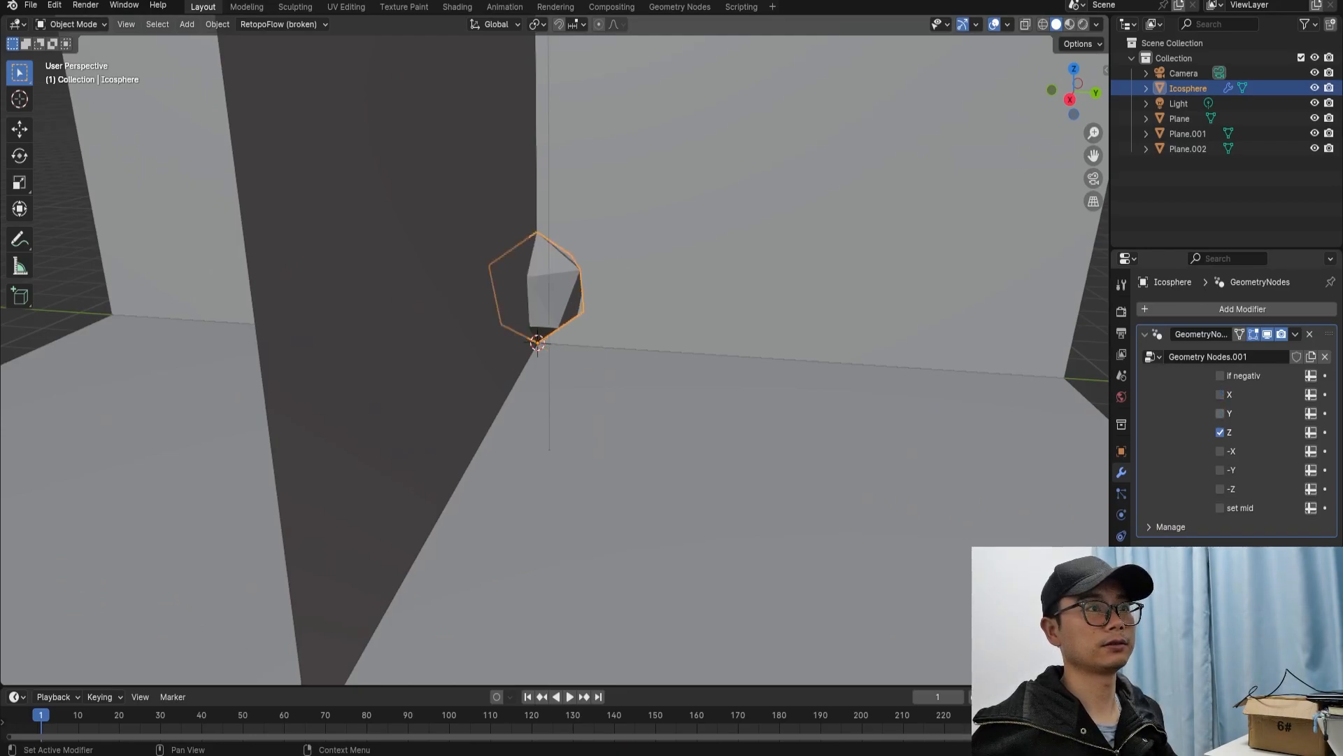
left_click(1221, 395)
left_click(1220, 414)
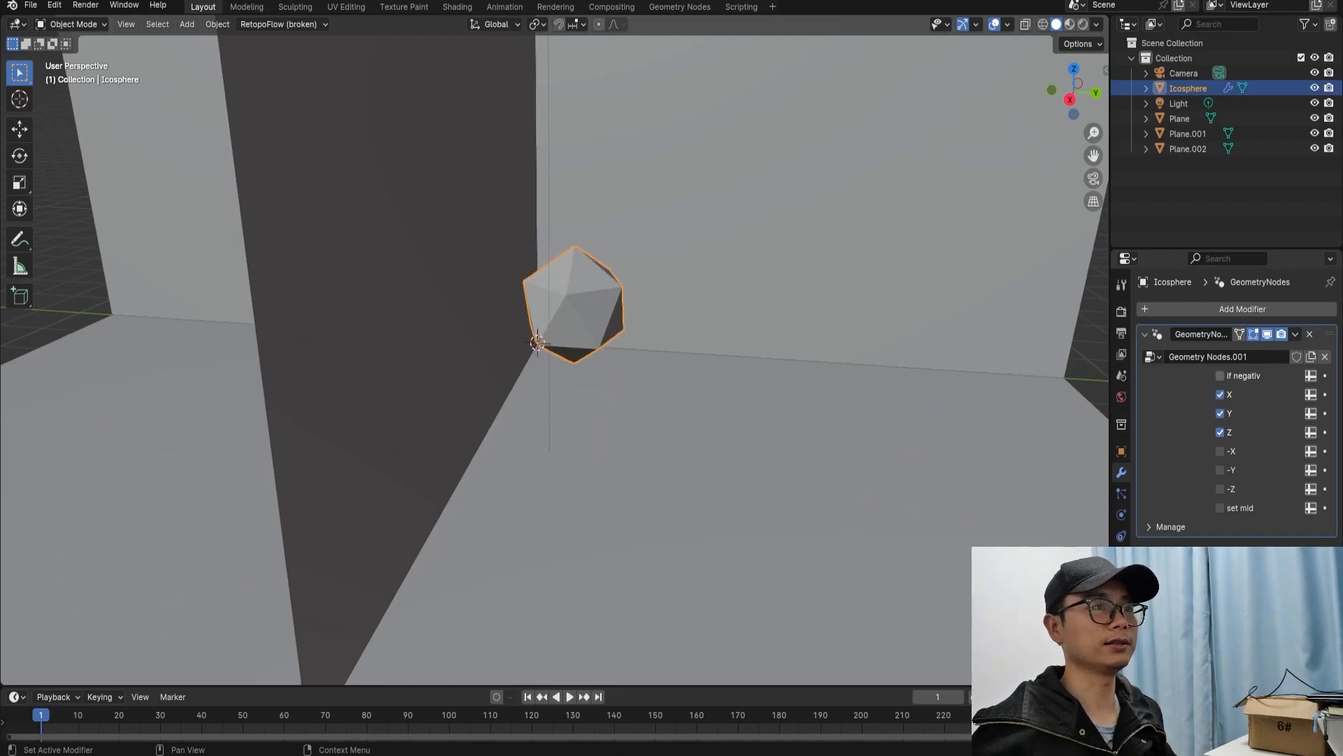
Enable if negativ, -X, -Y and -Z on the icosphere's modifier, examining its alignment with the planes after each change.
left_click(1221, 376)
middle_click_drag(770, 391, 727, 369)
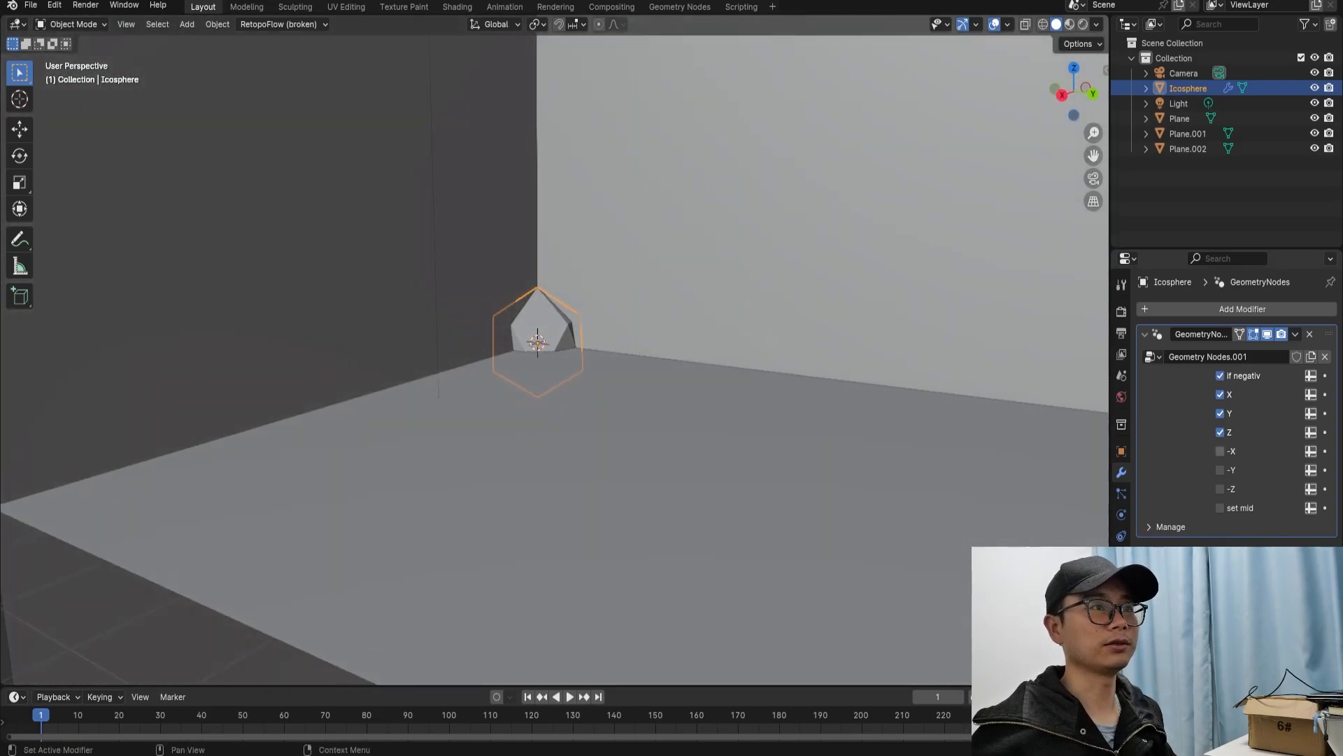
left_click(1220, 451)
middle_click_drag(699, 413, 1014, 425)
left_click(1220, 470)
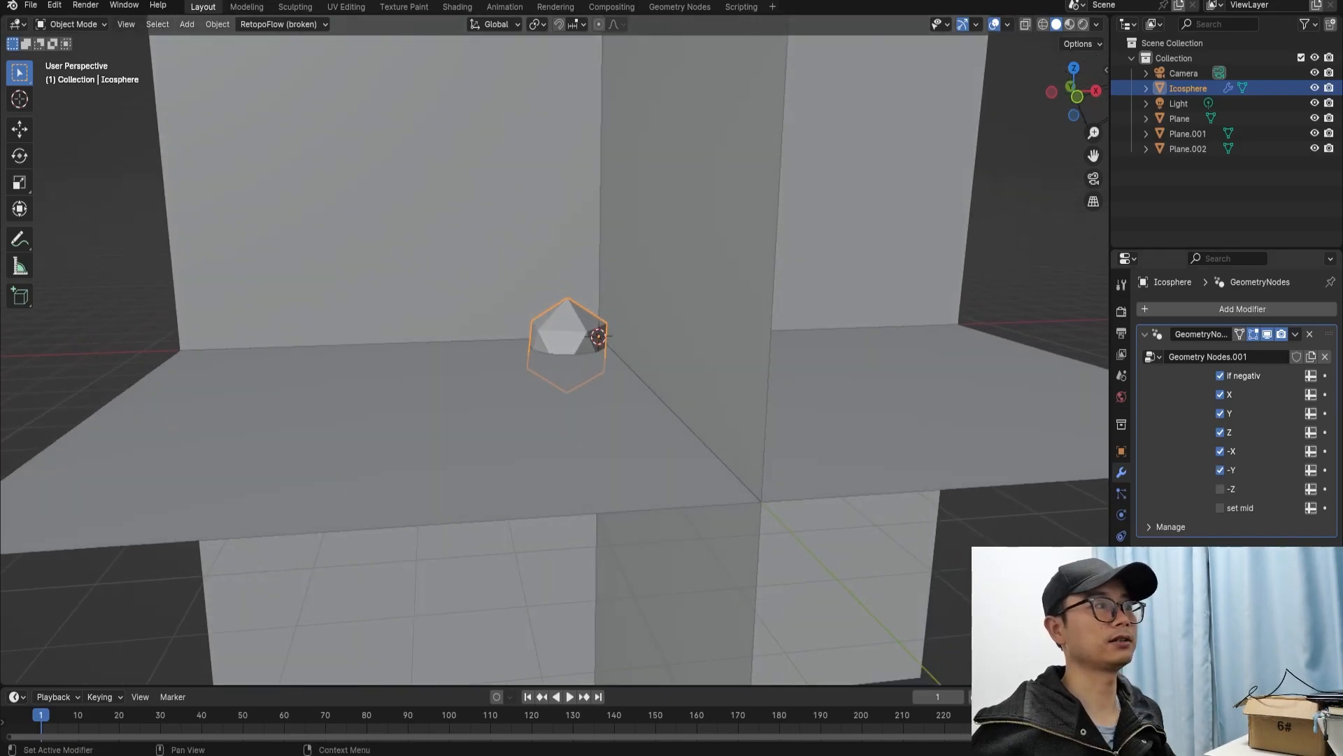
middle_click_drag(770, 420, 595, 427)
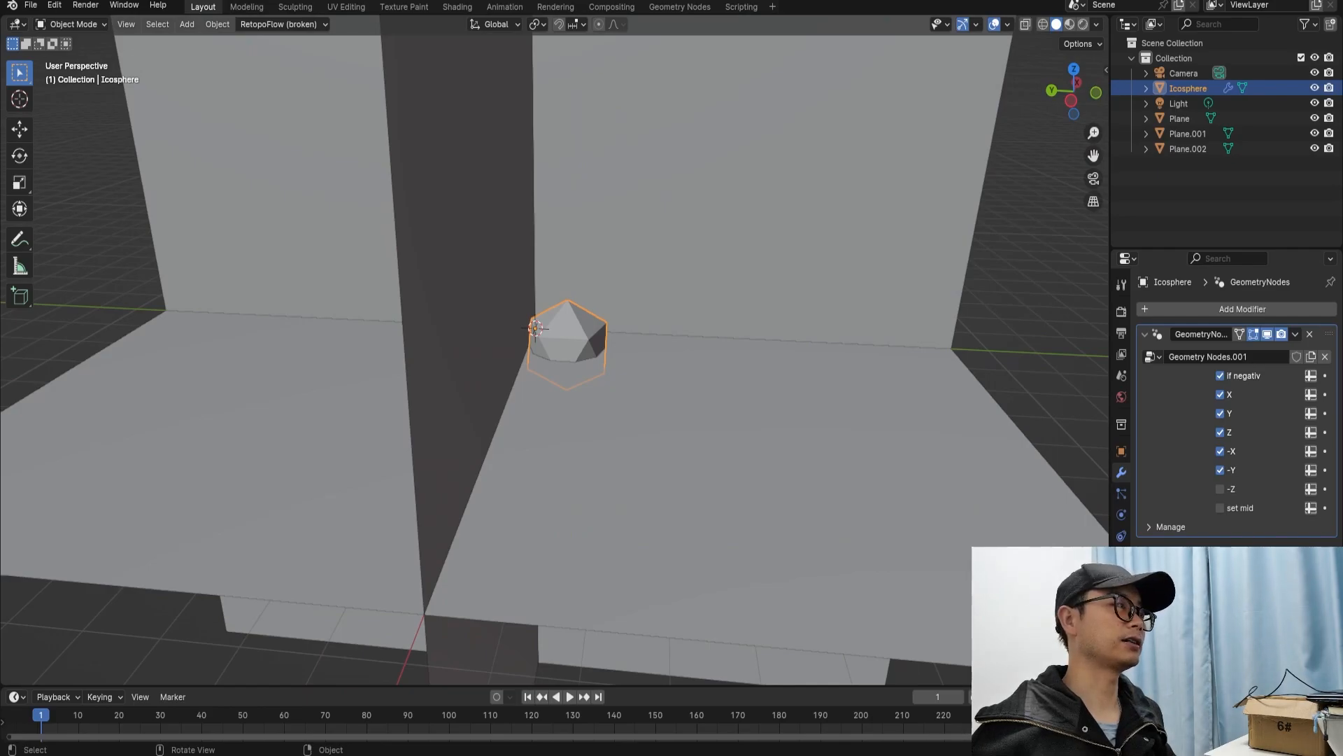
left_click(471, 392)
left_click(568, 332)
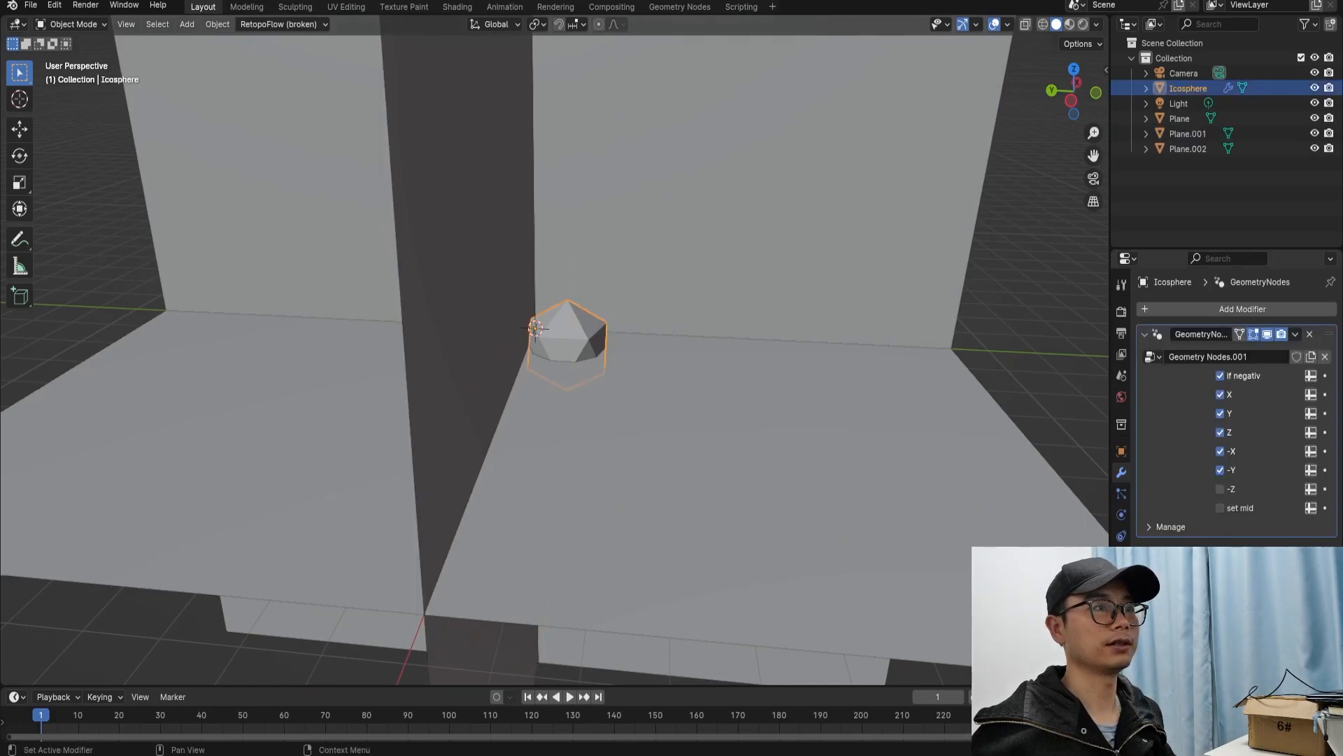
left_click(1221, 488)
middle_click_drag(805, 434, 668, 318)
scroll(689, 298, "up", 3)
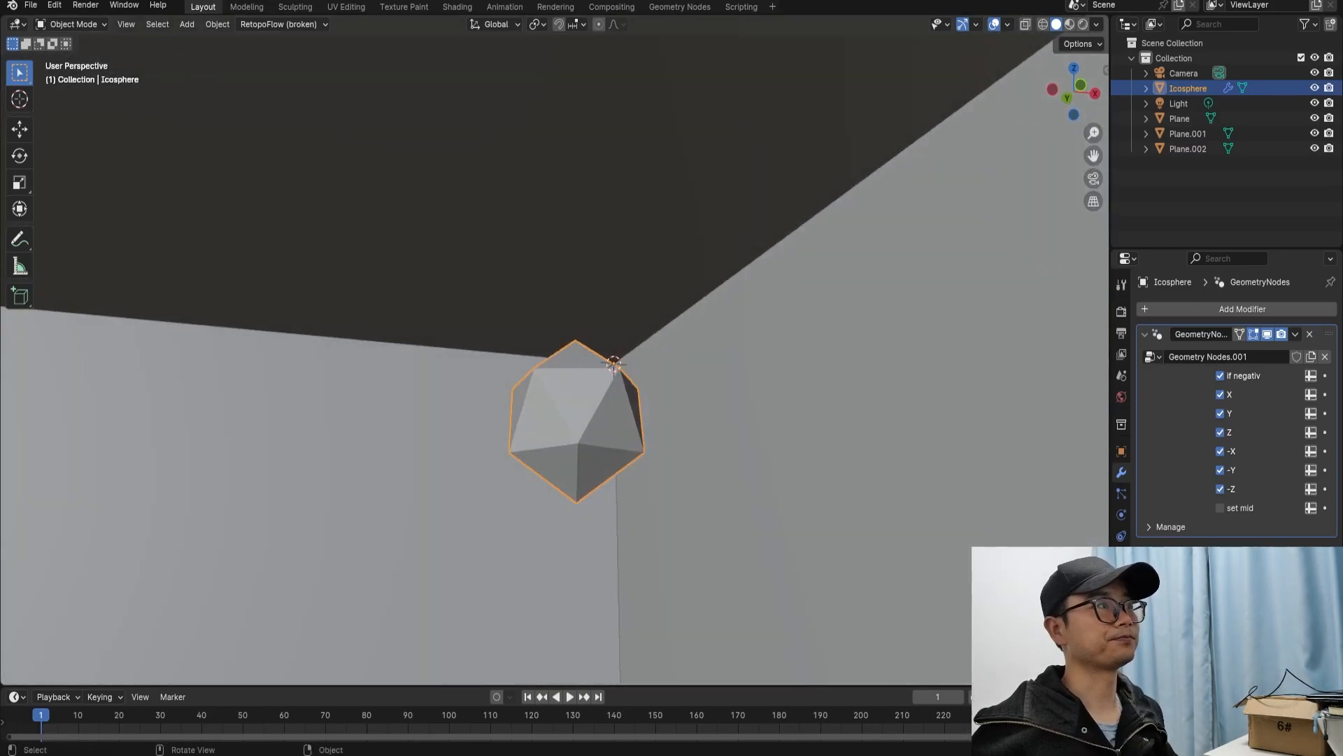
Save the file, return to the Geometry Nodes workspace, and add a reroute on the geometry links leaving the first Group Input.
key("ctrl+s")
left_click(680, 7)
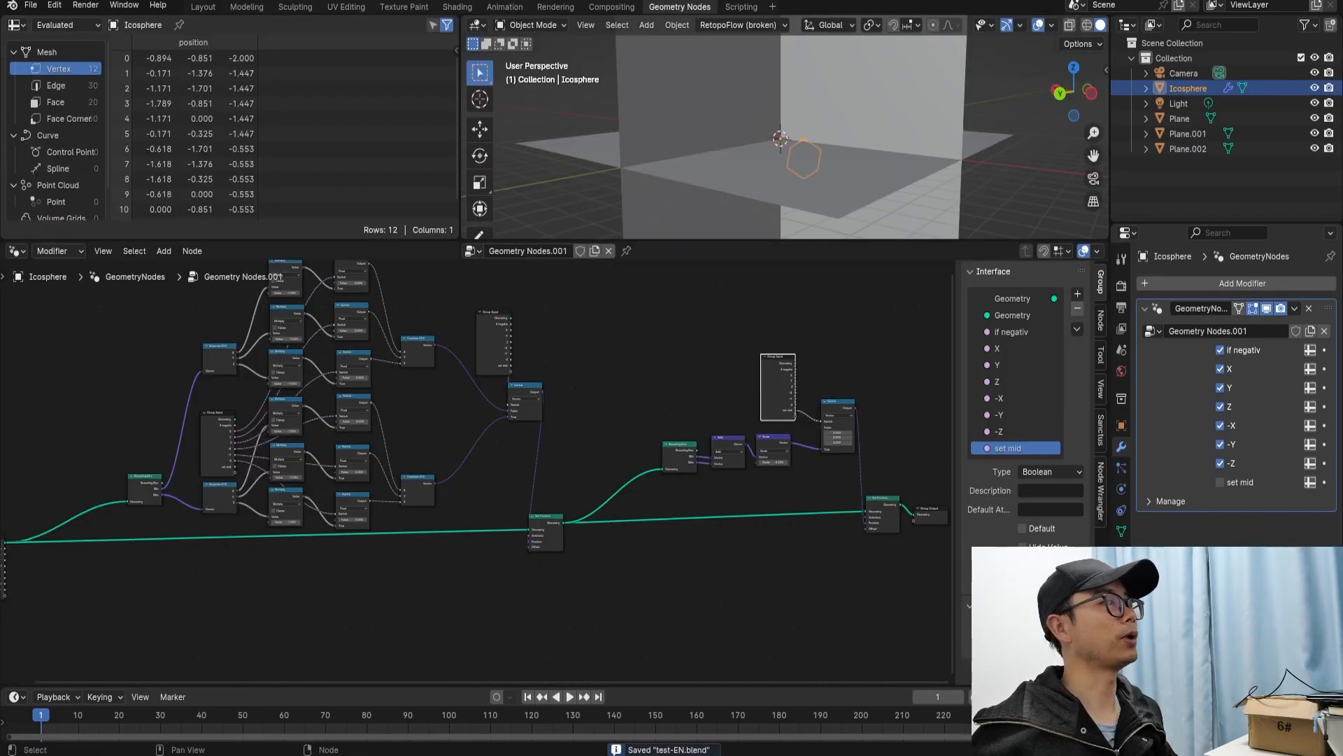
middle_click_drag(287, 476, 420, 455)
scroll(420, 455, "up", 2)
middle_click_drag(196, 474, 488, 465)
scroll(488, 465, "up", 4)
right_click_drag(468, 389, 475, 573, "shift")
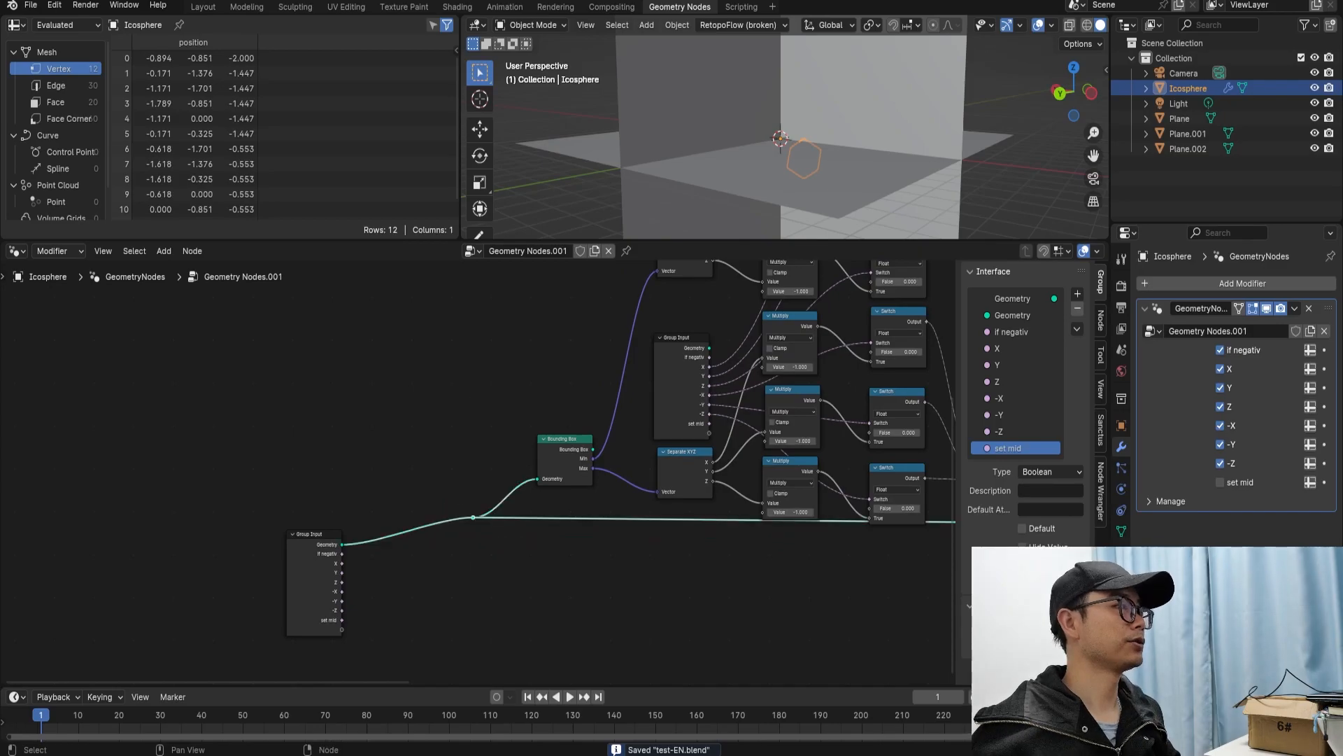
Insert a Transform Geometry node between the first Group Input and the reroute, moving the Group Input away to make room.
left_click_drag(319, 534, 261, 495)
key("shift+a")
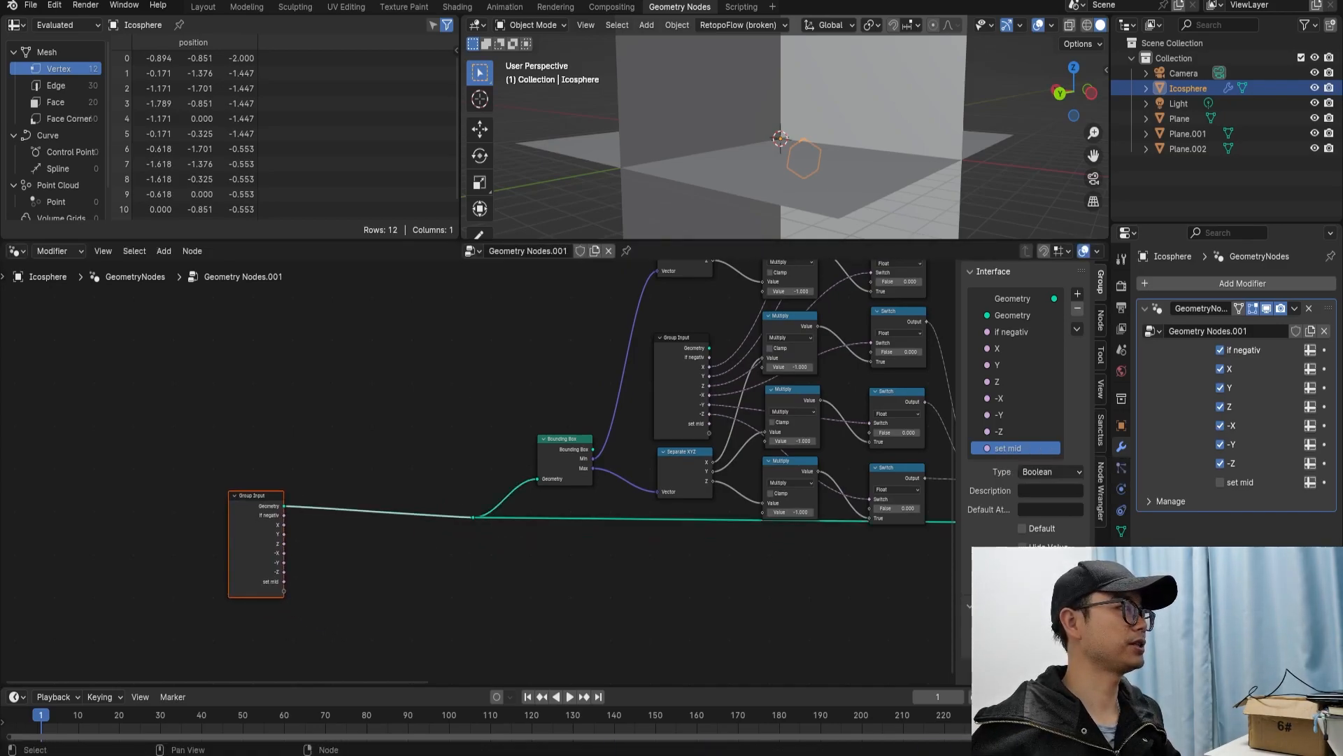
type("trans")
key("Return")
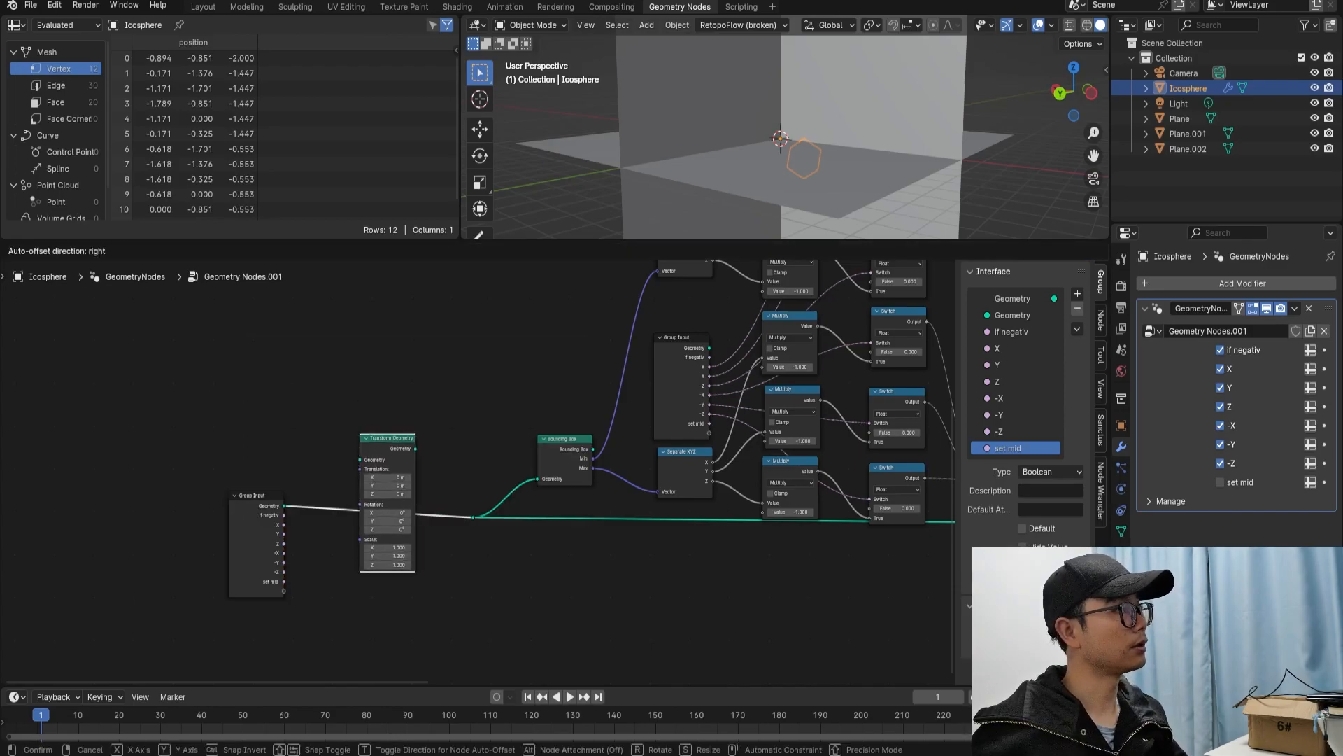
left_click(359, 436)
scroll(359, 435, "up", 6)
middle_click_drag(360, 436, 467, 367)
left_click_drag(227, 466, 101, 373)
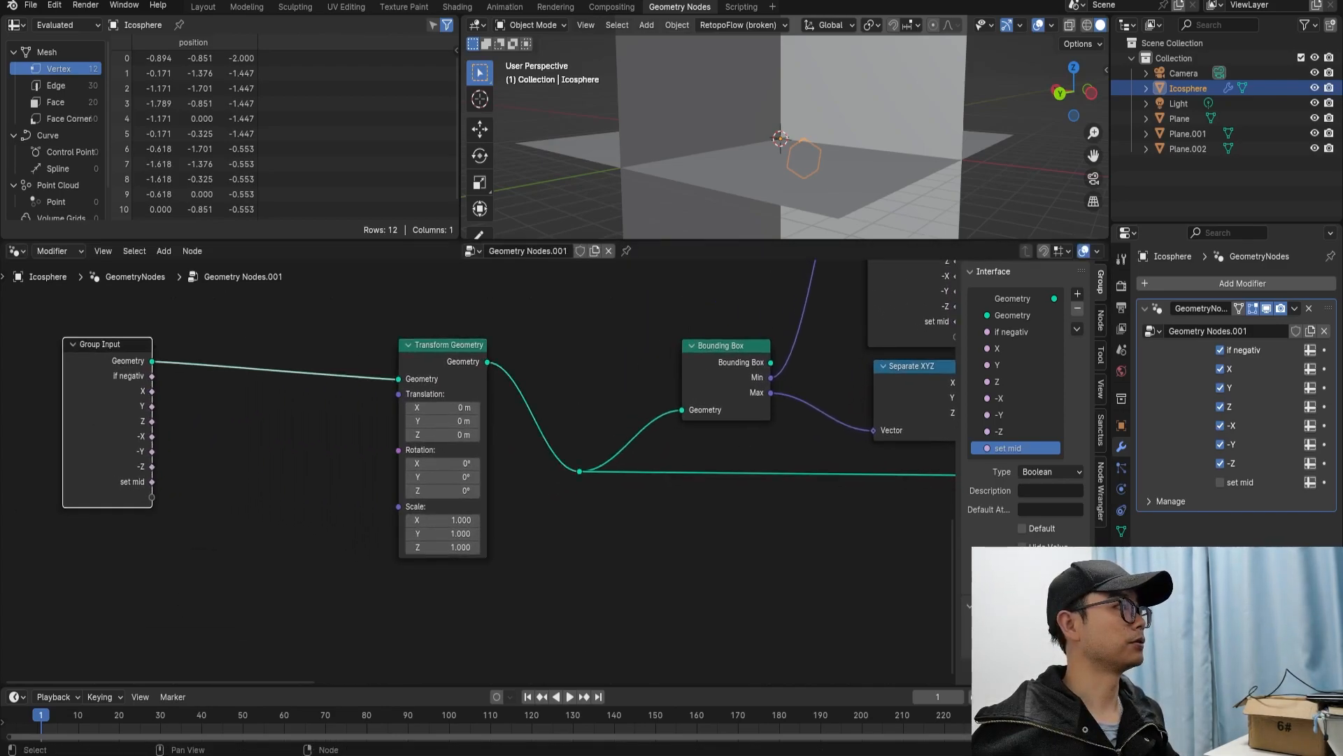
Add a Scene Time node below the first Group Input and connect its Seconds output to the Transform Geometry node's Rotation.
left_click(150, 518)
key("shift+a")
type("sce")
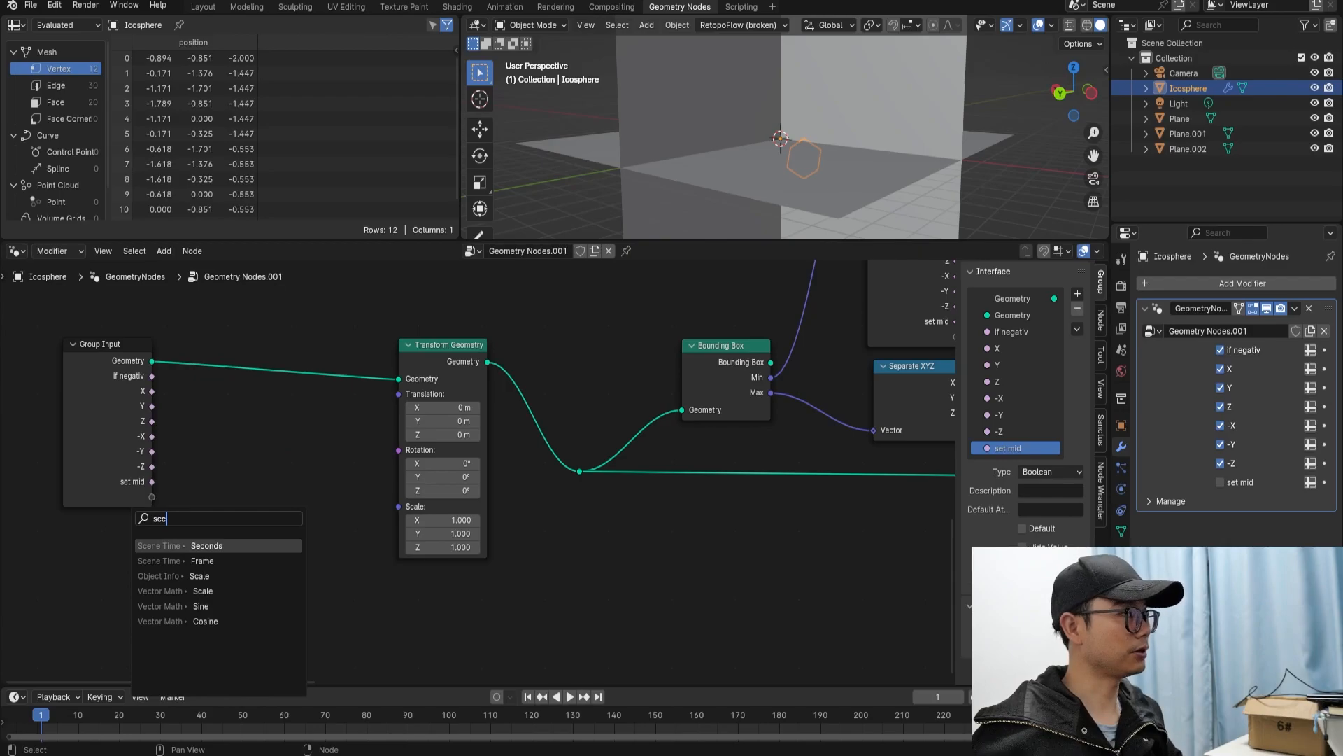
key("Return")
left_click(312, 502)
scroll(312, 502, "up", 3)
left_click(313, 505)
left_click(242, 504)
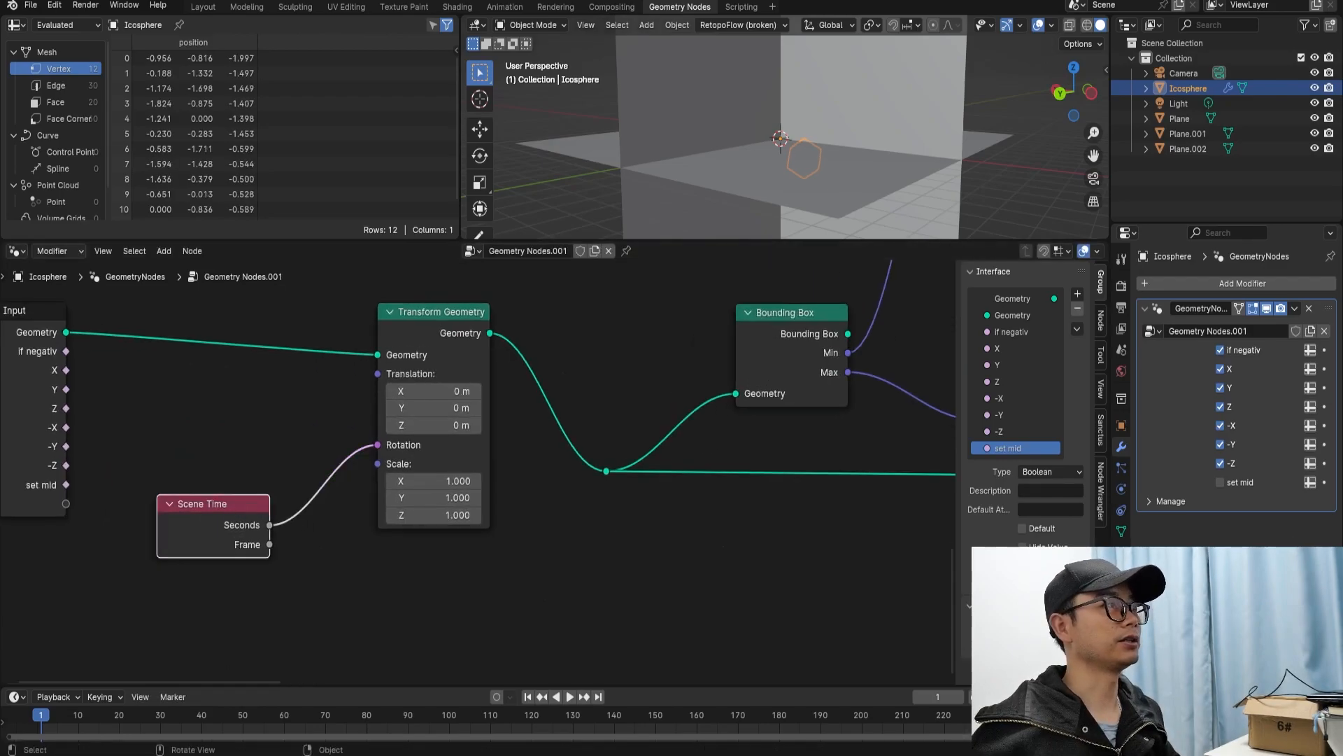
Play the animation and stop it at frame 47 to examine how the rotating icosphere stays aligned with the planes.
mouse_move(860, 158)
middle_mouse_down()
mouse_move(675, 93)
mouse_move(785, 171)
mouse_move(848, 160)
middle_mouse_up()
scroll(674, 94, "up", 3)
scroll(785, 171, "up", 2)
key("space")
middle_click_drag(620, 129, 687, 125)
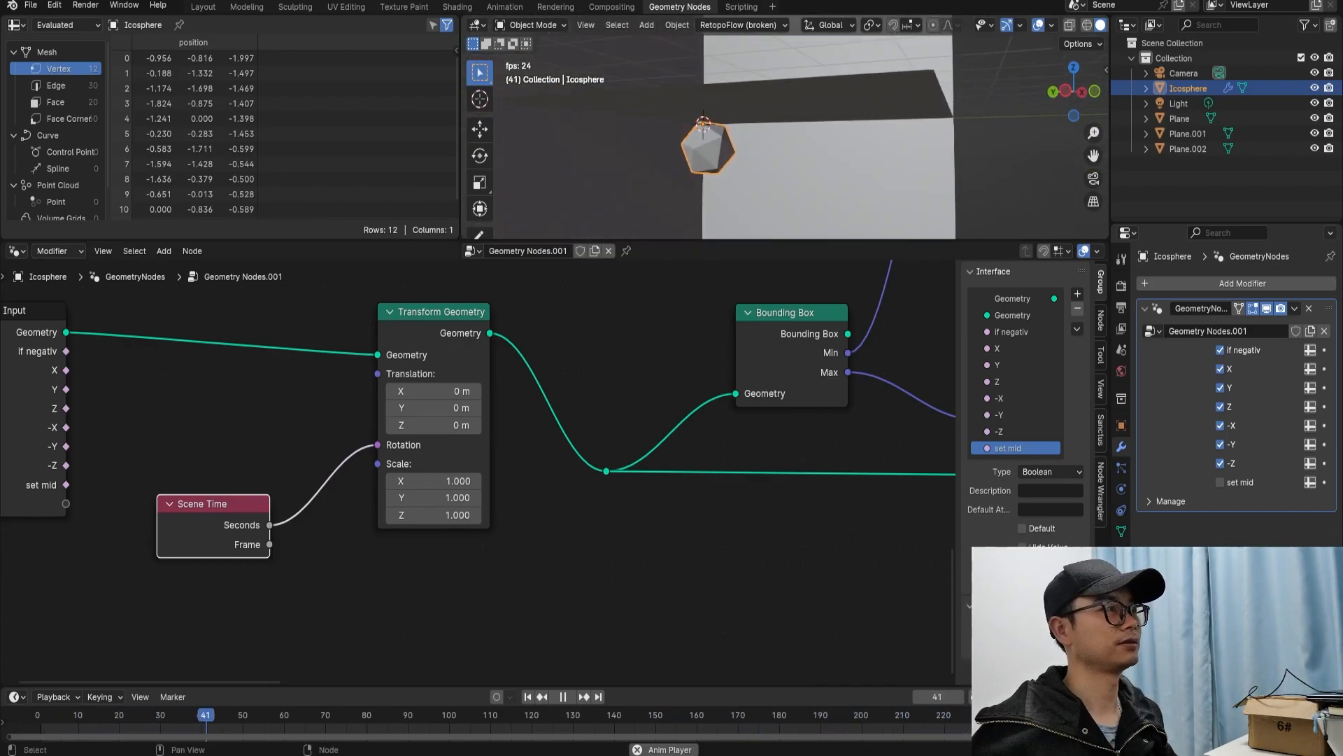
key("space")
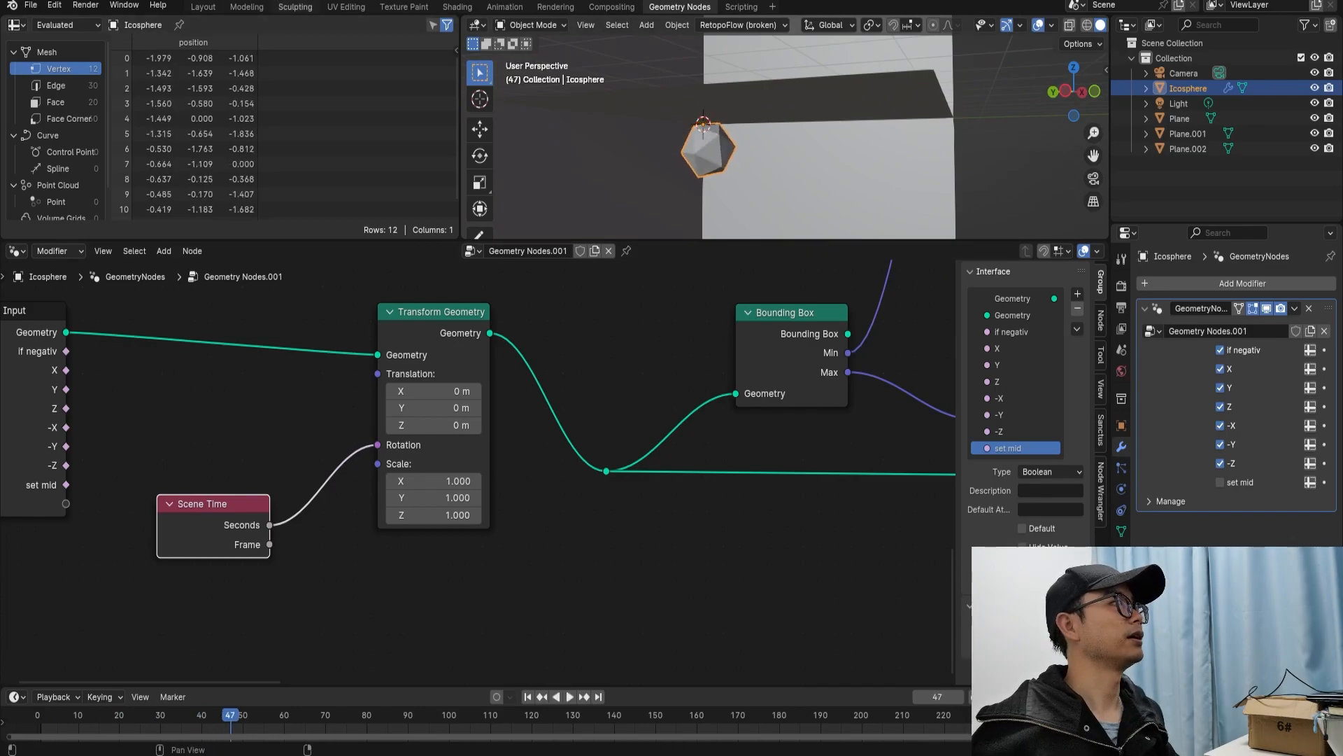
Switch to the Layout workspace and examine the icosphere's contact with the reference planes from below.
left_click(203, 7)
scroll(555, 350, "down", 6)
middle_click_drag(554, 350, 610, 372)
scroll(584, 362, "up", 1)
scroll(584, 363, "up", 3)
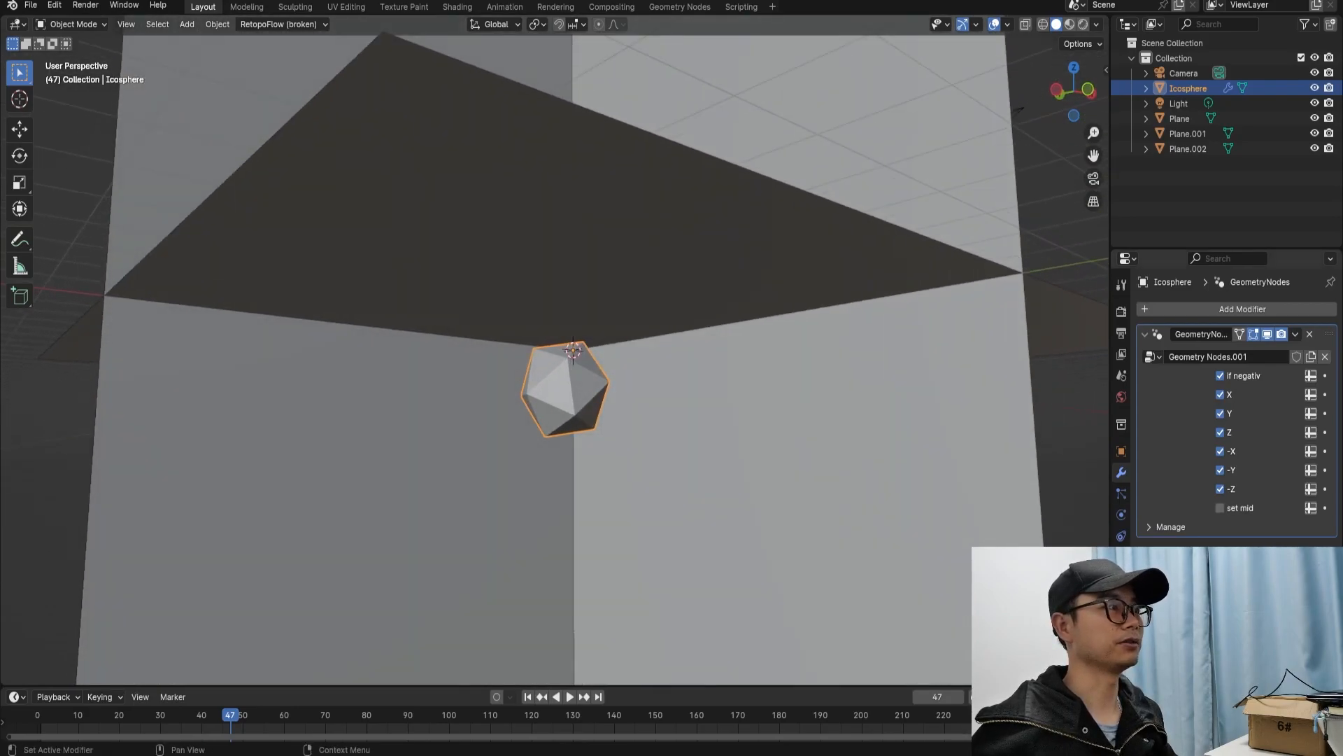
Turn set mid on and back off on the icosphere's modifier, examining its position against the planes in each state.
left_click(1221, 508)
middle_click_drag(630, 364, 571, 408)
scroll(508, 406, "down", 3)
scroll(518, 409, "up", 3)
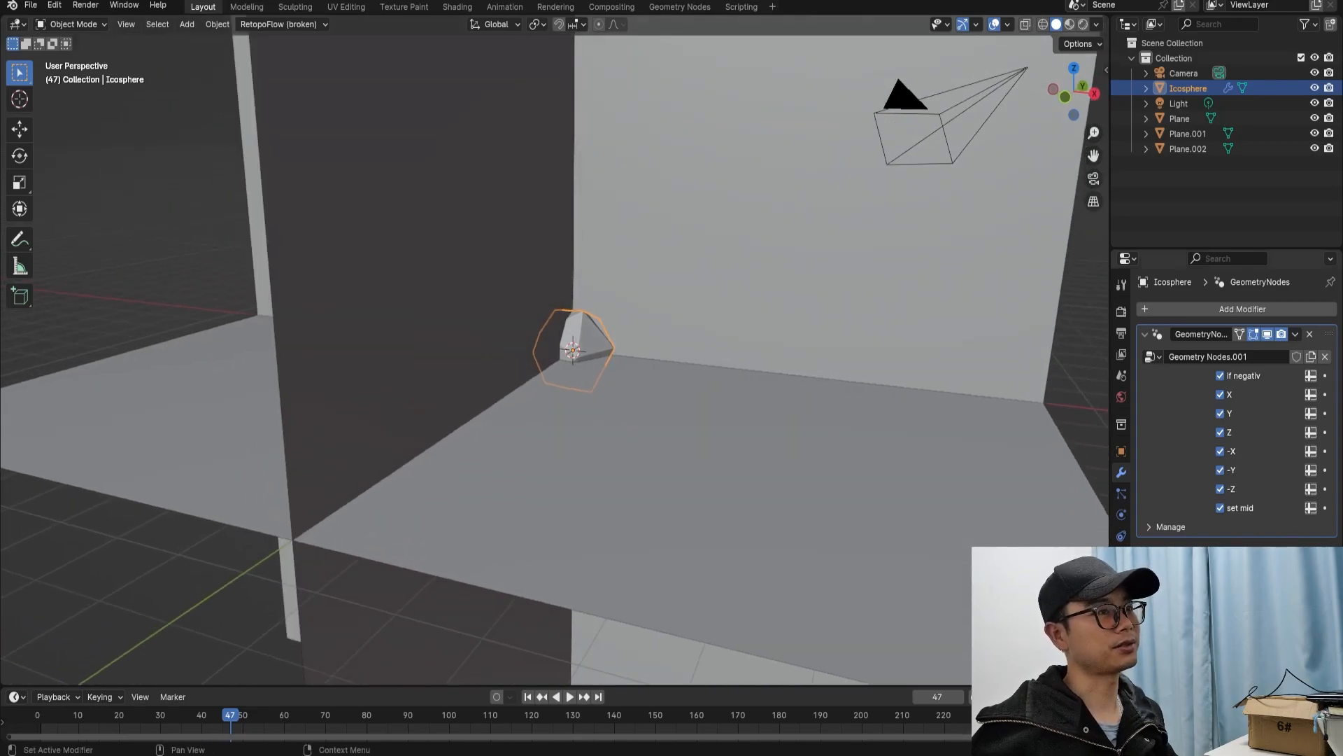
left_click(1220, 508)
scroll(700, 420, "down", 3)
middle_click_drag(700, 420, 750, 380)
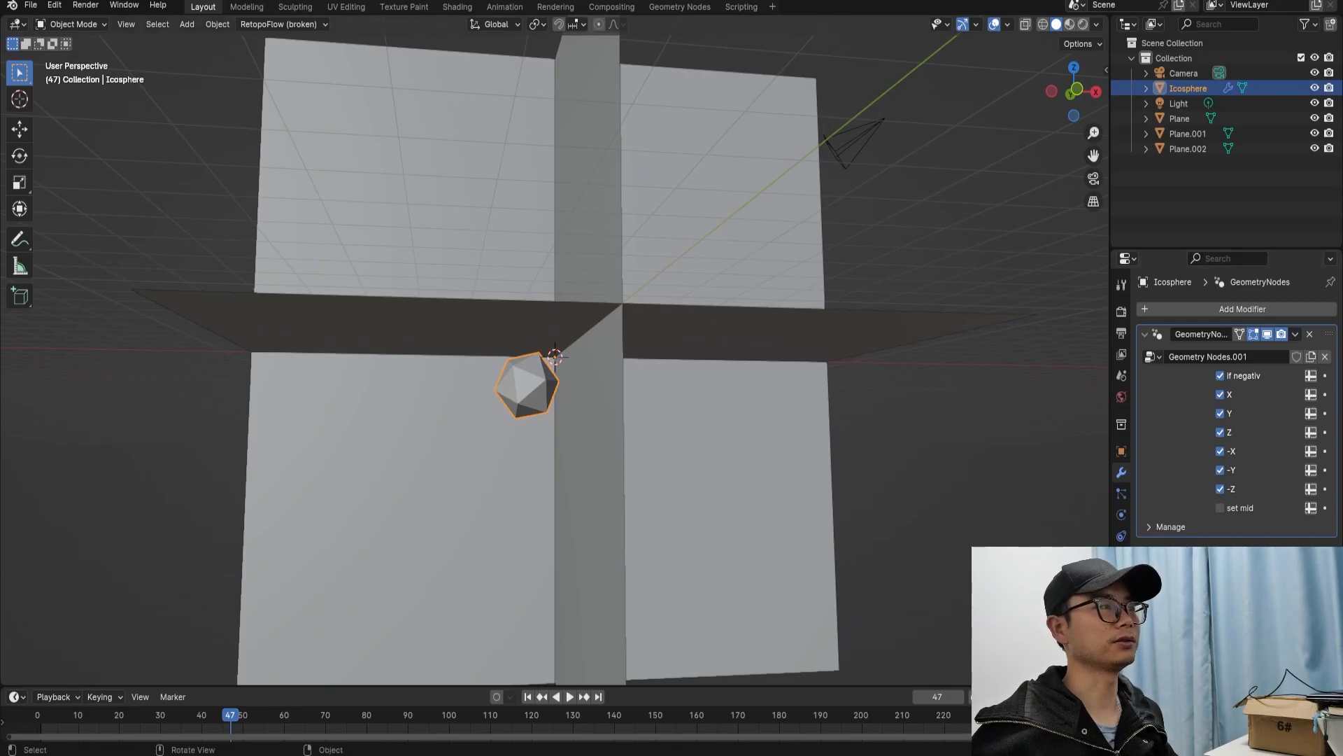
Duplicate the icosphere in place, and turn the copy's -X toggle off and back on to compare its alignment.
key("shift+d")
key("Escape")
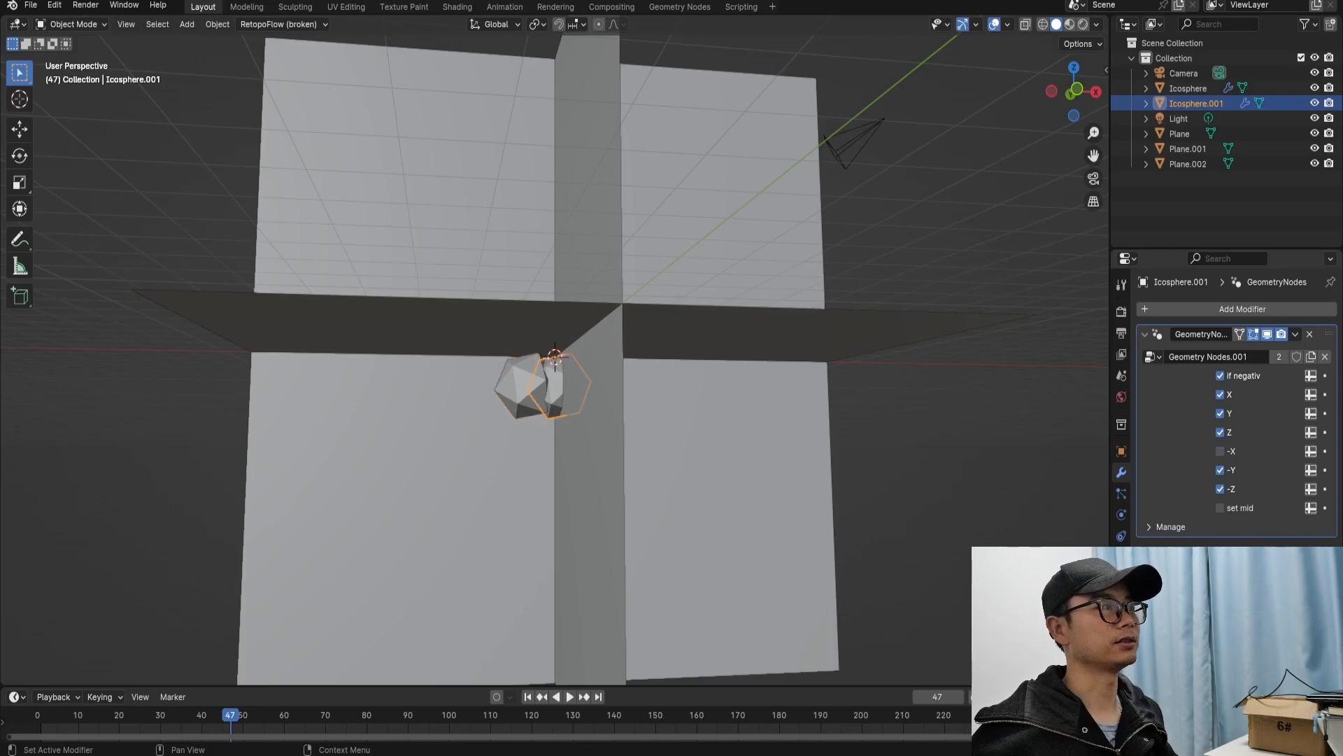
middle_click_drag(700, 420, 664, 430)
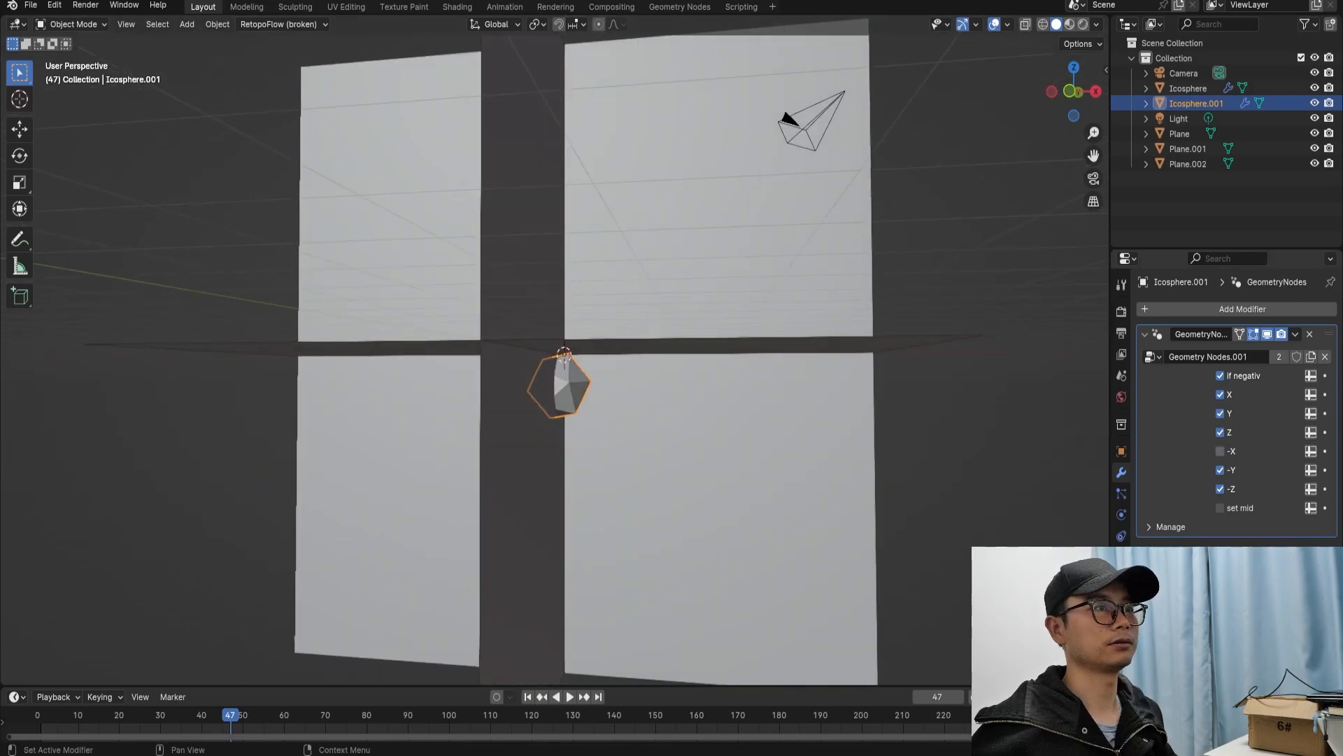
left_click(1221, 452)
mouse_move(560, 385)
middle_mouse_down()
mouse_move(532, 350)
mouse_move(546, 406)
mouse_move(545, 259)
mouse_move(545, 392)
middle_mouse_up()
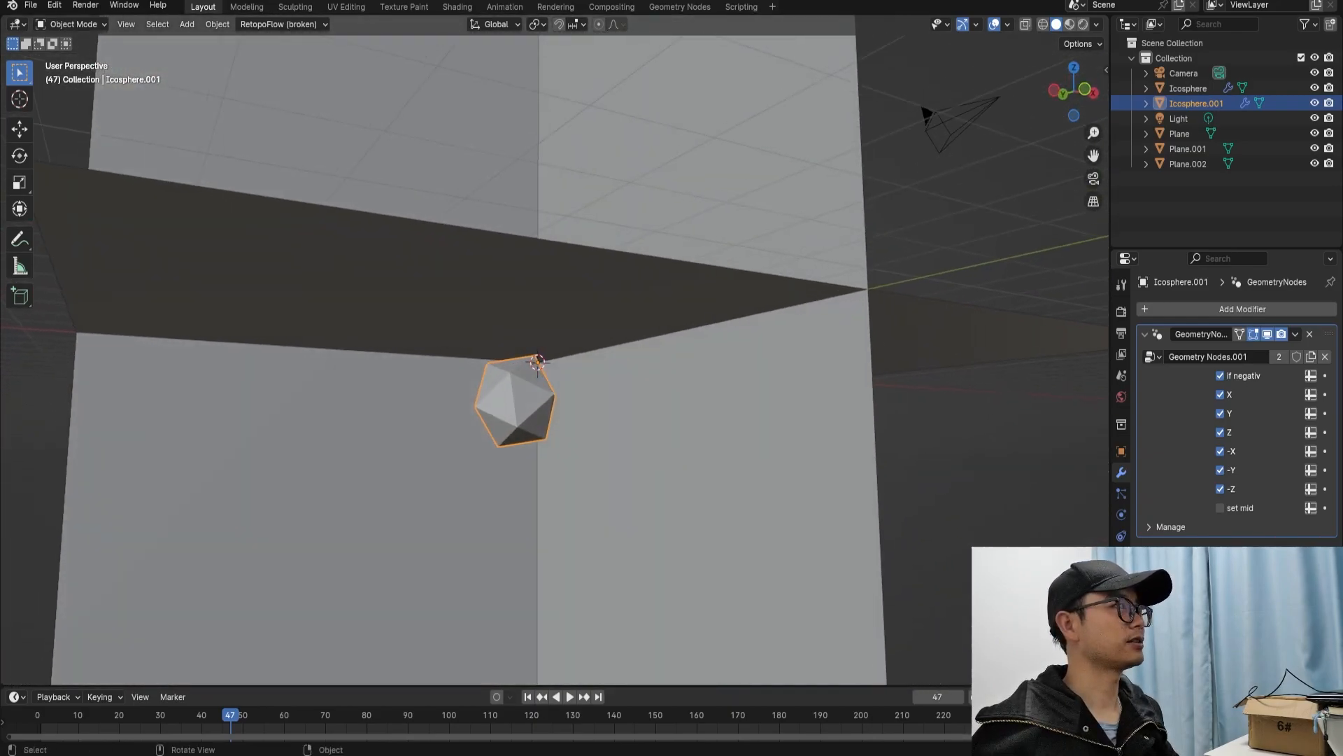
scroll(545, 378, "up", 2)
scroll(545, 378, "down", 2)
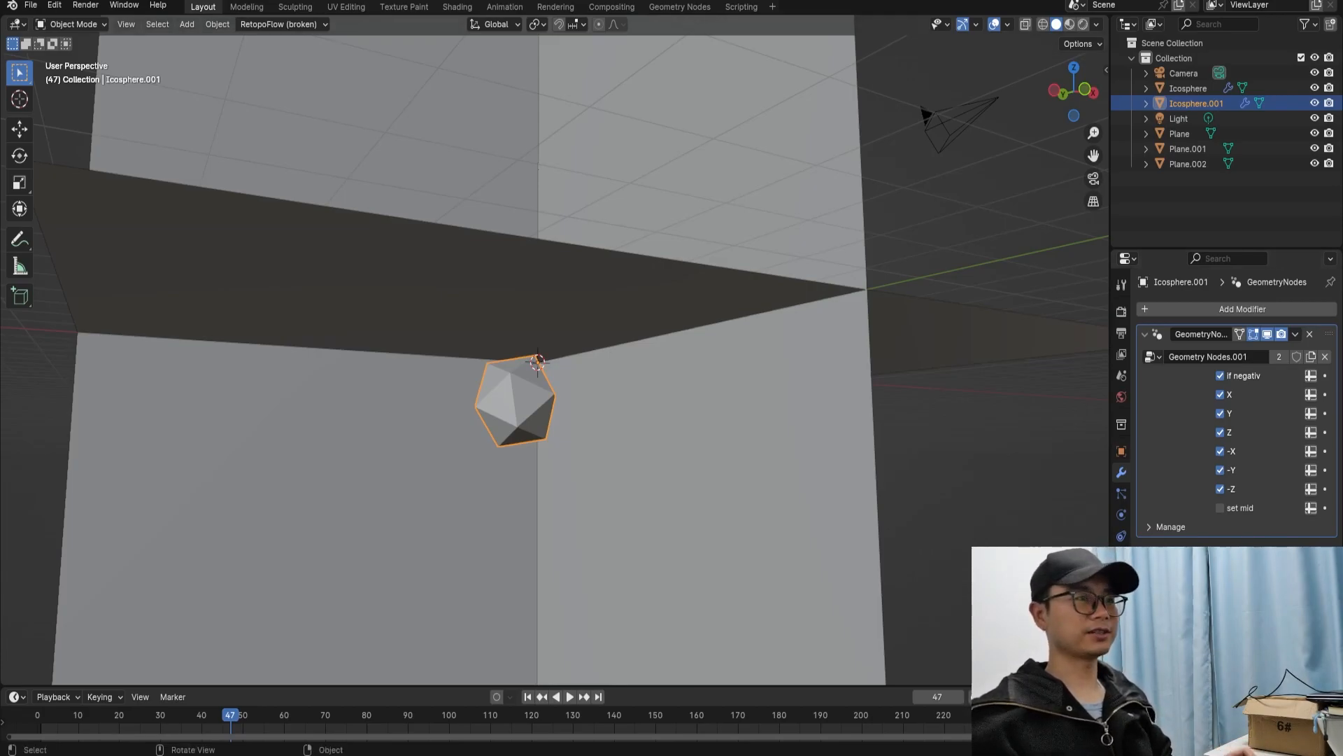
middle_click_drag(546, 419, 683, 292)
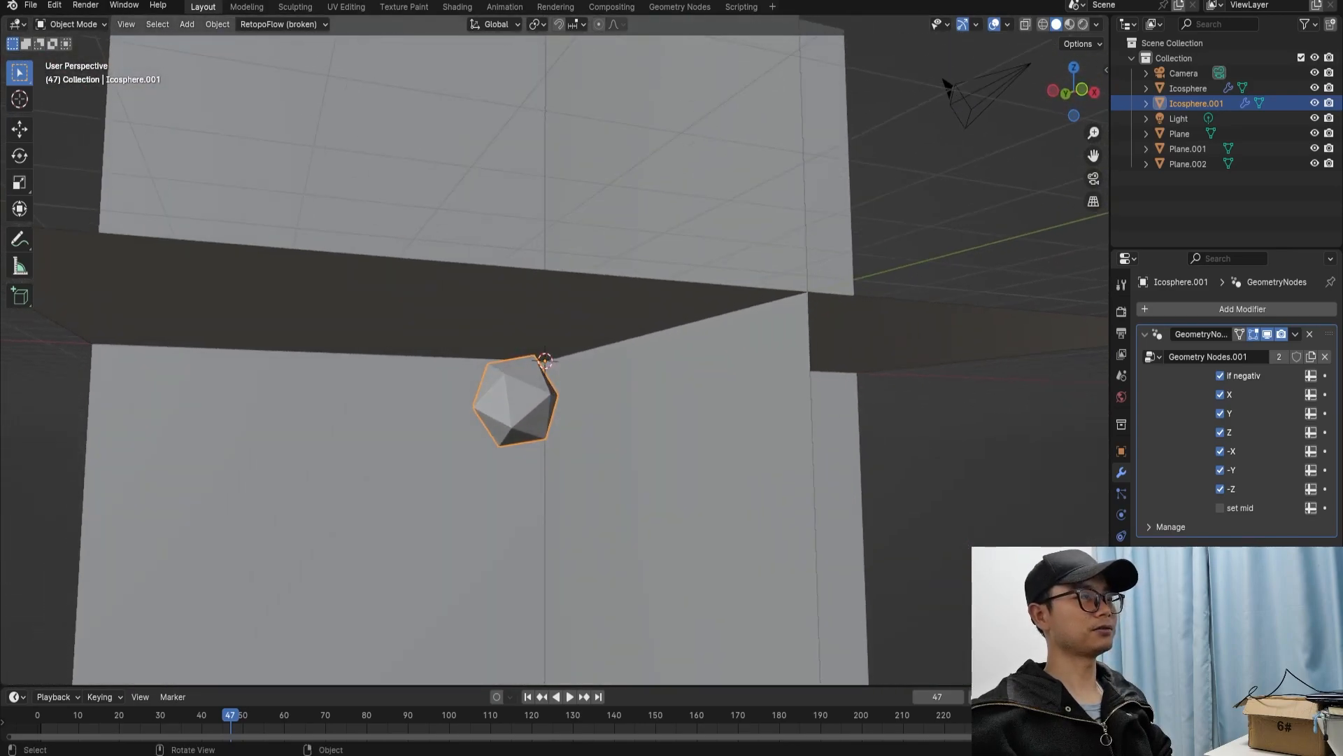